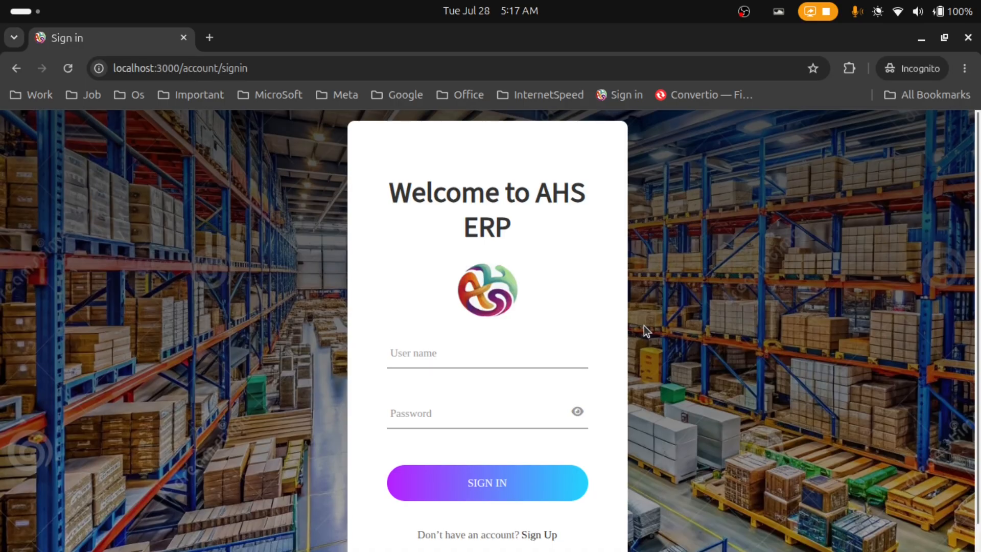
Sign in to AHS ERP with the sales user's username and password
{"action": "left_click", "coordinate": [436, 358]}
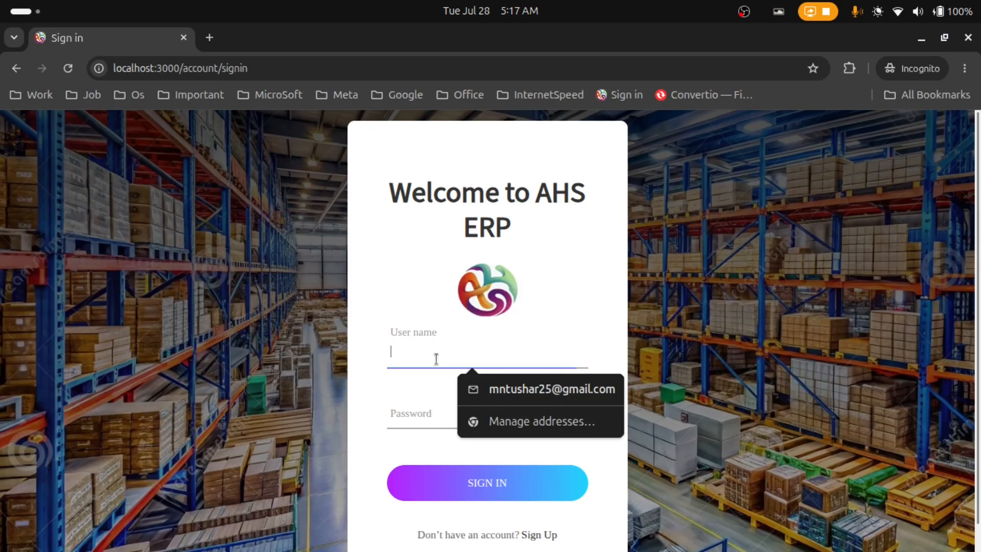
{"action": "type", "text": "sale"}
{"action": "key", "text": "Tab"}
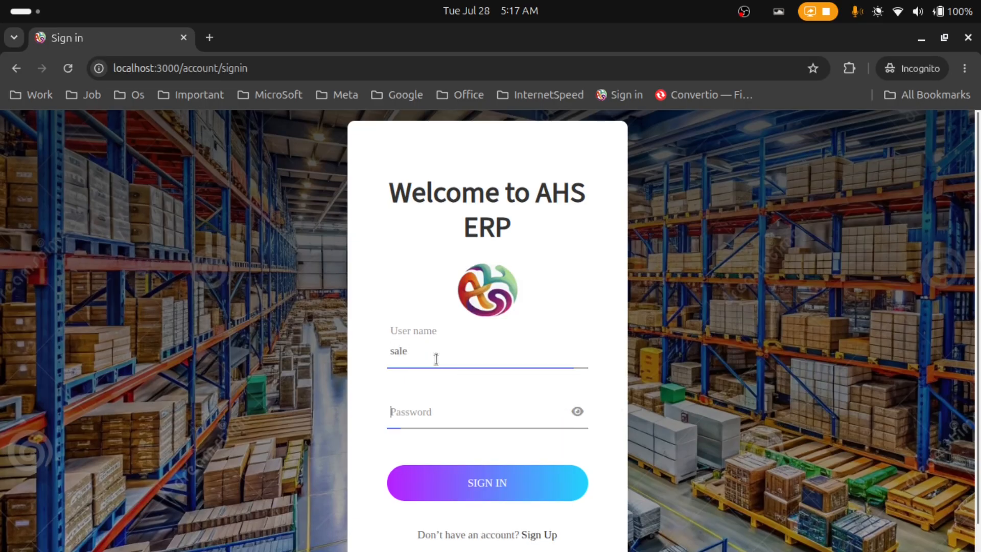
{"action": "type", "text": "1234"}
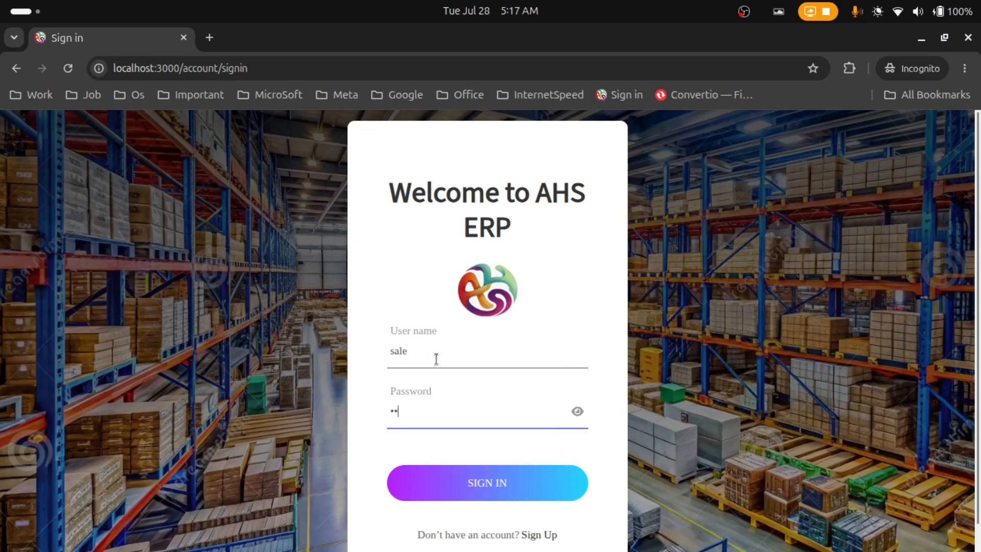
{"action": "type", "text": "56789"}
{"action": "key", "text": "Return"}
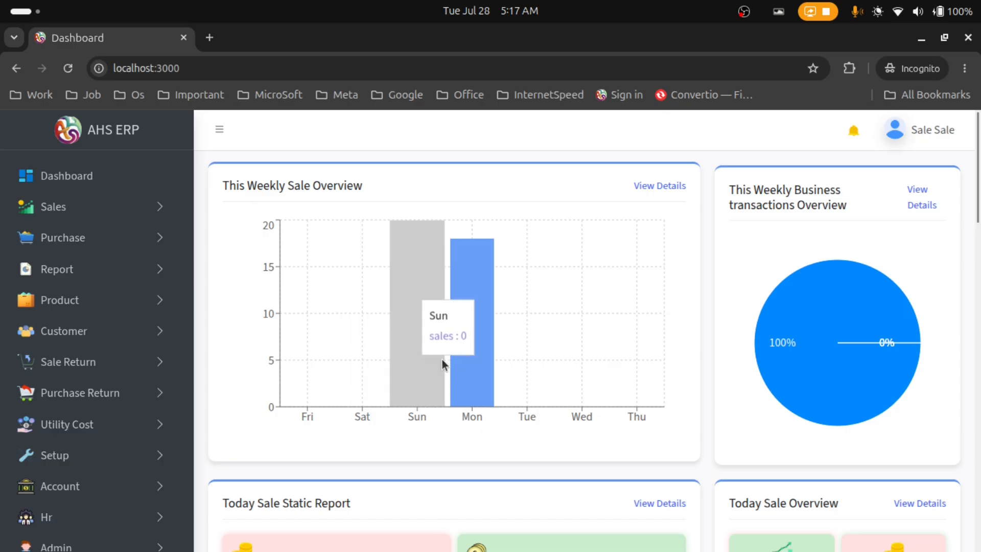
Scroll past the dashboard's HR totals, then expand Hr and its Department entry in the sidebar
{"action": "scroll", "coordinate": [443, 360], "scroll_direction": "down", "scroll_amount": 5}
{"action": "scroll", "coordinate": [440, 317], "scroll_direction": "down", "scroll_amount": 12}
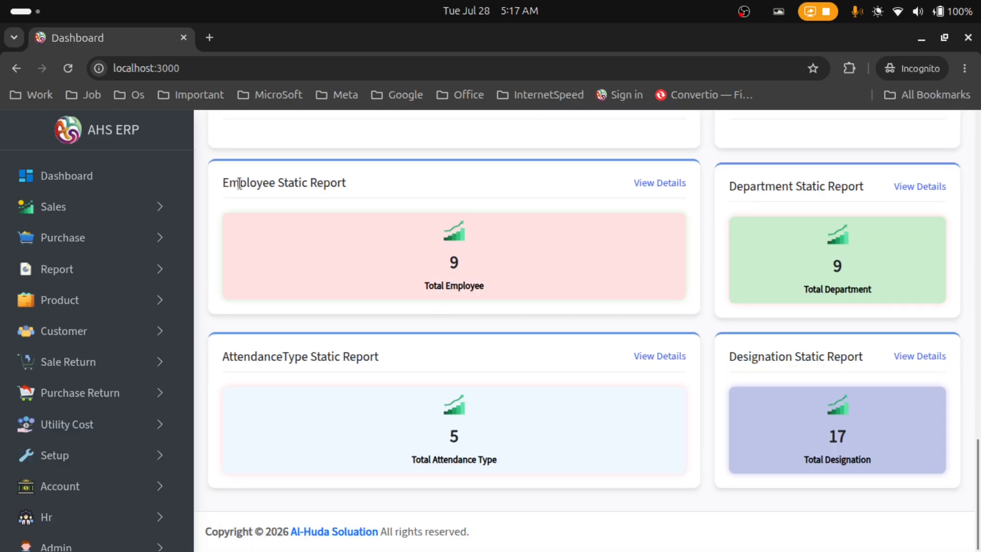
{"action": "left_click_drag", "start_coordinate": [222, 182], "coordinate": [683, 283]}
{"action": "left_click", "coordinate": [689, 284]}
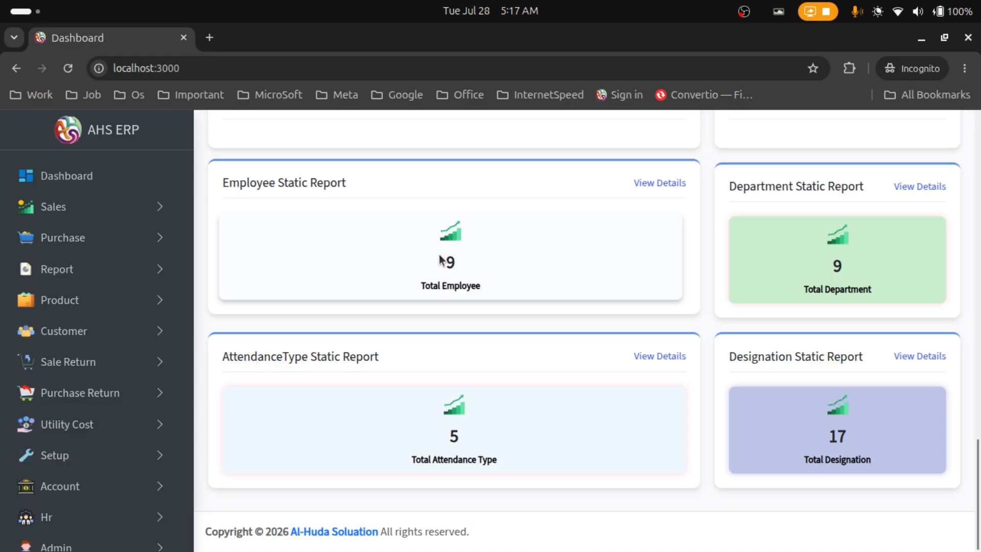
{"action": "left_click", "coordinate": [119, 528]}
{"action": "scroll", "coordinate": [107, 339], "scroll_direction": "down", "scroll_amount": 6}
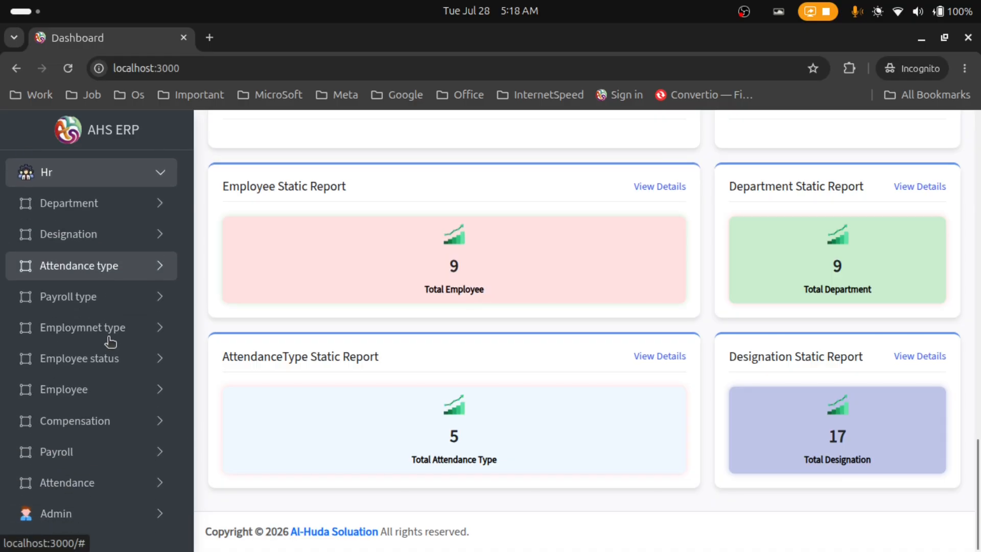
{"action": "left_click", "coordinate": [126, 216]}
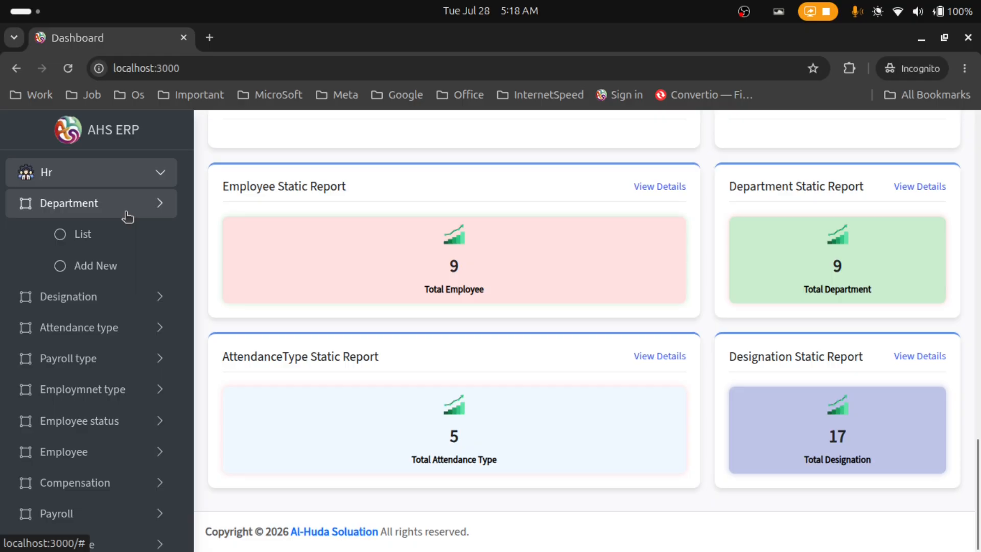
Add a department named 'Information' through Department > Add New and submit it
{"action": "left_click", "coordinate": [119, 266]}
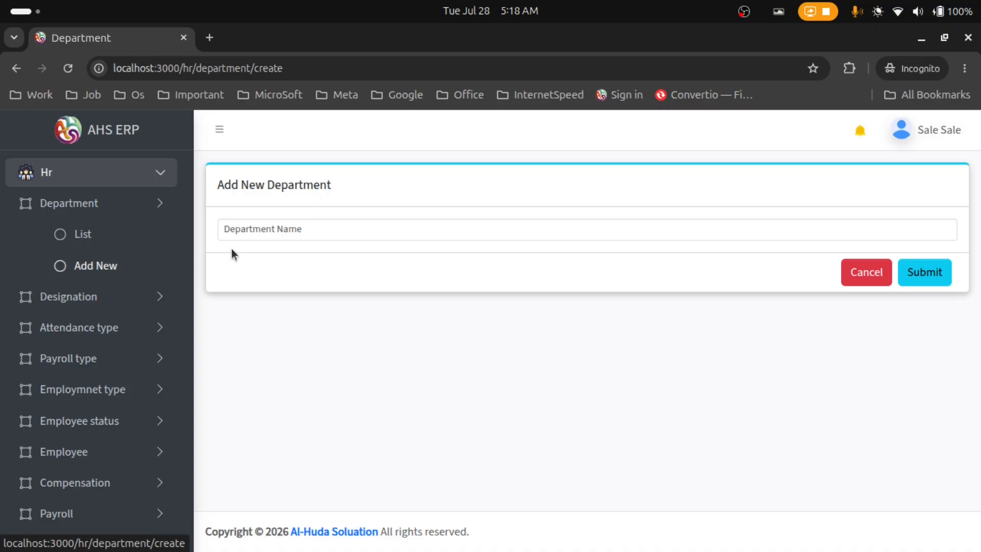
{"action": "left_click", "coordinate": [252, 229]}
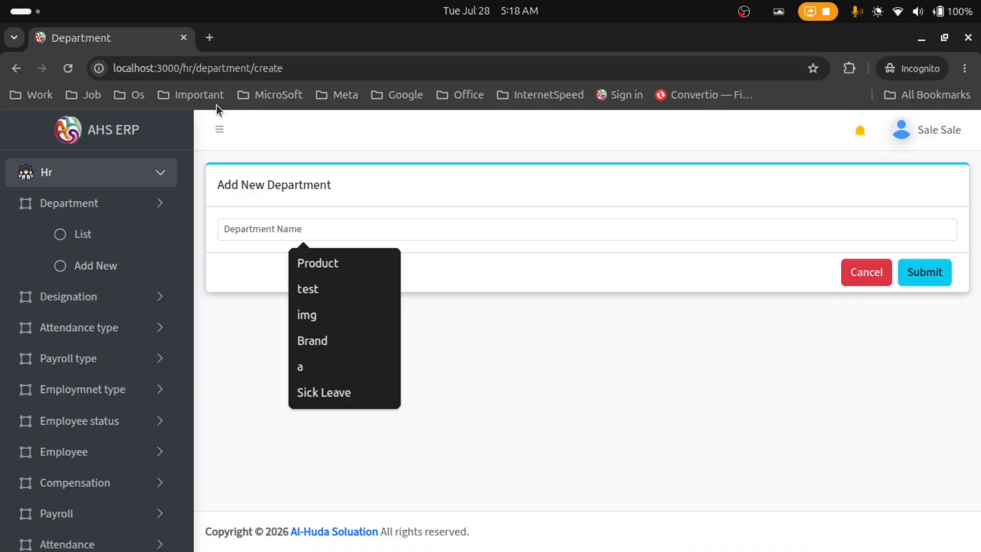
{"action": "left_click", "coordinate": [469, 267]}
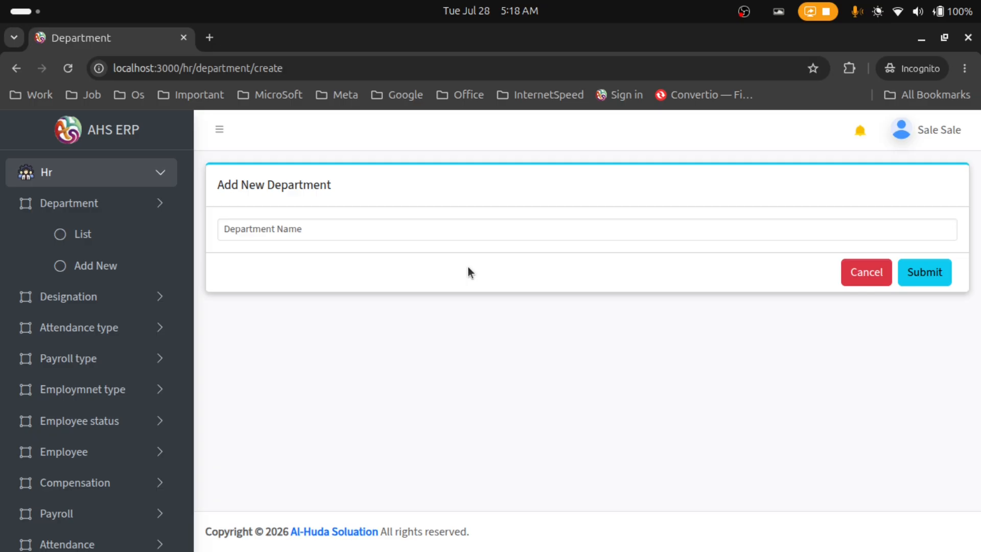
{"action": "left_click", "coordinate": [451, 235]}
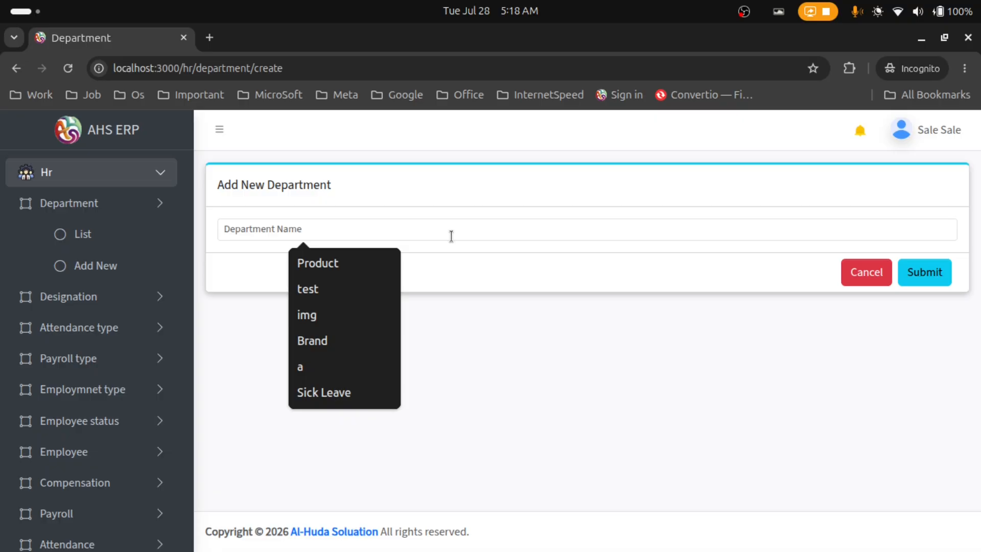
{"action": "left_click", "coordinate": [458, 266]}
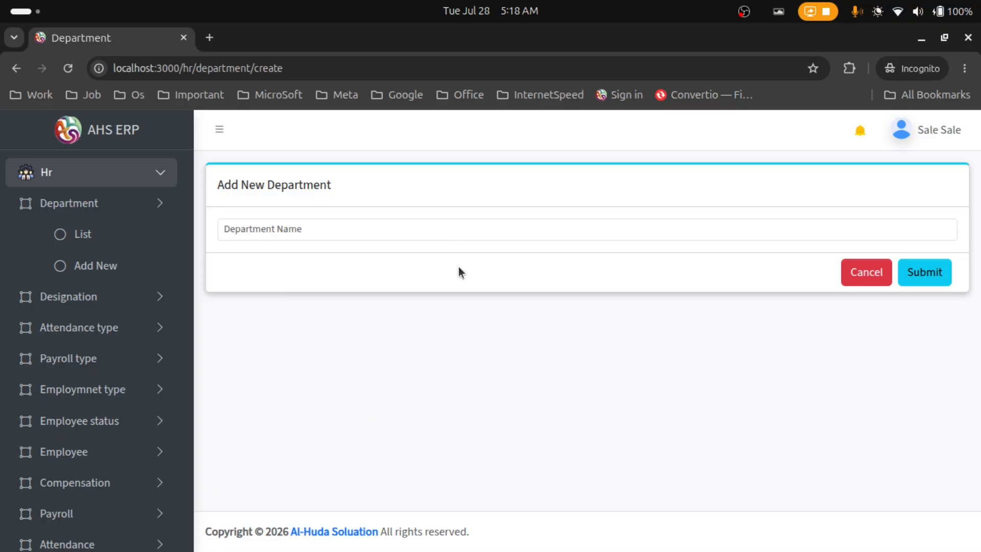
{"action": "left_click", "coordinate": [440, 234]}
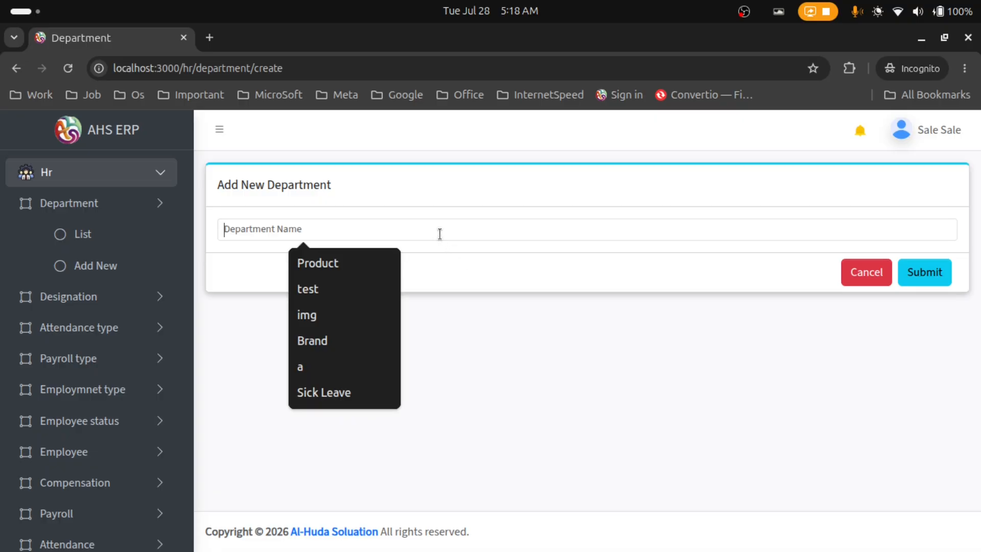
{"action": "type", "text": "In"}
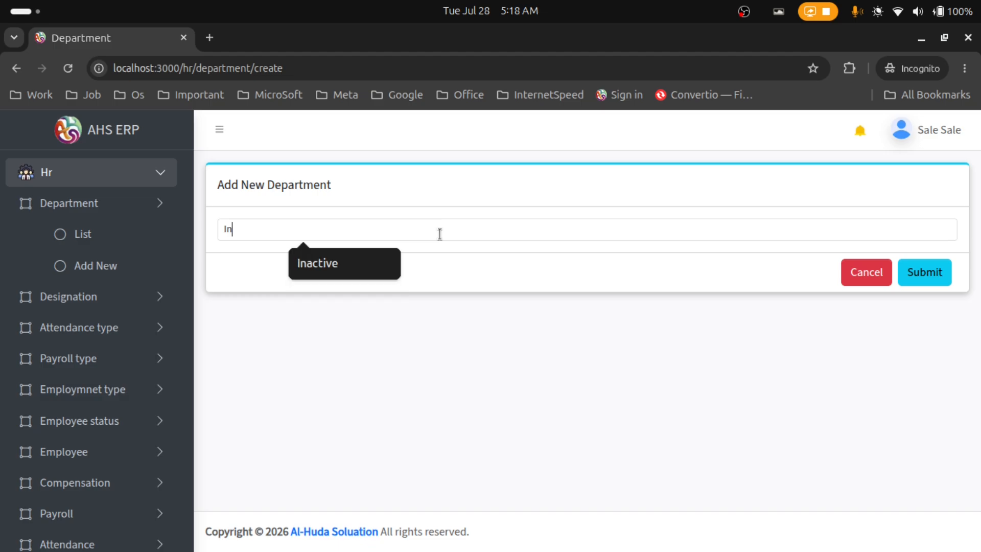
{"action": "type", "text": "formation"}
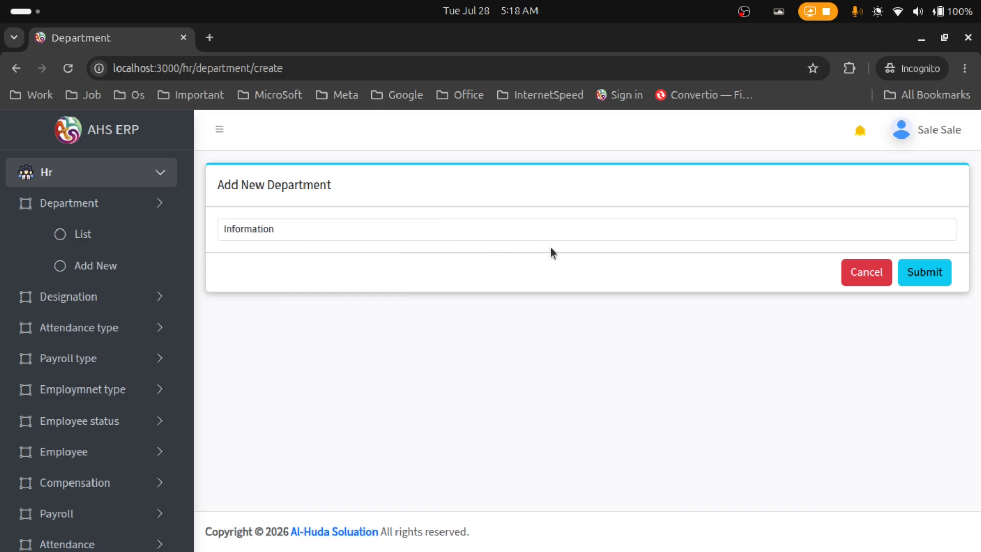
{"action": "left_click", "coordinate": [908, 275]}
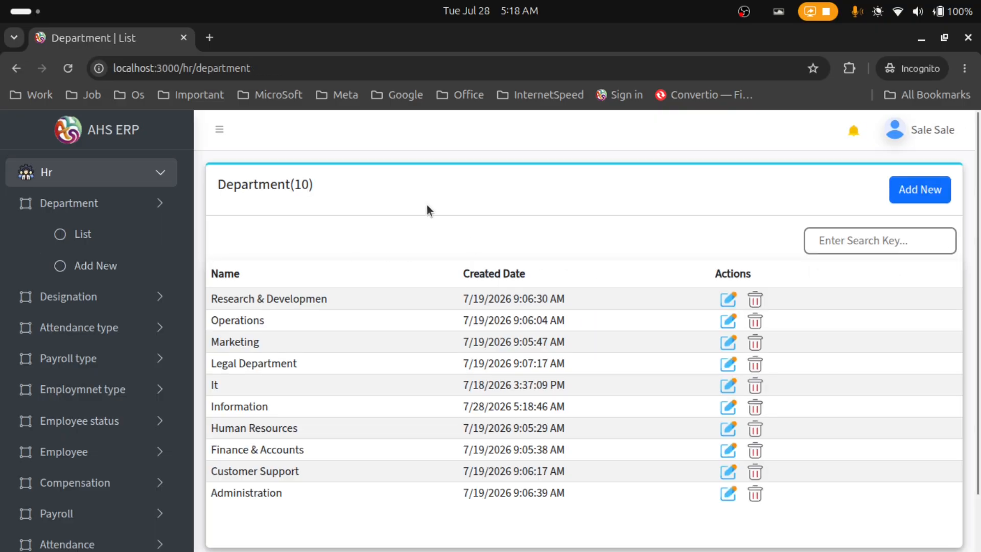
Return to the Department list and search 'infor' to show only the Information row
{"action": "left_click_drag", "start_coordinate": [318, 189], "coordinate": [258, 185]}
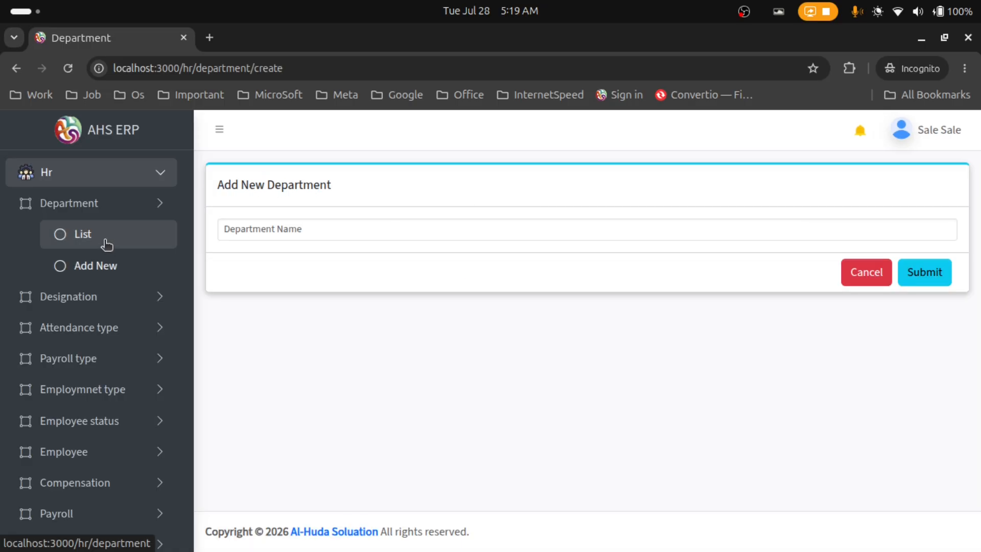
{"action": "left_click", "coordinate": [108, 243]}
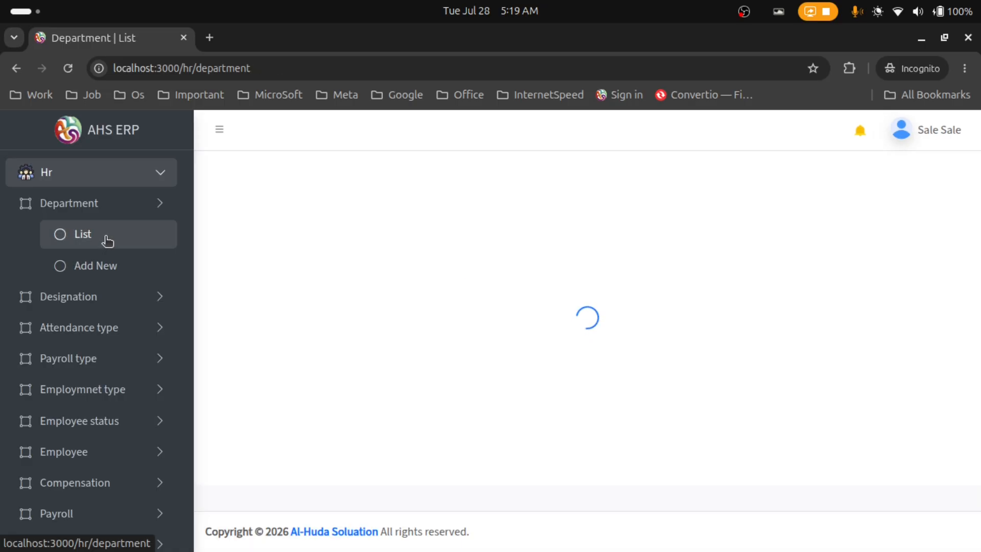
{"action": "left_click", "coordinate": [885, 241]}
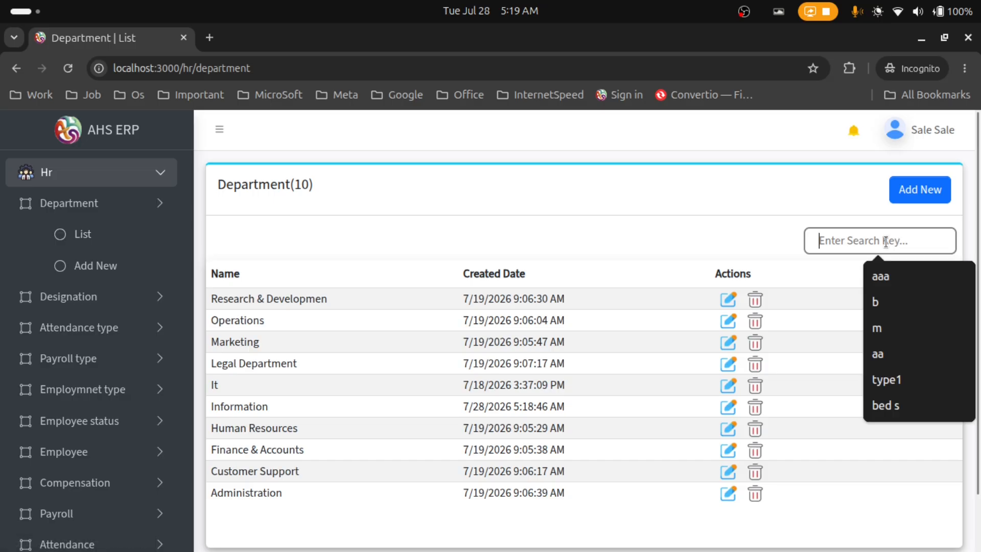
{"action": "type", "text": "infor"}
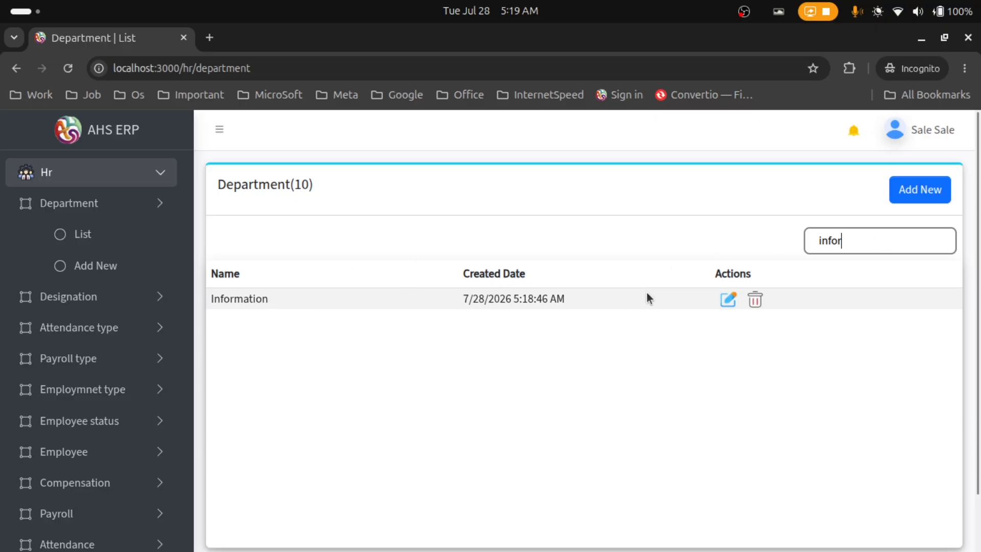
Rename the Information department to 'Information1' and save the change
{"action": "left_click", "coordinate": [729, 302]}
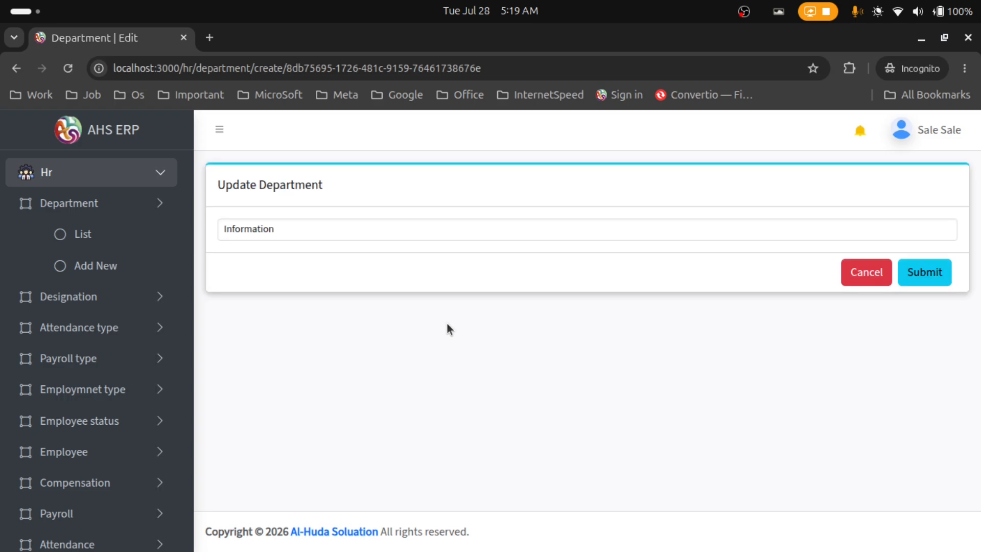
{"action": "left_click", "coordinate": [404, 228]}
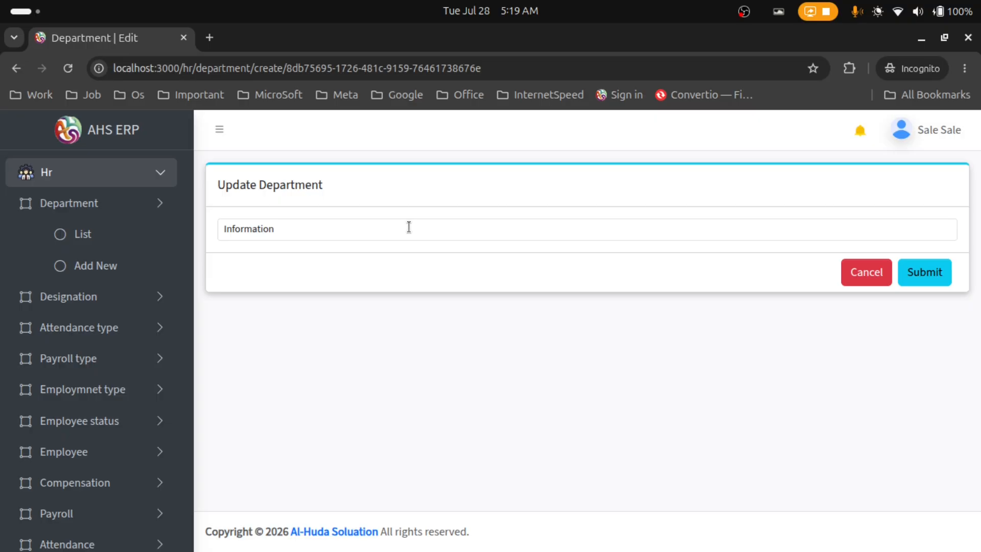
{"action": "type", "text": "1"}
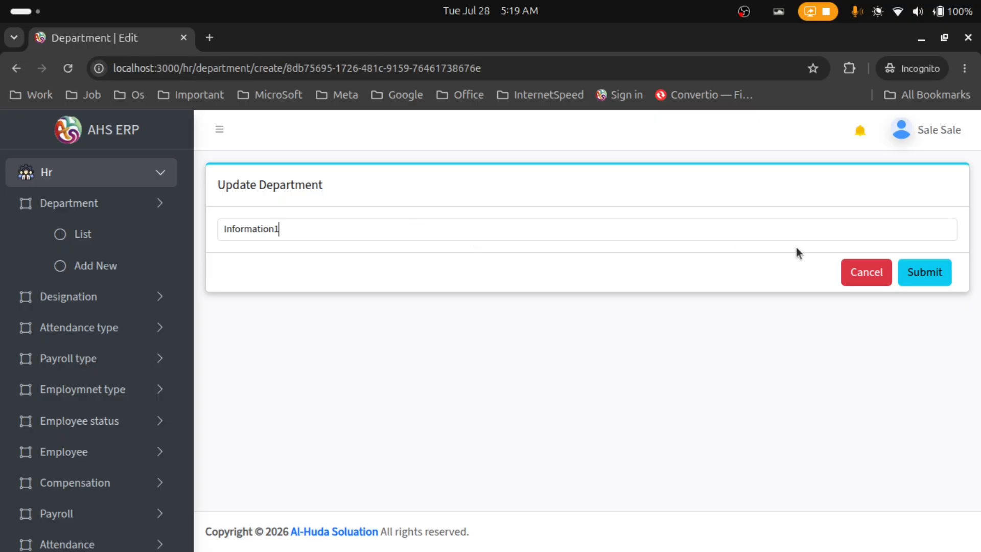
{"action": "left_click", "coordinate": [907, 272]}
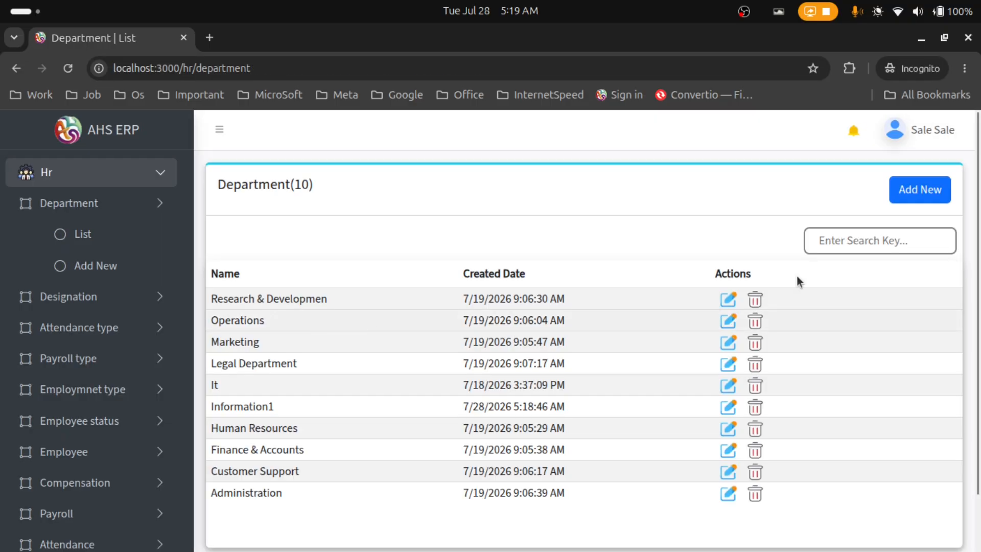
Search the Department list for 'informa' to find the Information1 row
{"action": "left_click", "coordinate": [833, 243]}
{"action": "type", "text": "informa"}
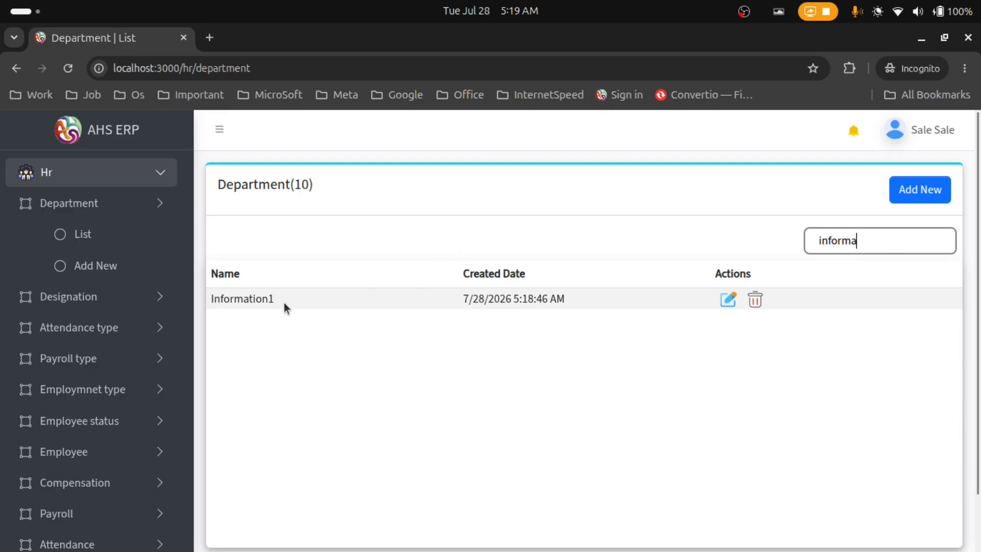
{"action": "left_click_drag", "start_coordinate": [285, 305], "coordinate": [234, 299]}
Delete the Information1 department after one cancelled attempt, then expand Hr > Designation
{"action": "left_click", "coordinate": [356, 379]}
{"action": "left_click", "coordinate": [755, 301]}
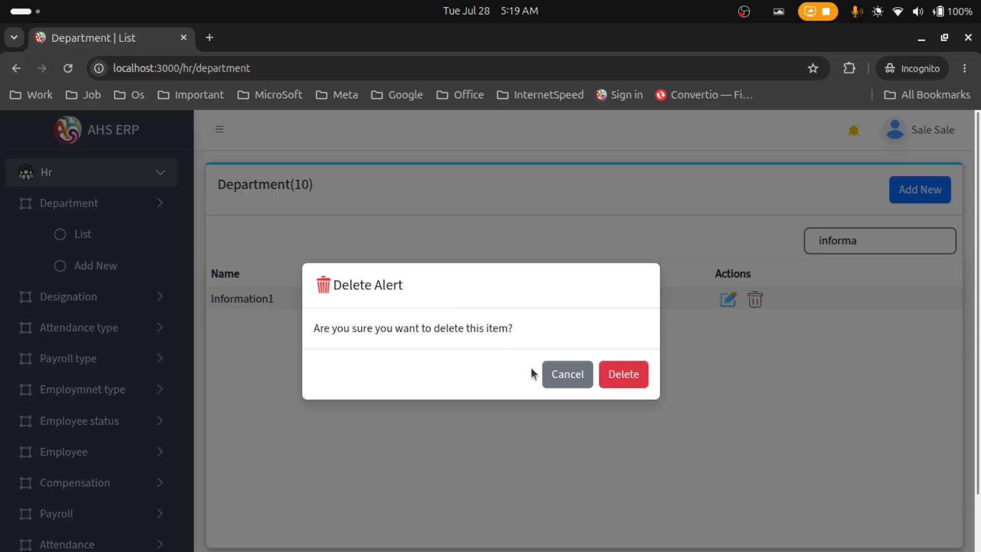
{"action": "left_click", "coordinate": [570, 376]}
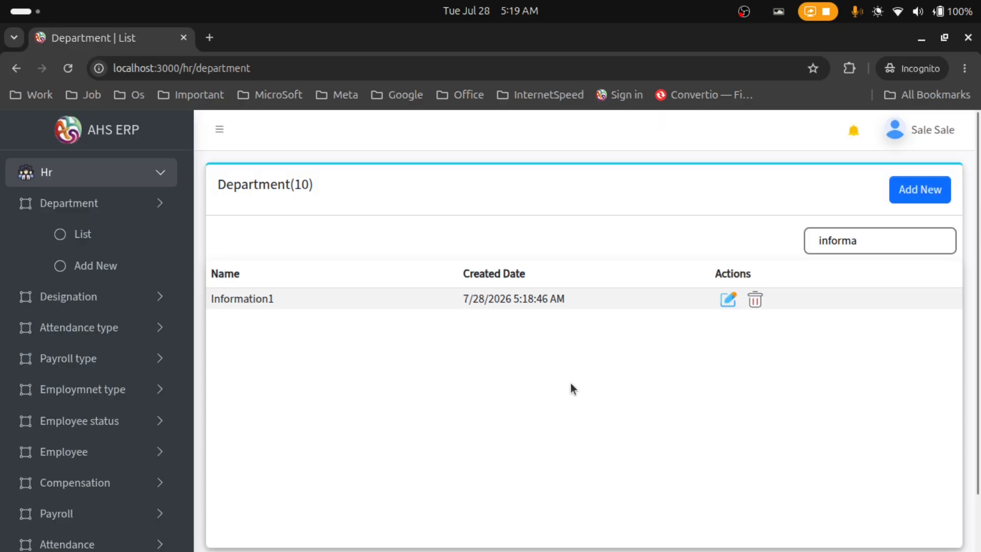
{"action": "left_click", "coordinate": [755, 301]}
{"action": "left_click", "coordinate": [613, 373]}
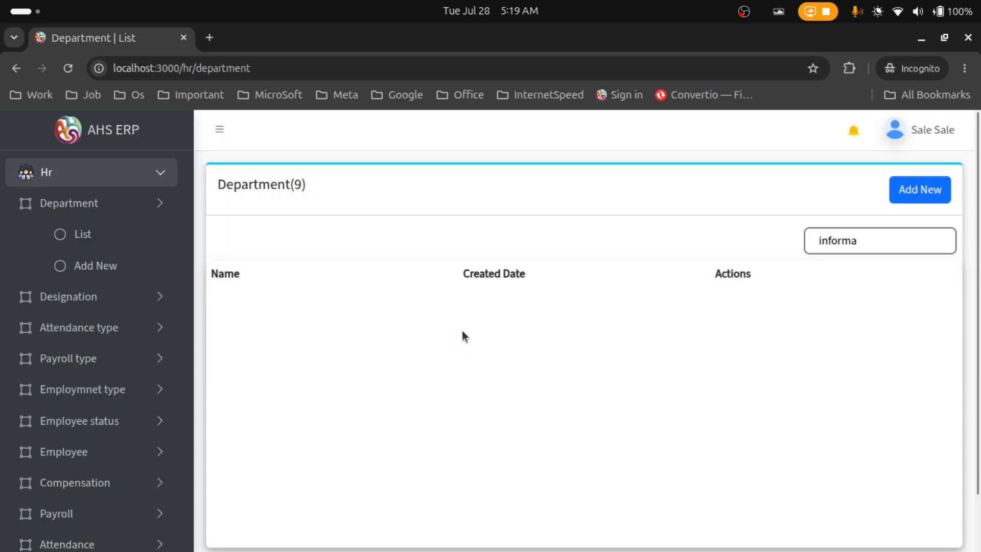
{"action": "left_click", "coordinate": [156, 304]}
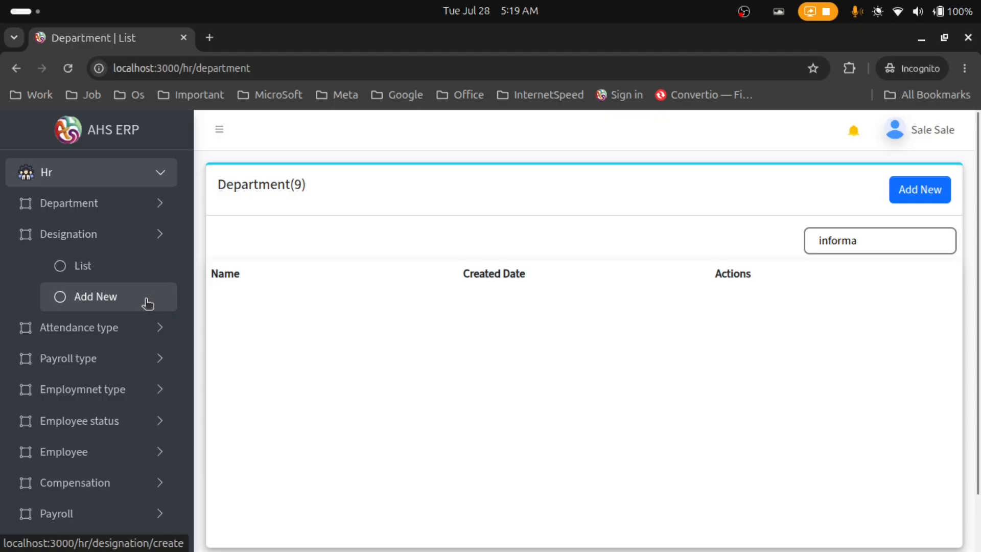
Open the Add New Designation form, trying and then cancelling the Add New Department modal
{"action": "left_click", "coordinate": [147, 304]}
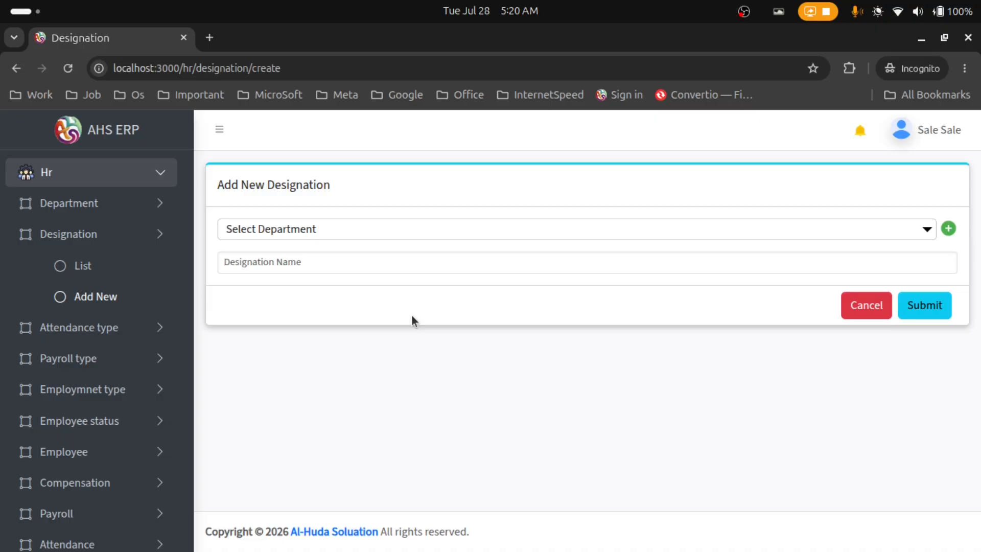
{"action": "left_click", "coordinate": [949, 229]}
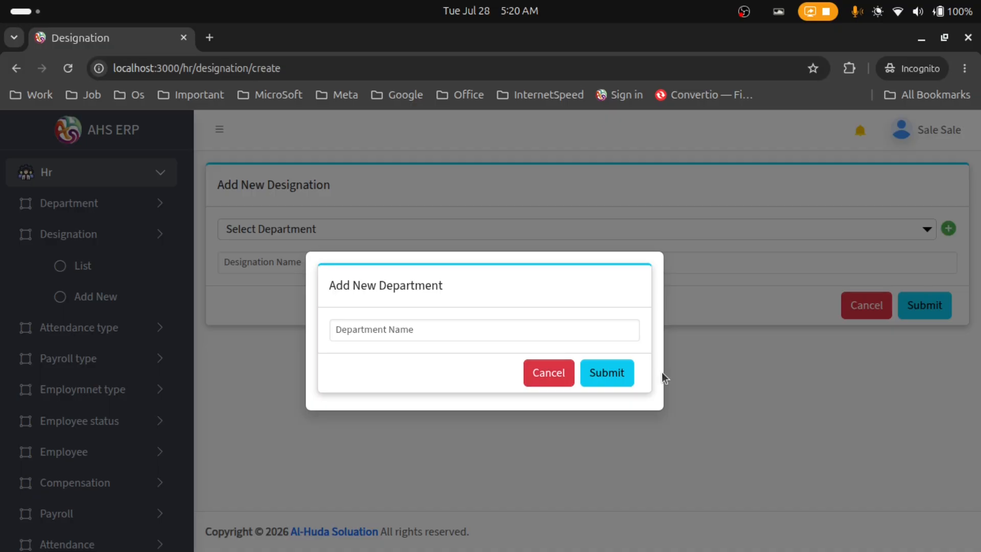
{"action": "left_click", "coordinate": [630, 374]}
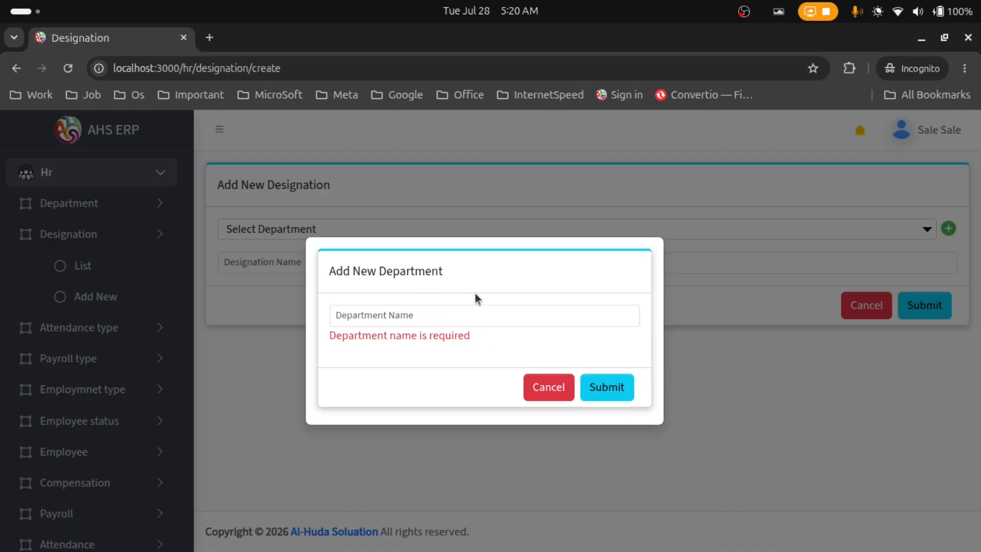
{"action": "left_click", "coordinate": [546, 389]}
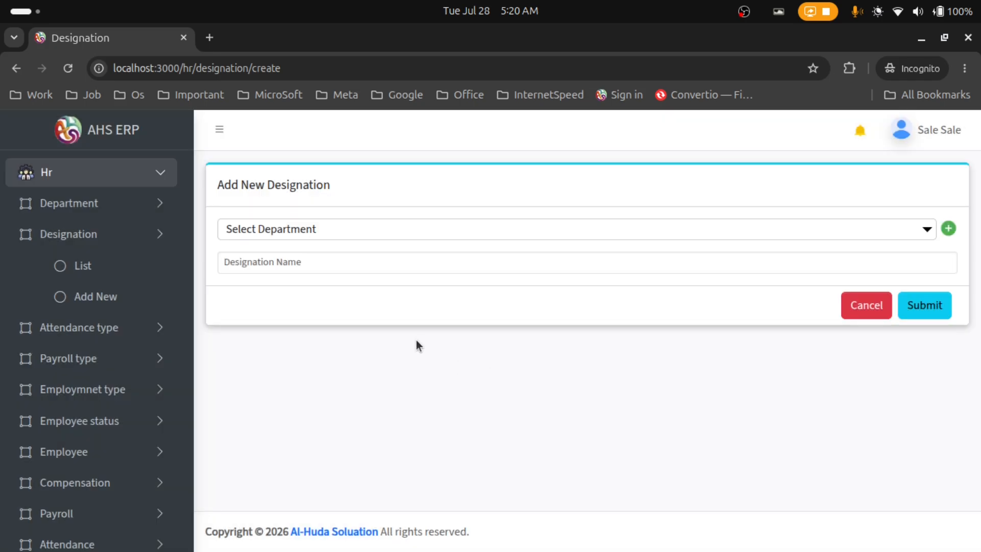
Create a designation named 'Devloper' under the It department and submit it
{"action": "left_click", "coordinate": [381, 232]}
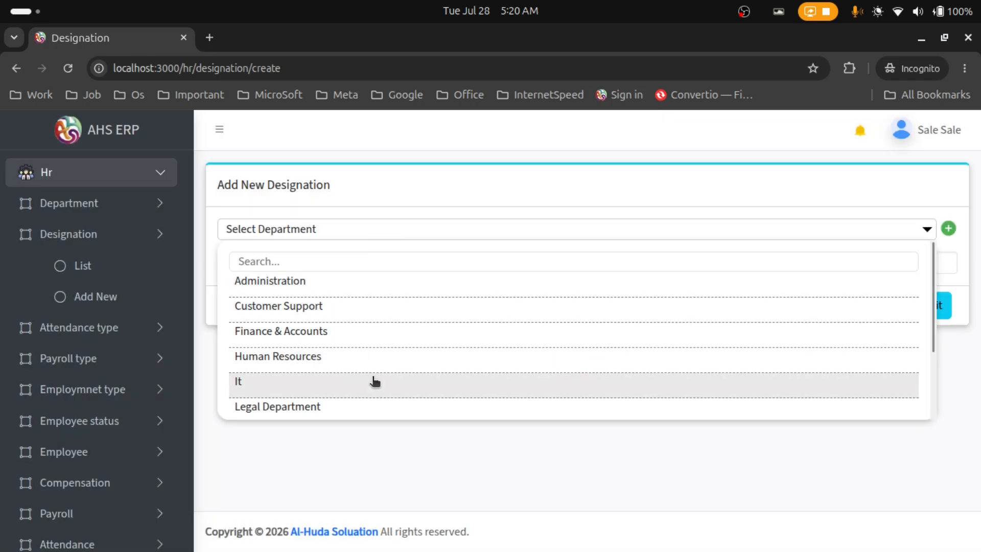
{"action": "left_click", "coordinate": [375, 382]}
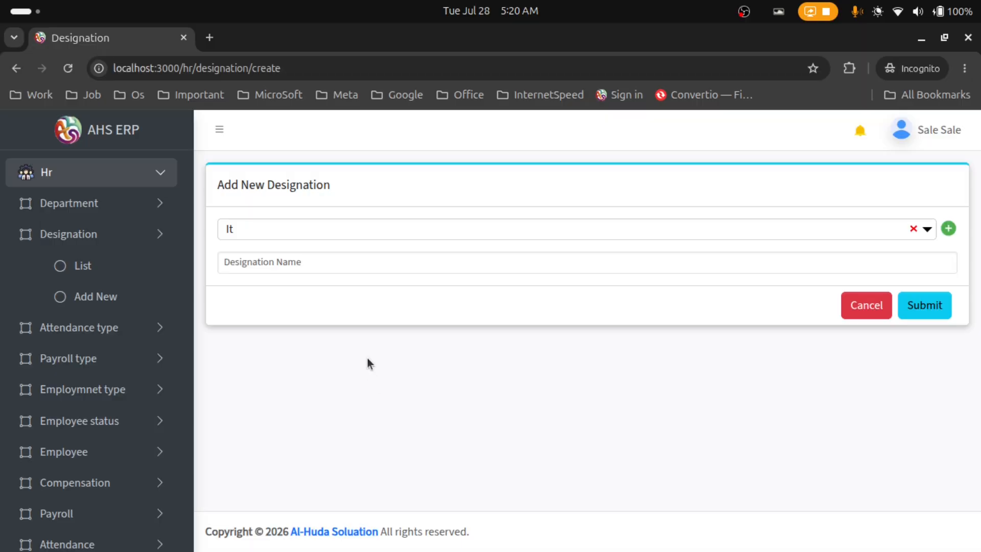
{"action": "left_click", "coordinate": [356, 263]}
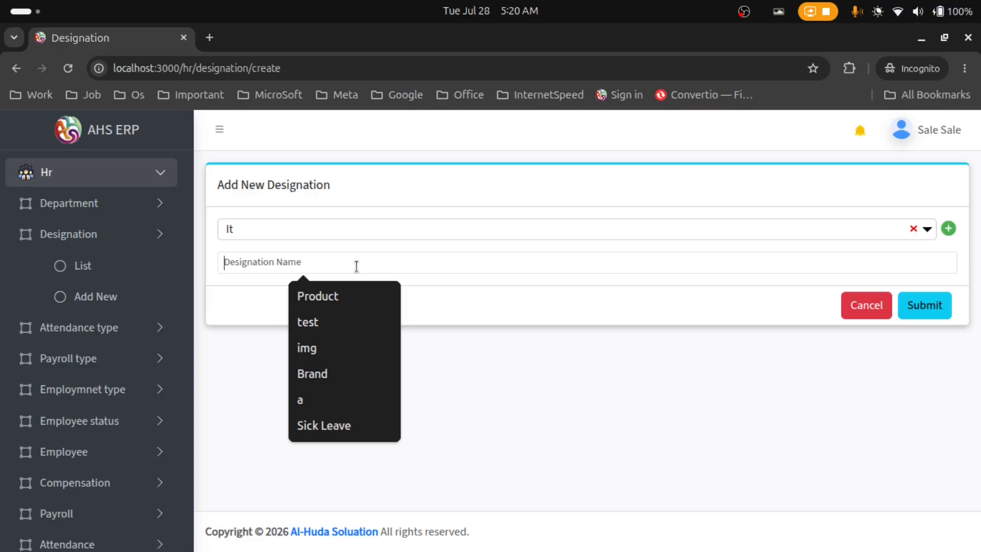
{"action": "type", "text": "Dev"}
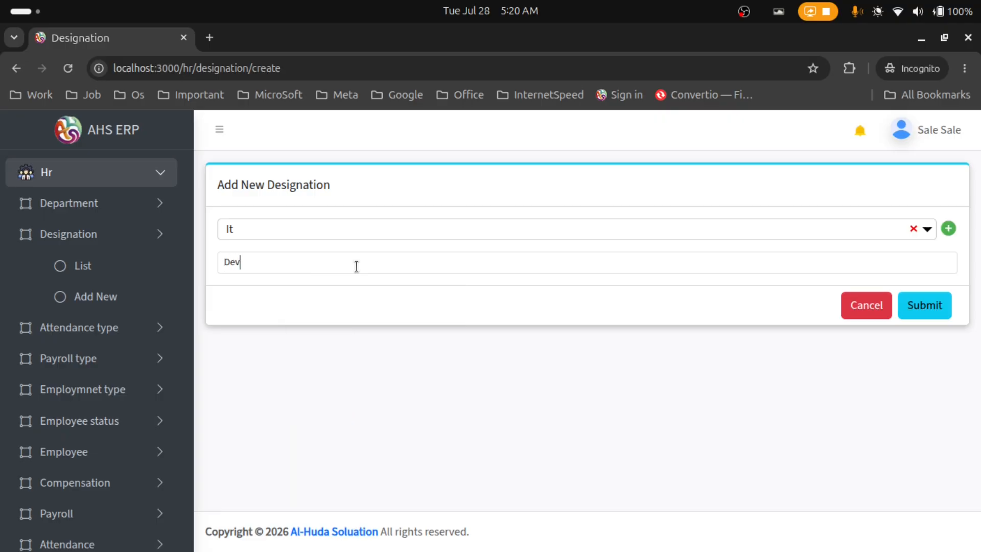
{"action": "type", "text": "le"}
{"action": "key", "text": "BackSpace"}
{"action": "type", "text": "oper"}
{"action": "left_click", "coordinate": [917, 309]}
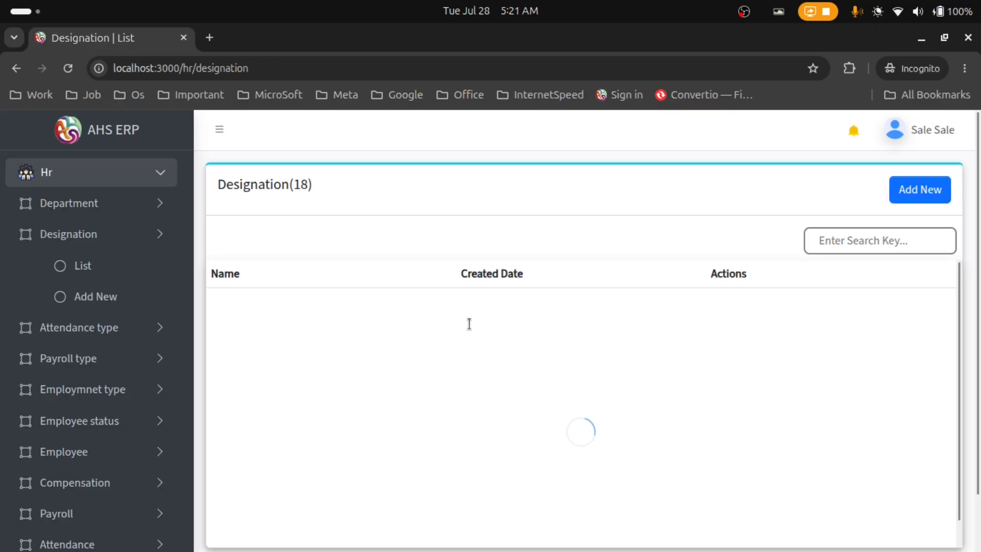
{"action": "scroll", "coordinate": [455, 402], "scroll_direction": "down", "scroll_amount": 5}
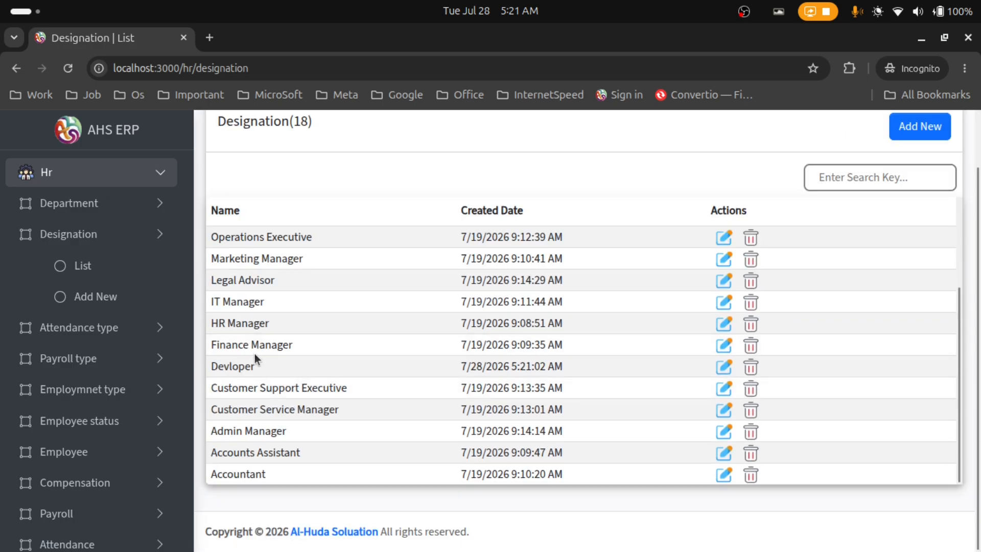
{"action": "left_click_drag", "start_coordinate": [342, 363], "coordinate": [549, 367]}
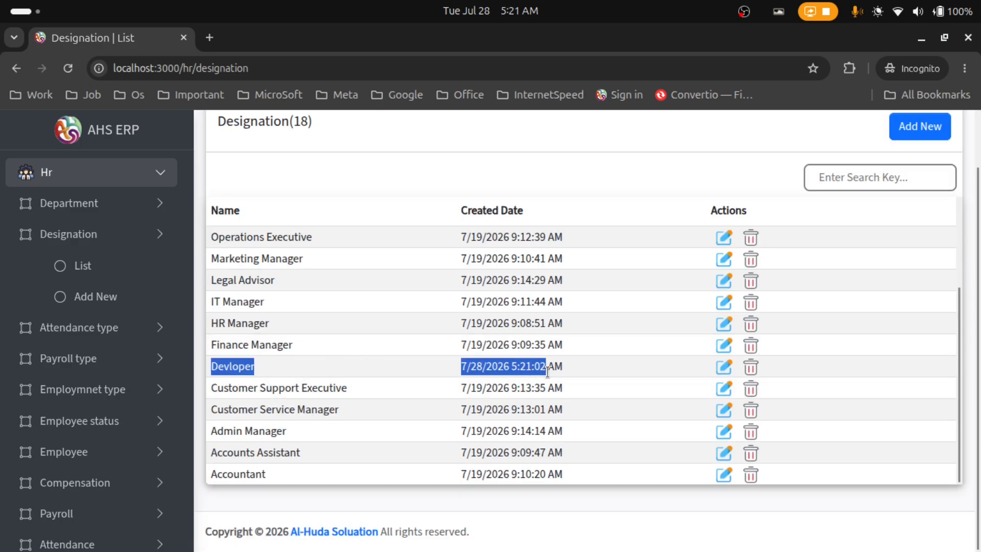
{"action": "scroll", "coordinate": [551, 381], "scroll_direction": "up", "scroll_amount": 3}
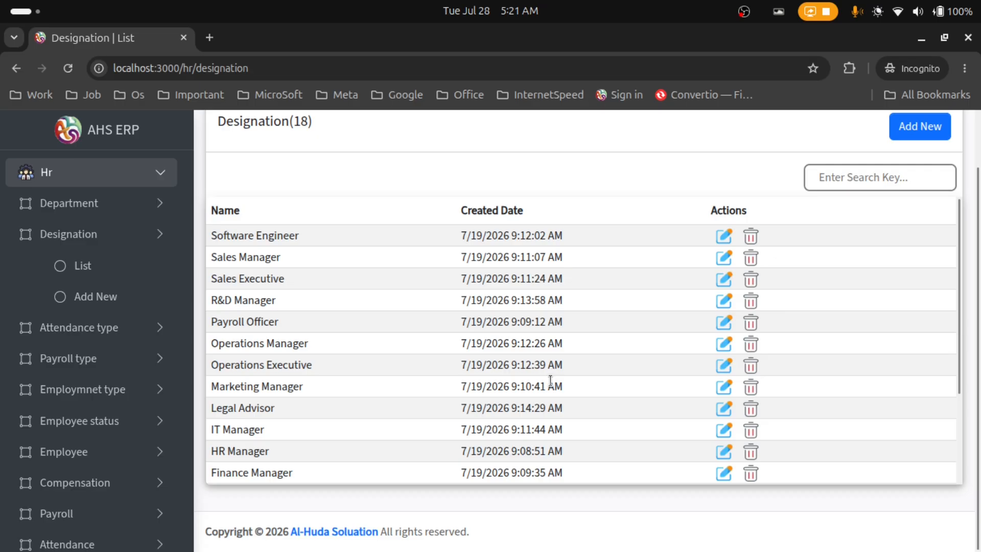
{"action": "scroll", "coordinate": [551, 381], "scroll_direction": "down", "scroll_amount": 3}
{"action": "scroll", "coordinate": [562, 337], "scroll_direction": "up", "scroll_amount": 2}
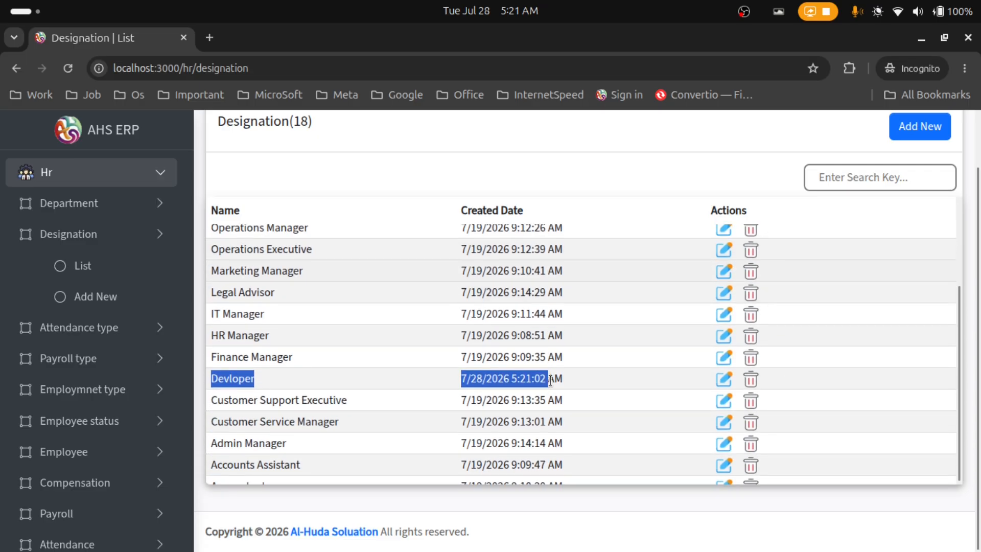
{"action": "scroll", "coordinate": [564, 335], "scroll_direction": "up", "scroll_amount": 2}
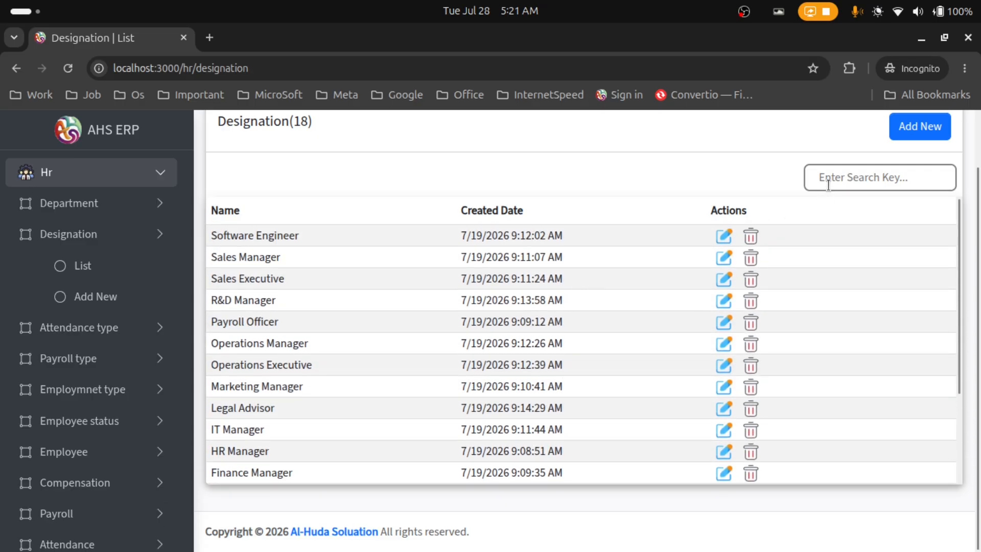
{"action": "left_click", "coordinate": [830, 185]}
{"action": "type", "text": "devel"}
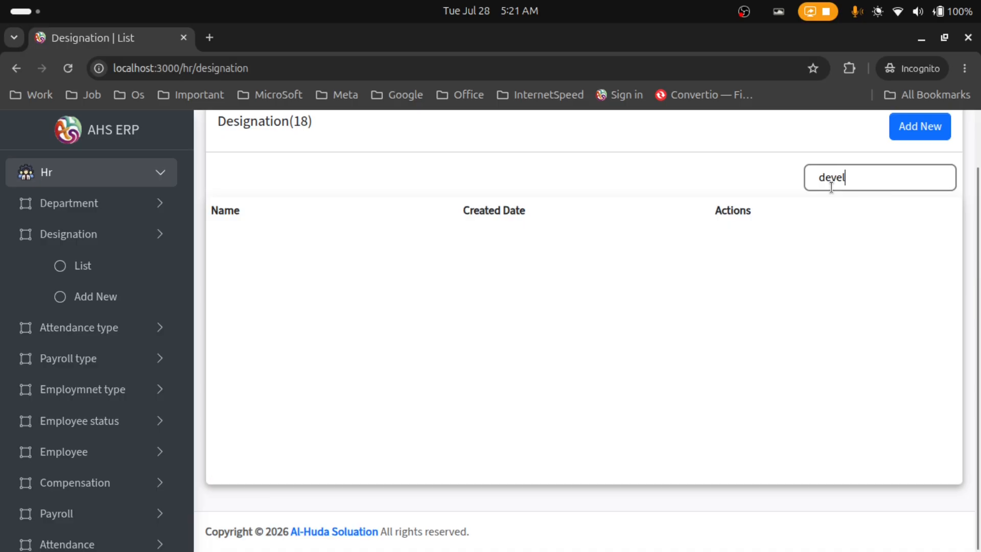
{"action": "key", "text": "BackSpace"}
{"action": "type", "text": "lo"}
{"action": "key", "text": "BackSpace"}
{"action": "type", "text": "lop"}
{"action": "key", "text": "BackSpace"}
{"action": "key", "text": "BackSpace"}
{"action": "key", "text": "BackSpace"}
{"action": "key", "text": "BackSpace"}
{"action": "key", "text": "BackSpace"}
{"action": "key", "text": "BackSpace"}
{"action": "key", "text": "BackSpace"}
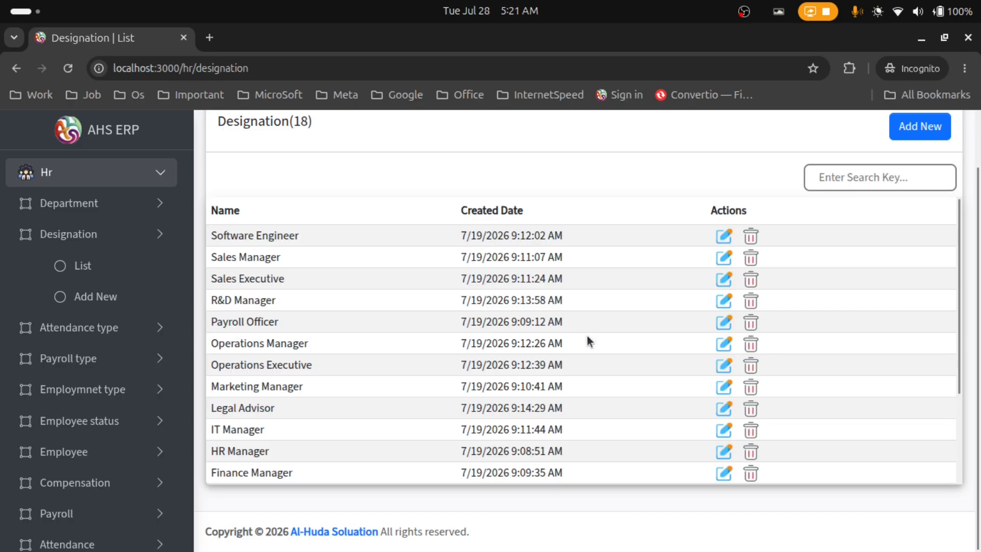
{"action": "scroll", "coordinate": [544, 365], "scroll_direction": "down", "scroll_amount": 3}
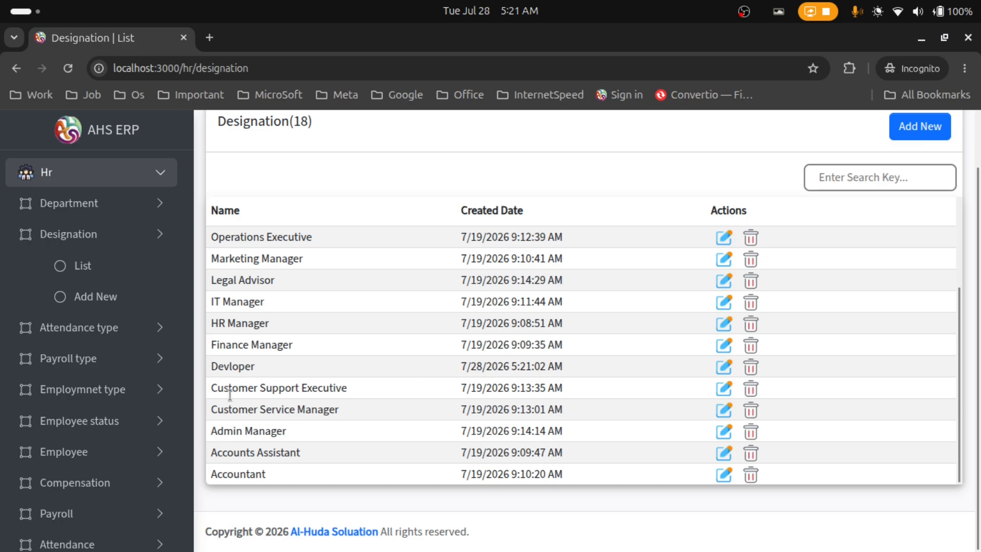
{"action": "double_click", "coordinate": [223, 366]}
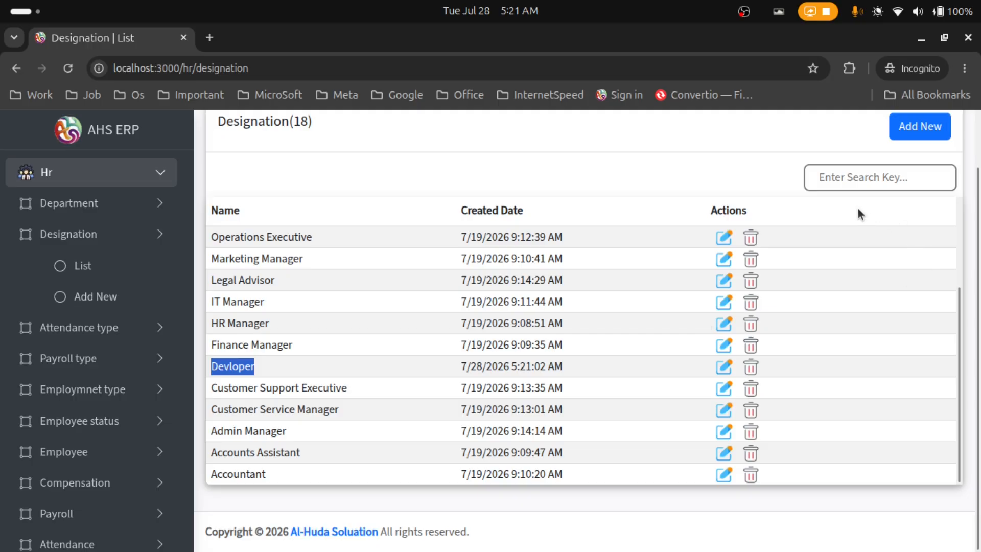
{"action": "left_click", "coordinate": [832, 174]}
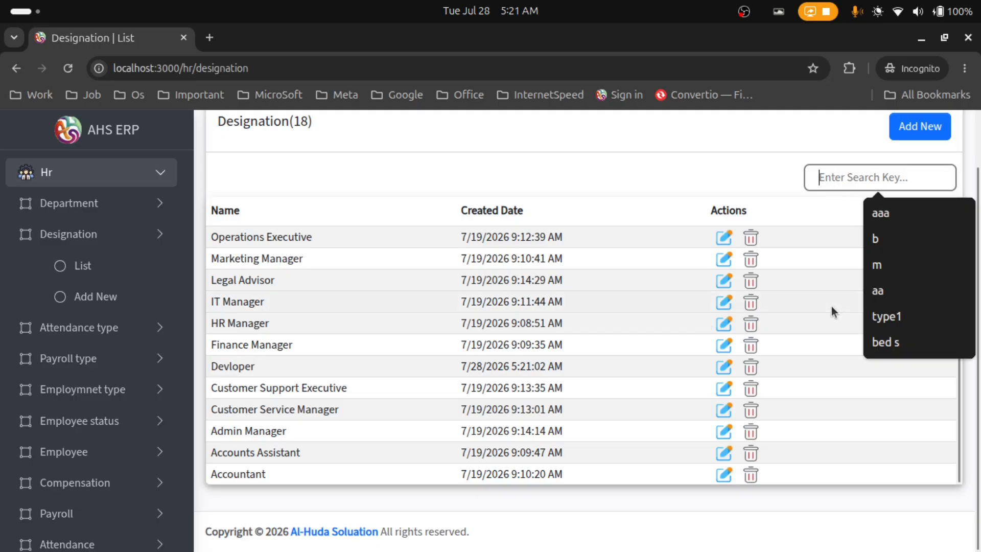
Search 'Devl' and correct the Devloper designation to 'Developer' by inserting the missing 'e'
{"action": "type", "text": "Dev"}
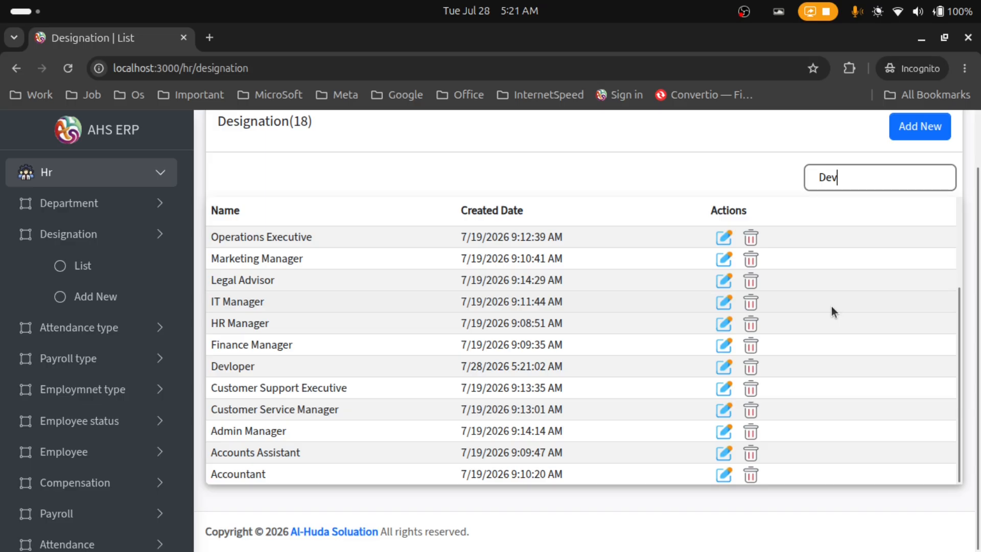
{"action": "type", "text": "l"}
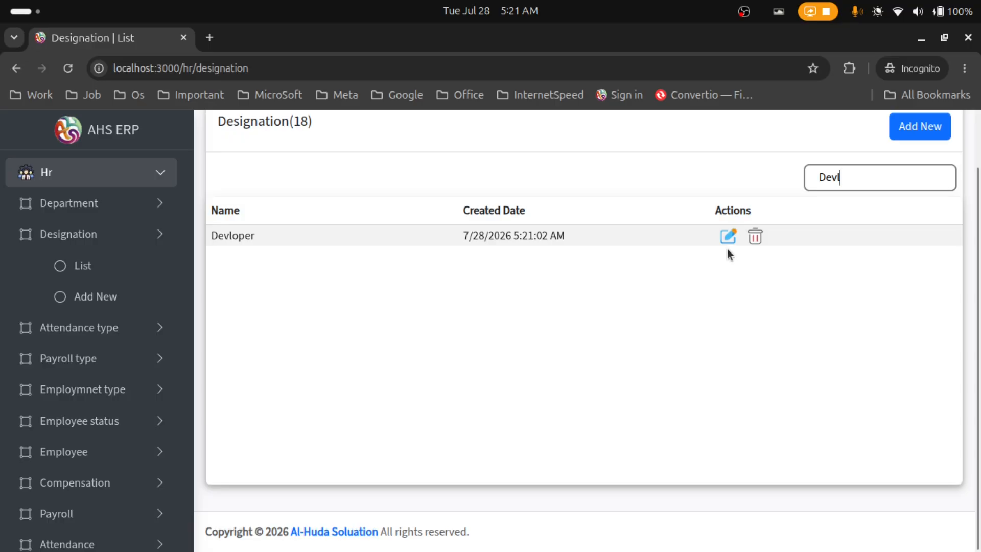
{"action": "left_click_drag", "start_coordinate": [407, 247], "coordinate": [222, 236]}
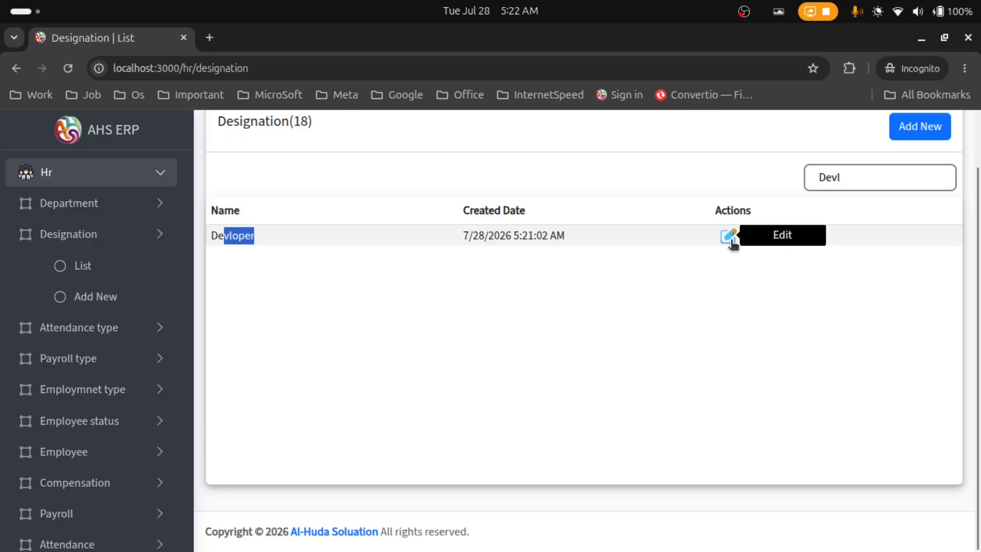
{"action": "left_click", "coordinate": [729, 239]}
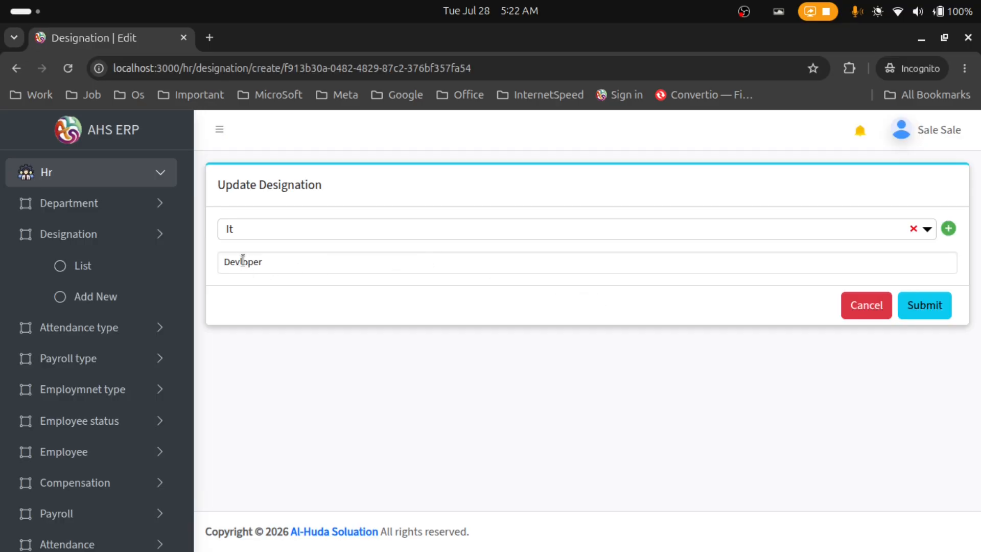
{"action": "left_click", "coordinate": [242, 257]}
{"action": "type", "text": "e"}
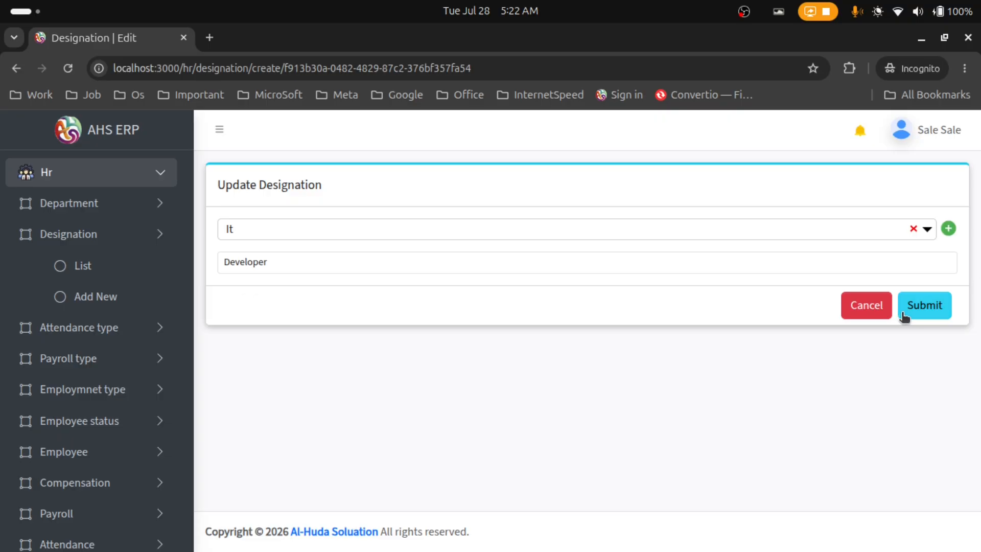
{"action": "left_click", "coordinate": [924, 310]}
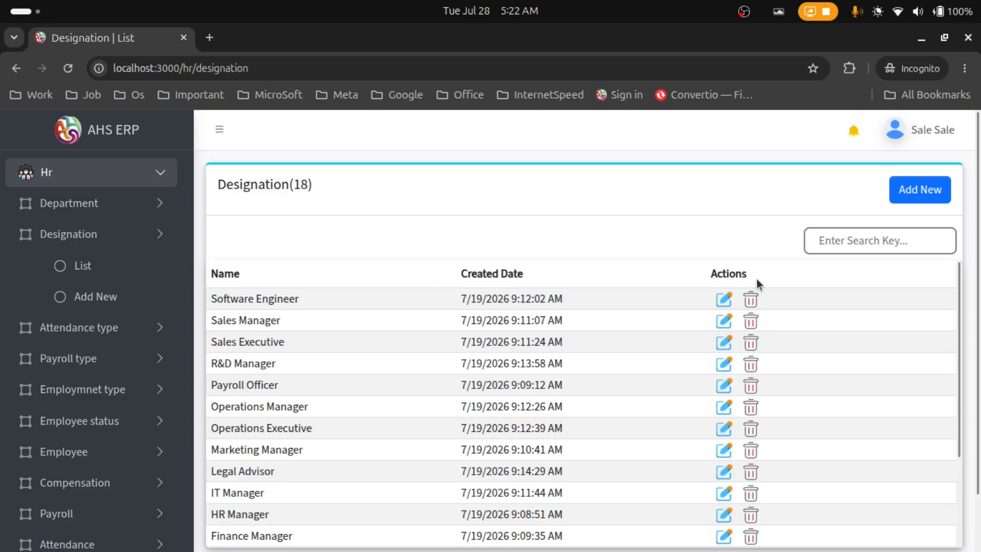
Search designations for 'devel' and delete the Developer designation, confirming the Delete Alert
{"action": "left_click", "coordinate": [839, 239]}
{"action": "type", "text": "devel"}
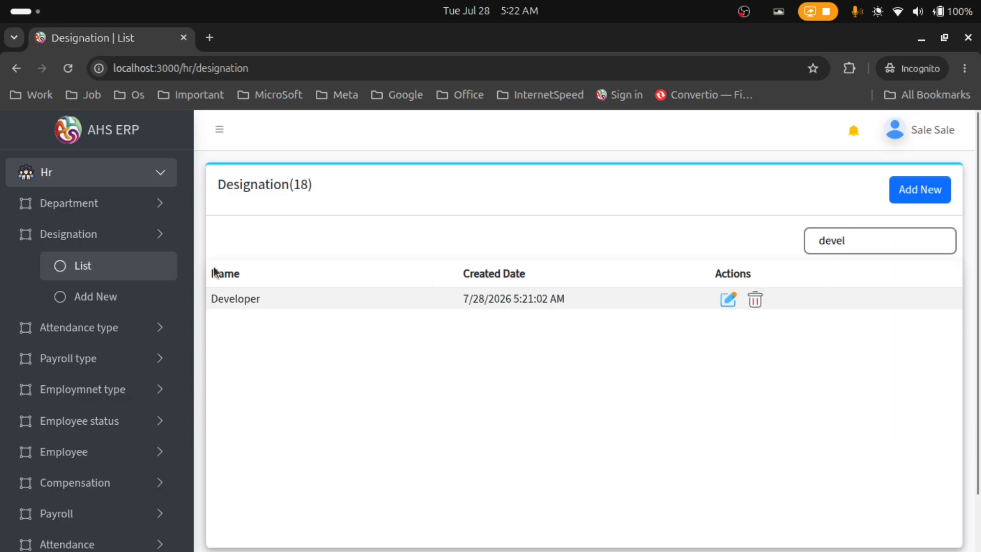
{"action": "left_click_drag", "start_coordinate": [269, 301], "coordinate": [218, 297]}
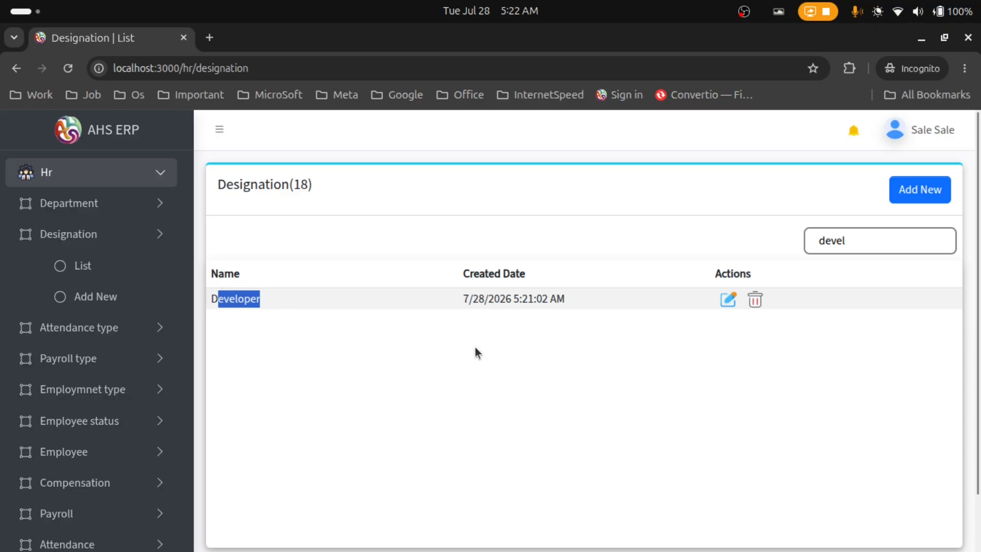
{"action": "left_click", "coordinate": [451, 361]}
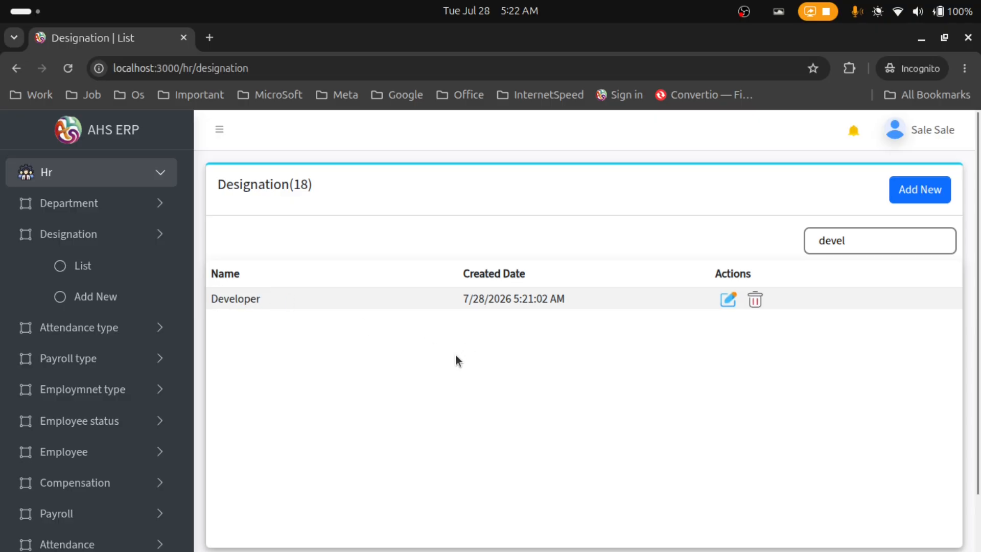
{"action": "left_click", "coordinate": [755, 300]}
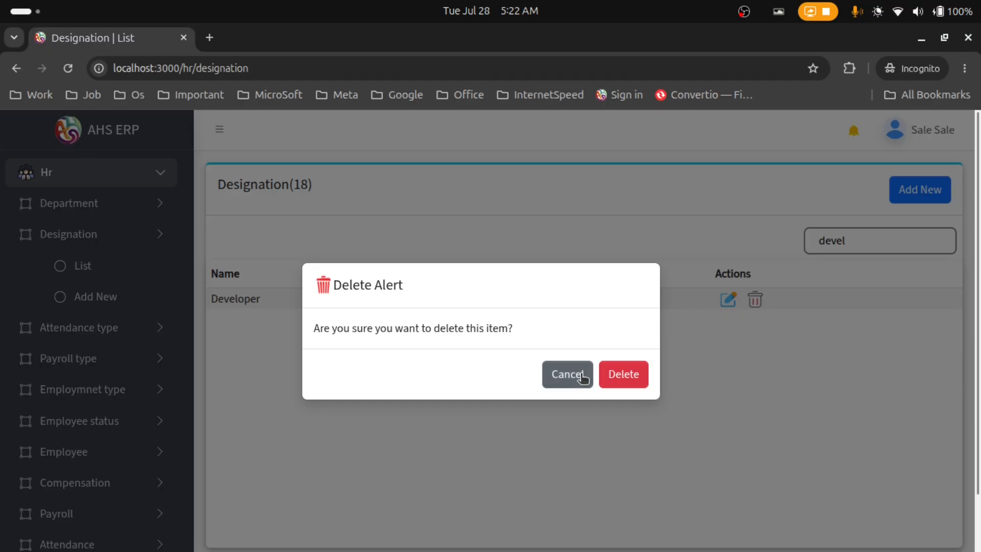
{"action": "left_click", "coordinate": [624, 376]}
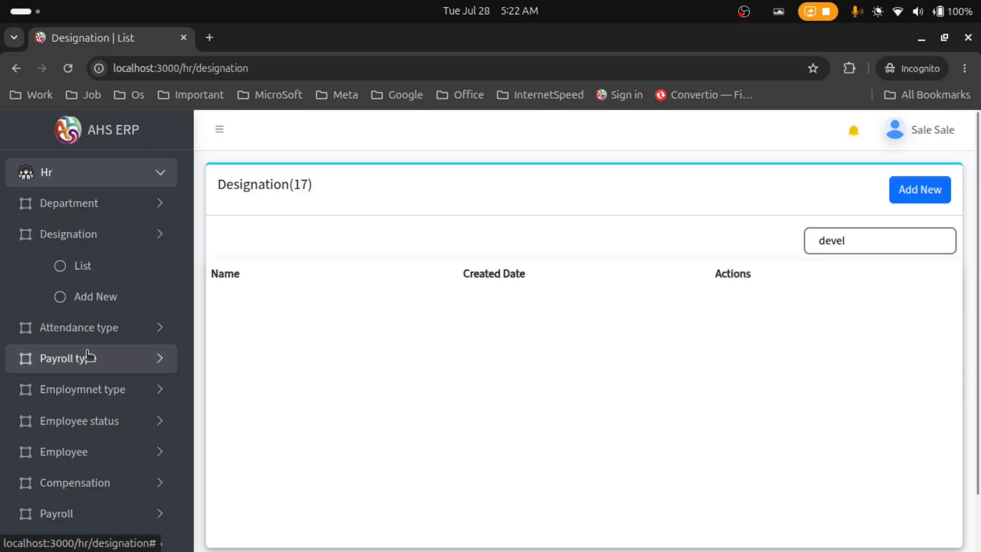
{"action": "scroll", "coordinate": [135, 332], "scroll_direction": "down", "scroll_amount": 3}
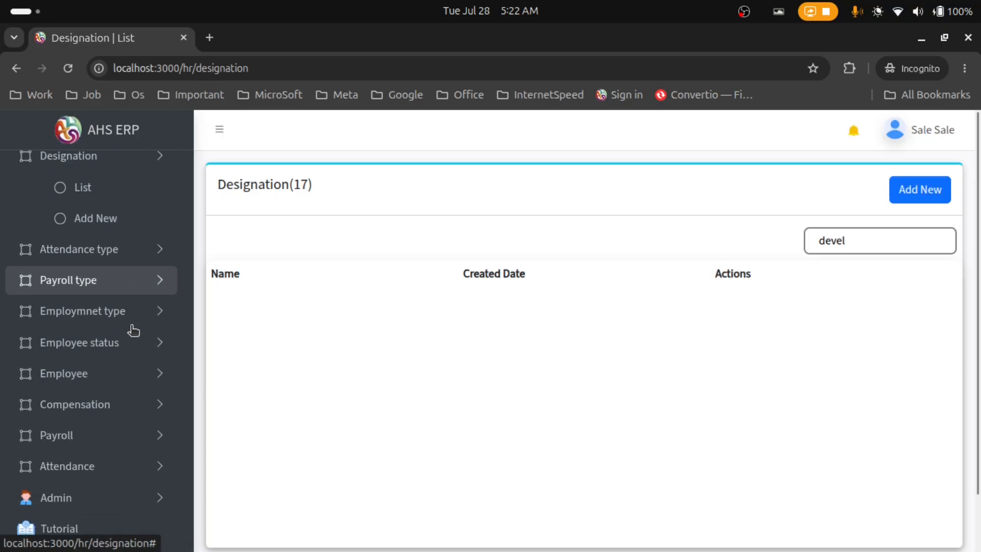
Open the Add New Attendance Type form and enter 'Present' as the attendance type name
{"action": "left_click", "coordinate": [121, 254]}
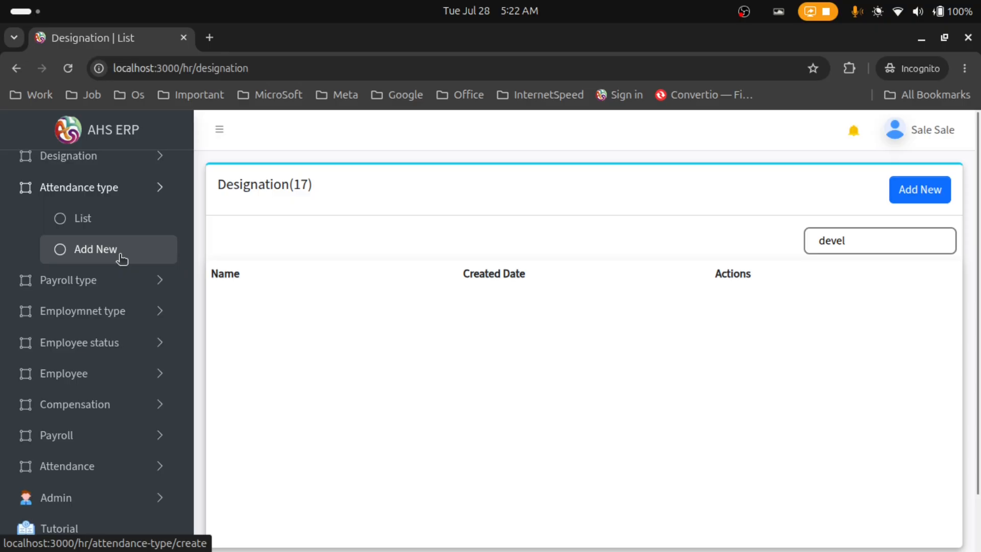
{"action": "left_click", "coordinate": [121, 256]}
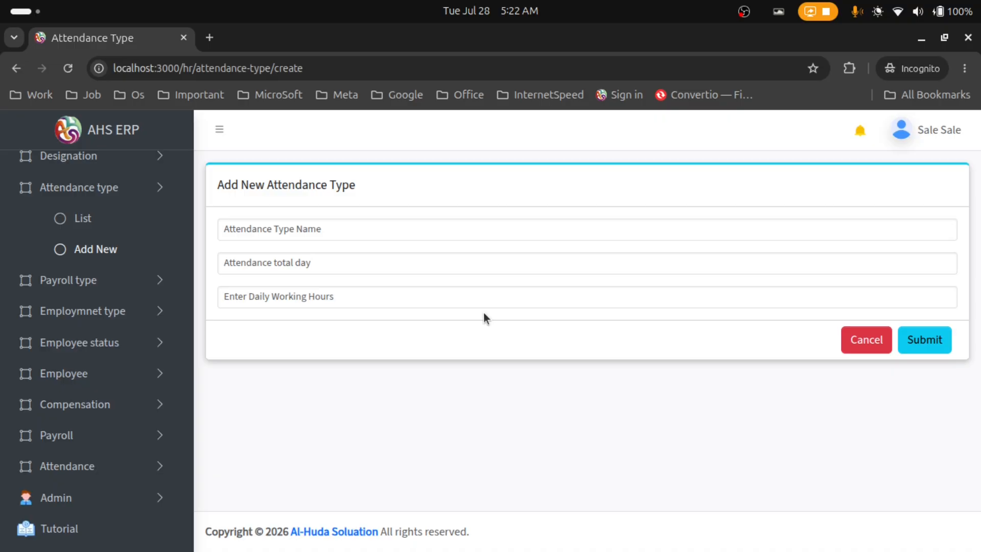
{"action": "left_click", "coordinate": [232, 228]}
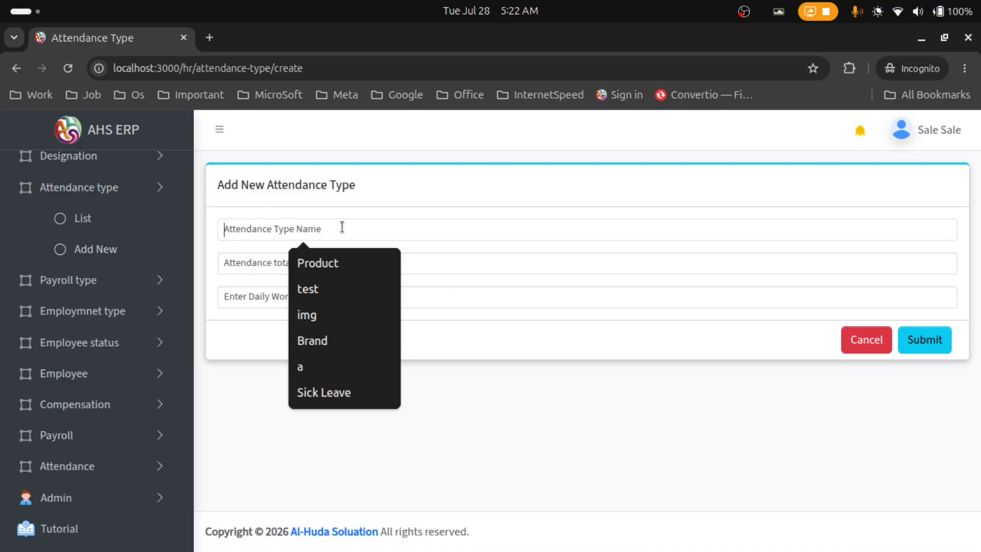
{"action": "left_click", "coordinate": [349, 205]}
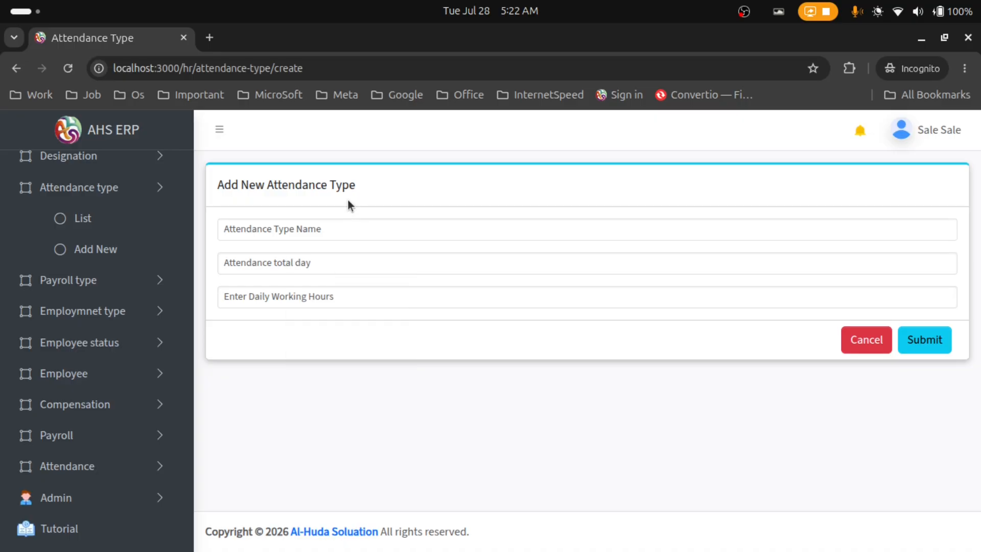
{"action": "left_click", "coordinate": [351, 228]}
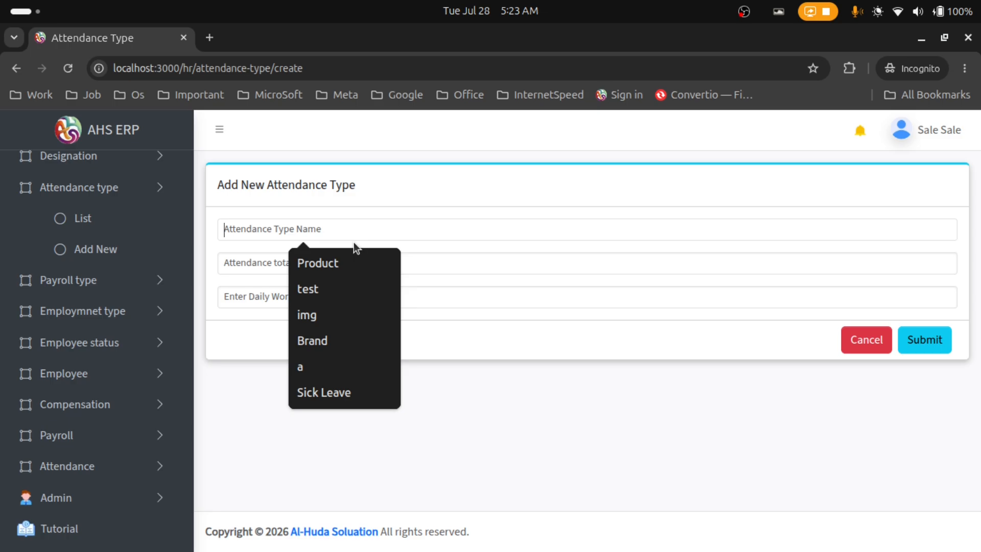
{"action": "type", "text": "Pre"}
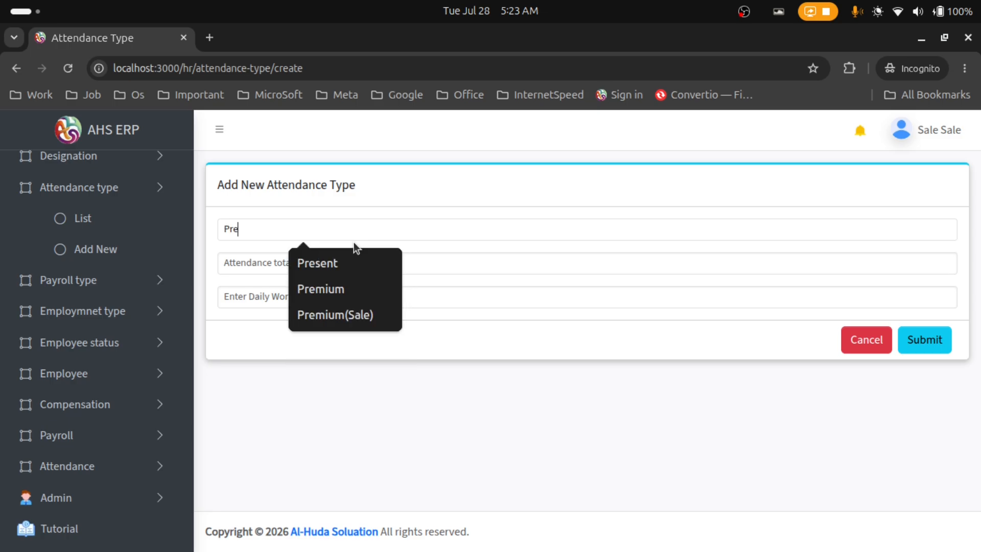
{"action": "type", "text": "sent"}
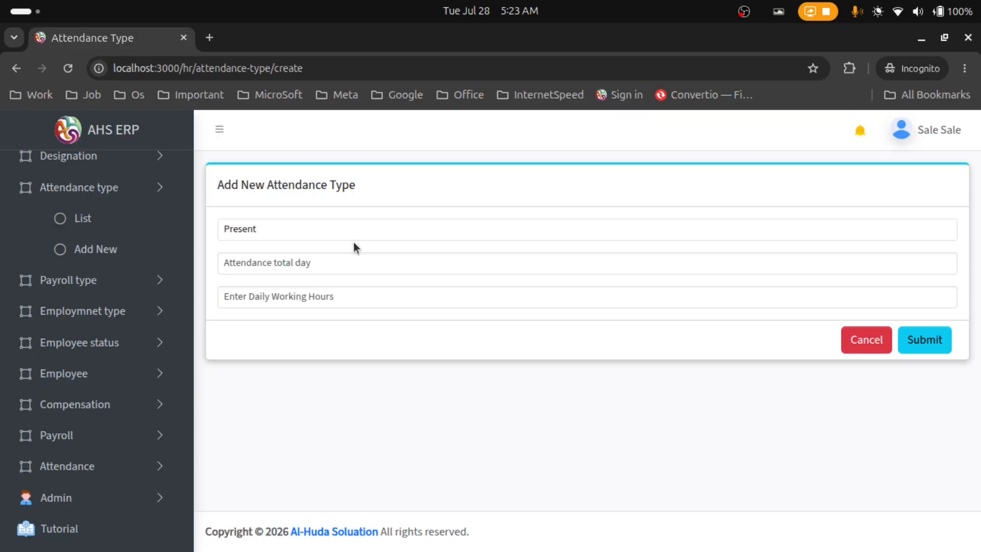
{"action": "left_click", "coordinate": [332, 259]}
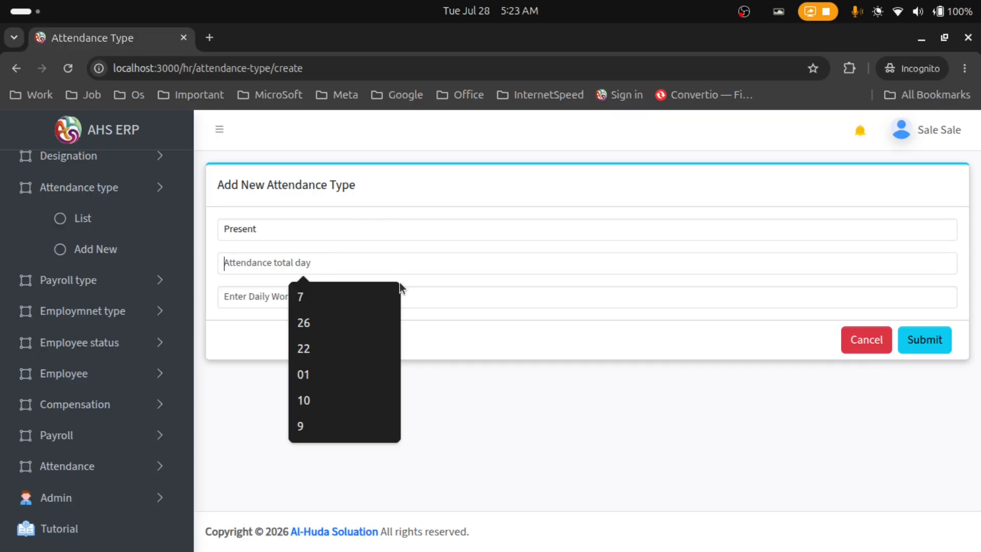
{"action": "key", "text": "Down"}
{"action": "key", "text": "Down"}
{"action": "key", "text": "Escape"}
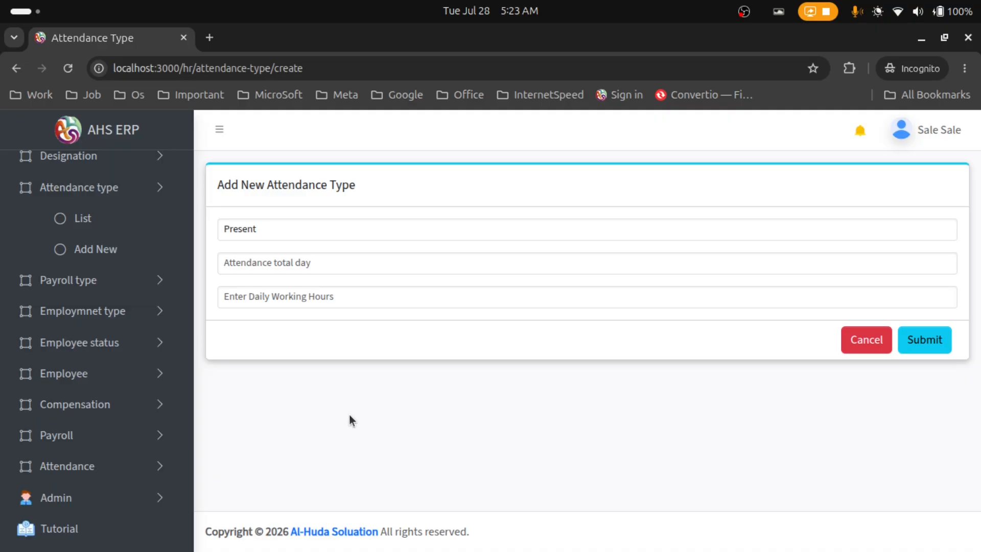
Enter 26 total days and 8 daily working hours, rename it 'Daily Present', and submit
{"action": "left_click", "coordinate": [344, 261]}
{"action": "type", "text": "26"}
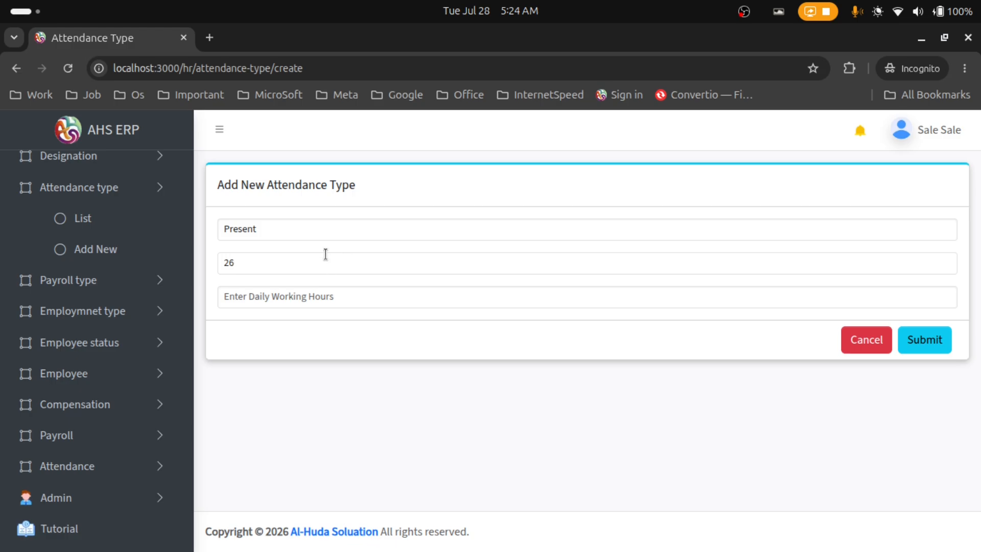
{"action": "left_click", "coordinate": [303, 296]}
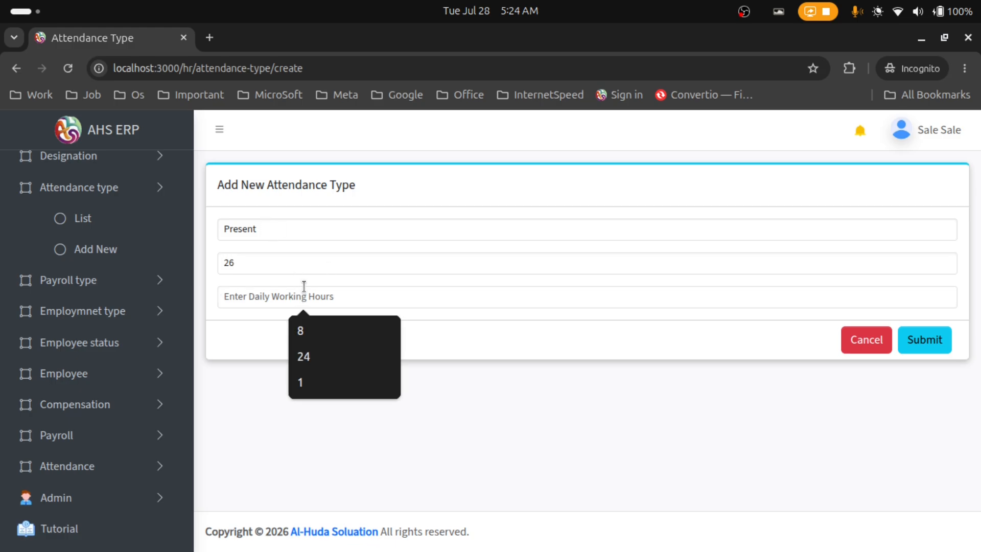
{"action": "type", "text": "8"}
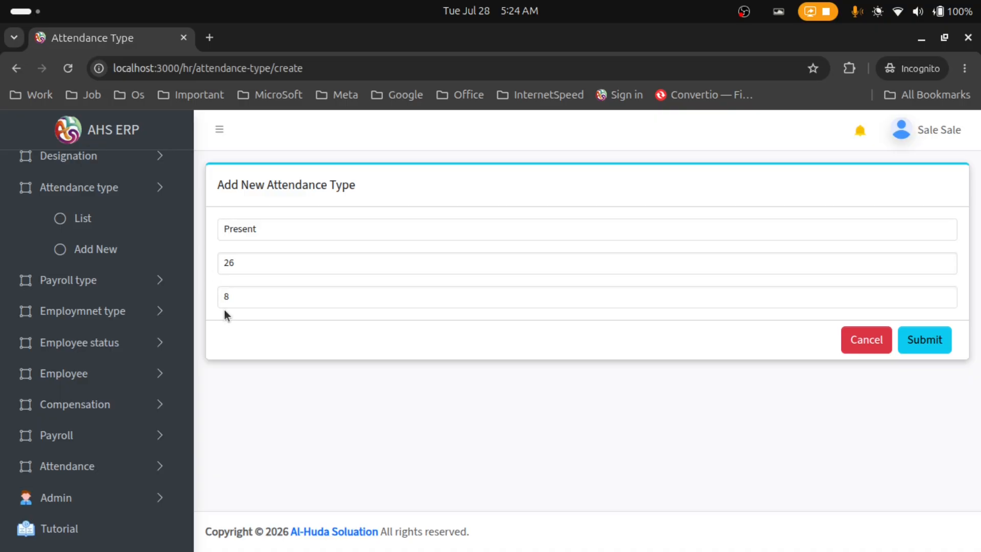
{"action": "type", "text": "Daily"}
{"action": "left_click", "coordinate": [939, 347]}
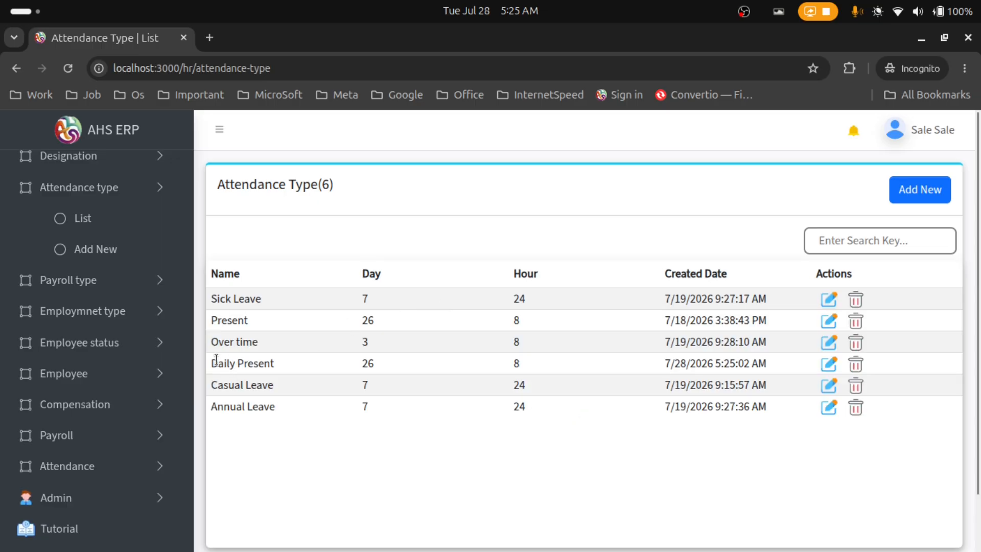
{"action": "left_click_drag", "start_coordinate": [213, 360], "coordinate": [696, 382]}
{"action": "left_click", "coordinate": [398, 466]}
{"action": "left_click_drag", "start_coordinate": [259, 301], "coordinate": [216, 301]}
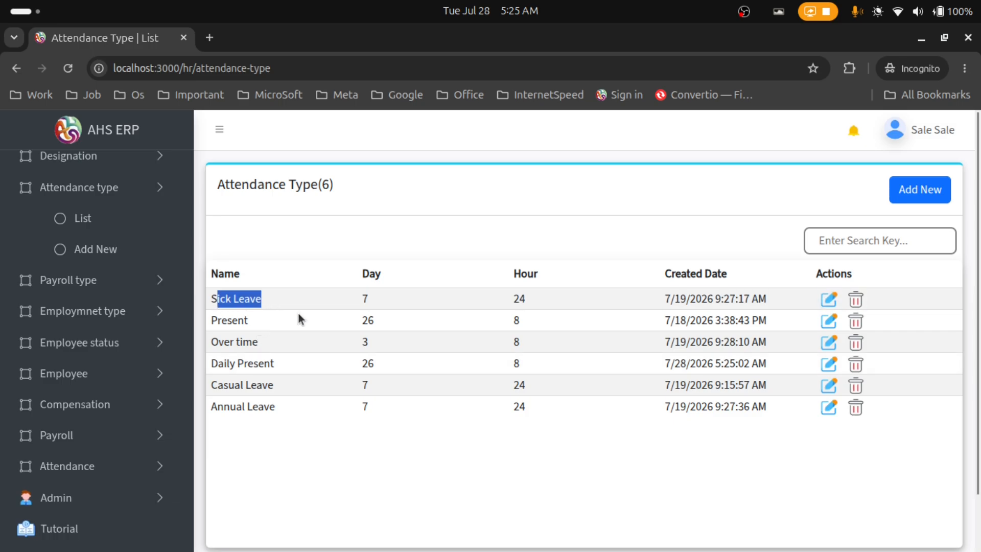
{"action": "left_click_drag", "start_coordinate": [354, 300], "coordinate": [505, 299]}
{"action": "left_click", "coordinate": [508, 299]}
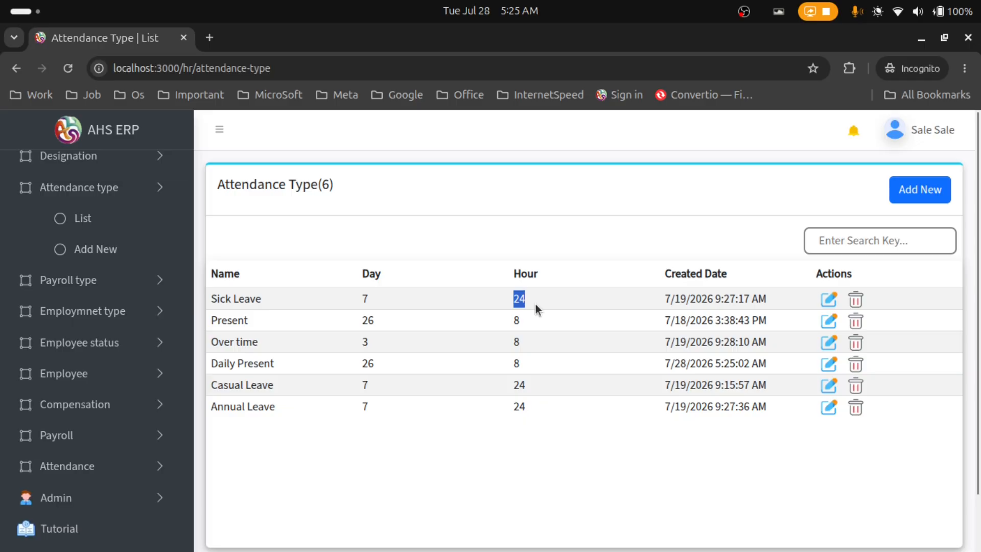
{"action": "left_click_drag", "start_coordinate": [293, 342], "coordinate": [223, 341]}
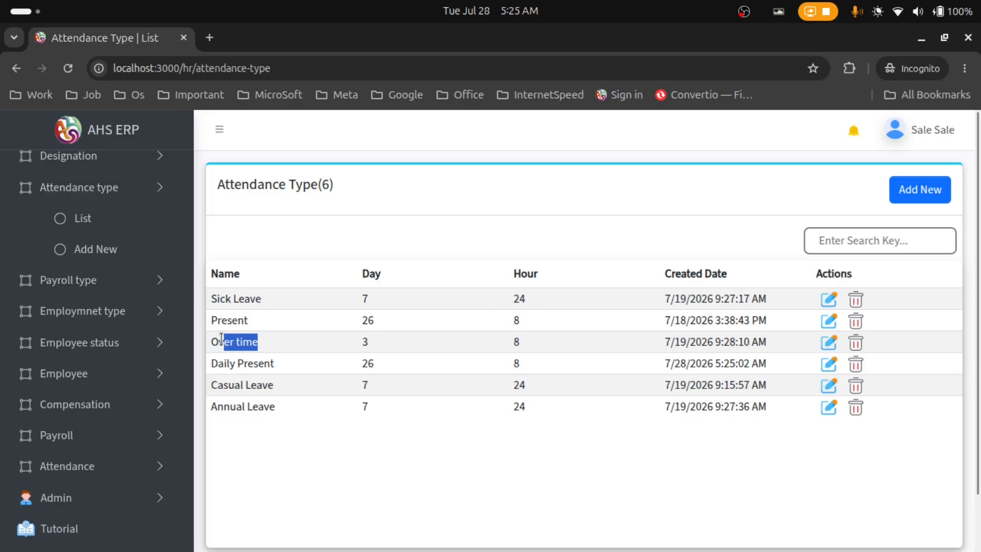
{"action": "left_click_drag", "start_coordinate": [355, 343], "coordinate": [373, 341]}
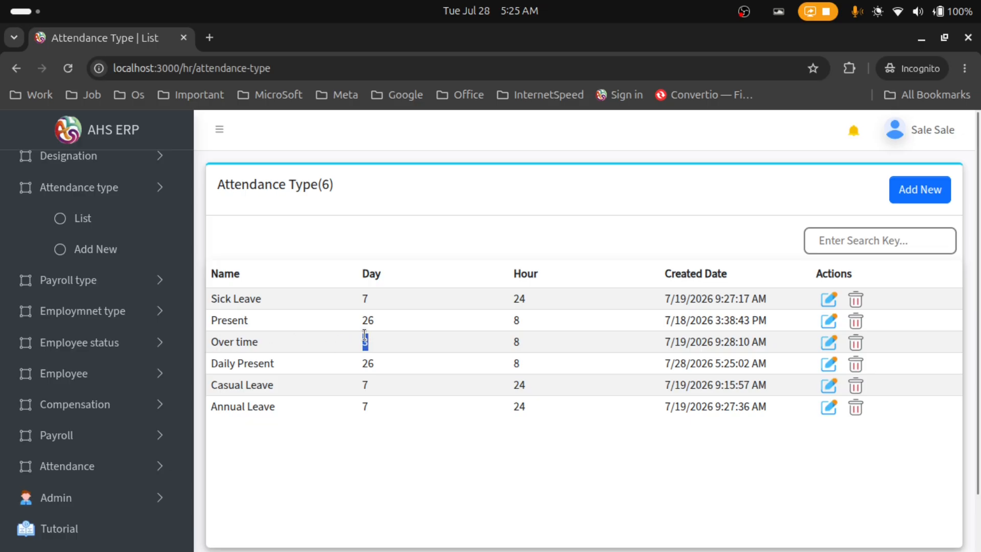
{"action": "left_click", "coordinate": [512, 345]}
{"action": "left_click_drag", "start_coordinate": [512, 343], "coordinate": [523, 348]}
{"action": "left_click_drag", "start_coordinate": [359, 386], "coordinate": [372, 390]}
{"action": "left_click_drag", "start_coordinate": [210, 386], "coordinate": [378, 390]}
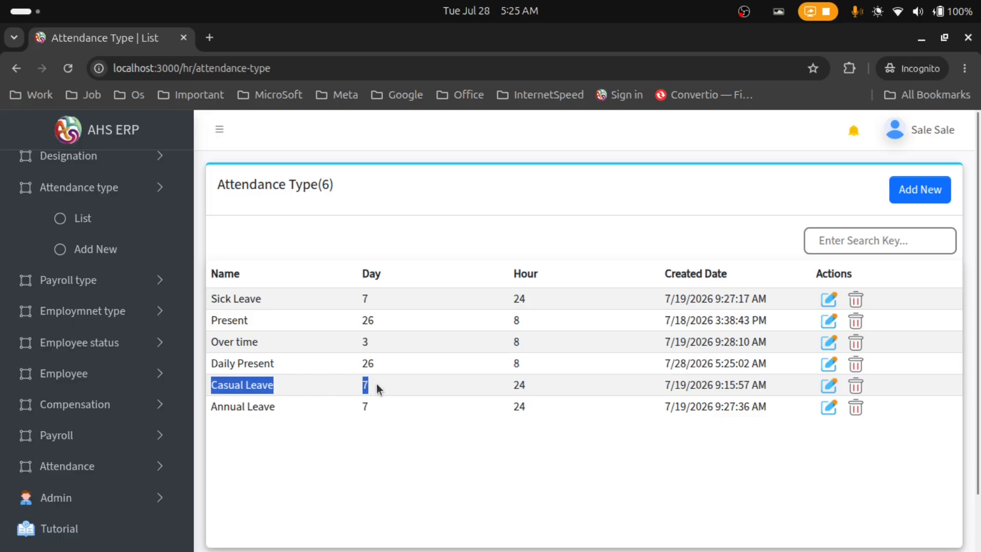
{"action": "left_click", "coordinate": [379, 388]}
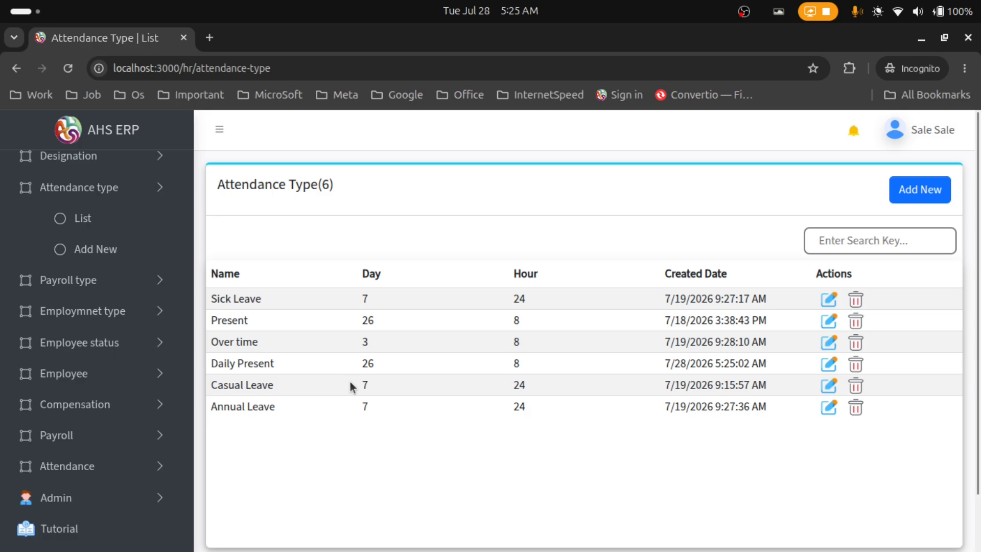
{"action": "left_click_drag", "start_coordinate": [352, 386], "coordinate": [378, 388]}
{"action": "left_click_drag", "start_coordinate": [512, 384], "coordinate": [536, 388]}
{"action": "left_click_drag", "start_coordinate": [306, 406], "coordinate": [376, 406]}
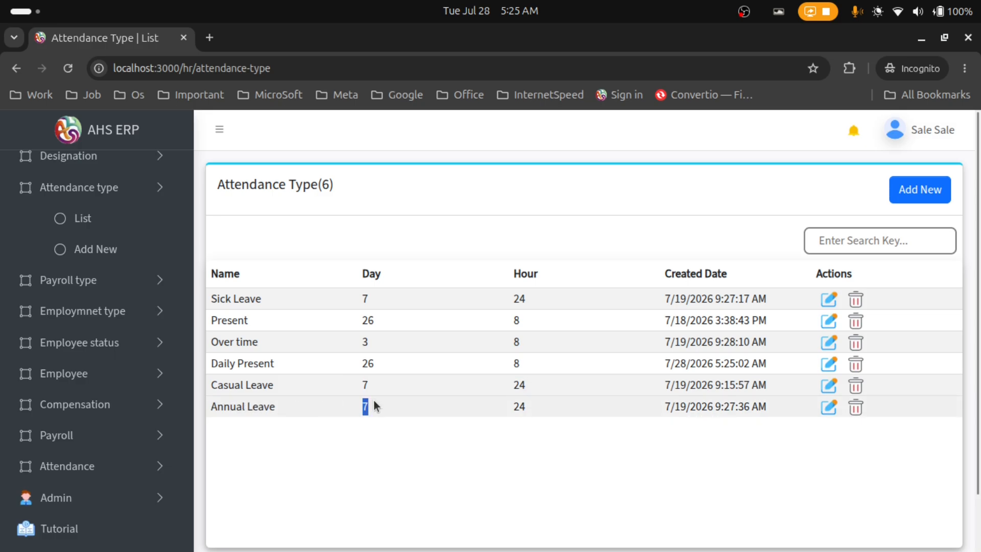
{"action": "left_click_drag", "start_coordinate": [511, 407], "coordinate": [548, 408]}
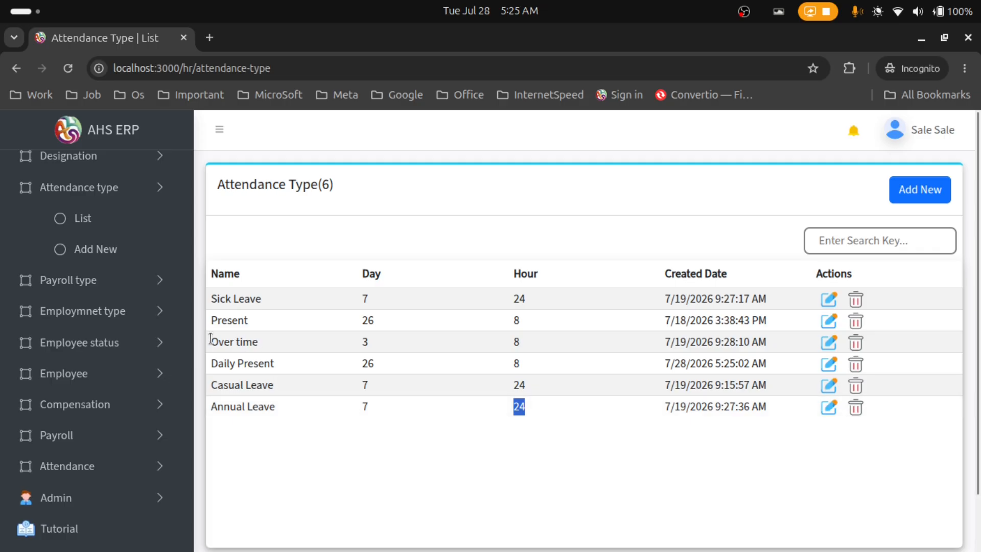
{"action": "left_click_drag", "start_coordinate": [210, 339], "coordinate": [371, 346]}
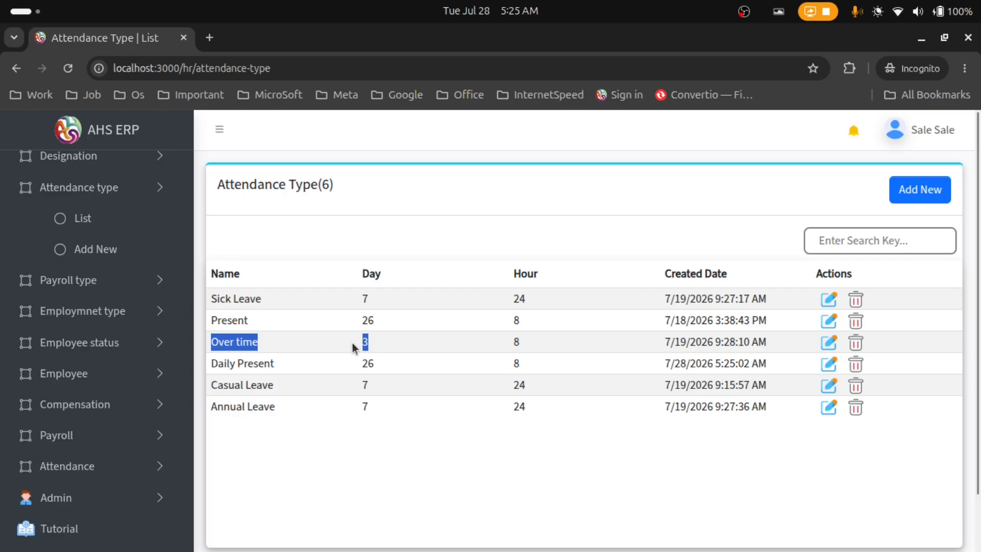
{"action": "left_click", "coordinate": [356, 347]}
{"action": "double_click", "coordinate": [368, 341]}
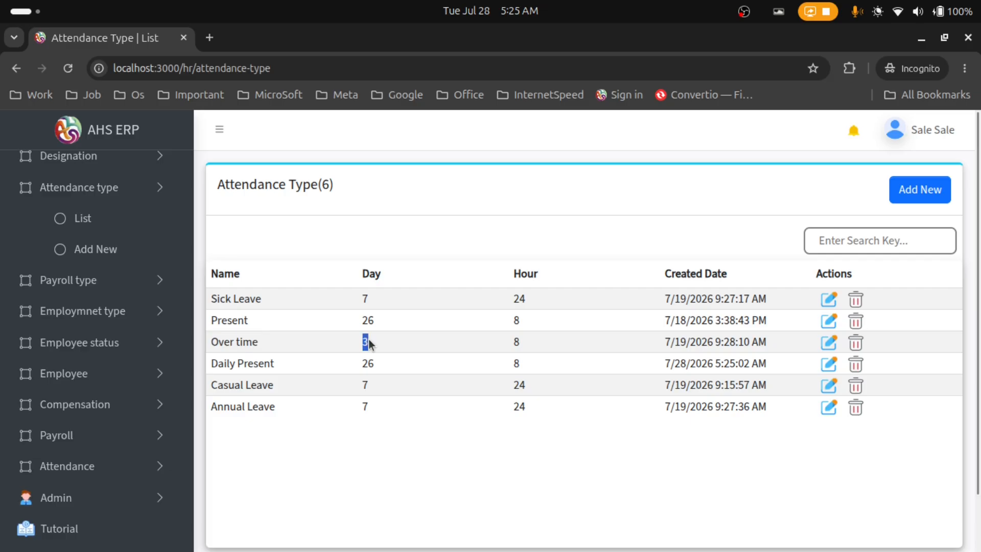
{"action": "left_click", "coordinate": [363, 339]}
{"action": "left_click_drag", "start_coordinate": [362, 341], "coordinate": [415, 338]}
Edit Daily Present, change its daily working hours from 8 to 7, and save
{"action": "left_click", "coordinate": [829, 364]}
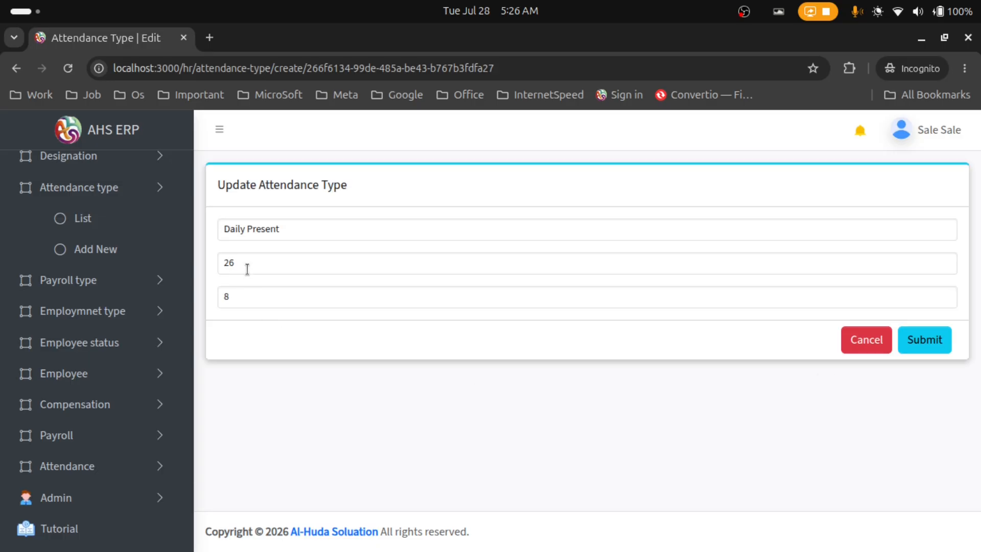
{"action": "left_click", "coordinate": [256, 298]}
{"action": "key", "text": "BackSpace"}
{"action": "type", "text": "7"}
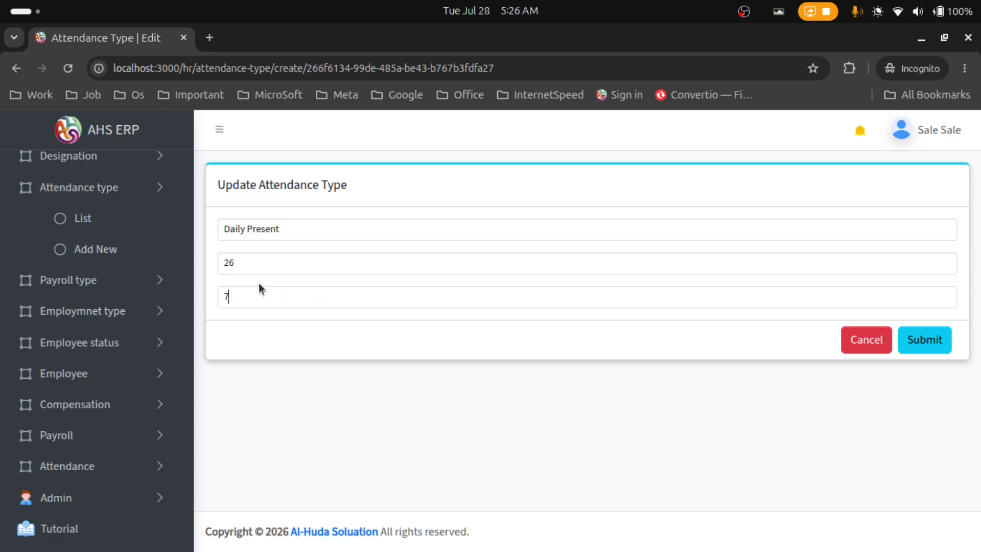
{"action": "left_click", "coordinate": [946, 341]}
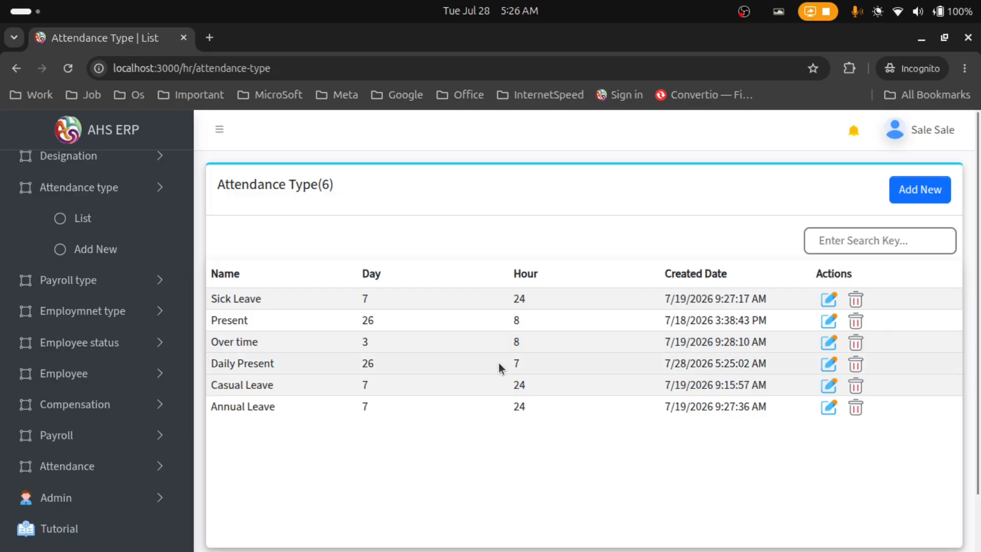
Search for 'dail', delete the Daily Present attendance type, and clear the search
{"action": "left_click_drag", "start_coordinate": [509, 366], "coordinate": [535, 368]}
{"action": "left_click", "coordinate": [822, 244]}
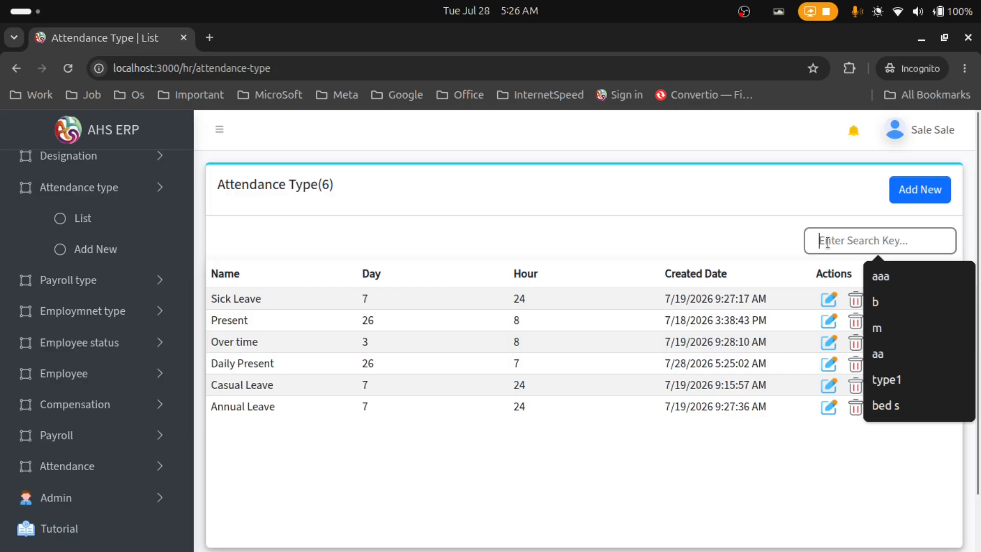
{"action": "type", "text": "da"}
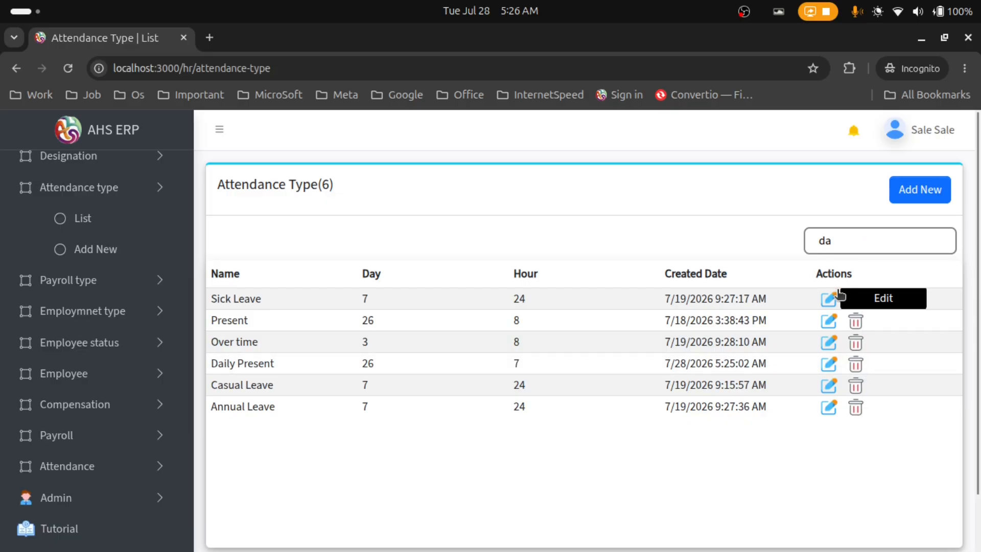
{"action": "type", "text": "ily"}
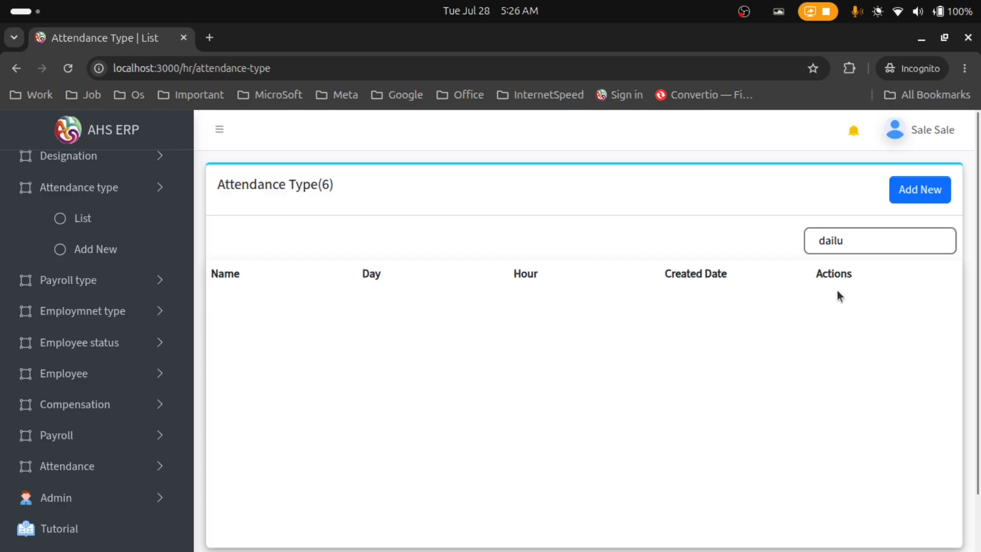
{"action": "key", "text": "BackSpace"}
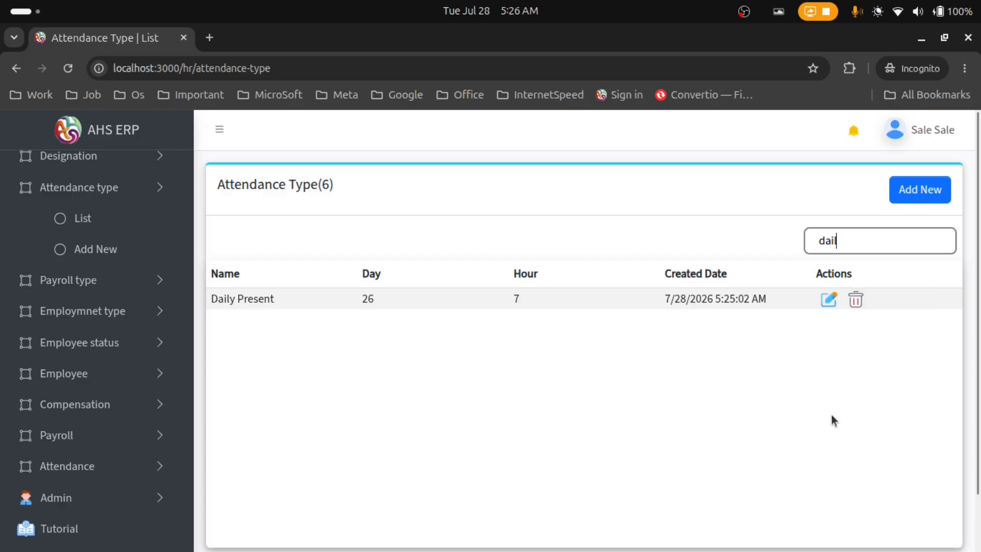
{"action": "left_click", "coordinate": [863, 307]}
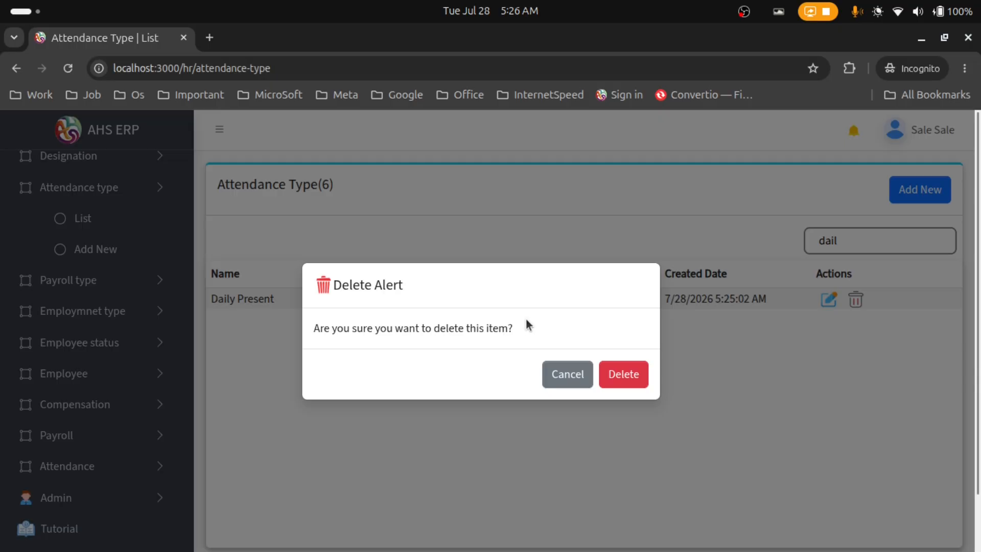
{"action": "left_click", "coordinate": [624, 378]}
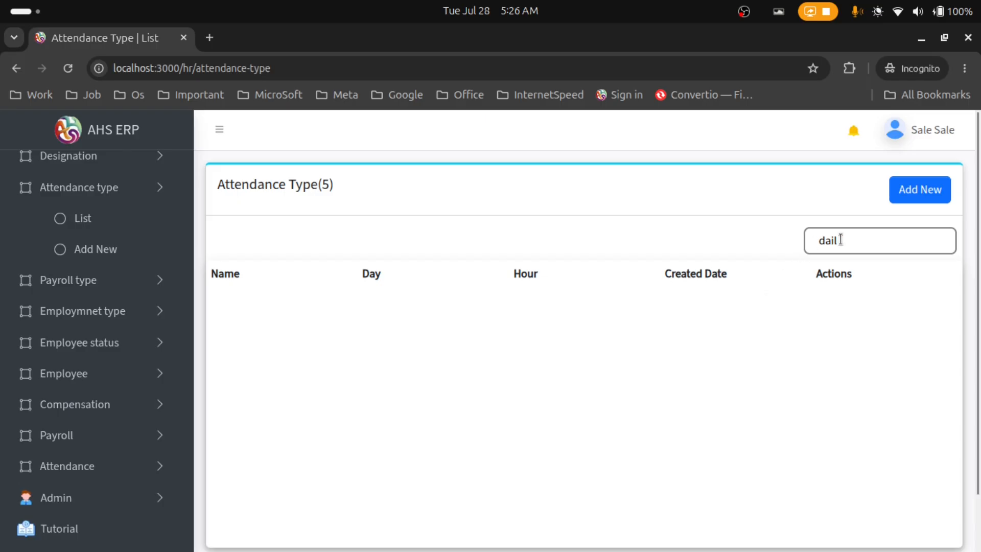
{"action": "left_click_drag", "start_coordinate": [841, 240], "coordinate": [809, 239]}
{"action": "key", "text": "BackSpace"}
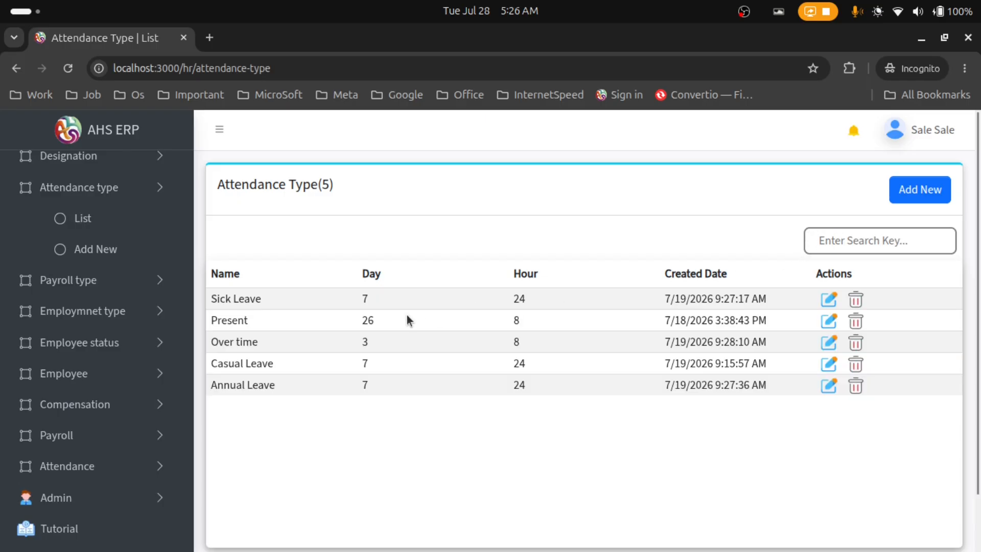
Open the Add New Payroll Type form and enter 'Basic 16' as the name
{"action": "left_click", "coordinate": [115, 283]}
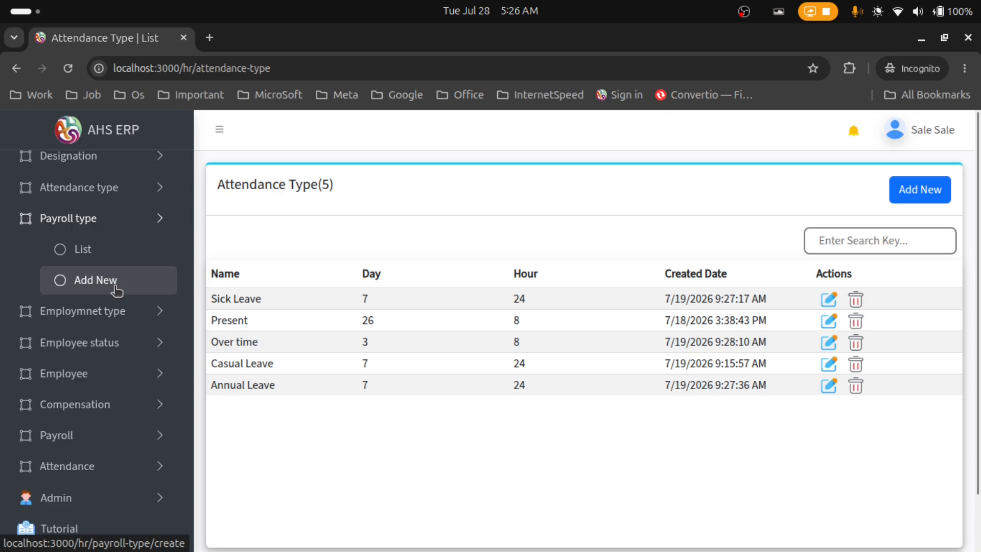
{"action": "left_click", "coordinate": [116, 290]}
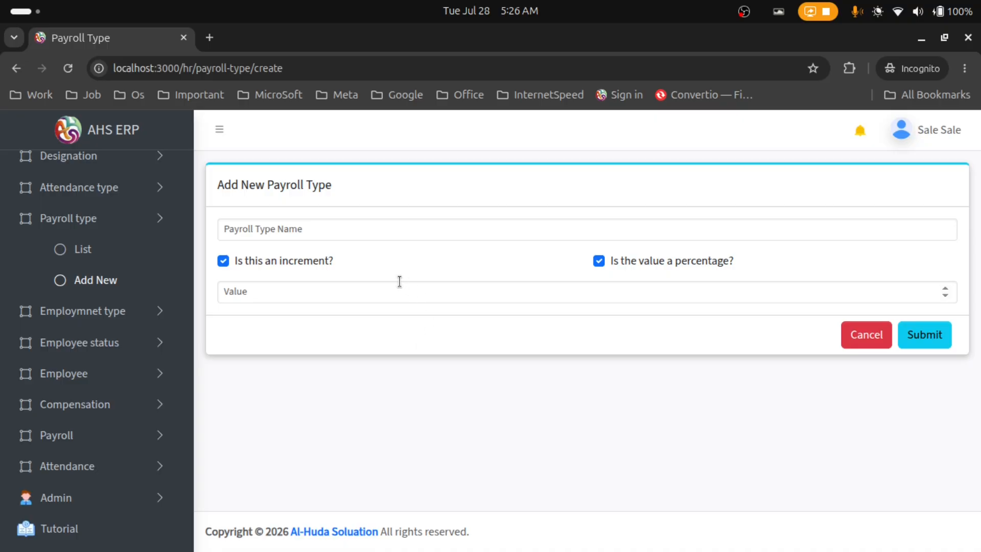
{"action": "left_click", "coordinate": [365, 230]}
{"action": "left_click", "coordinate": [246, 268]}
{"action": "left_click", "coordinate": [309, 230]}
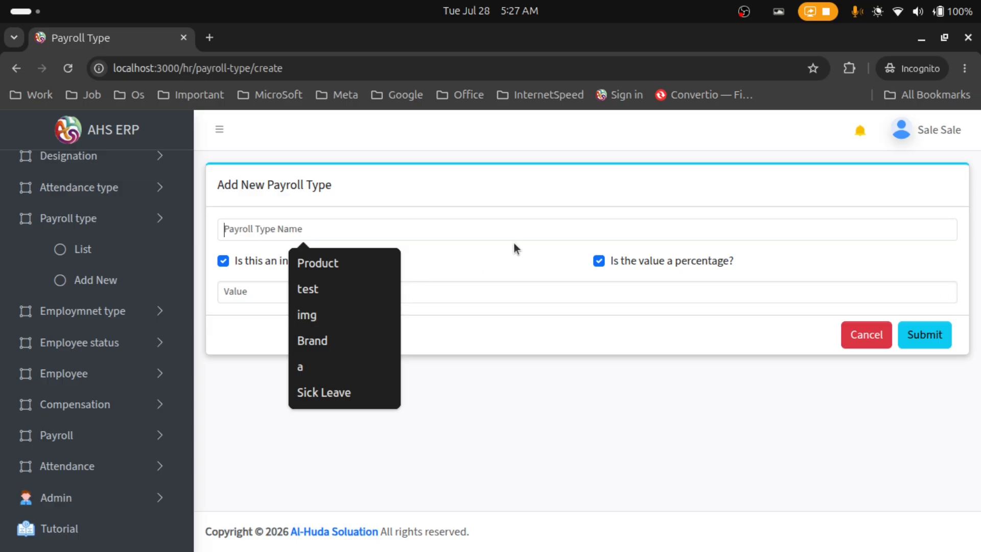
{"action": "left_click", "coordinate": [530, 182]}
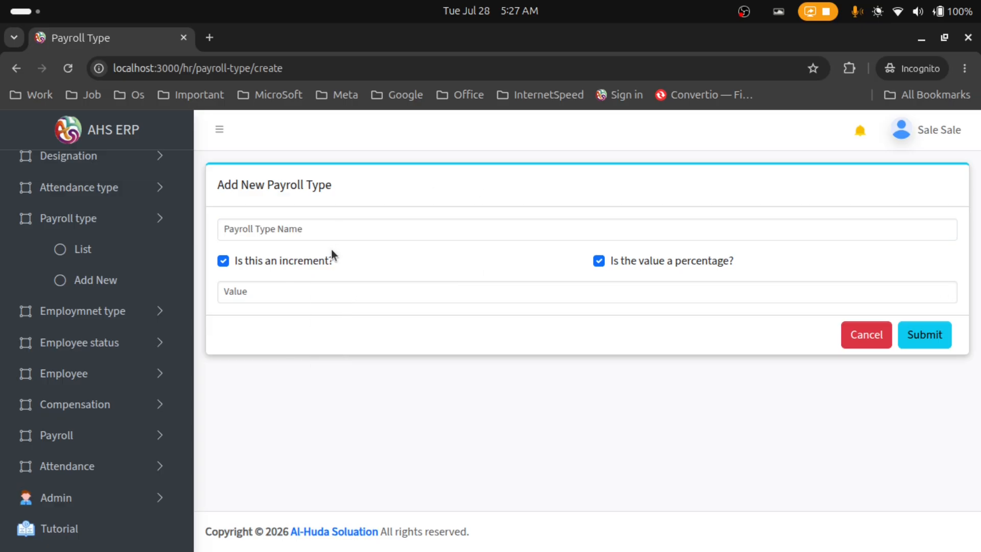
{"action": "left_click", "coordinate": [327, 230]}
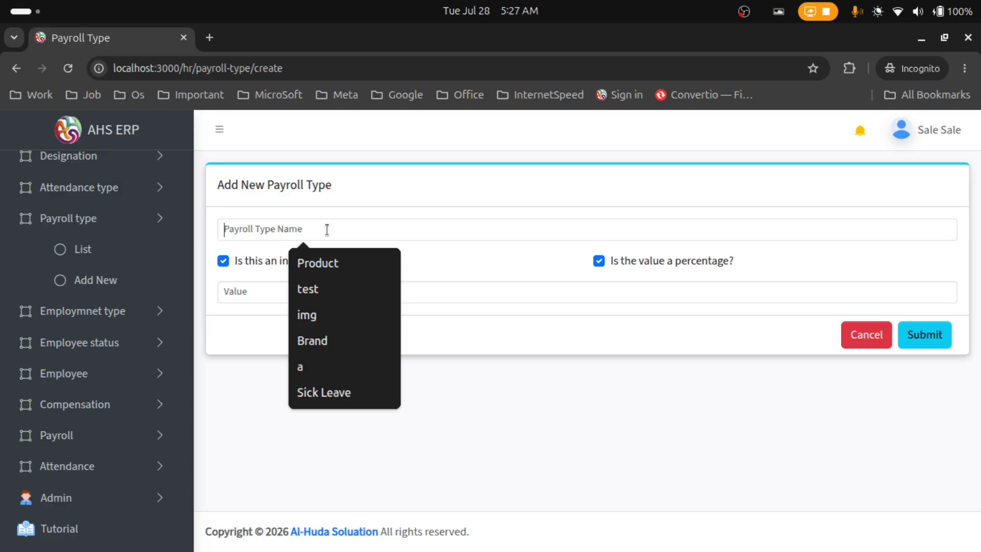
{"action": "type", "text": "Ba"}
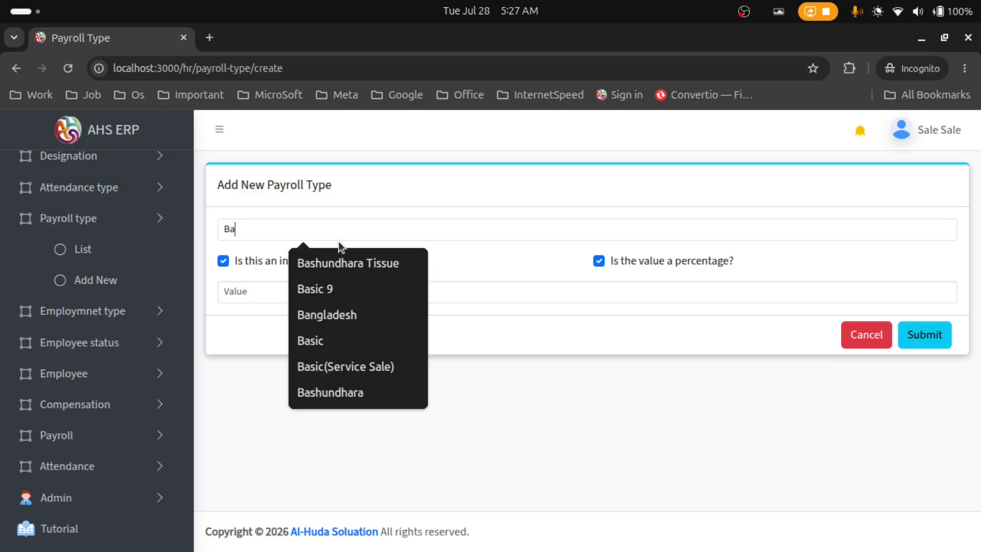
{"action": "type", "text": "sic 16"}
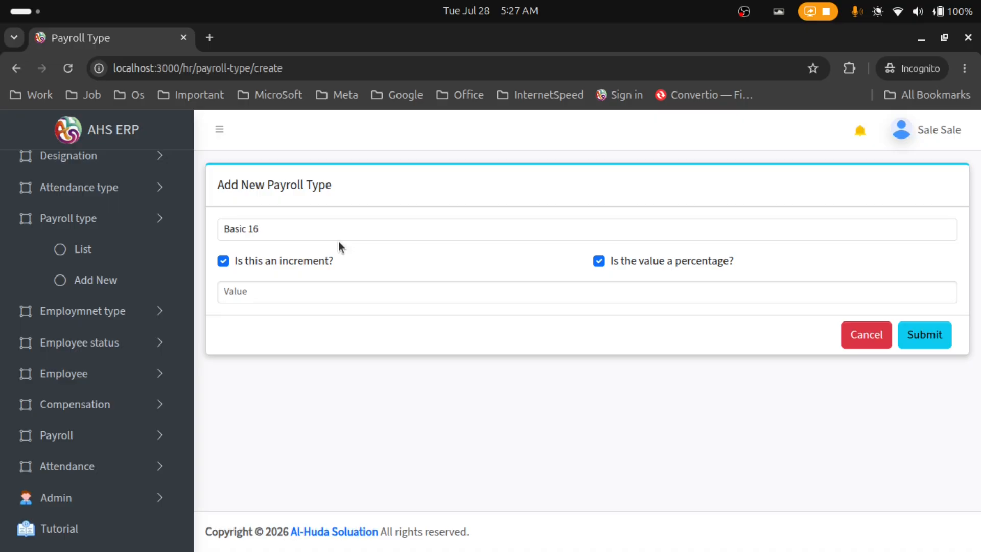
Keep it as an increment, make it a fixed amount, and set the value to 7000
{"action": "left_click", "coordinate": [308, 261]}
{"action": "left_click", "coordinate": [308, 259]}
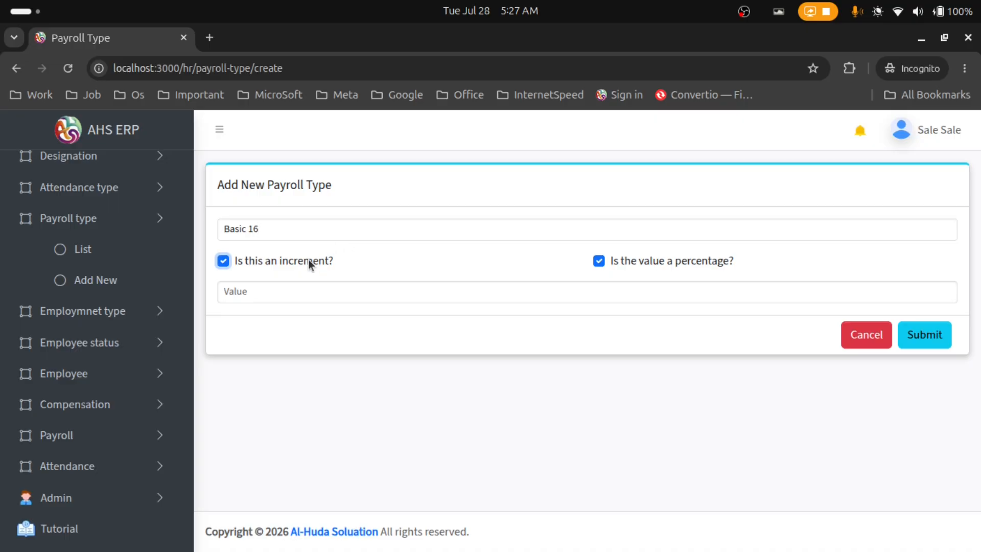
{"action": "left_click", "coordinate": [722, 262]}
{"action": "left_click", "coordinate": [401, 297]}
{"action": "type", "text": "70000"}
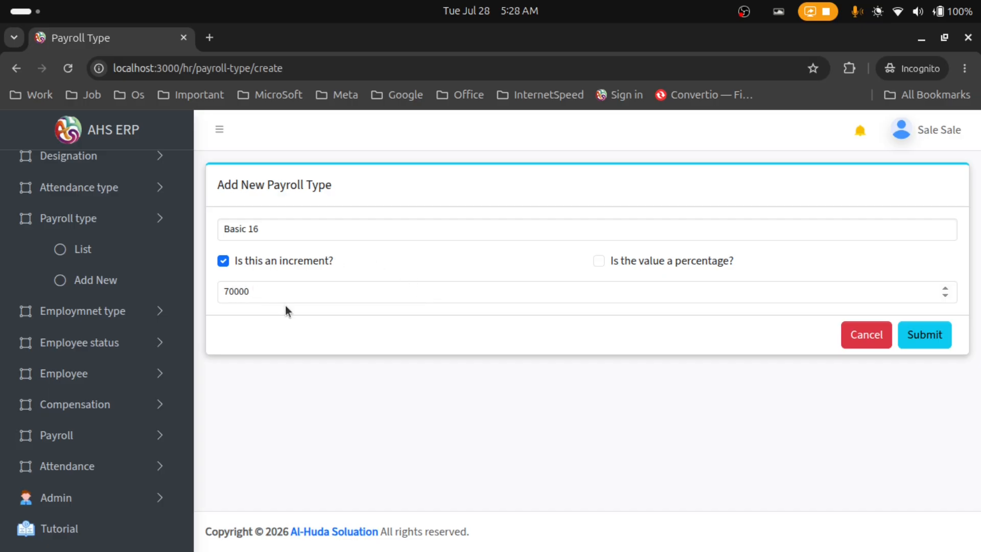
{"action": "key", "text": "BackSpace"}
Submit the Basic 16 payroll type and search the list for 'basic 16'
{"action": "left_click", "coordinate": [921, 334]}
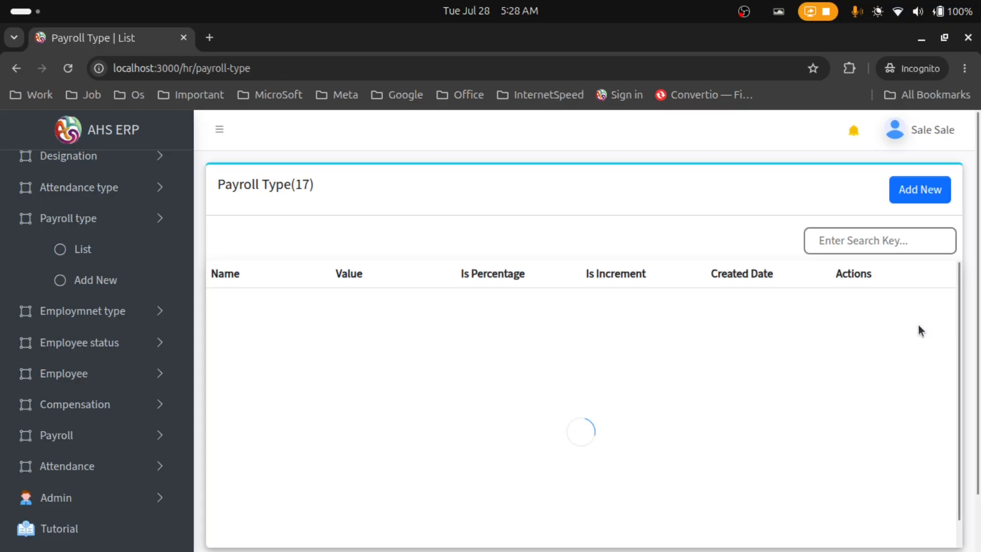
{"action": "scroll", "coordinate": [329, 375], "scroll_direction": "down", "scroll_amount": 3}
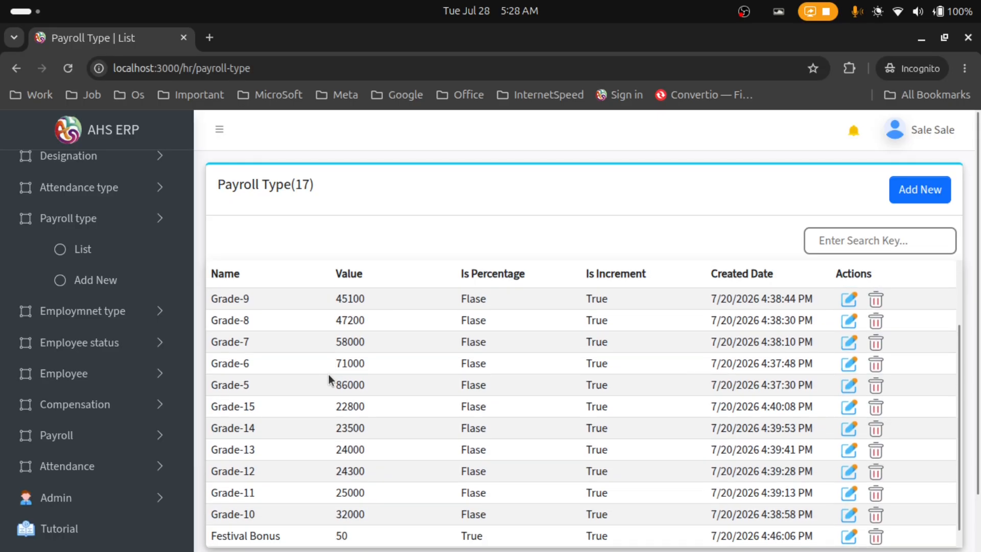
{"action": "scroll", "coordinate": [613, 358], "scroll_direction": "up", "scroll_amount": 3}
{"action": "left_click", "coordinate": [851, 241]}
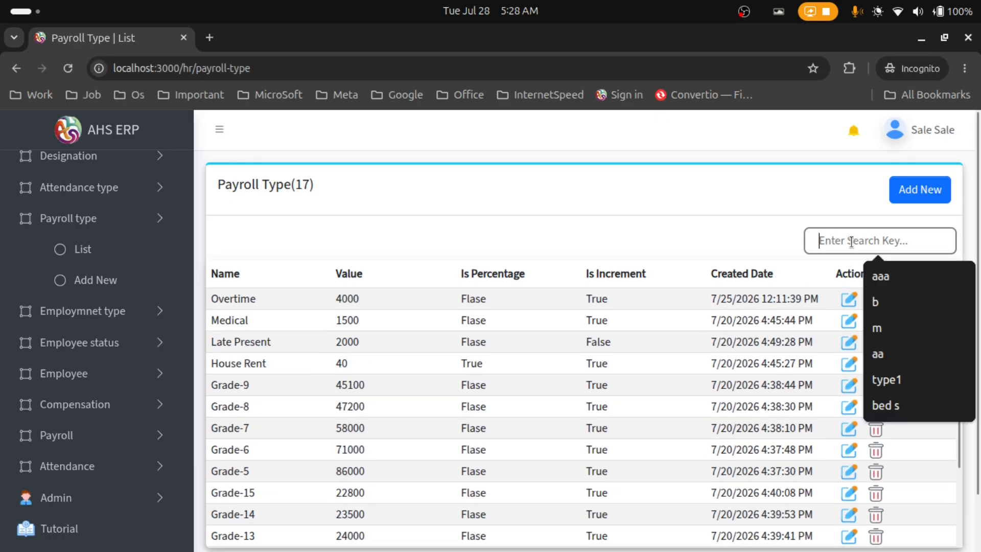
{"action": "type", "text": "bas"}
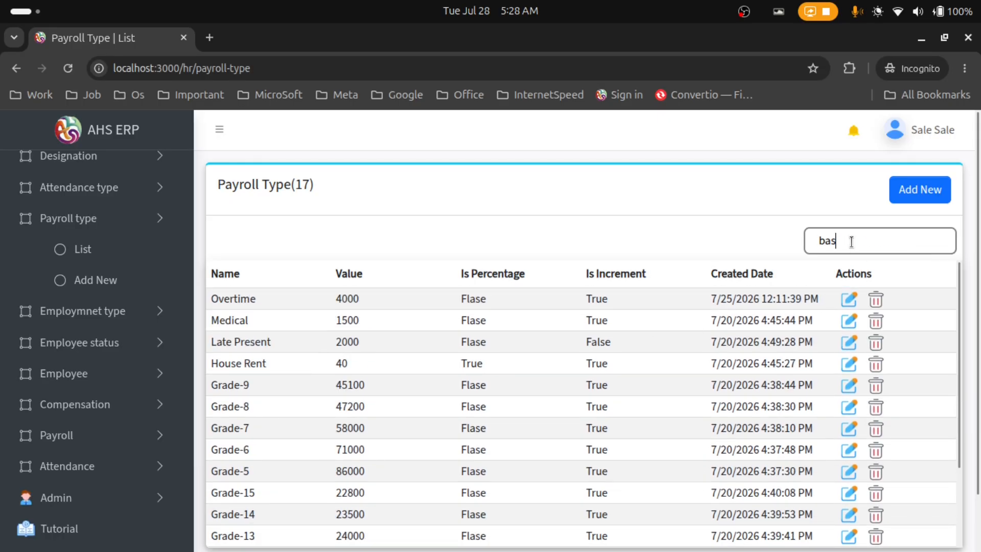
{"action": "type", "text": "ic 16"}
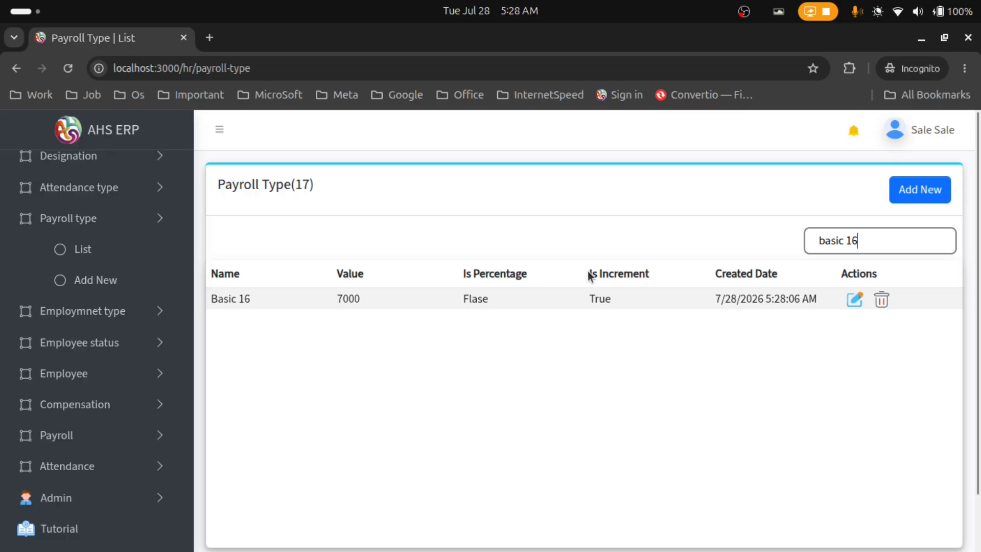
Edit Basic 16 into a percentage value of 70 and save it
{"action": "left_click", "coordinate": [848, 300]}
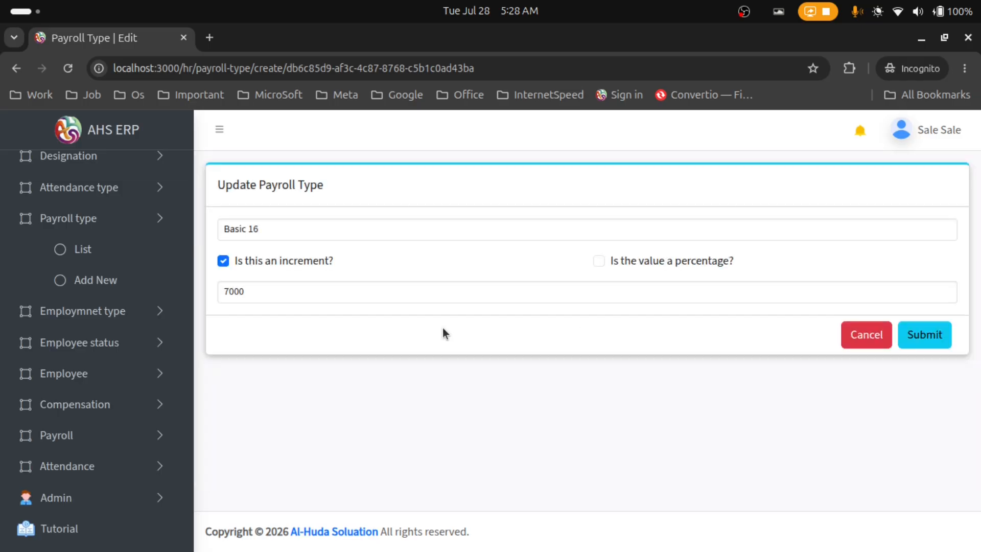
{"action": "left_click", "coordinate": [670, 262]}
{"action": "left_click_drag", "start_coordinate": [274, 290], "coordinate": [236, 293]}
{"action": "key", "text": "BackSpace"}
{"action": "left_click", "coordinate": [926, 337]}
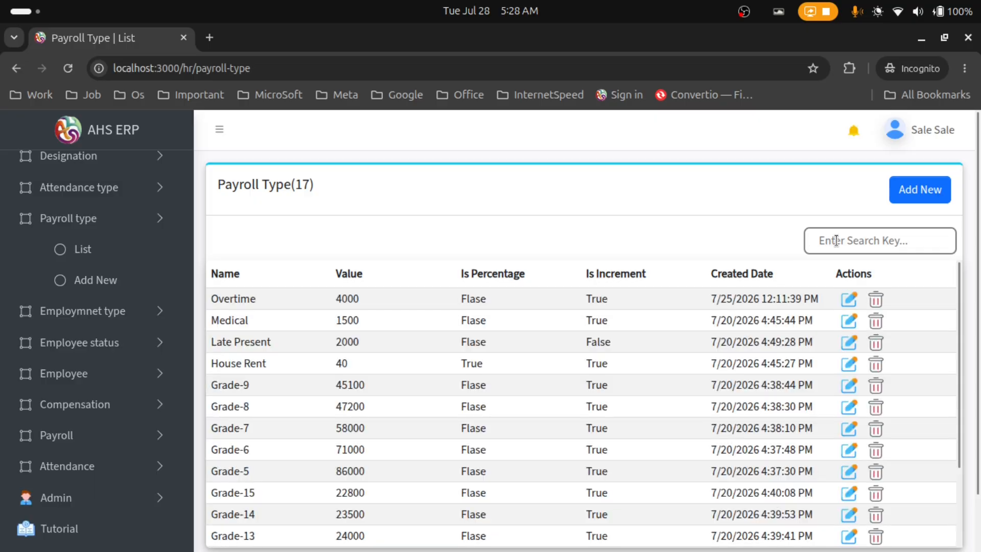
Search for 'basic 16', delete the Basic 16 payroll type, and clear the search
{"action": "left_click", "coordinate": [838, 239]}
{"action": "type", "text": "basic 1"}
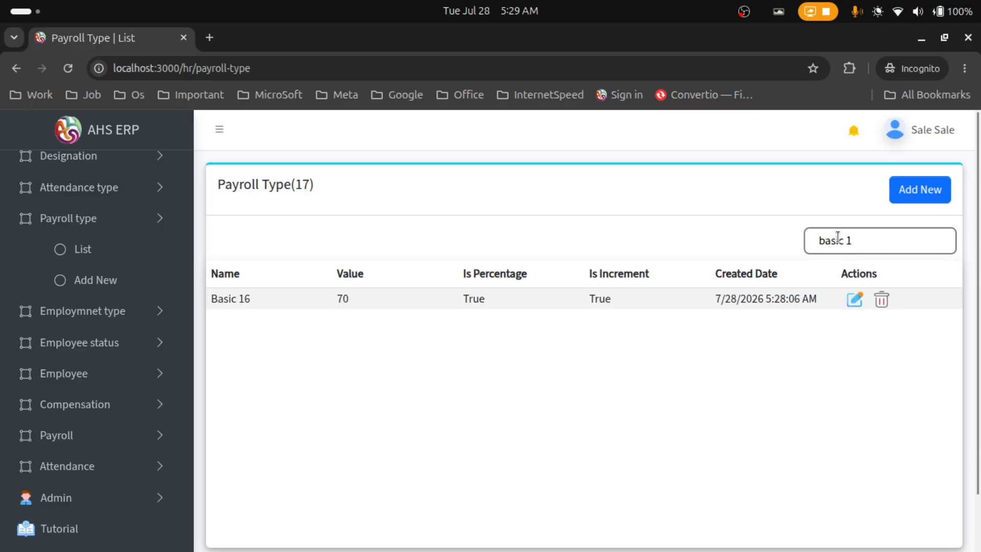
{"action": "type", "text": "6"}
{"action": "left_click_drag", "start_coordinate": [338, 297], "coordinate": [351, 298]}
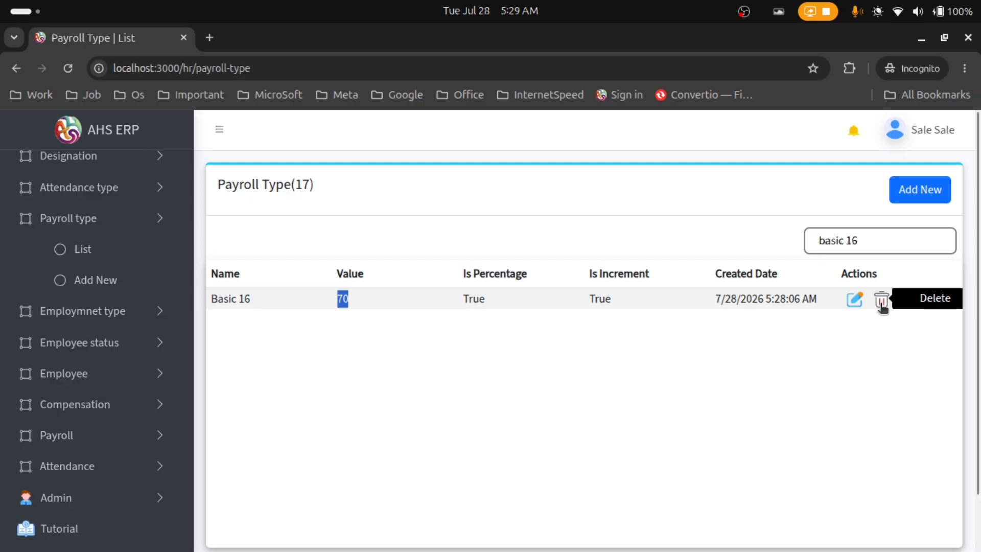
{"action": "left_click", "coordinate": [882, 302]}
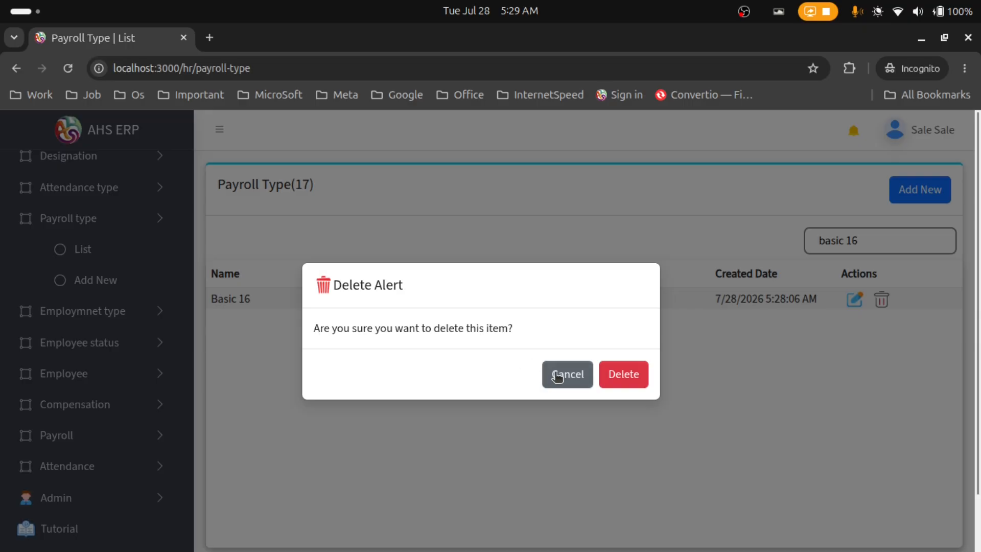
{"action": "left_click", "coordinate": [629, 381]}
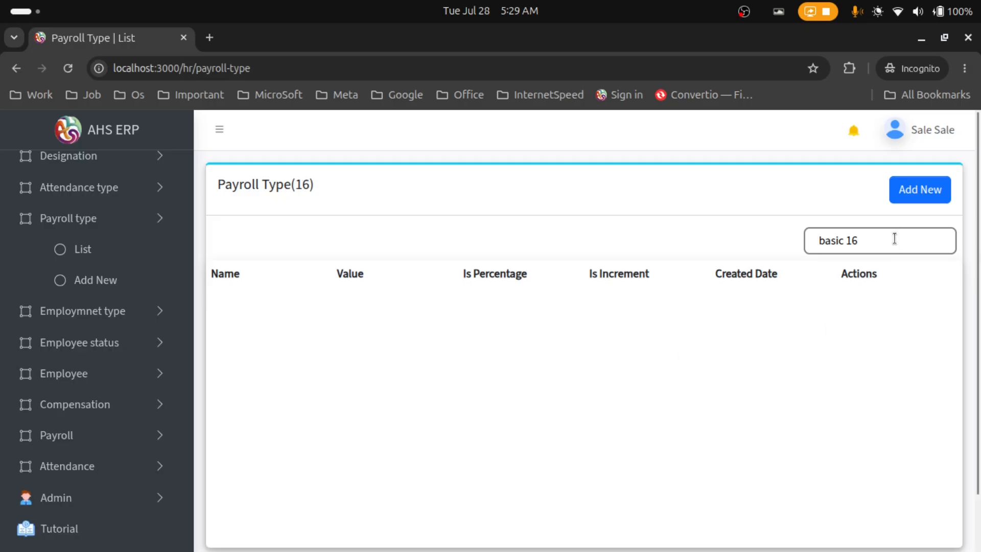
{"action": "left_click_drag", "start_coordinate": [896, 238], "coordinate": [744, 237]}
{"action": "key", "text": "BackSpace"}
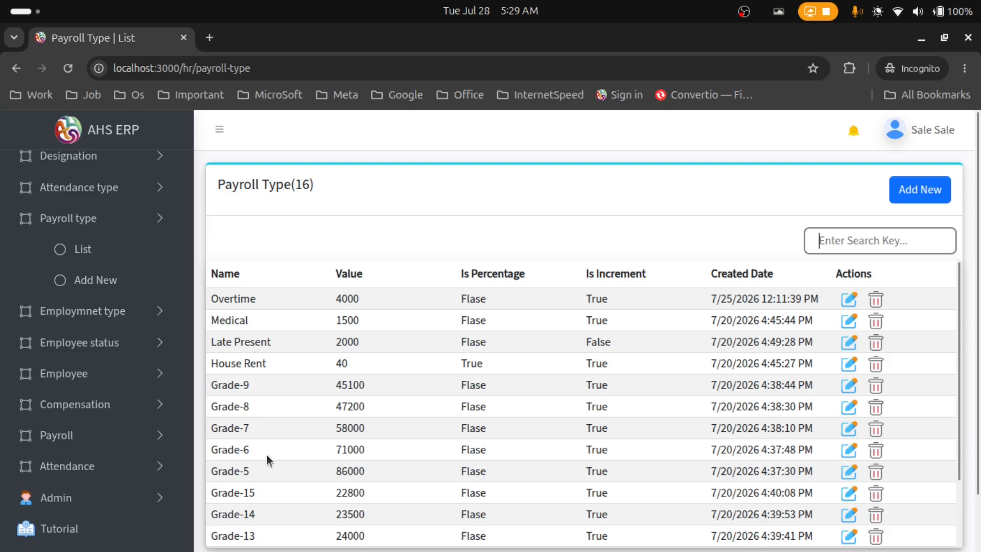
{"action": "left_click_drag", "start_coordinate": [269, 302], "coordinate": [213, 299]}
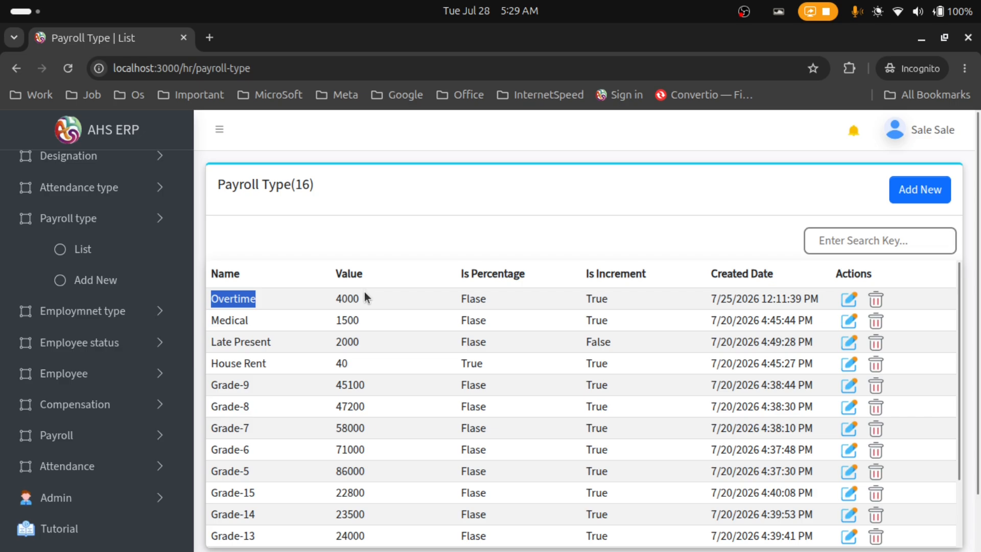
{"action": "left_click", "coordinate": [309, 296]}
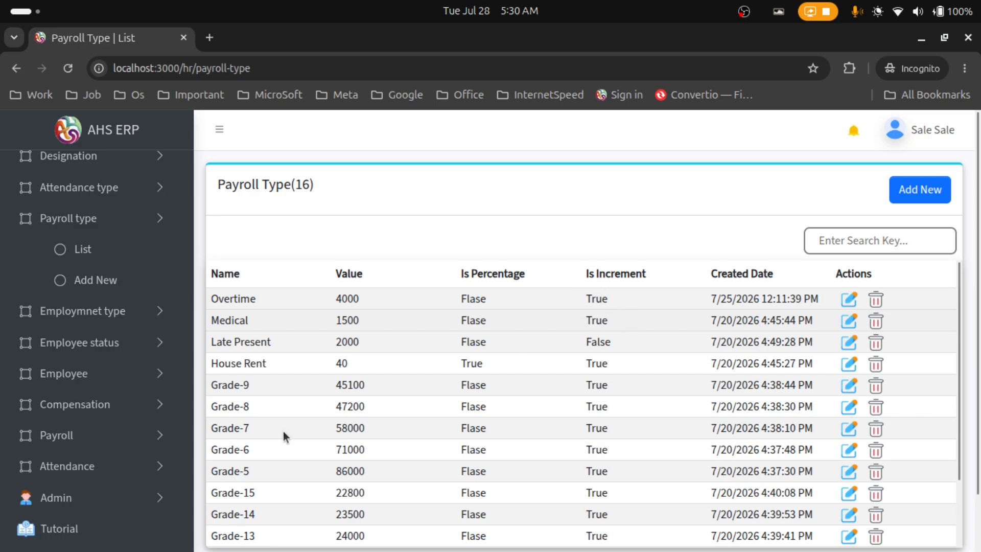
{"action": "left_click_drag", "start_coordinate": [280, 342], "coordinate": [213, 339]}
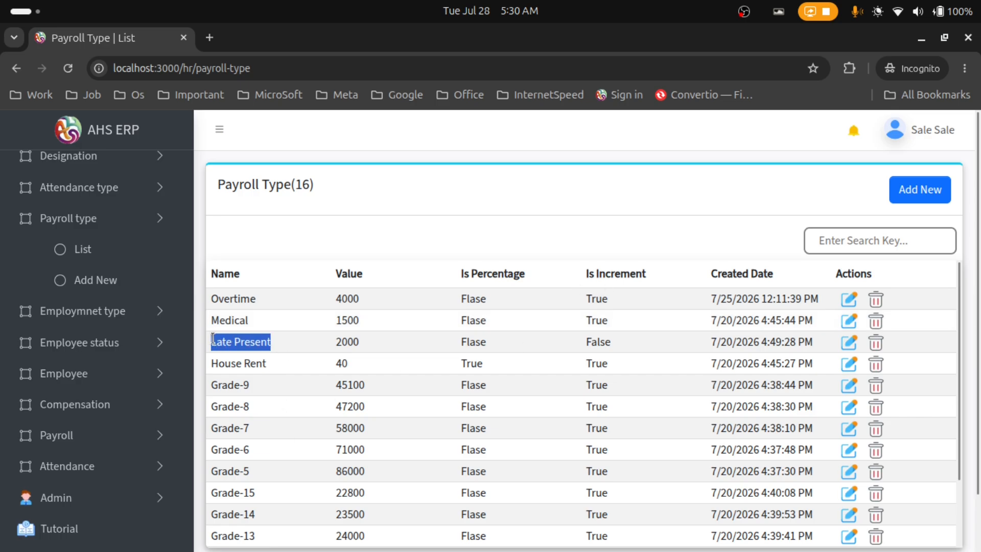
{"action": "left_click", "coordinate": [285, 353]}
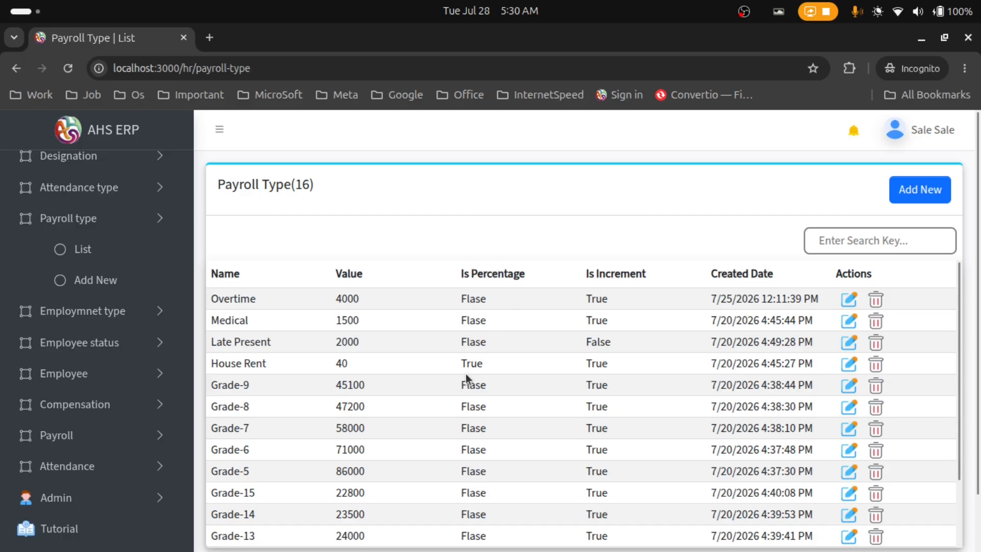
{"action": "left_click_drag", "start_coordinate": [461, 365], "coordinate": [480, 365]}
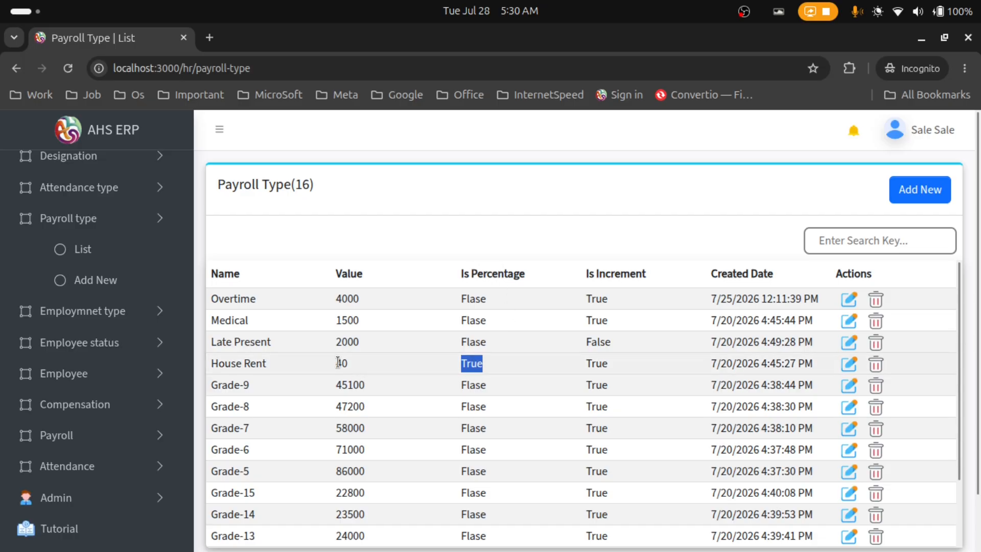
{"action": "left_click_drag", "start_coordinate": [581, 359], "coordinate": [616, 364]}
{"action": "double_click", "coordinate": [590, 363]}
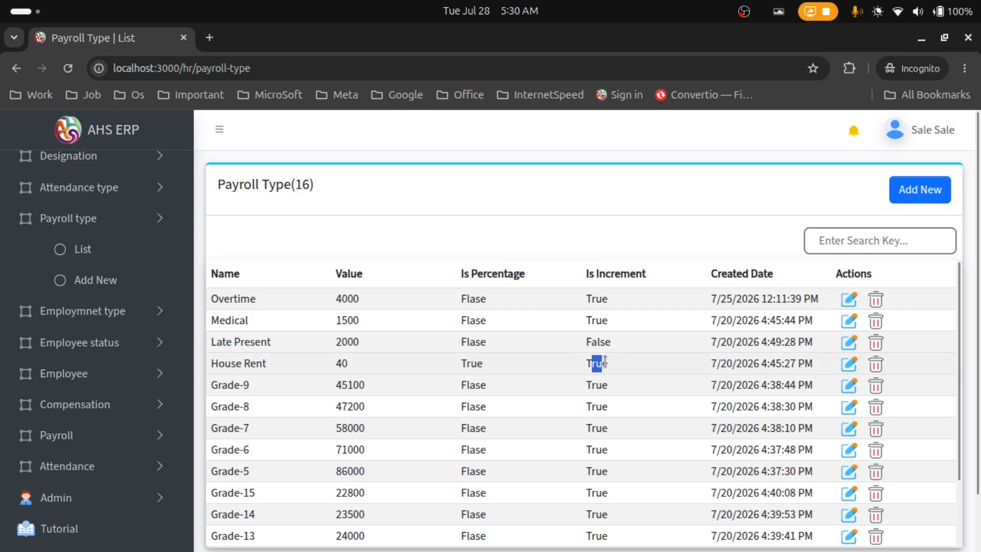
{"action": "scroll", "coordinate": [267, 380], "scroll_direction": "down", "scroll_amount": 2}
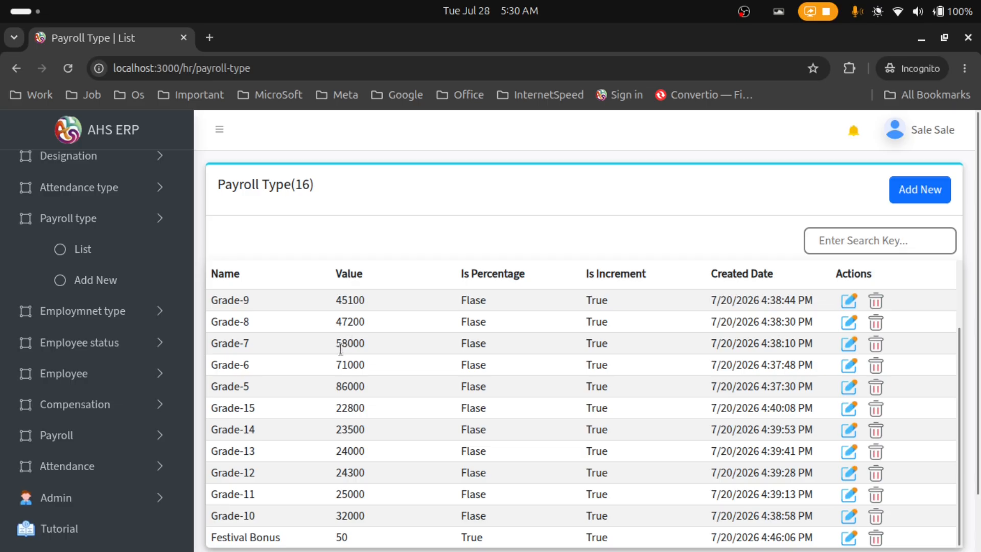
{"action": "double_click", "coordinate": [473, 343]}
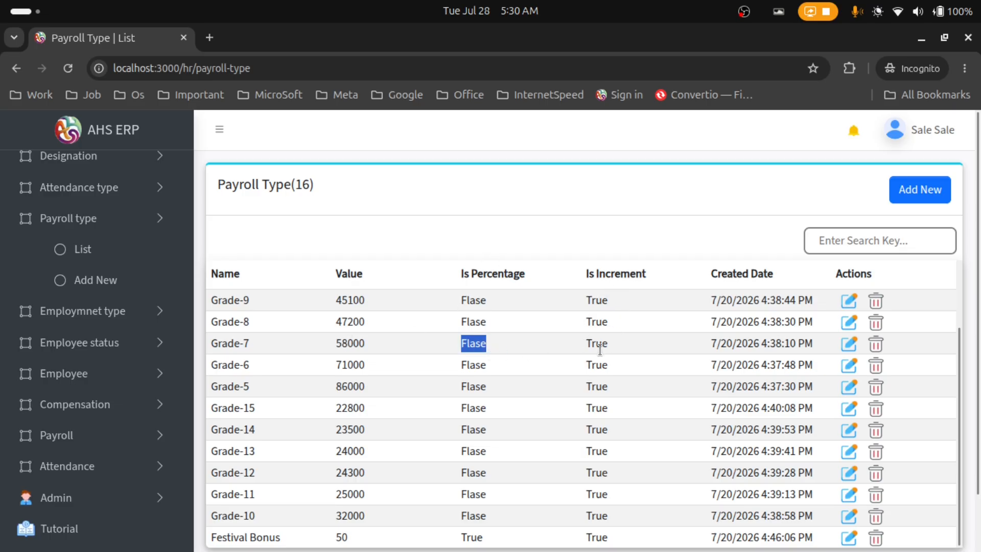
{"action": "scroll", "coordinate": [541, 384], "scroll_direction": "down", "scroll_amount": 2}
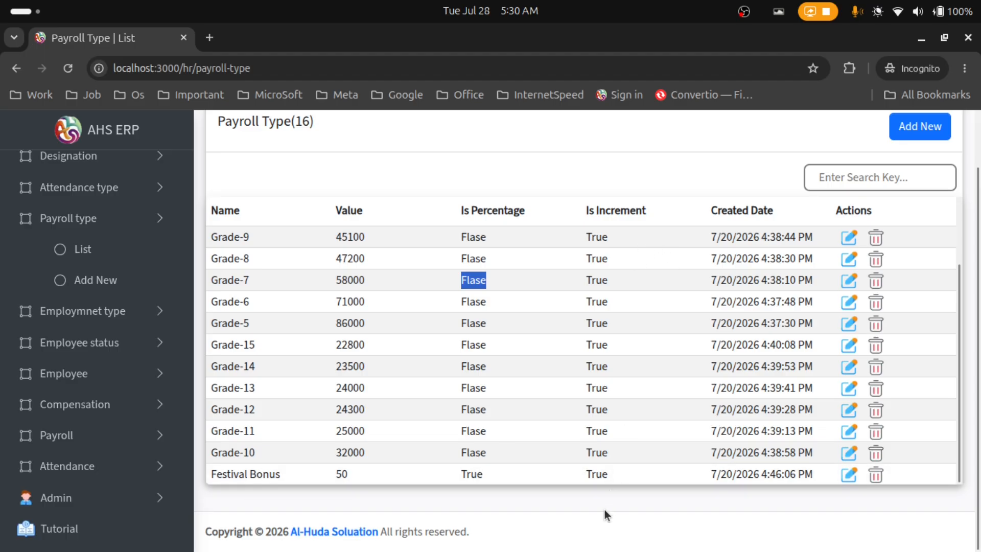
{"action": "left_click_drag", "start_coordinate": [618, 472], "coordinate": [598, 470]}
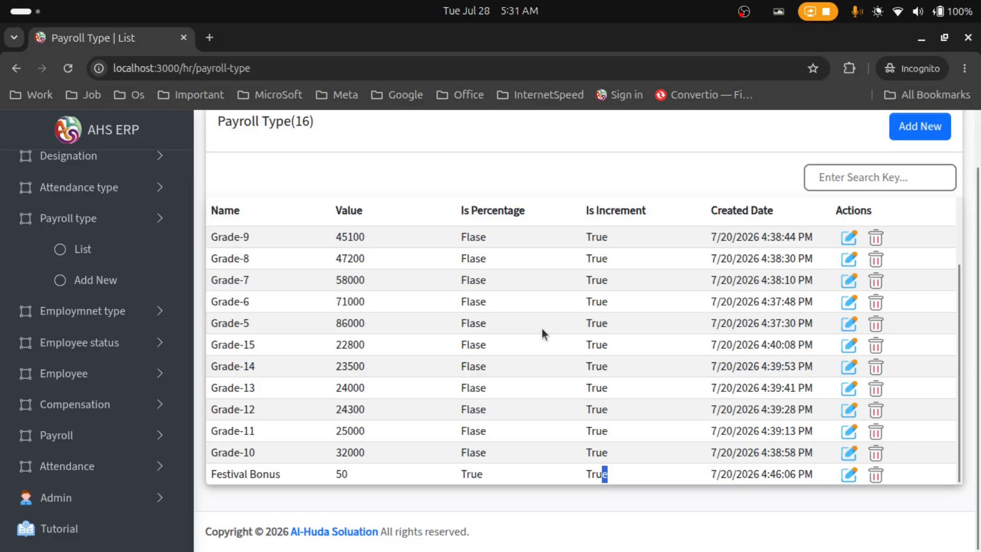
{"action": "scroll", "coordinate": [547, 337], "scroll_direction": "up", "scroll_amount": 2}
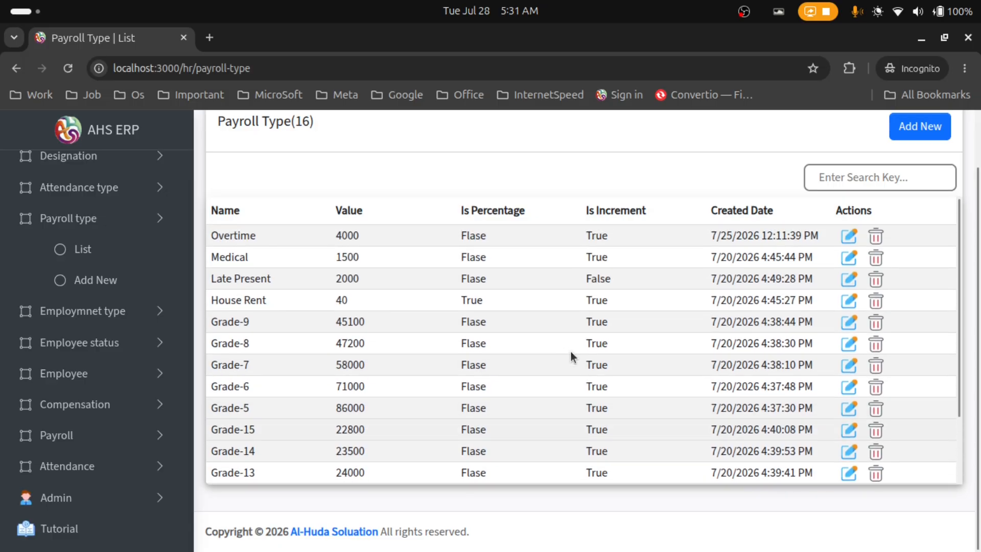
{"action": "scroll", "coordinate": [570, 351], "scroll_direction": "up", "scroll_amount": 2}
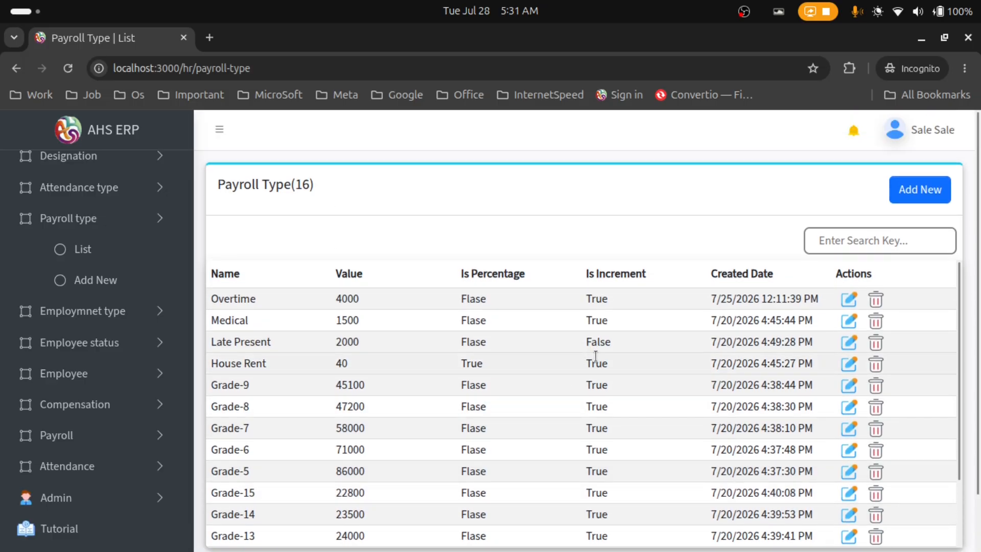
Open the Add New Employment Type form and type 'Intern' as the employment type name
{"action": "left_click", "coordinate": [125, 312]}
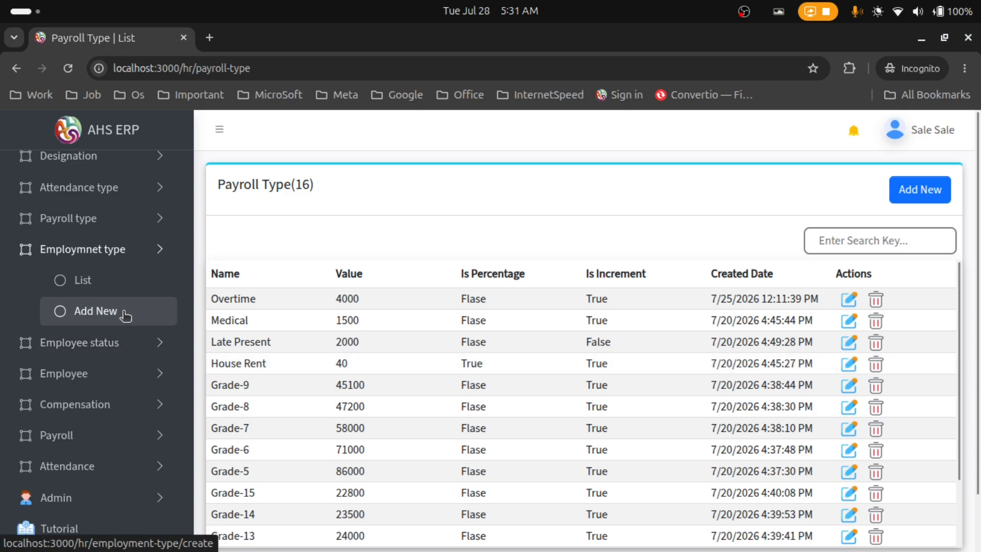
{"action": "left_click", "coordinate": [125, 312]}
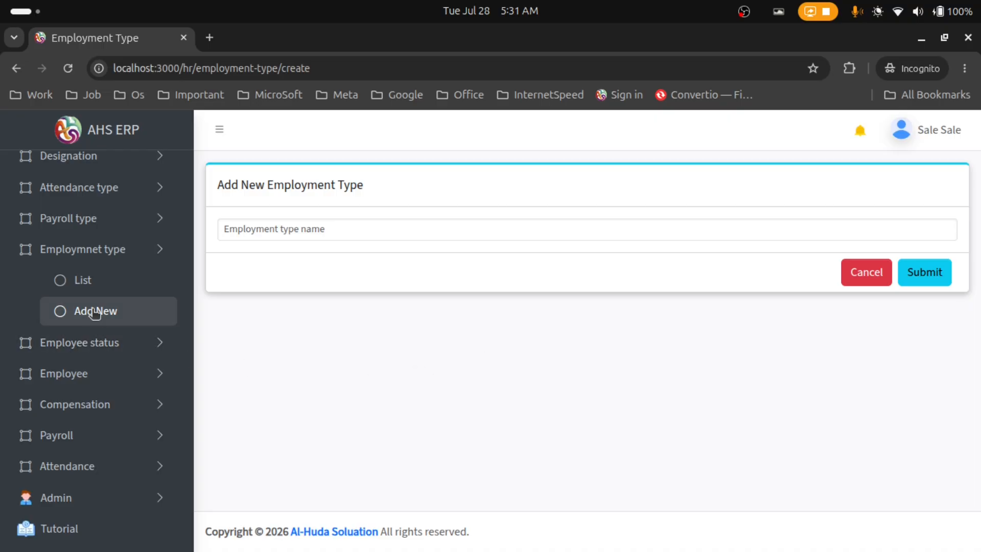
{"action": "left_click", "coordinate": [439, 230]}
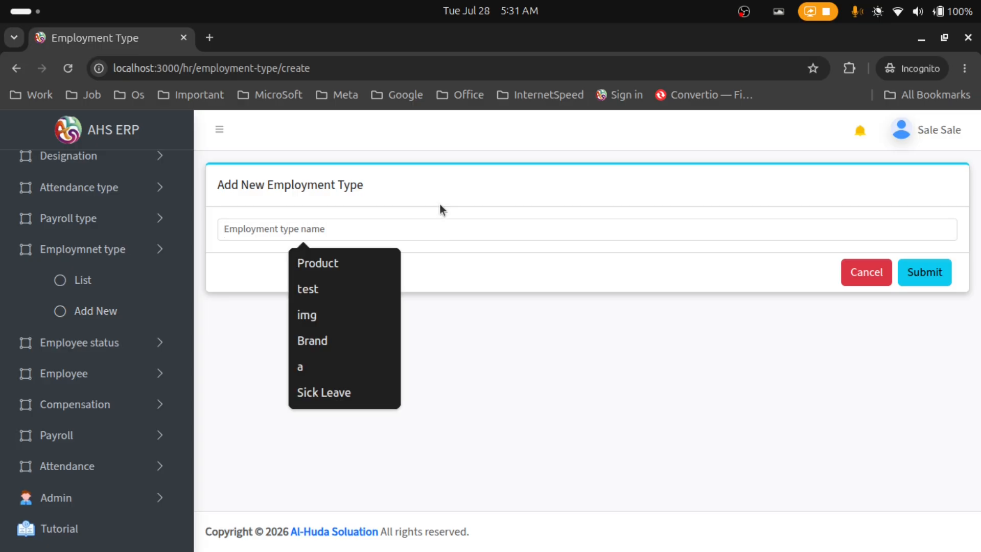
{"action": "type", "text": "Intern"}
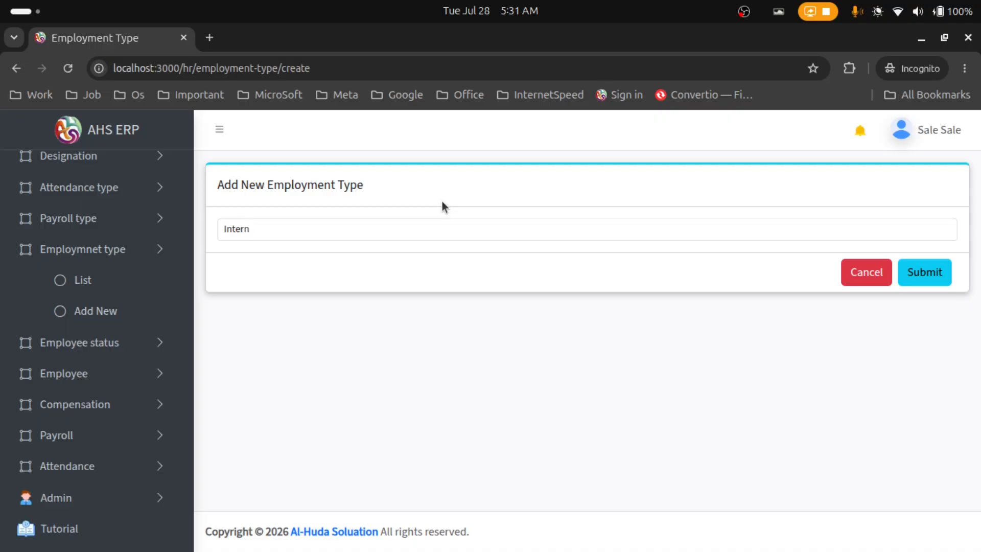
Submit the Intern employment type and locate the new Intern row in the list
{"action": "left_click", "coordinate": [920, 275]}
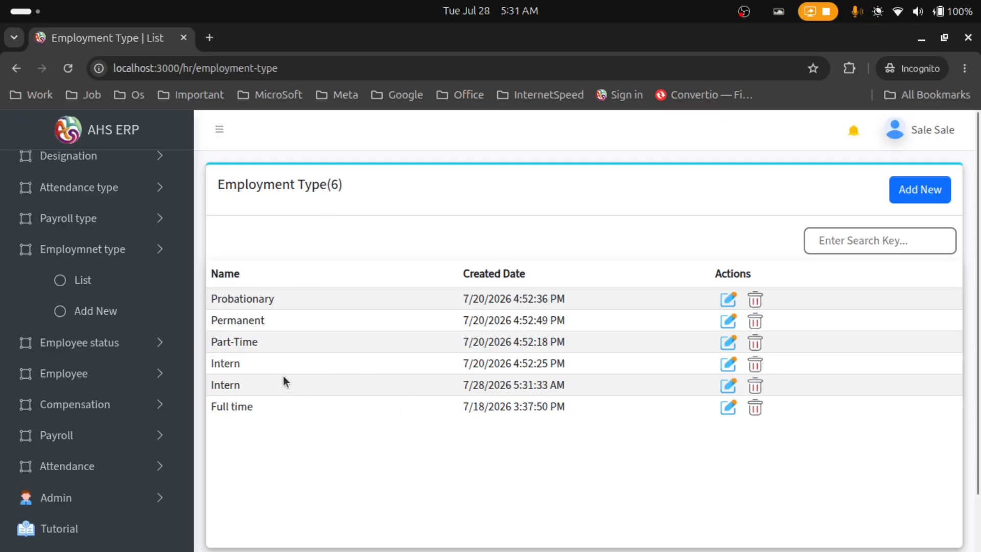
{"action": "double_click", "coordinate": [243, 362]}
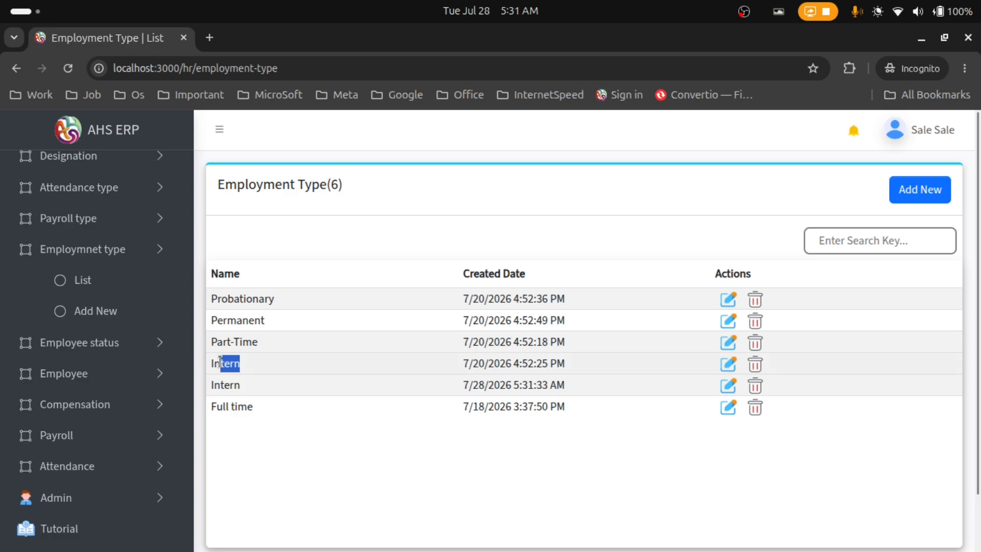
{"action": "left_click", "coordinate": [359, 401]}
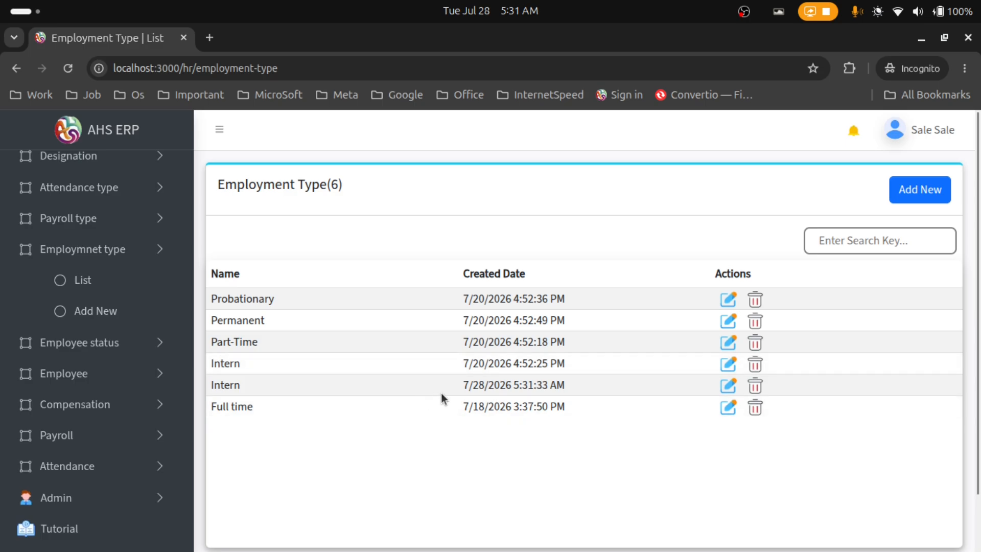
{"action": "left_click_drag", "start_coordinate": [210, 385], "coordinate": [651, 397]}
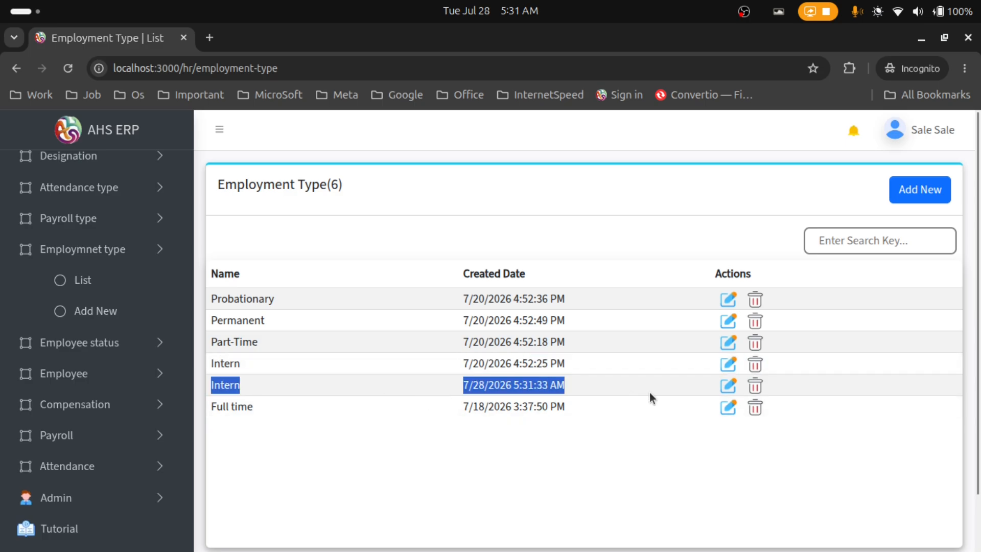
Rename the new Intern entry to 'Intern2' and save it
{"action": "left_click", "coordinate": [729, 391]}
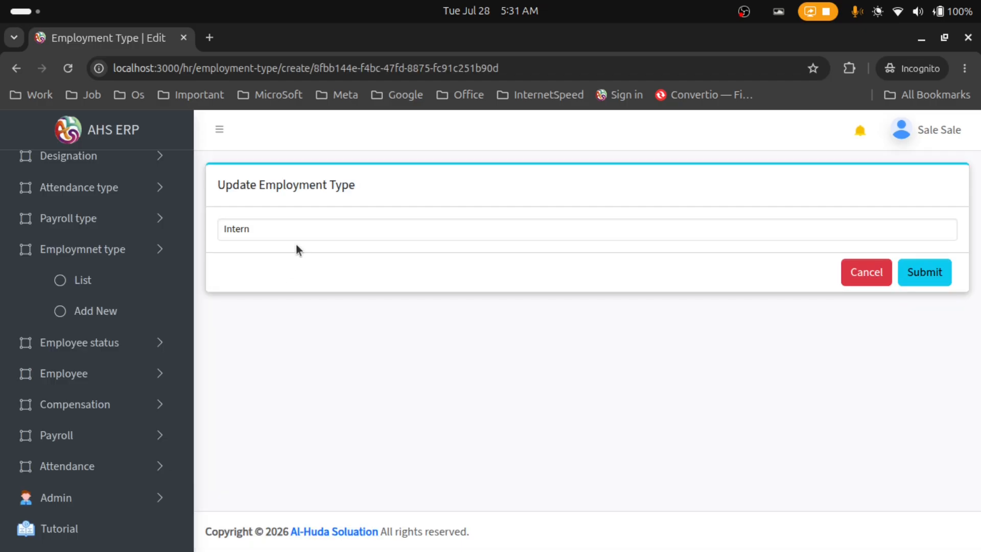
{"action": "type", "text": "2"}
{"action": "left_click", "coordinate": [921, 271]}
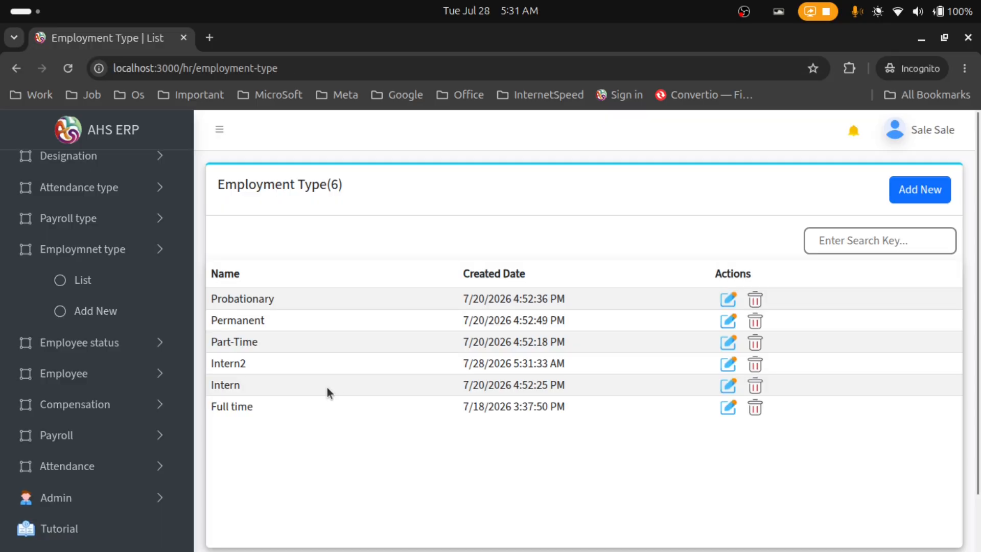
{"action": "double_click", "coordinate": [219, 364]}
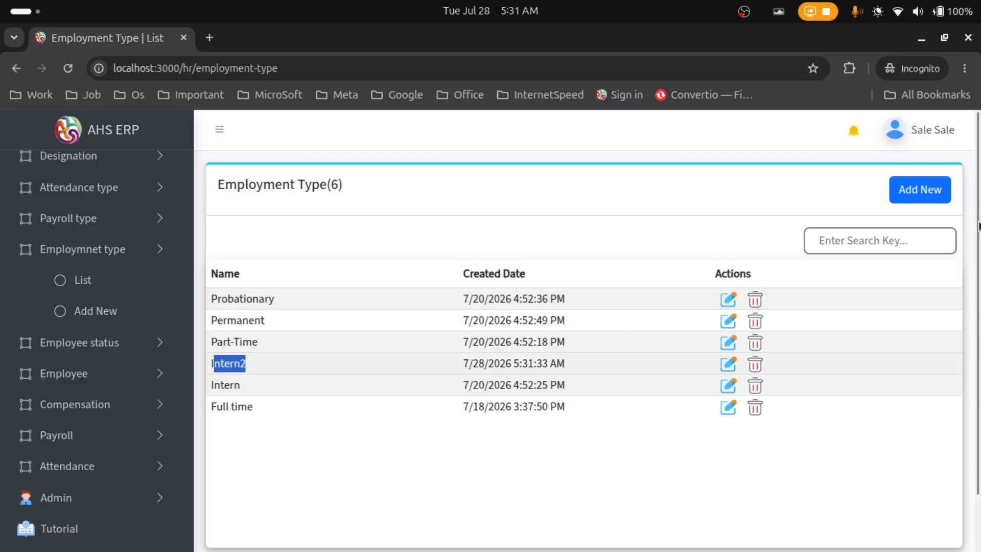
{"action": "left_click", "coordinate": [898, 246]}
Search 'intern2', delete the Intern2 employment type, and clear the search to show five types
{"action": "type", "text": "in"}
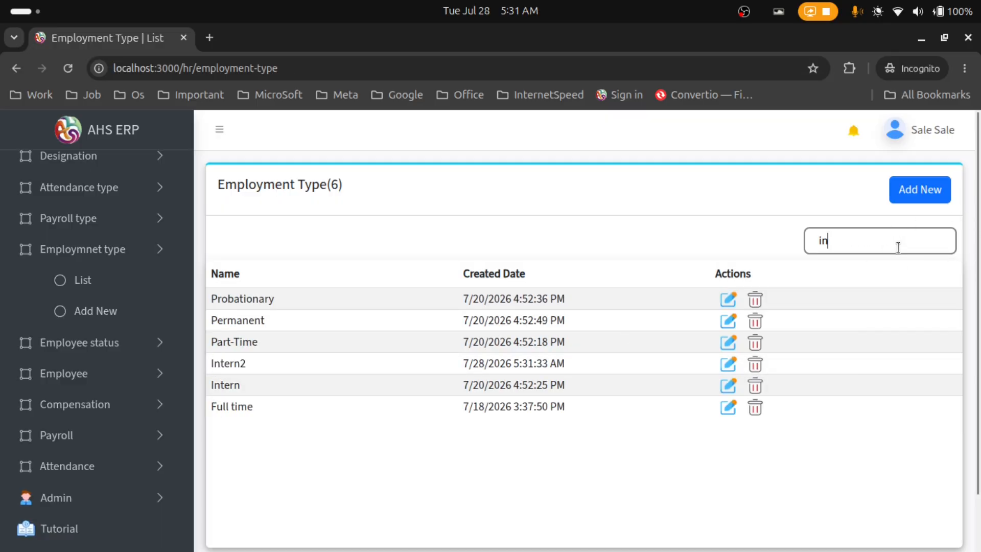
{"action": "type", "text": "tern2"}
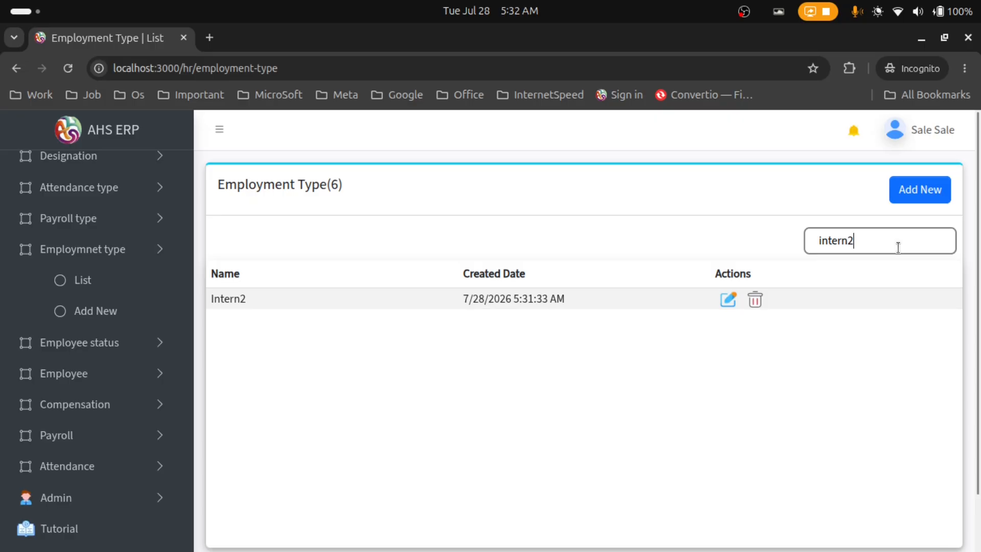
{"action": "left_click", "coordinate": [756, 301]}
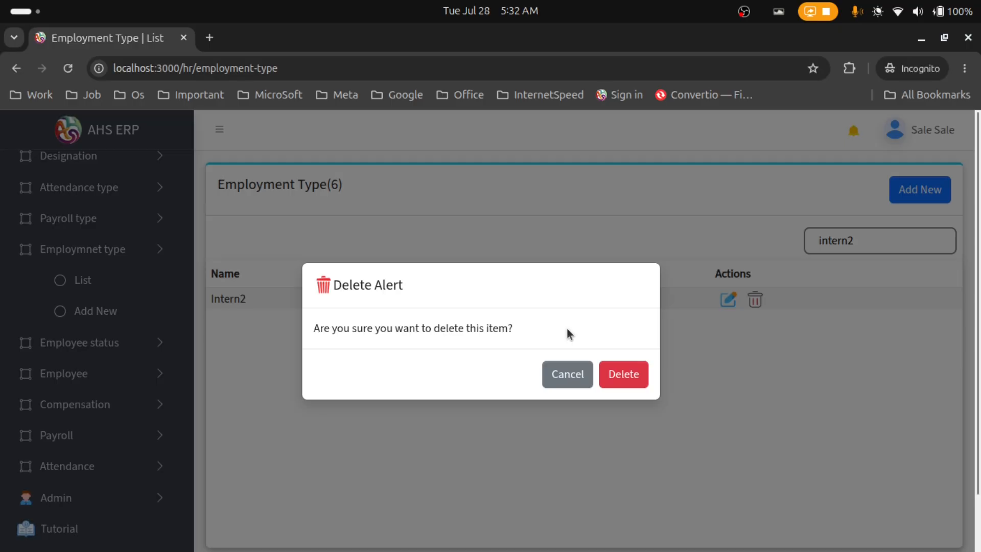
{"action": "left_click", "coordinate": [634, 378]}
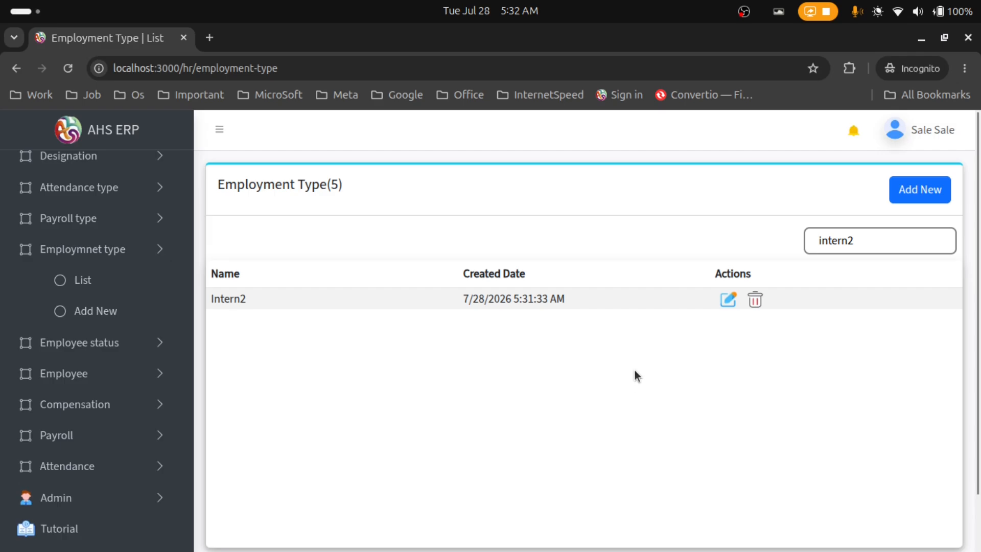
{"action": "left_click", "coordinate": [76, 279]}
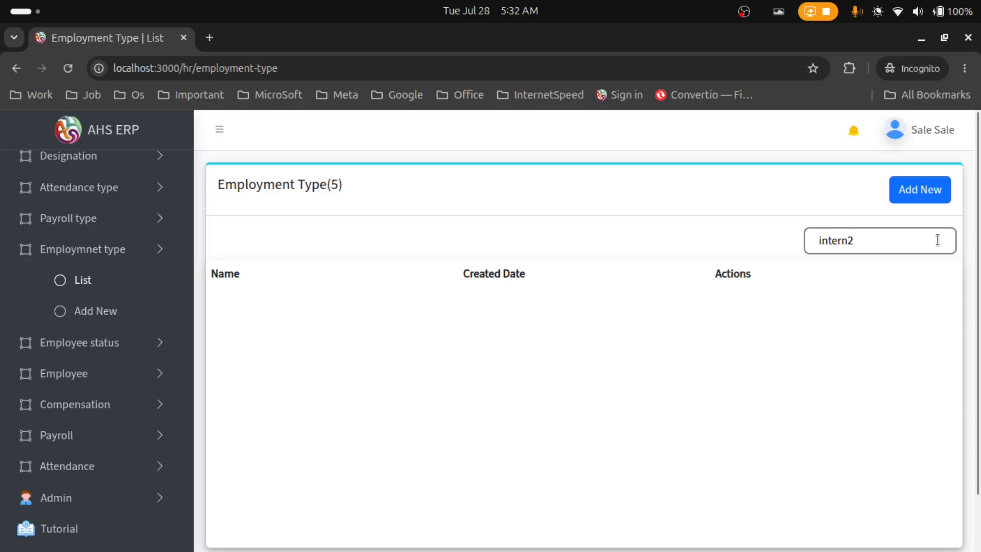
{"action": "left_click_drag", "start_coordinate": [889, 236], "coordinate": [761, 240]}
{"action": "key", "text": "BackSpace"}
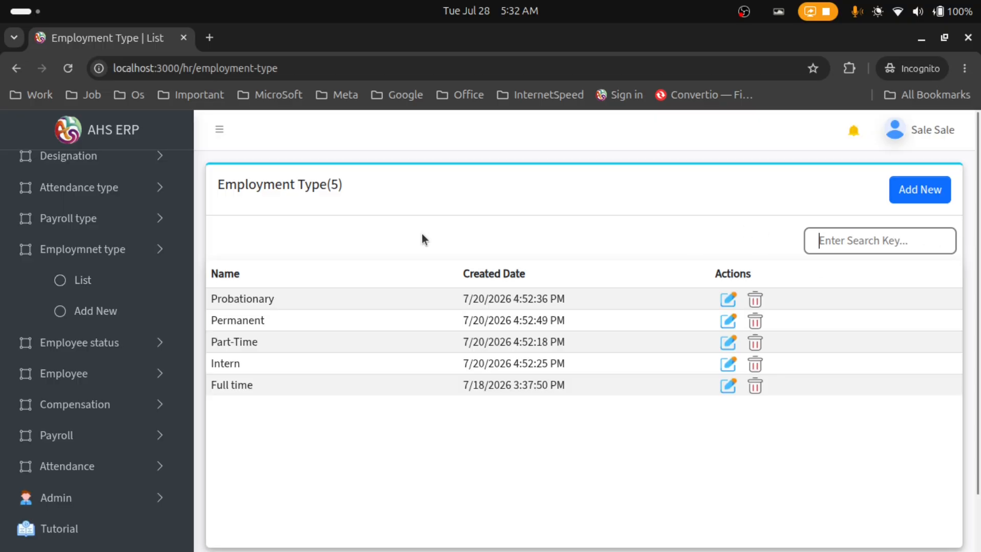
{"action": "left_click", "coordinate": [127, 253]}
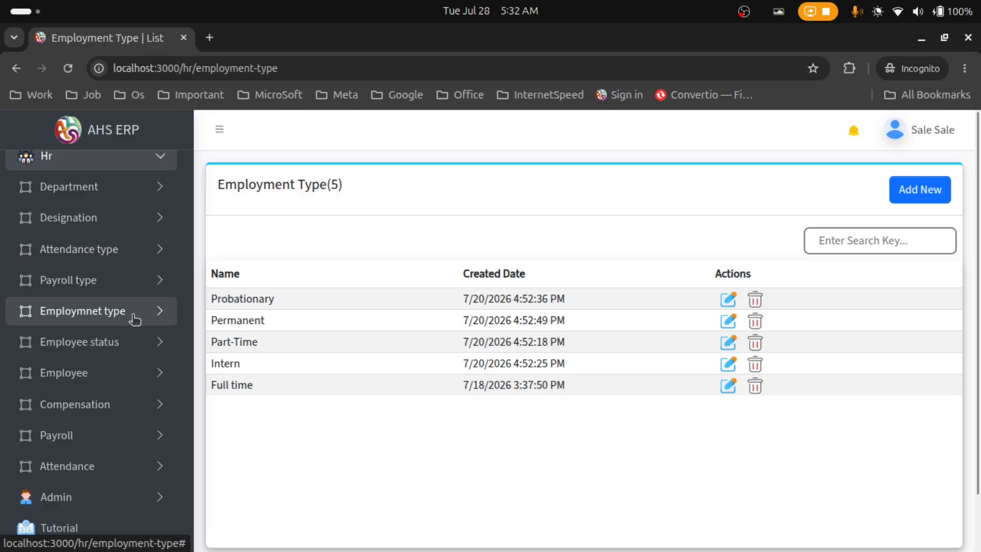
Add a new employee status named 'Active' through the Employee Status Add New form
{"action": "left_click", "coordinate": [136, 344]}
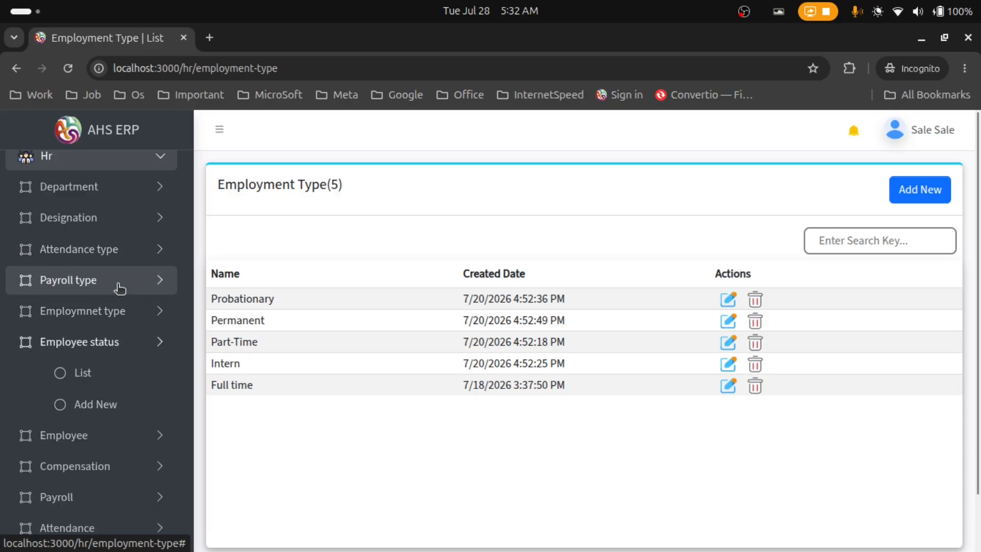
{"action": "scroll", "coordinate": [128, 327], "scroll_direction": "down", "scroll_amount": 2}
{"action": "left_click", "coordinate": [95, 342]}
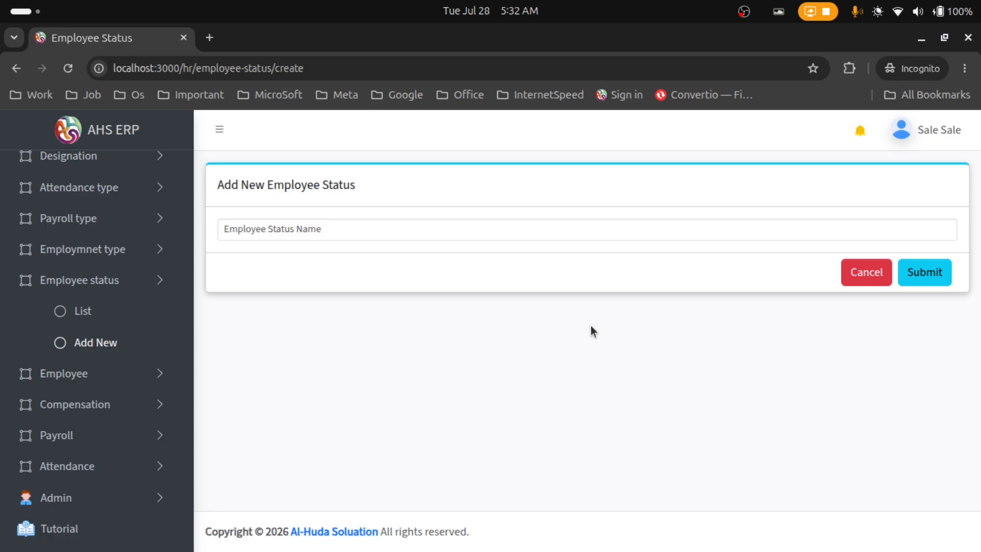
{"action": "left_click", "coordinate": [498, 224]}
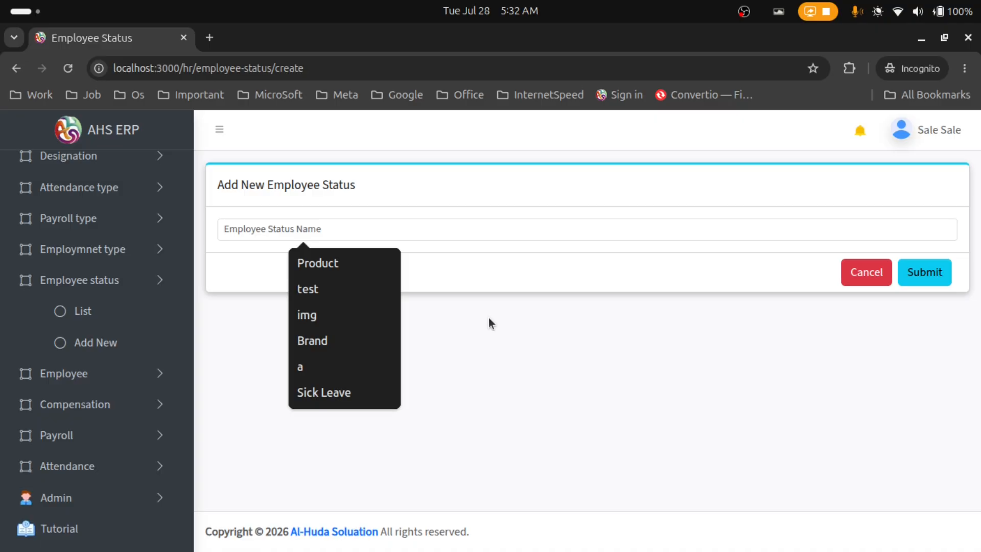
{"action": "type", "text": "A"}
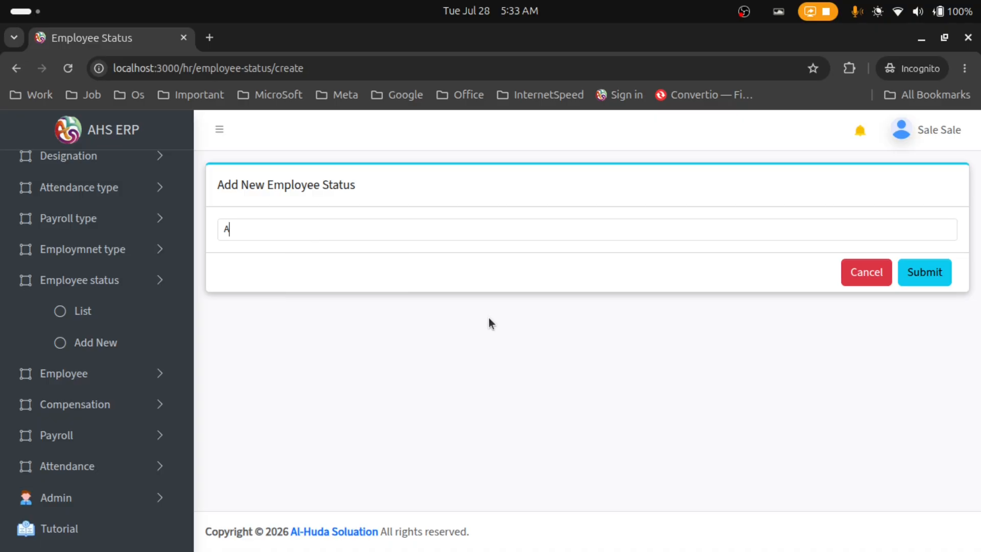
{"action": "type", "text": "ctive"}
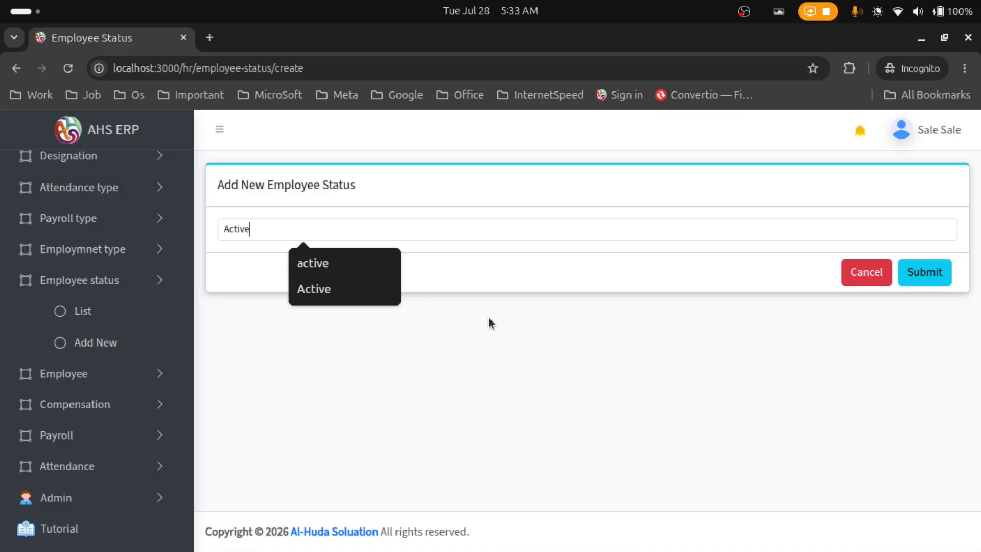
{"action": "left_click", "coordinate": [923, 273]}
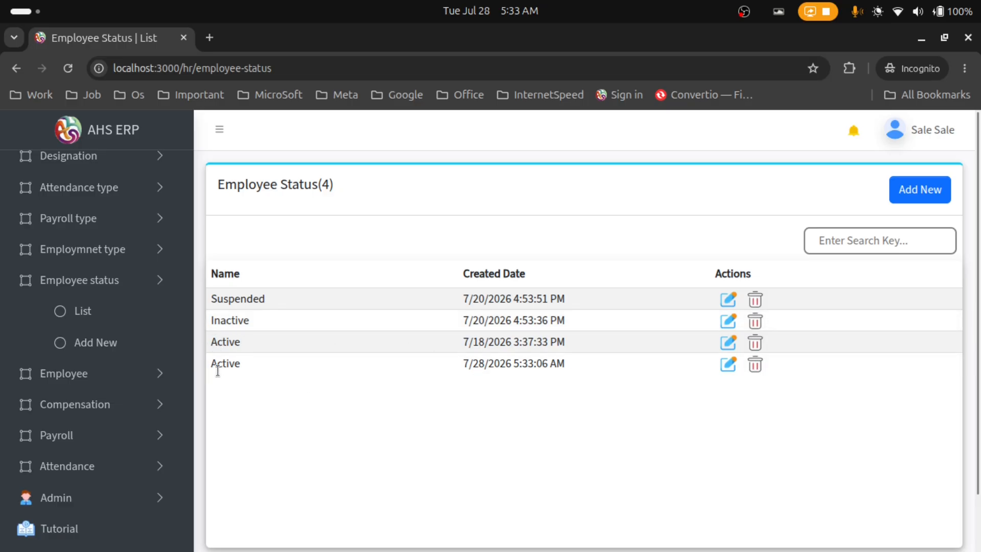
Rename the newest Active employee status to 'Active2'
{"action": "left_click_drag", "start_coordinate": [208, 377], "coordinate": [575, 385]}
{"action": "left_click", "coordinate": [483, 378]}
{"action": "left_click", "coordinate": [727, 364]}
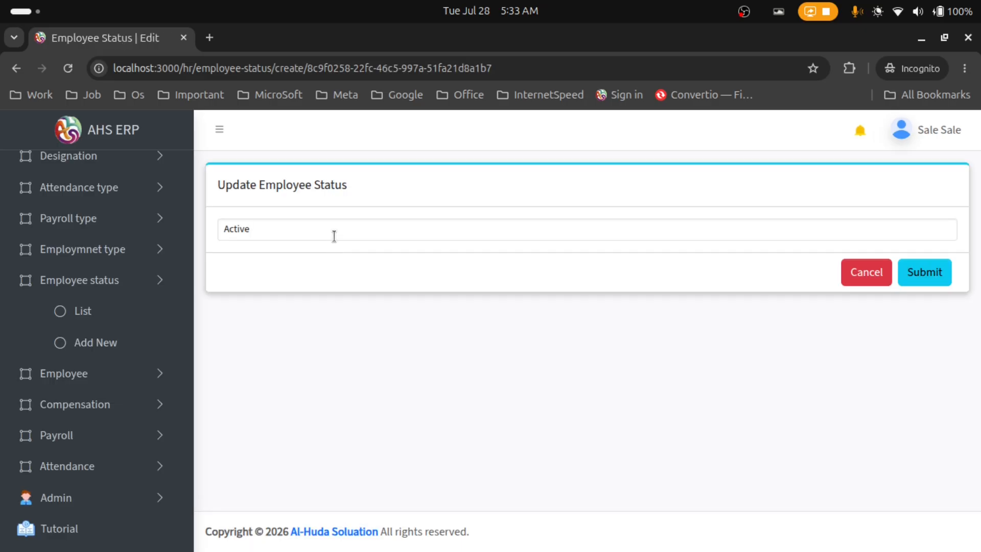
{"action": "left_click", "coordinate": [334, 236]}
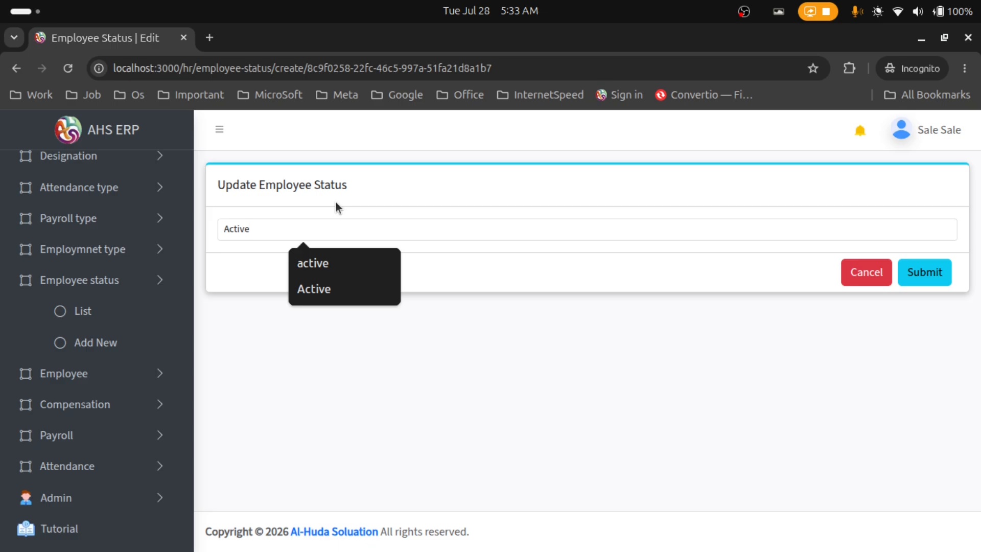
{"action": "key", "text": "Escape"}
{"action": "type", "text": "2"}
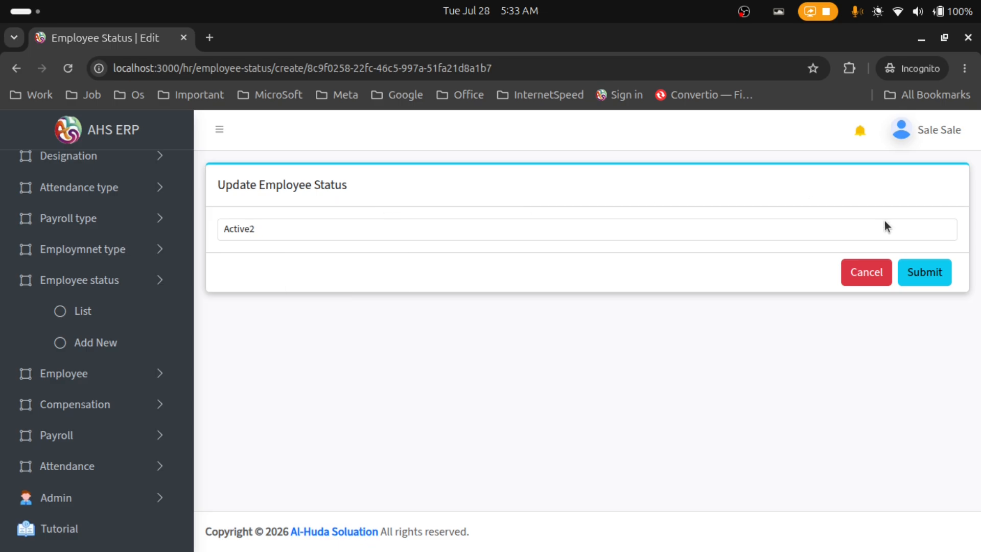
{"action": "left_click", "coordinate": [916, 273]}
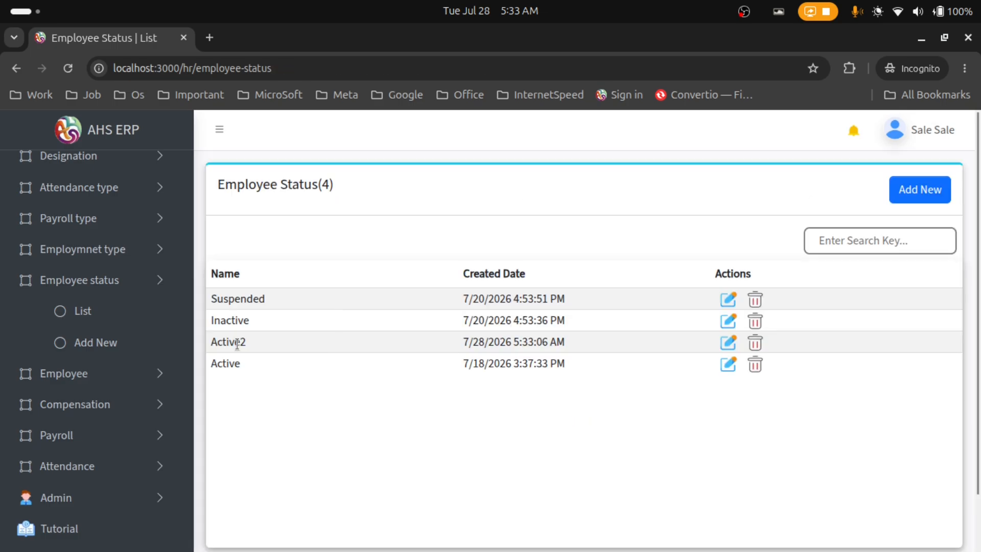
Filter the status list by 'active2' and request deletion of that status
{"action": "left_click_drag", "start_coordinate": [217, 343], "coordinate": [246, 343]}
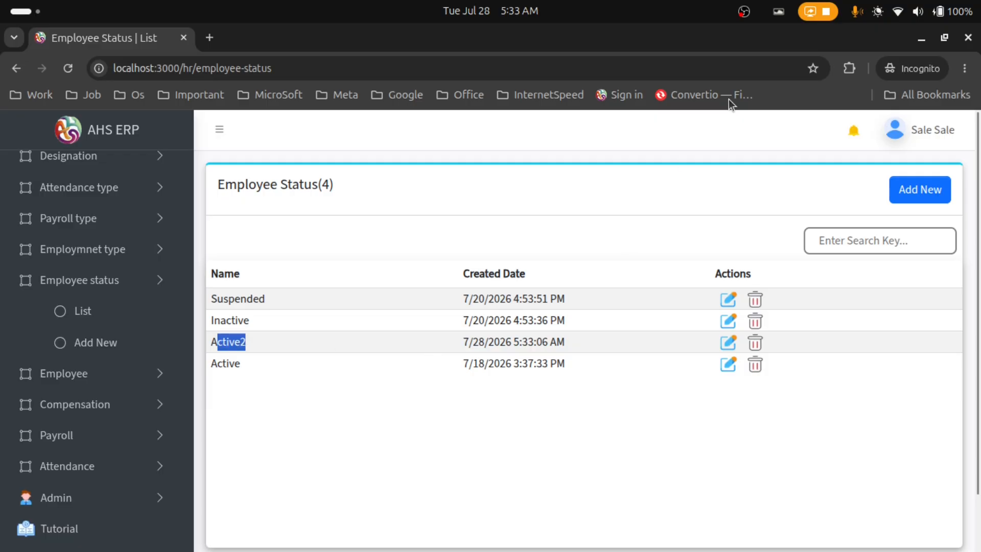
{"action": "left_click", "coordinate": [852, 231]}
{"action": "type", "text": "a"}
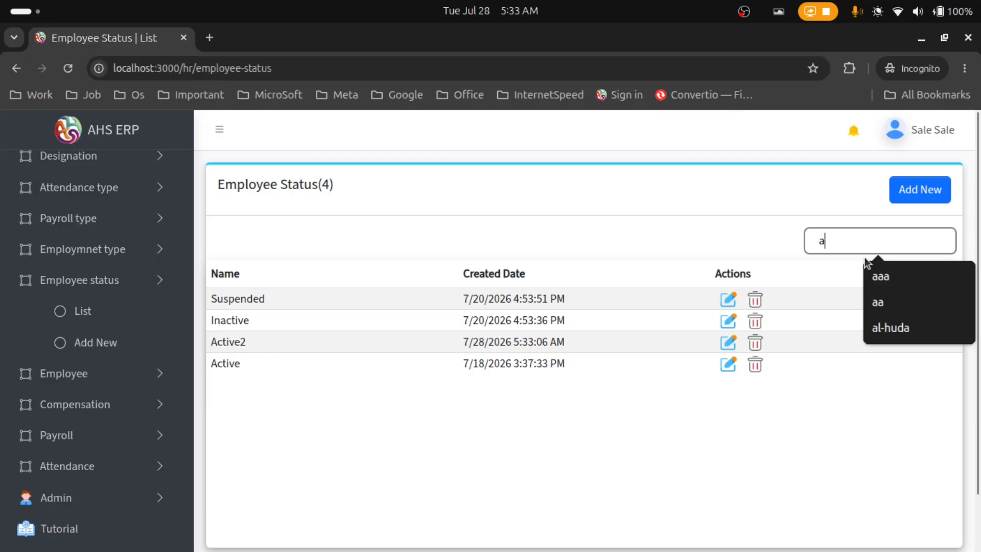
{"action": "type", "text": "ctive2"}
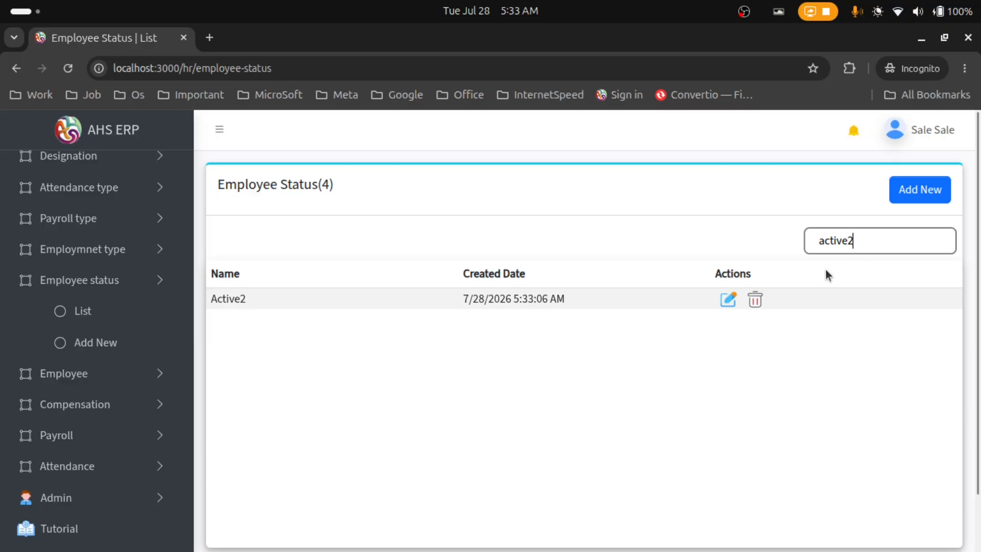
{"action": "left_click", "coordinate": [757, 305]}
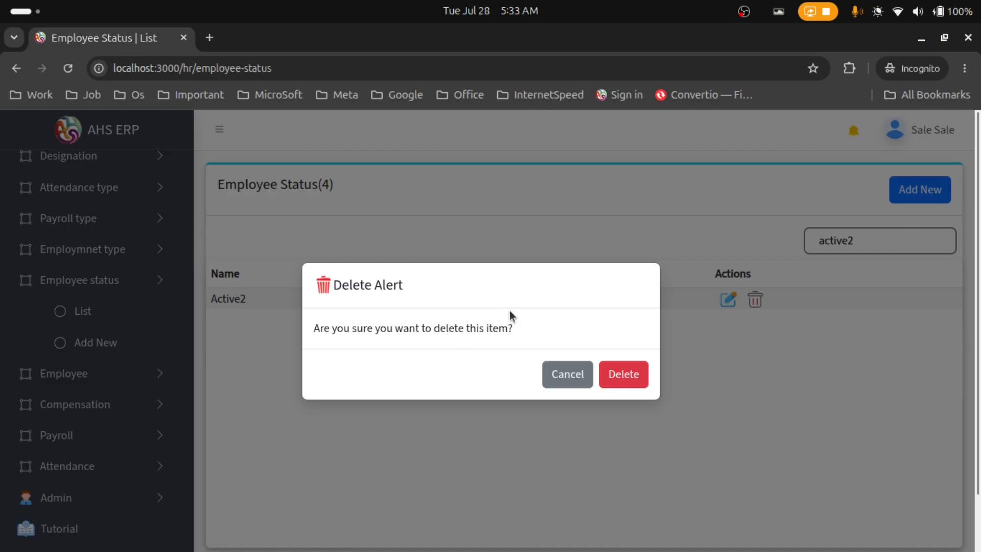
Confirm deleting Active2 and clear the search so all three statuses show again
{"action": "left_click", "coordinate": [628, 376]}
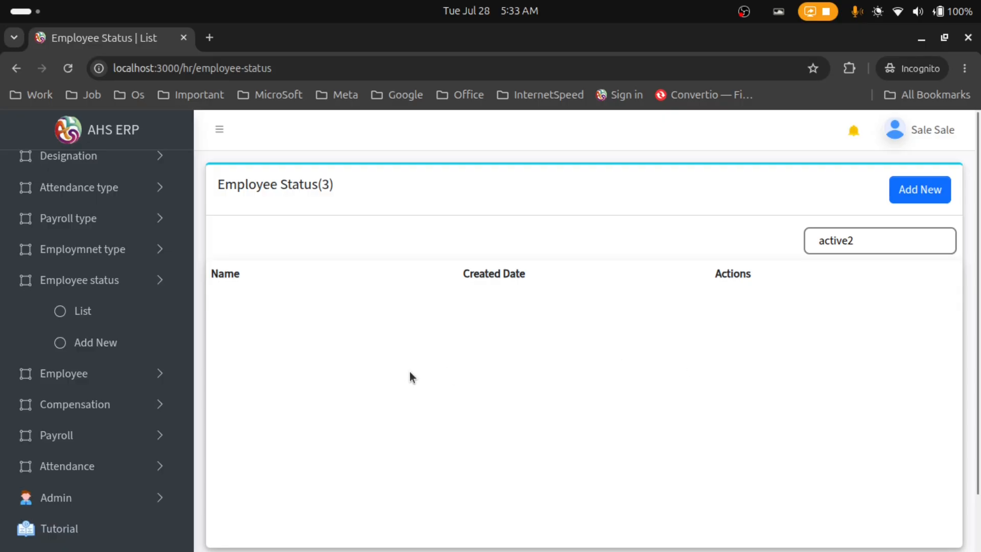
{"action": "left_click", "coordinate": [862, 249]}
{"action": "key", "text": "ctrl+a"}
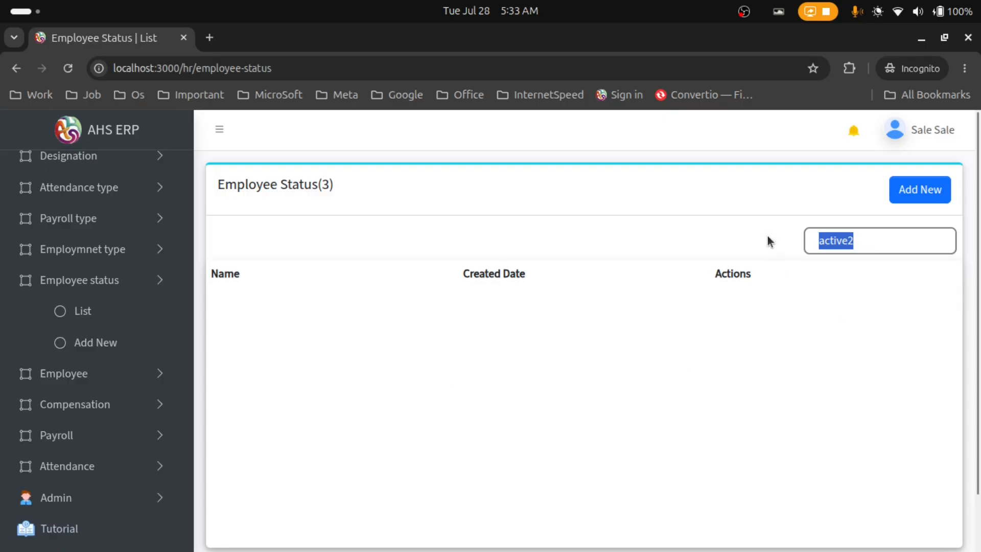
{"action": "key", "text": "BackSpace"}
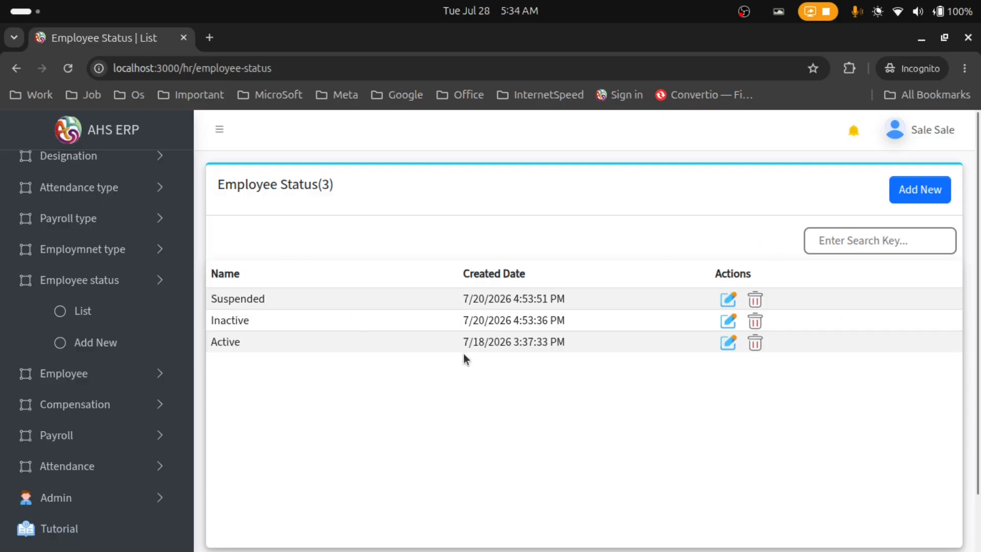
{"action": "left_click", "coordinate": [97, 375]}
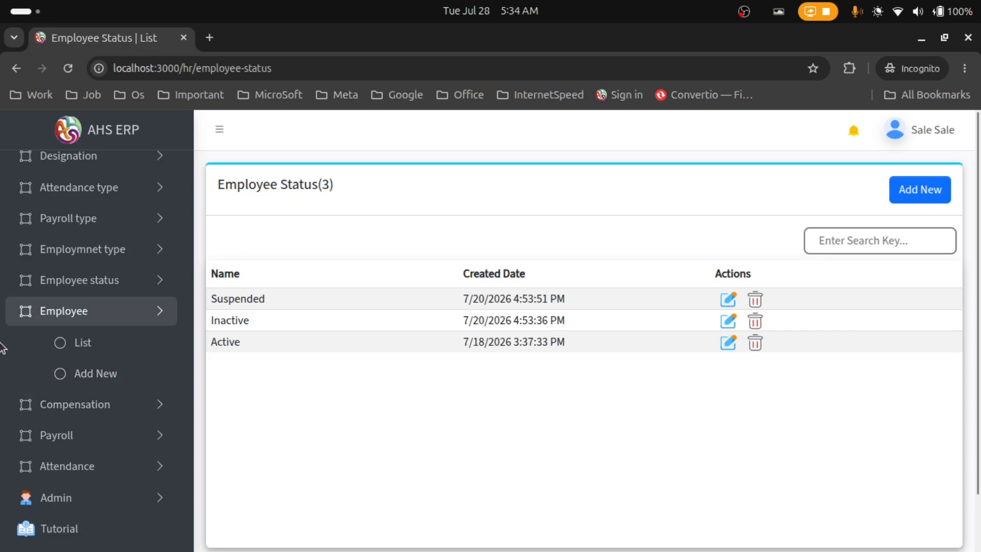
Start a new employee record and enter the employee's first and last name
{"action": "left_click", "coordinate": [141, 377]}
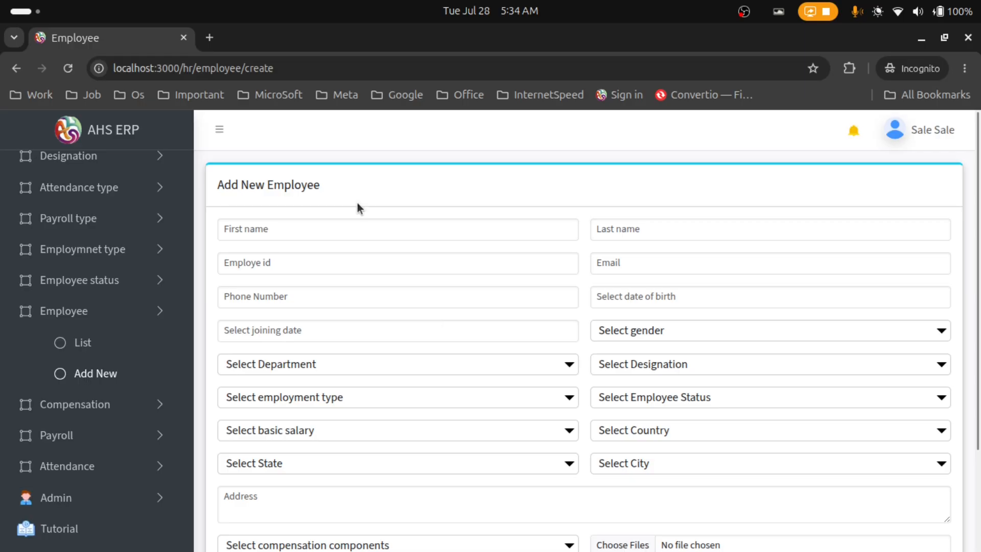
{"action": "scroll", "coordinate": [633, 276], "scroll_direction": "down", "scroll_amount": 3}
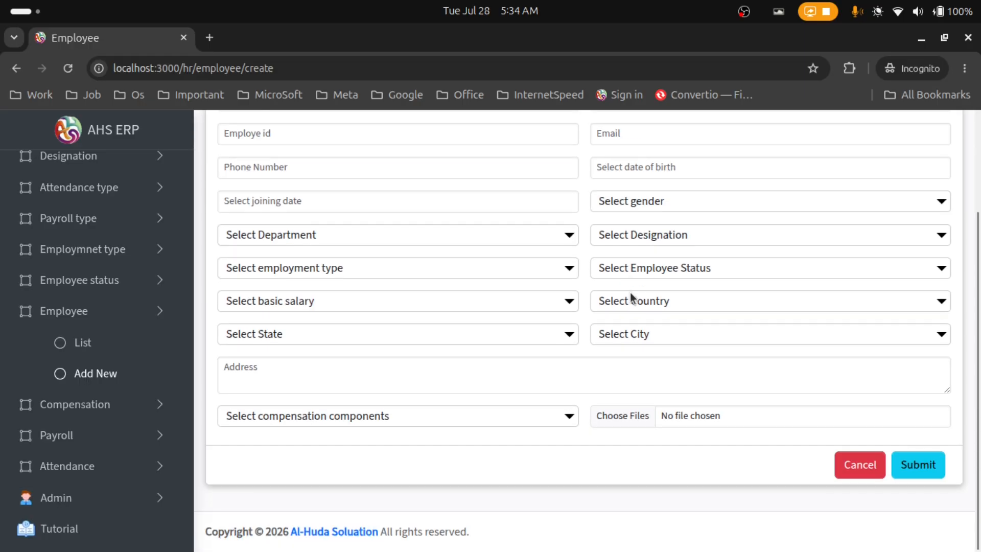
{"action": "scroll", "coordinate": [635, 329], "scroll_direction": "up", "scroll_amount": 3}
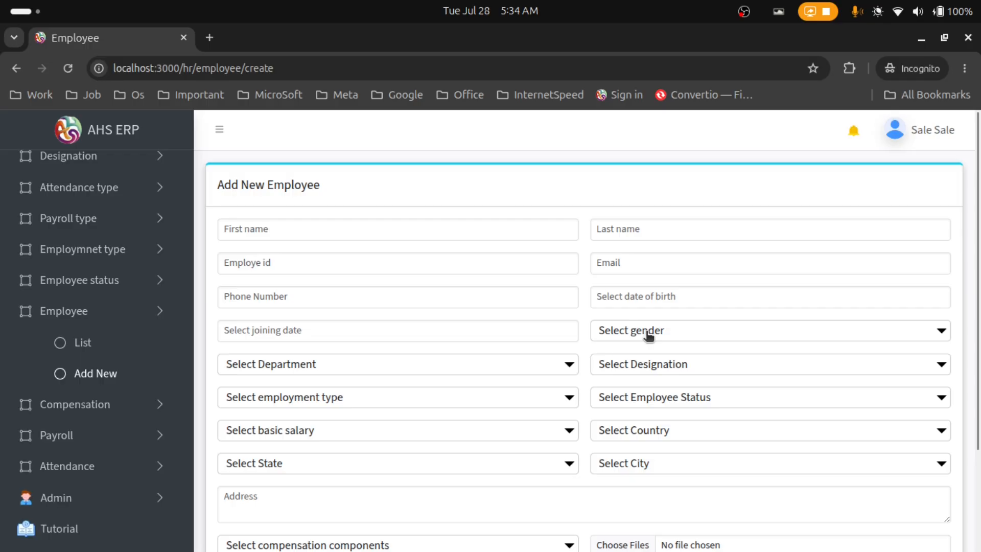
{"action": "left_click", "coordinate": [286, 228]}
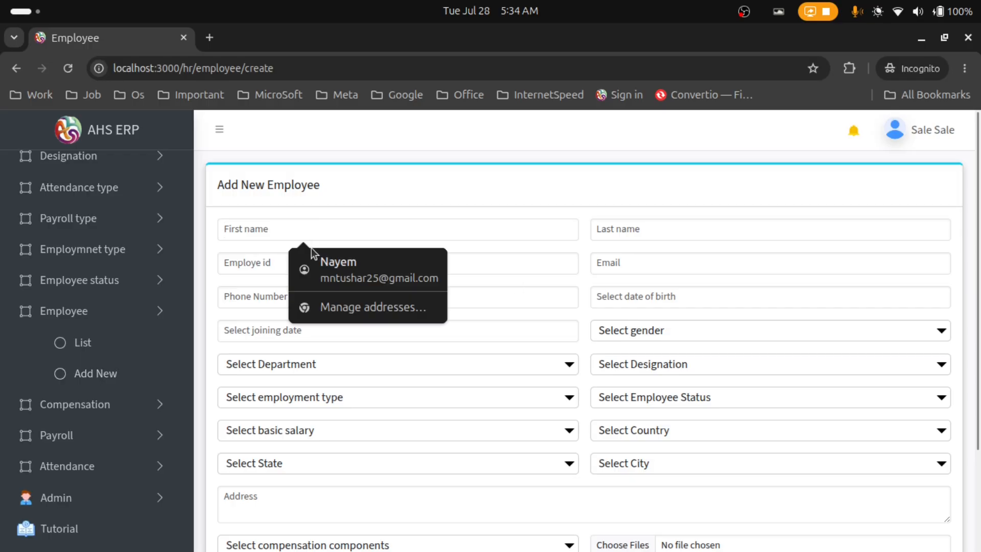
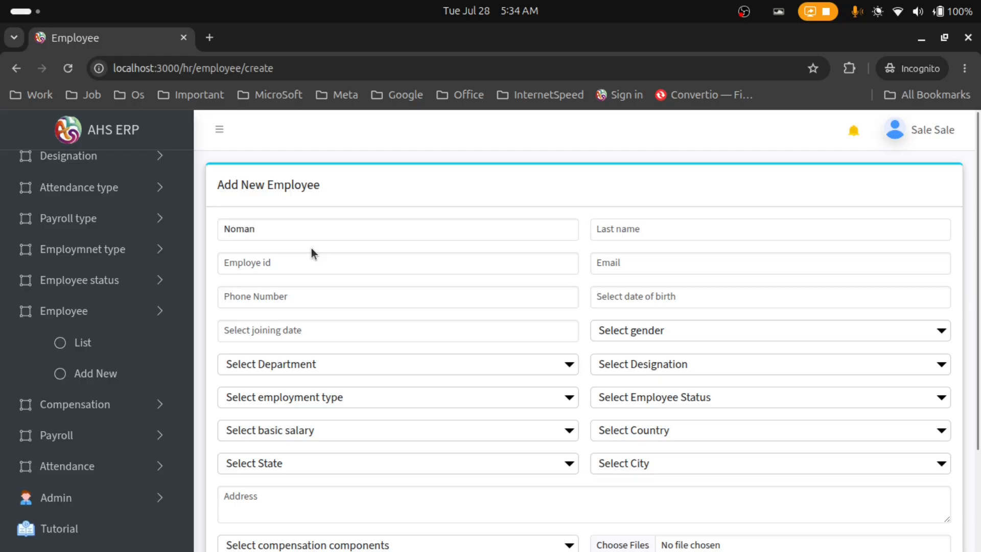
{"action": "key", "text": "Tab"}
Fill in the employee's e-mail address and phone number
{"action": "left_click", "coordinate": [349, 265]}
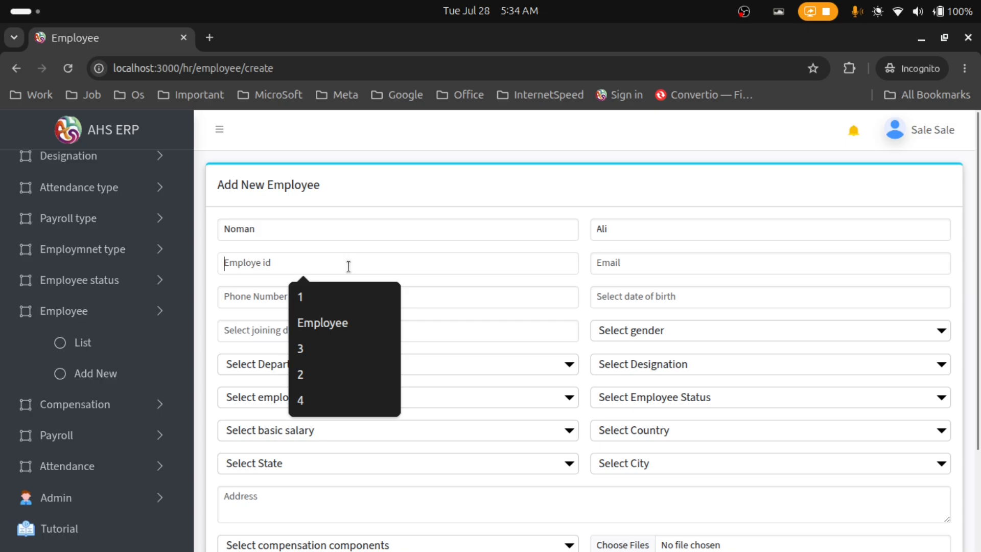
{"action": "type", "text": "10"}
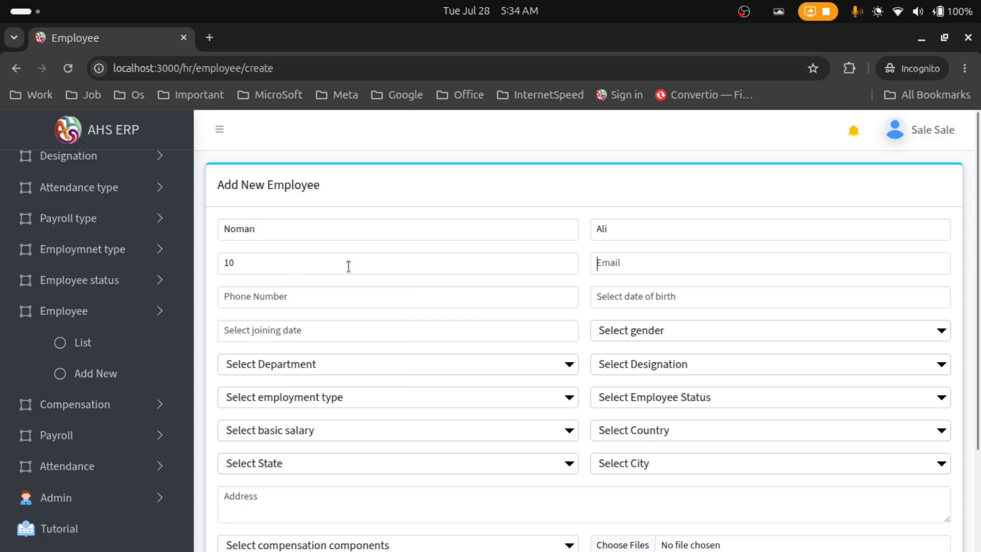
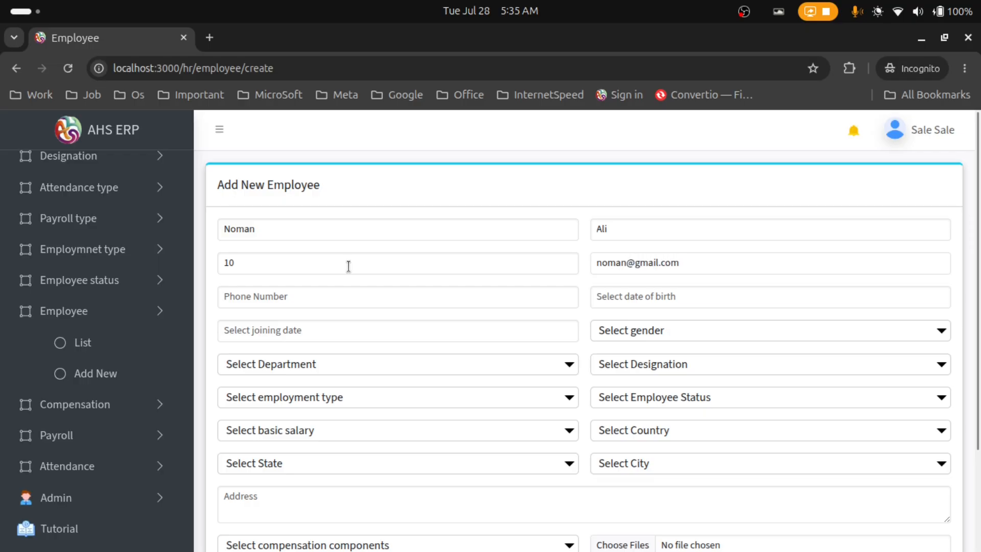
{"action": "left_click", "coordinate": [322, 292]}
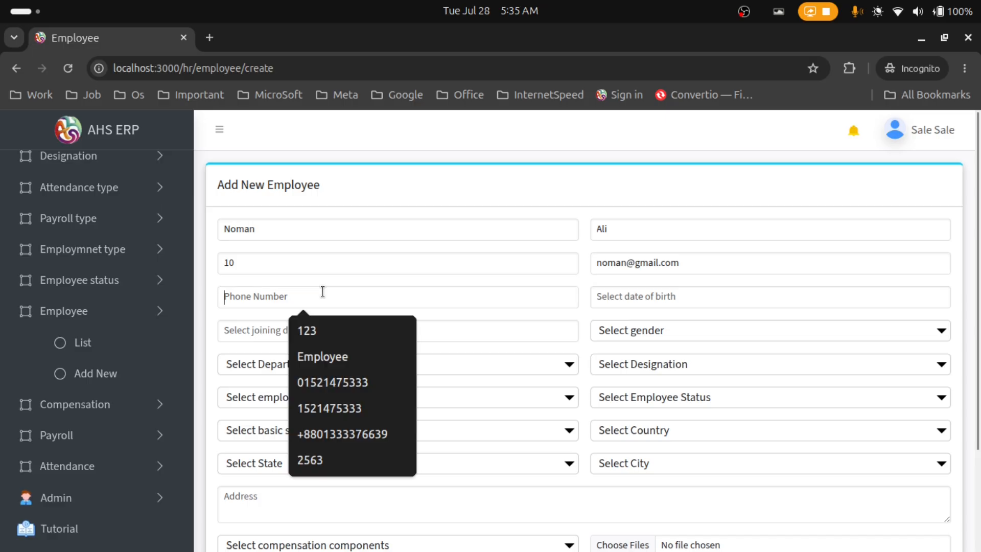
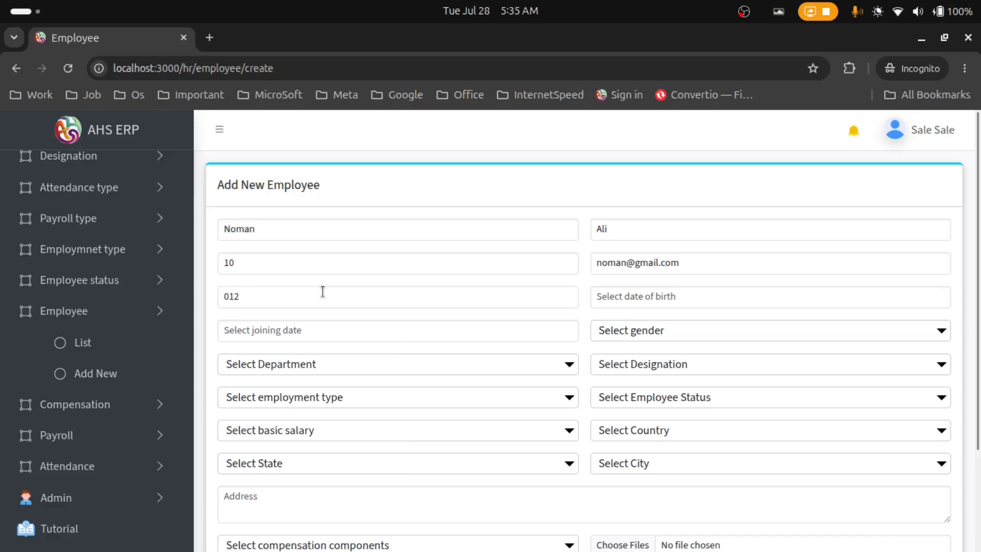
{"action": "left_click", "coordinate": [694, 296]}
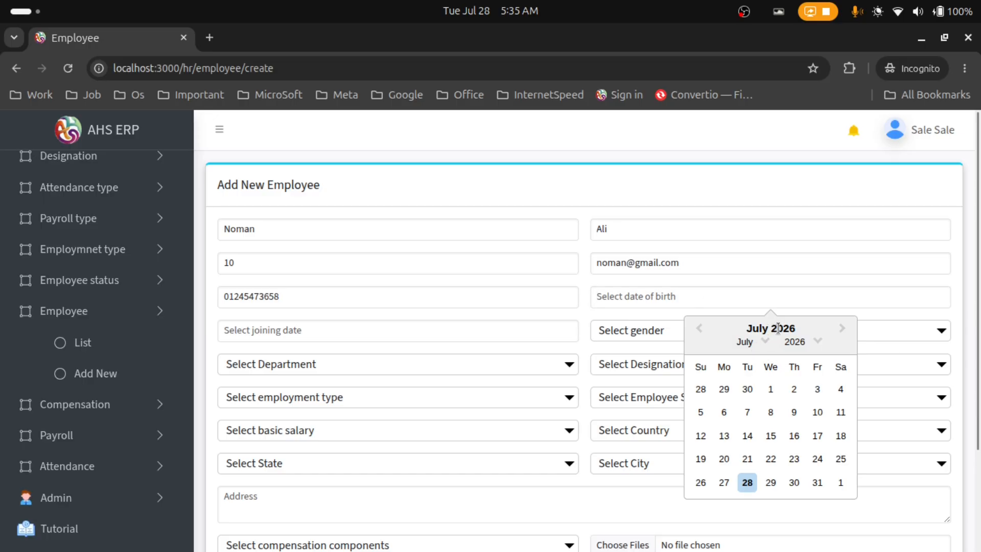
{"action": "left_click", "coordinate": [819, 346]}
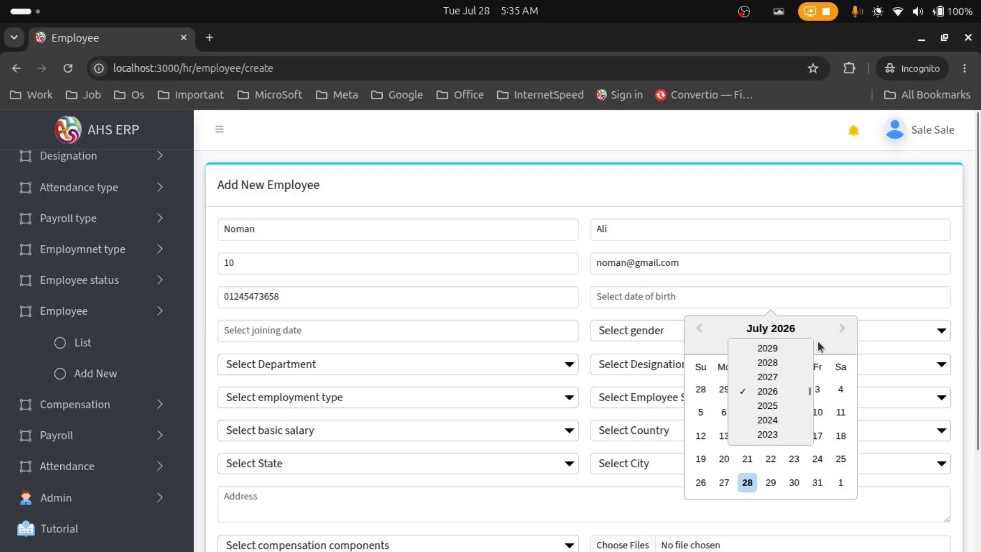
{"action": "scroll", "coordinate": [779, 394], "scroll_direction": "up", "scroll_amount": 8}
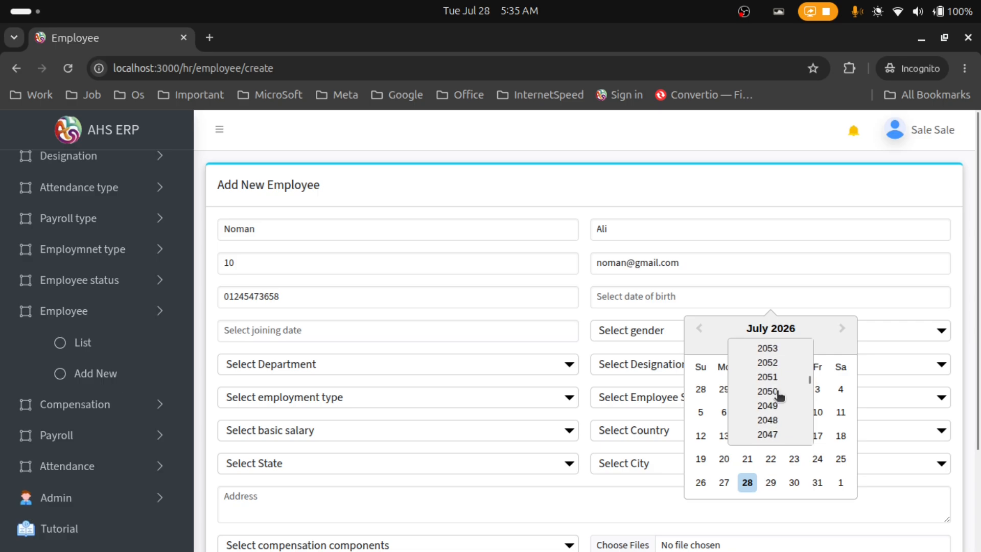
{"action": "scroll", "coordinate": [779, 395], "scroll_direction": "down", "scroll_amount": 12}
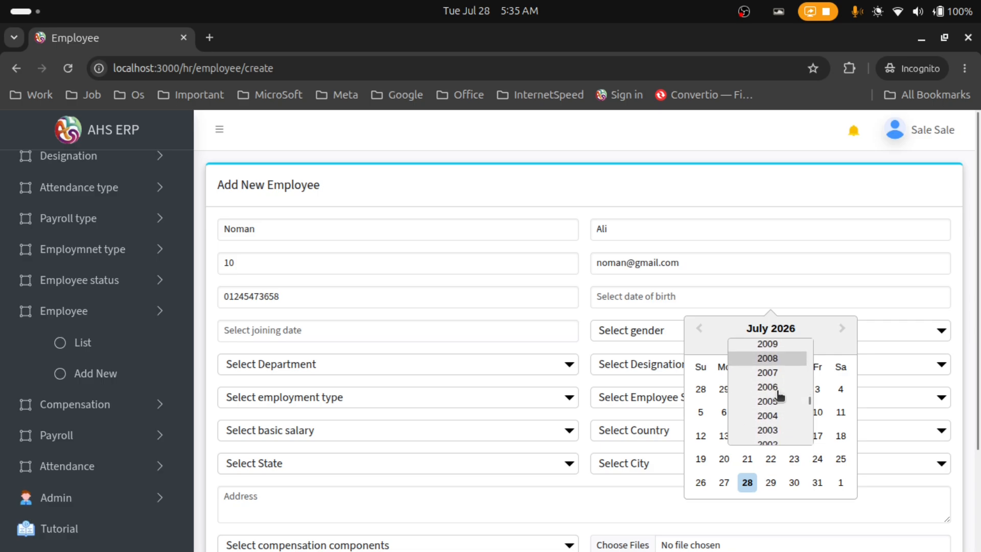
{"action": "scroll", "coordinate": [777, 391], "scroll_direction": "down", "scroll_amount": 5}
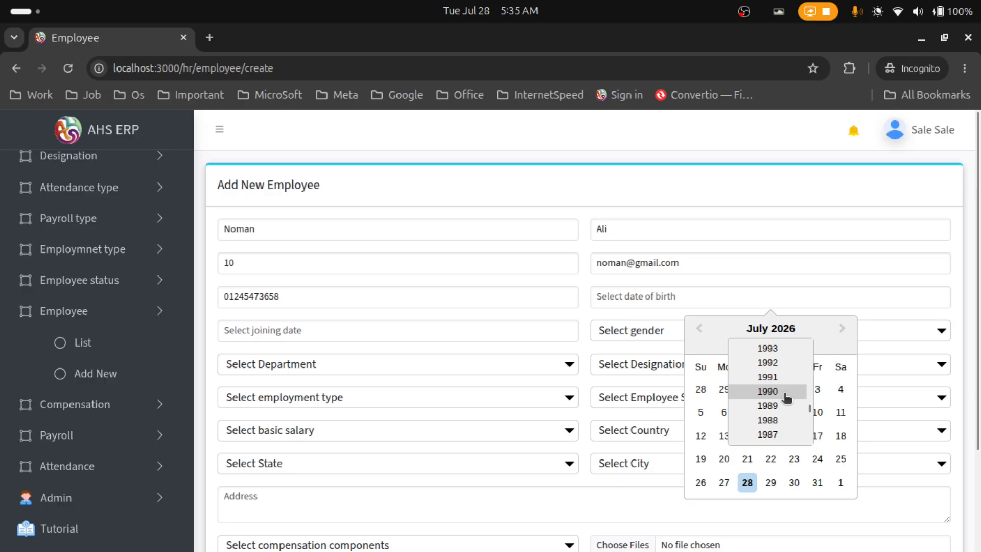
{"action": "left_click", "coordinate": [786, 398]}
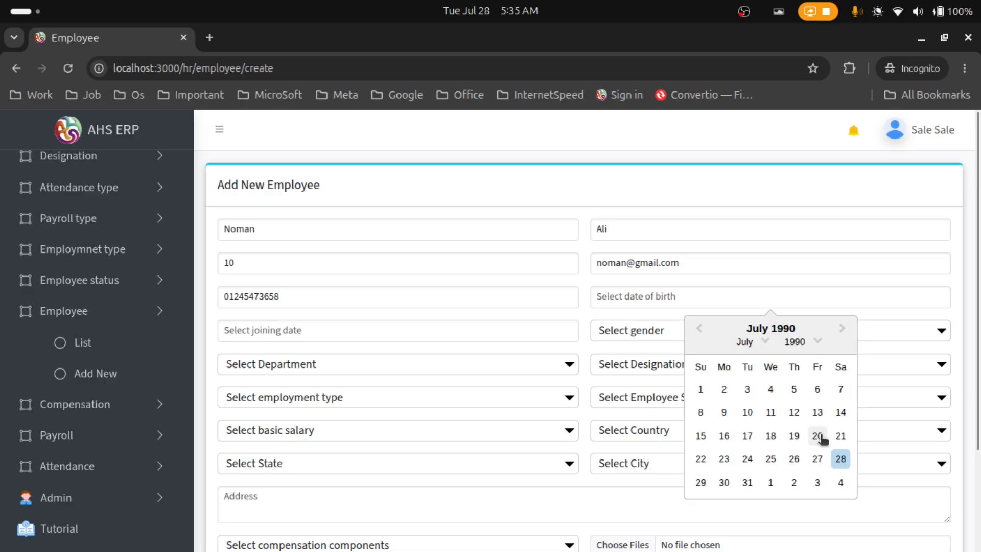
{"action": "left_click", "coordinate": [793, 435]}
Set the joining date to 5 July 2023
{"action": "left_click", "coordinate": [296, 335]}
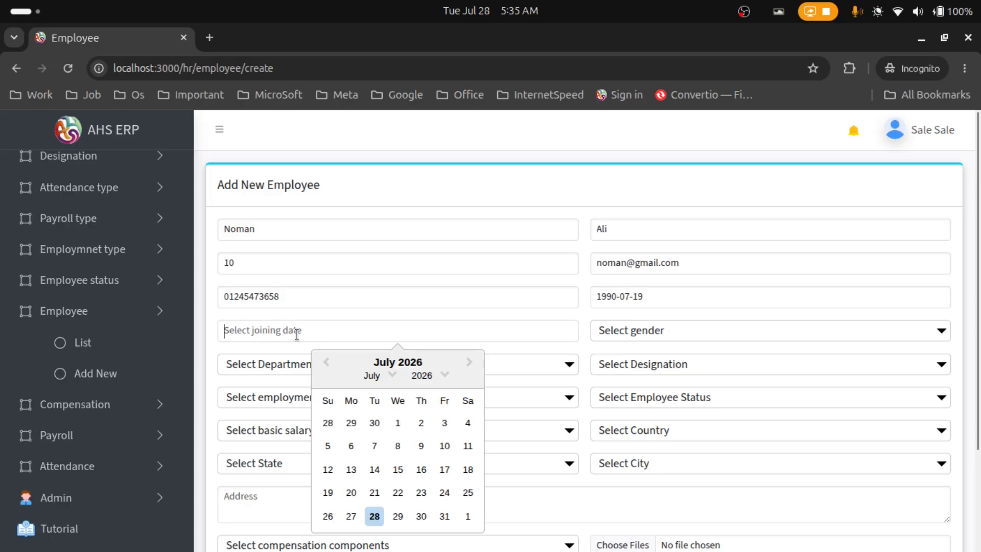
{"action": "left_click", "coordinate": [446, 376]}
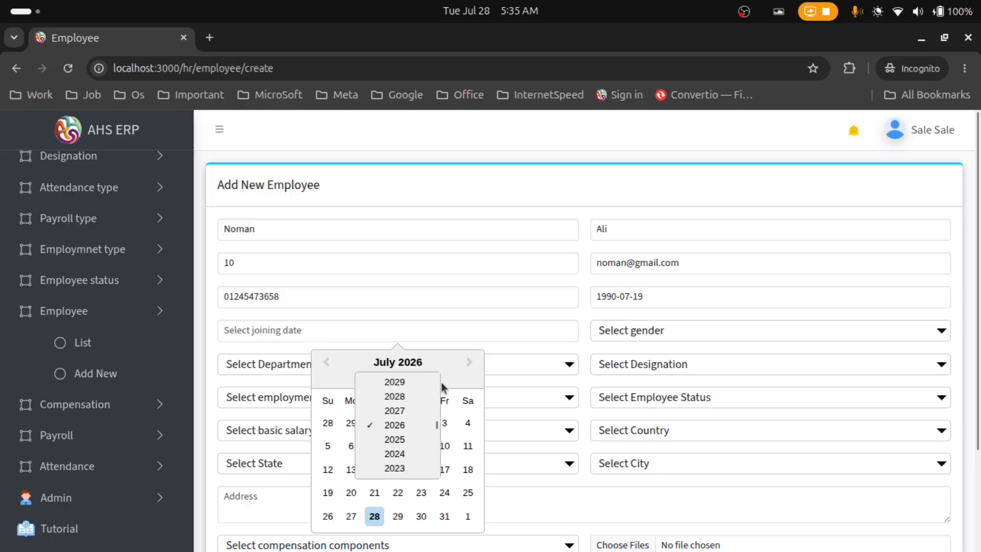
{"action": "left_click", "coordinate": [415, 467]}
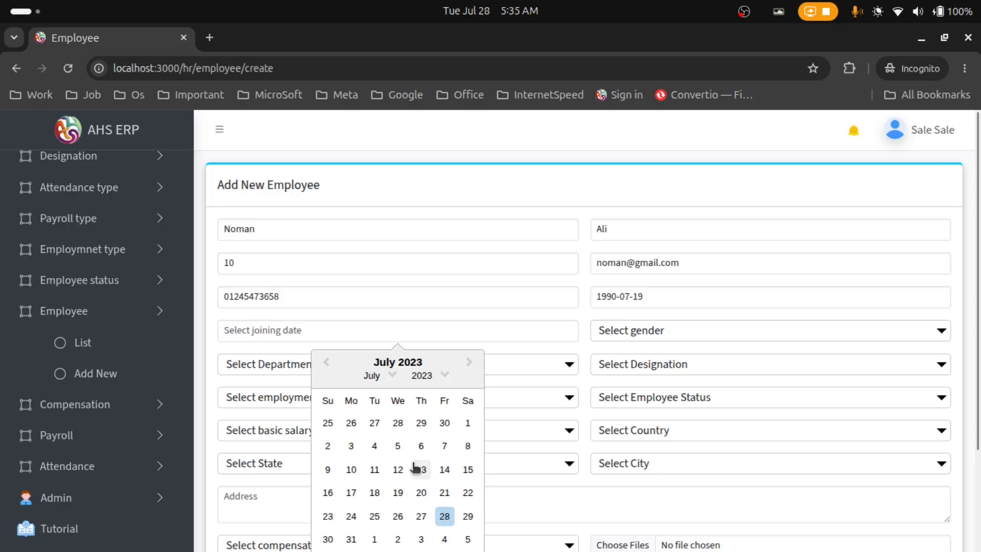
{"action": "left_click", "coordinate": [421, 447]}
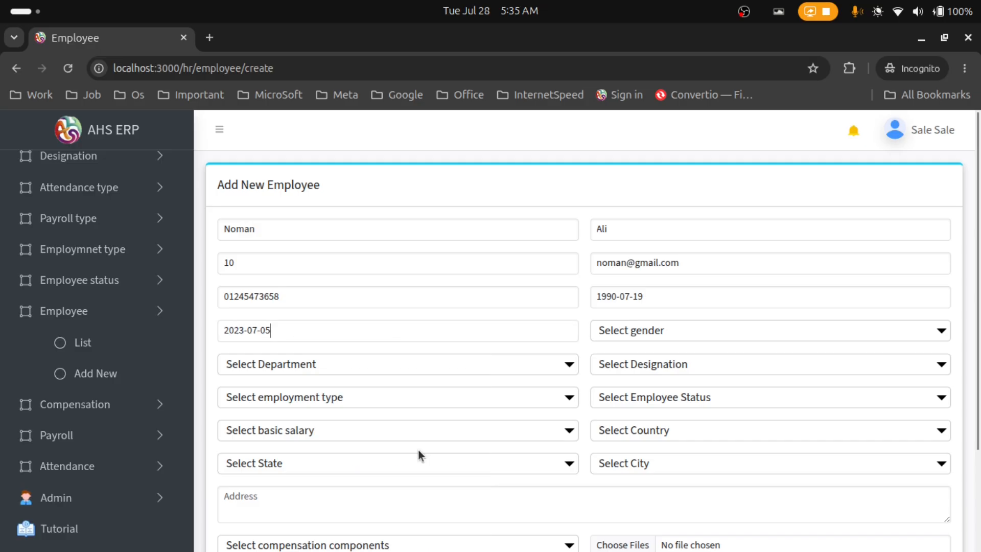
{"action": "left_click", "coordinate": [656, 334]}
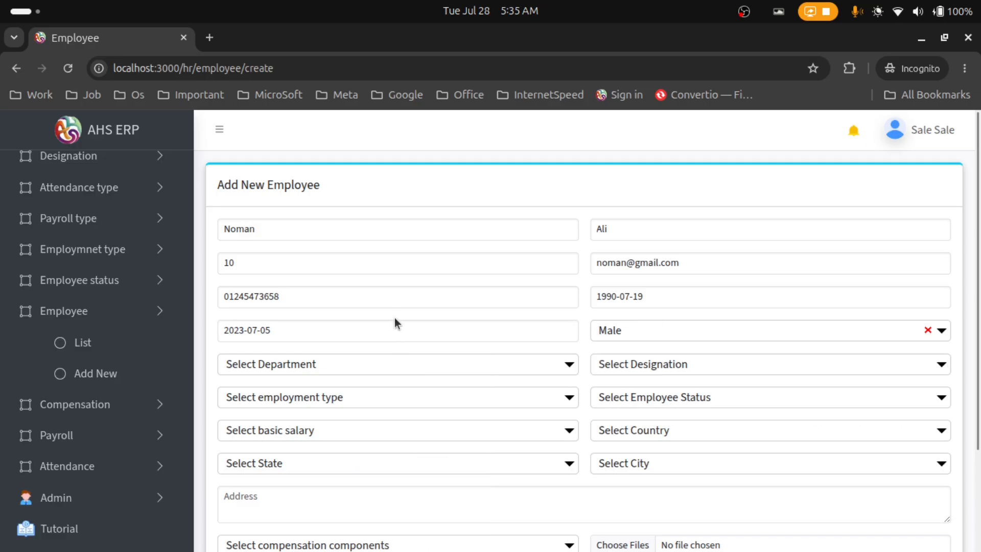
Select Marketing as the employee's department
{"action": "scroll", "coordinate": [396, 320], "scroll_direction": "down", "scroll_amount": 3}
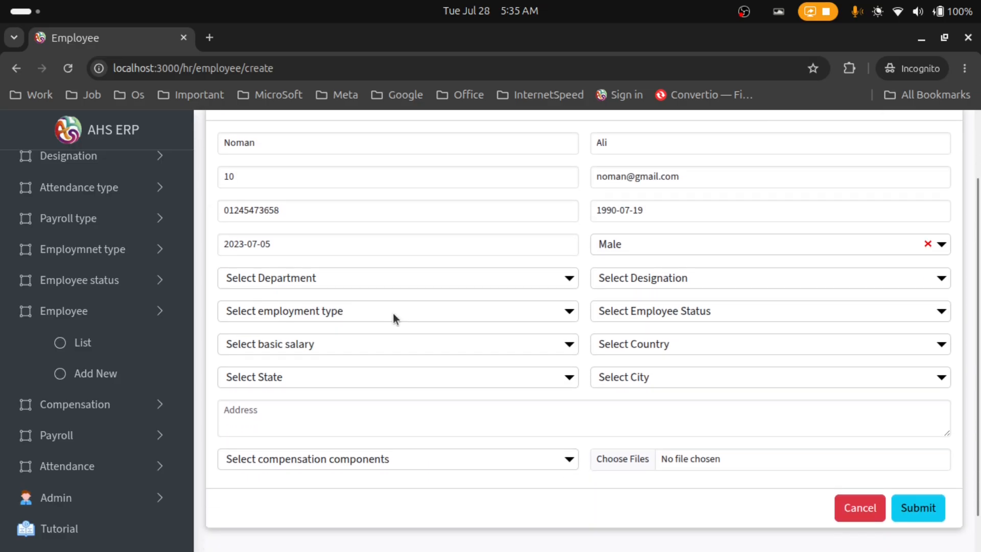
{"action": "left_click", "coordinate": [291, 281]}
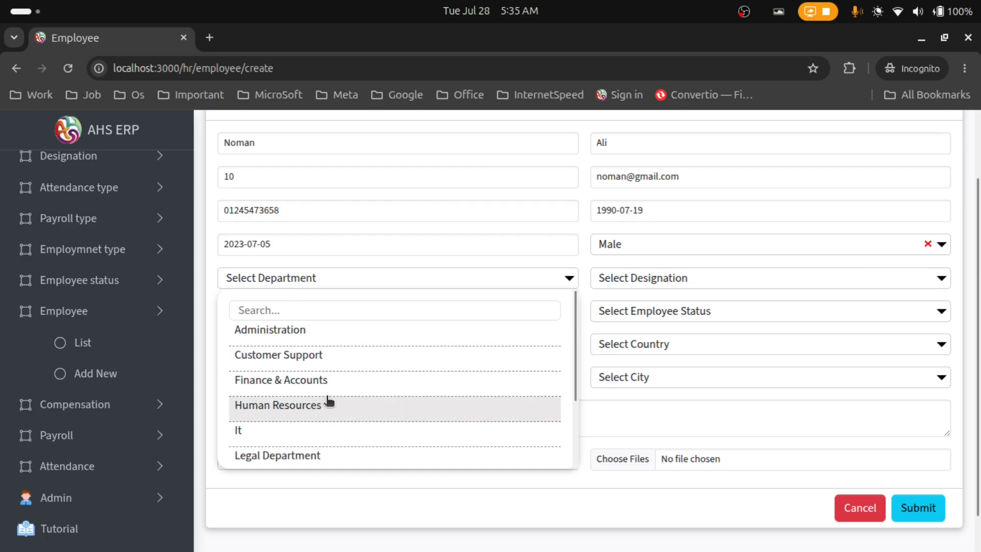
{"action": "scroll", "coordinate": [330, 396], "scroll_direction": "down", "scroll_amount": 3}
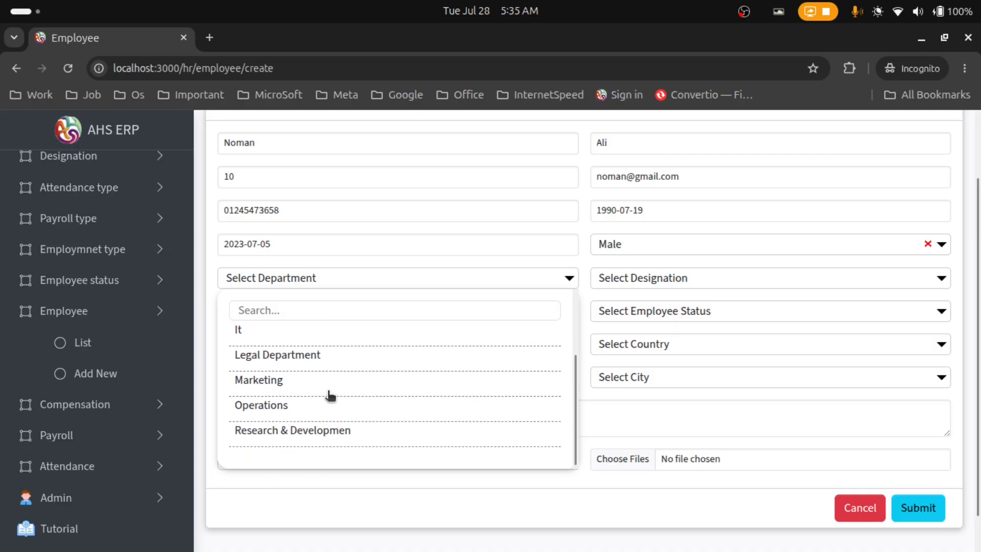
{"action": "scroll", "coordinate": [330, 396], "scroll_direction": "up", "scroll_amount": 3}
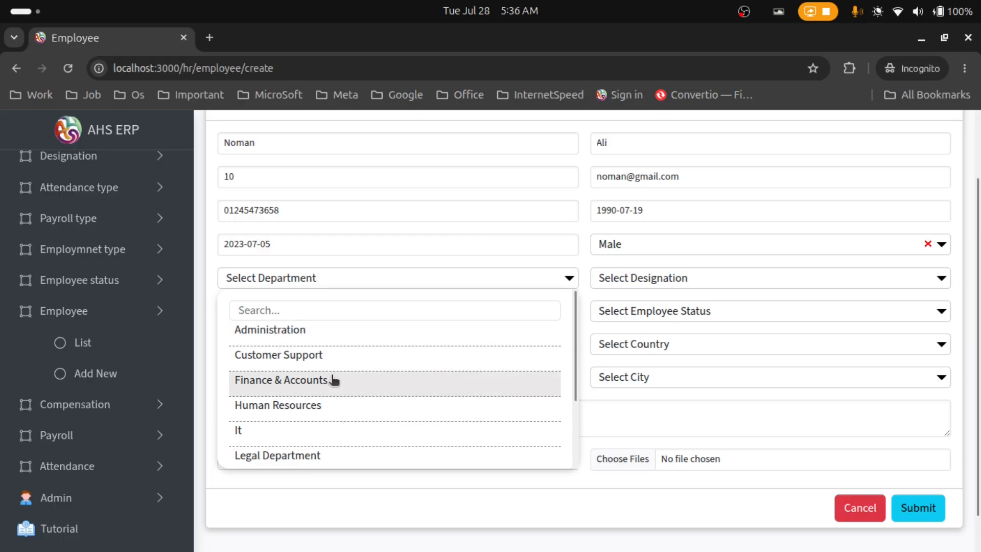
{"action": "scroll", "coordinate": [333, 404], "scroll_direction": "down", "scroll_amount": 2}
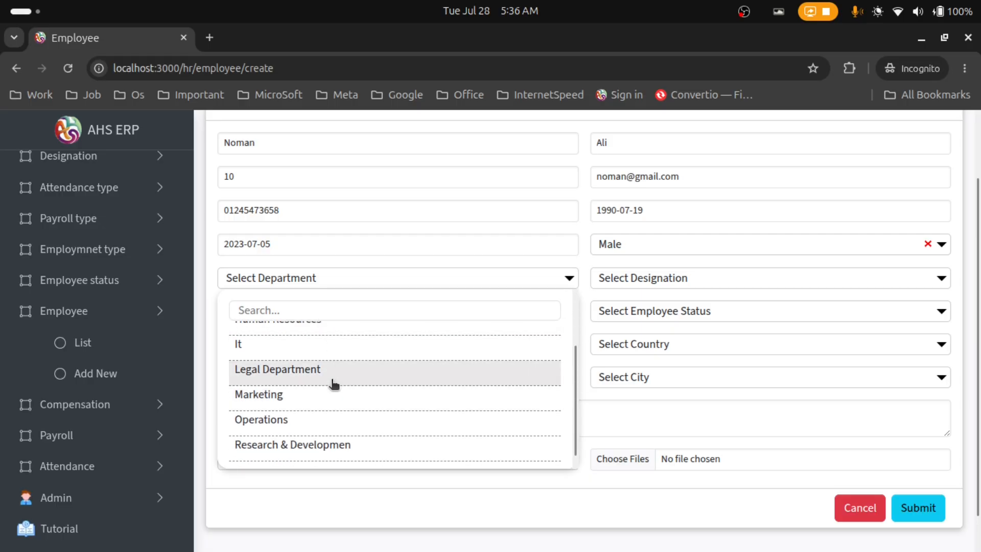
{"action": "scroll", "coordinate": [350, 405], "scroll_direction": "up", "scroll_amount": 3}
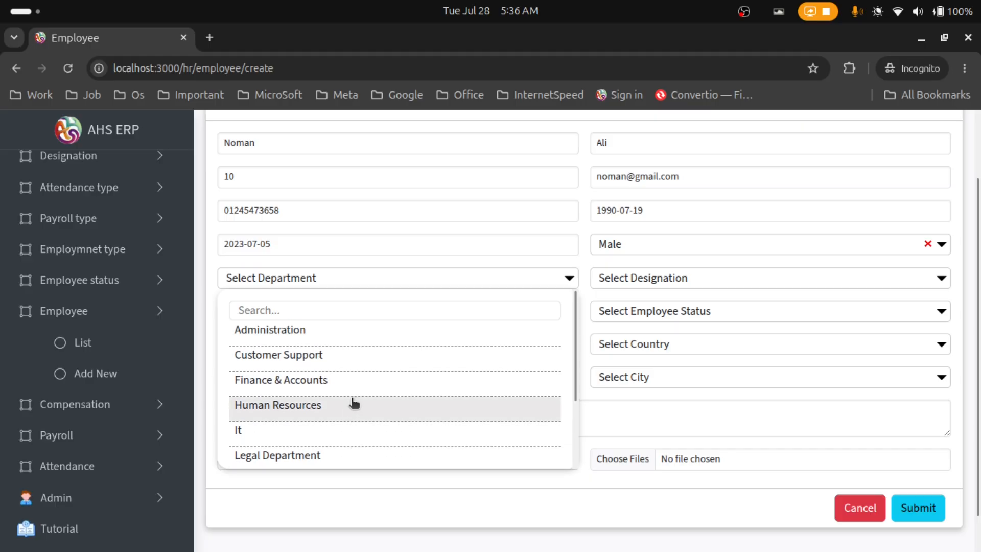
{"action": "scroll", "coordinate": [354, 403], "scroll_direction": "down", "scroll_amount": 3}
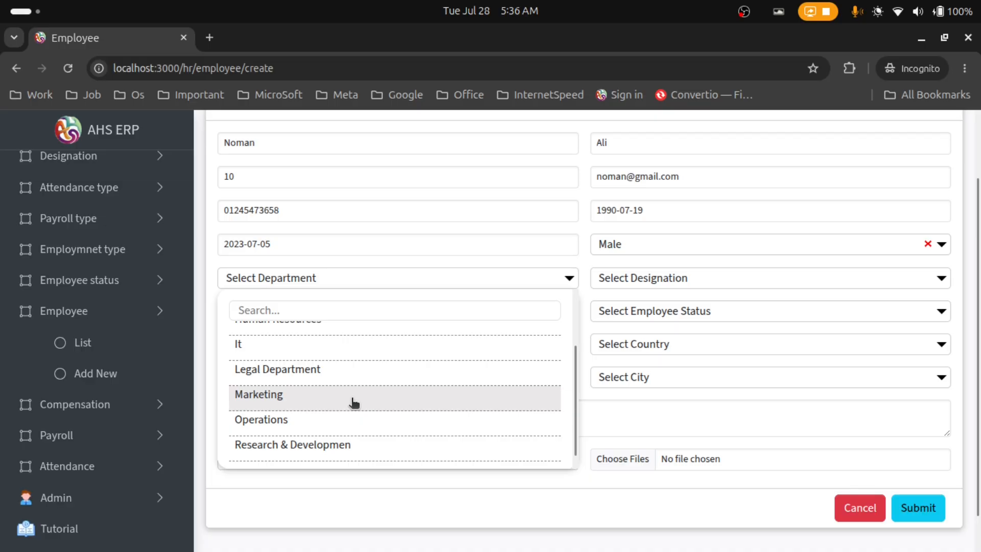
{"action": "left_click", "coordinate": [354, 403]}
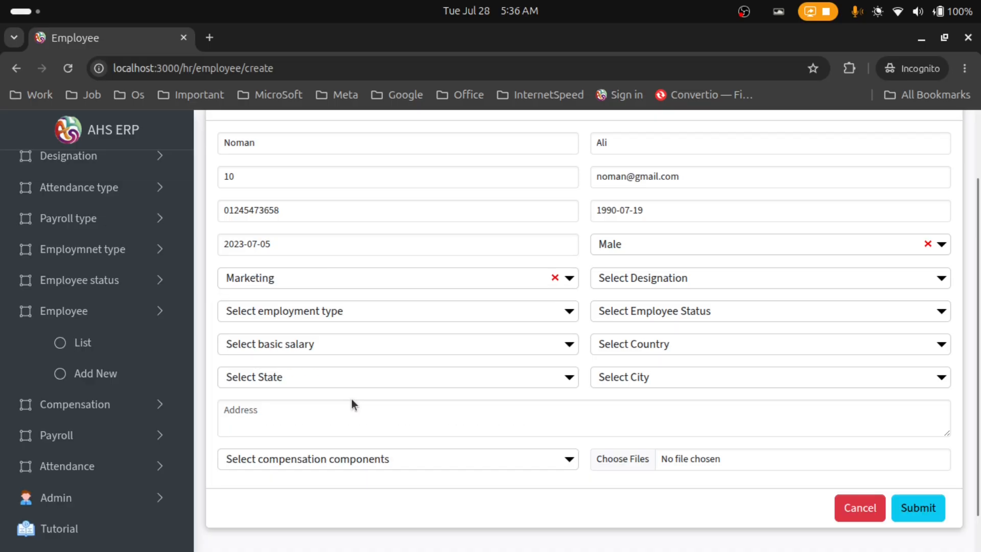
Choose Sales Manager as the designation and bring up the basic salary grades
{"action": "left_click", "coordinate": [688, 278]}
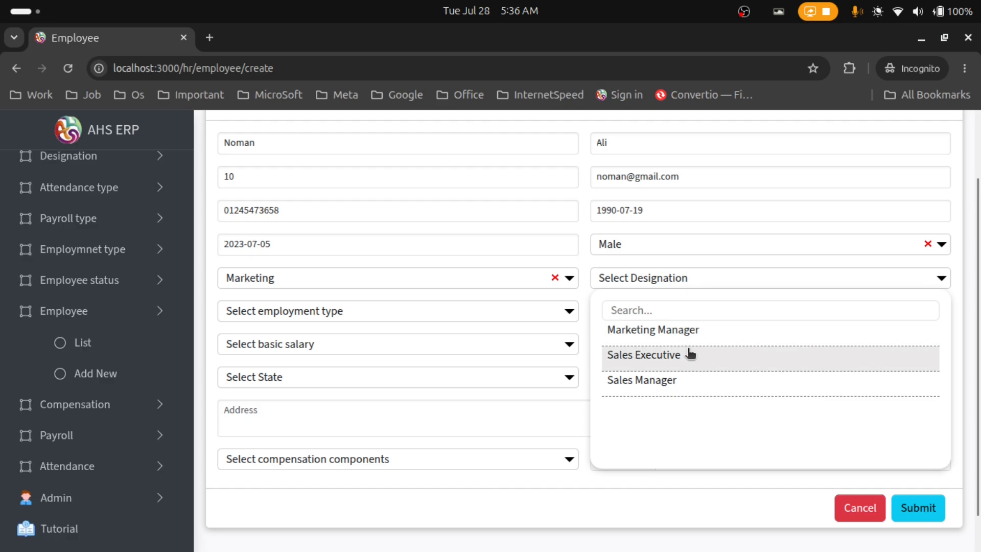
{"action": "left_click", "coordinate": [694, 381]}
{"action": "scroll", "coordinate": [689, 377], "scroll_direction": "up", "scroll_amount": 2}
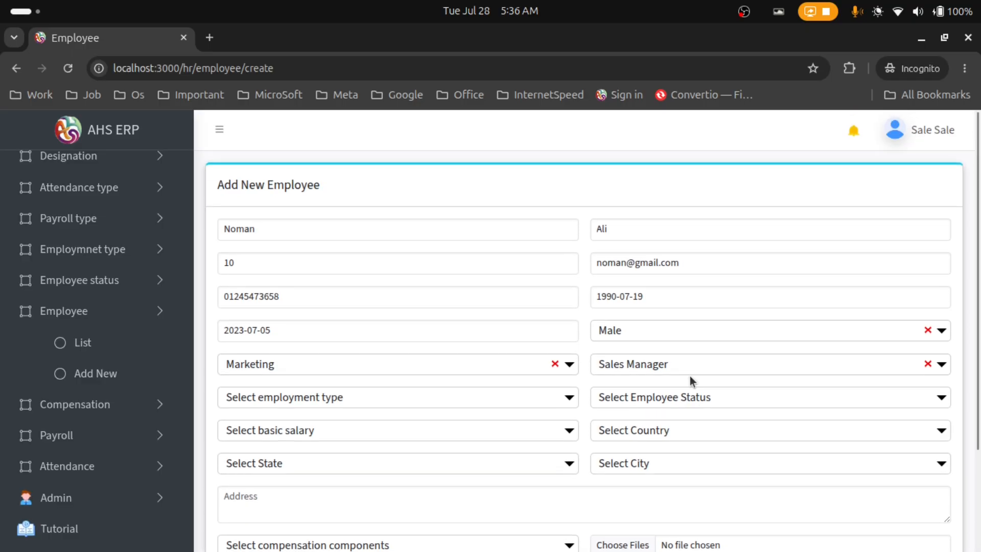
{"action": "scroll", "coordinate": [414, 406], "scroll_direction": "down", "scroll_amount": 2}
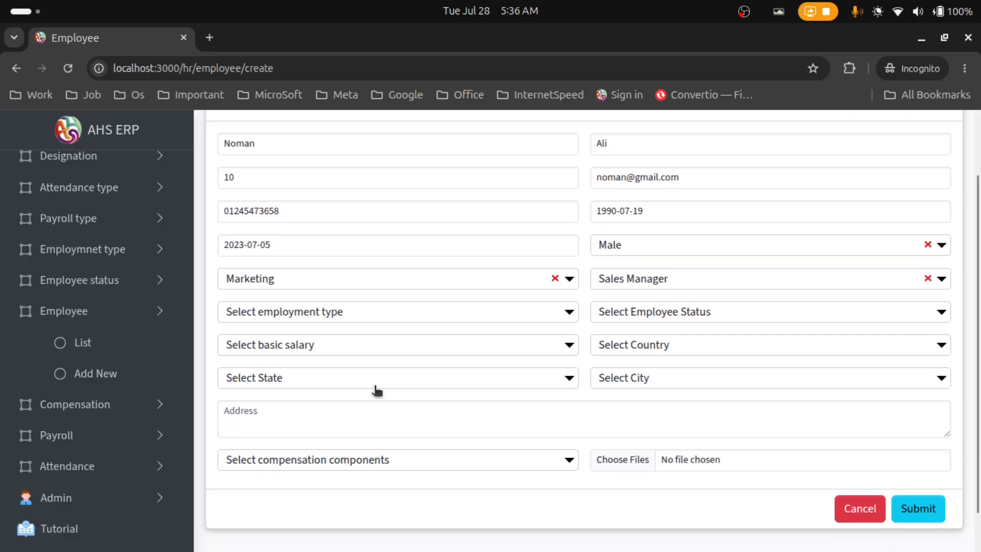
{"action": "left_click", "coordinate": [305, 345]}
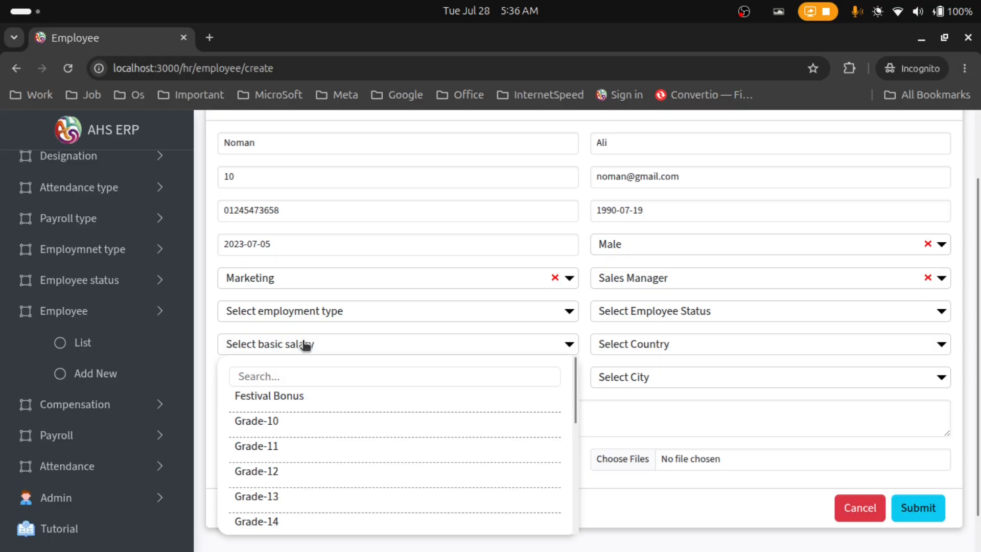
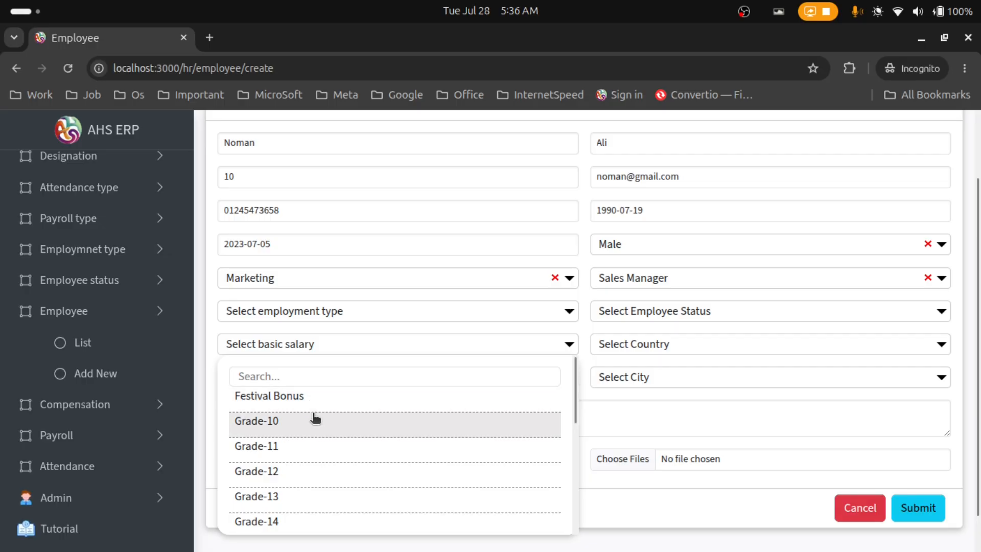
Set the new employee's basic salary to Grade-9
{"action": "scroll", "coordinate": [309, 437], "scroll_direction": "down", "scroll_amount": 3}
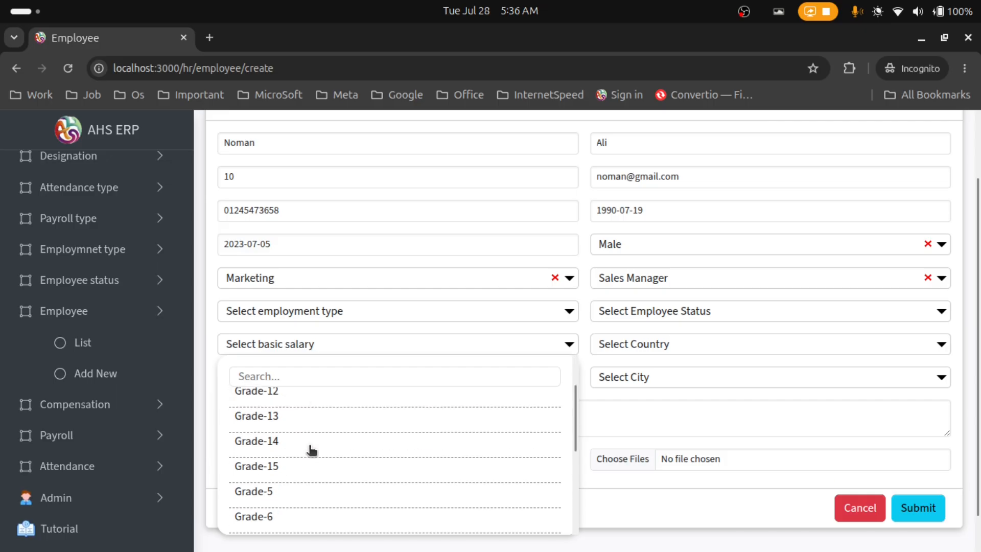
{"action": "scroll", "coordinate": [309, 464], "scroll_direction": "down", "scroll_amount": 3}
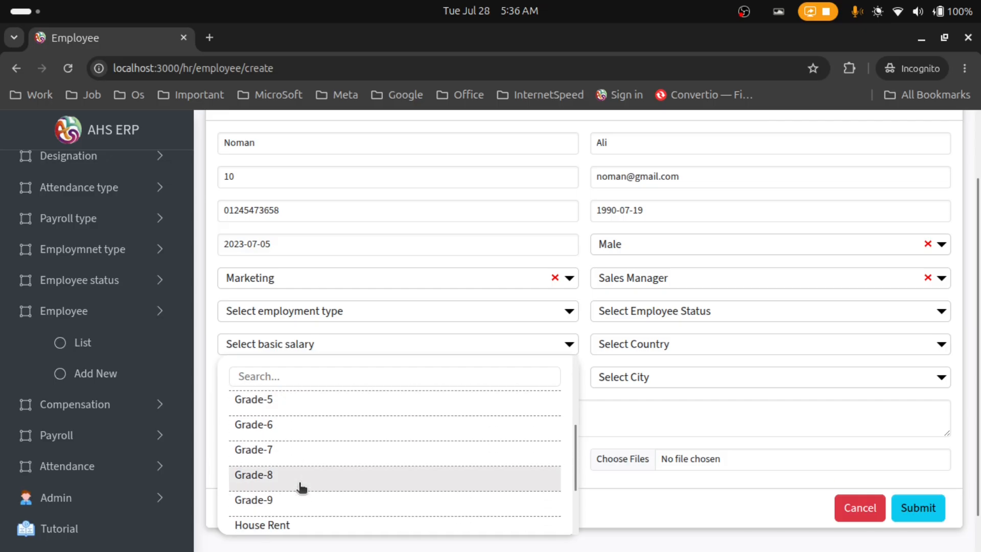
{"action": "scroll", "coordinate": [305, 463], "scroll_direction": "up", "scroll_amount": 4}
{"action": "scroll", "coordinate": [304, 456], "scroll_direction": "down", "scroll_amount": 3}
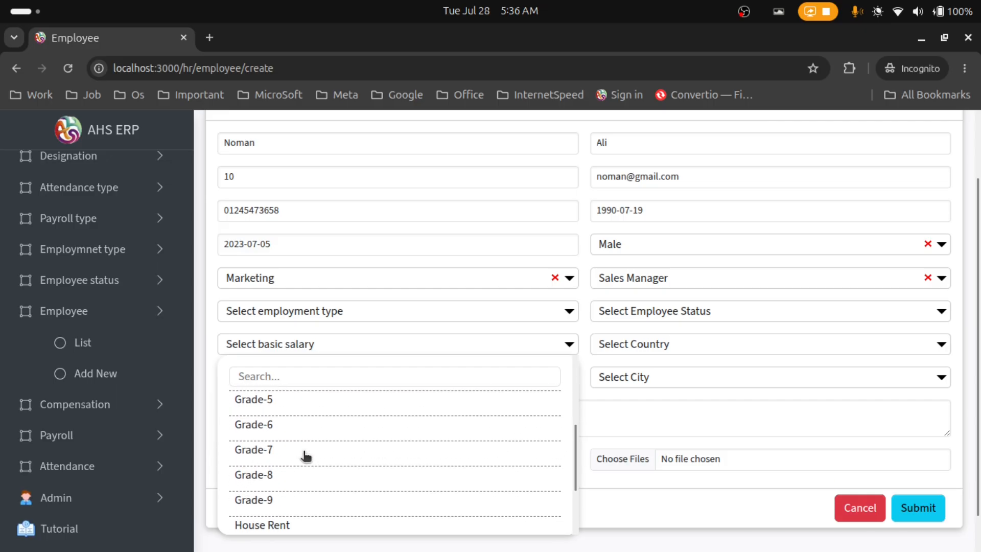
{"action": "left_click", "coordinate": [311, 503]}
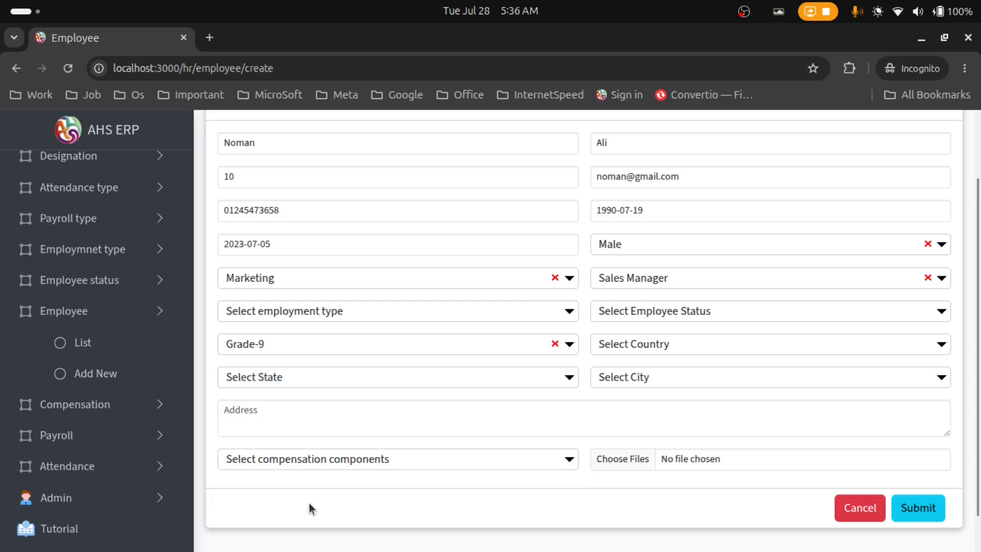
Set the location to Bangladesh, state Khulna, city Kushtia
{"action": "left_click", "coordinate": [633, 344]}
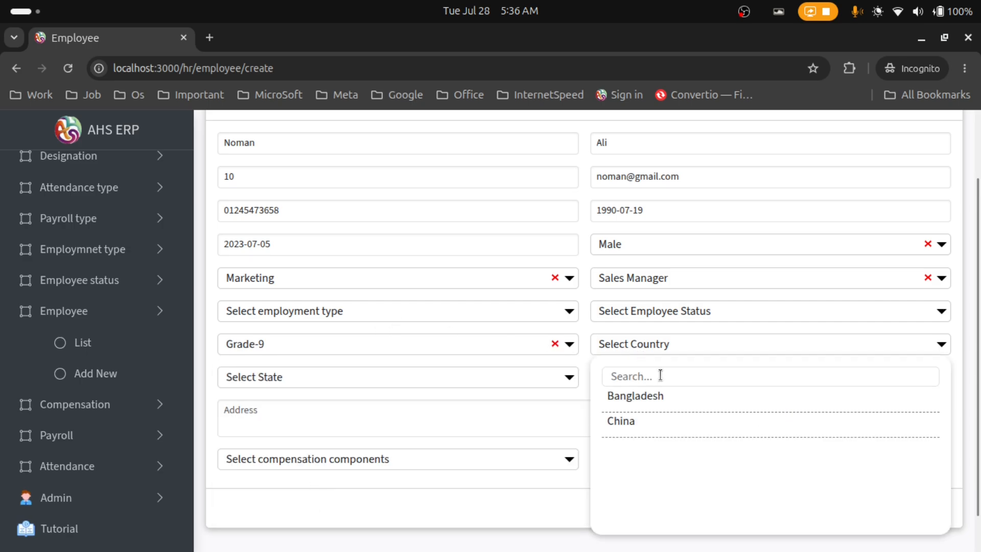
{"action": "left_click", "coordinate": [668, 400]}
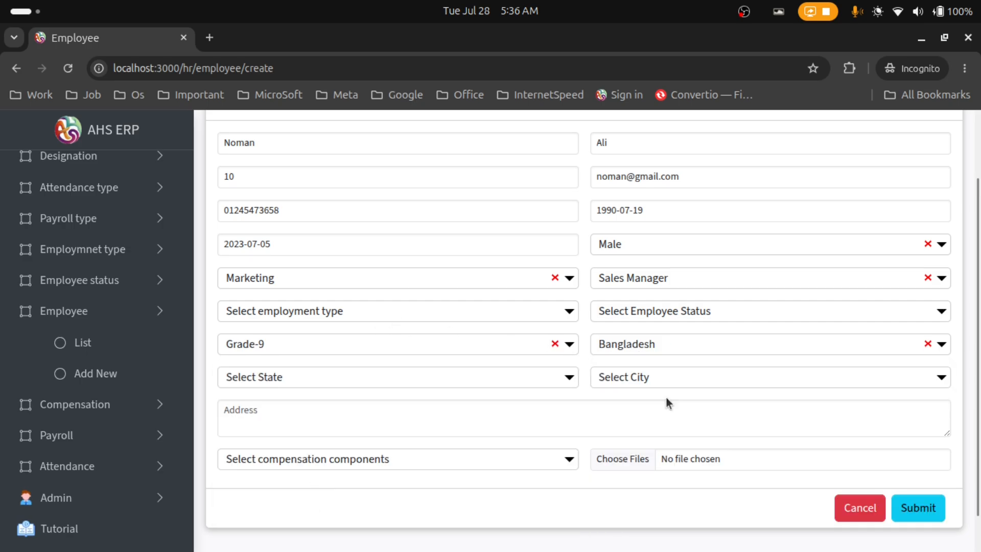
{"action": "left_click", "coordinate": [406, 380]}
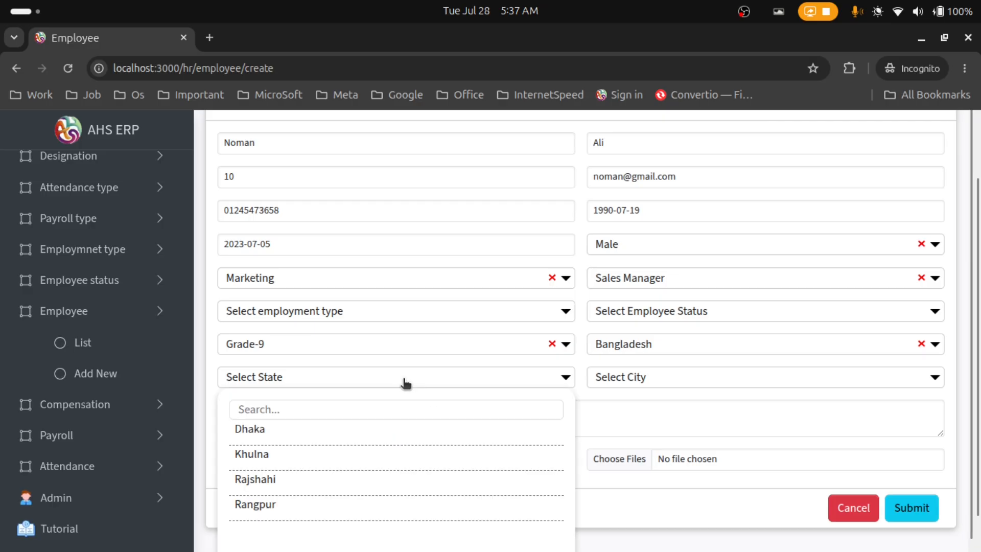
{"action": "left_click", "coordinate": [414, 456]}
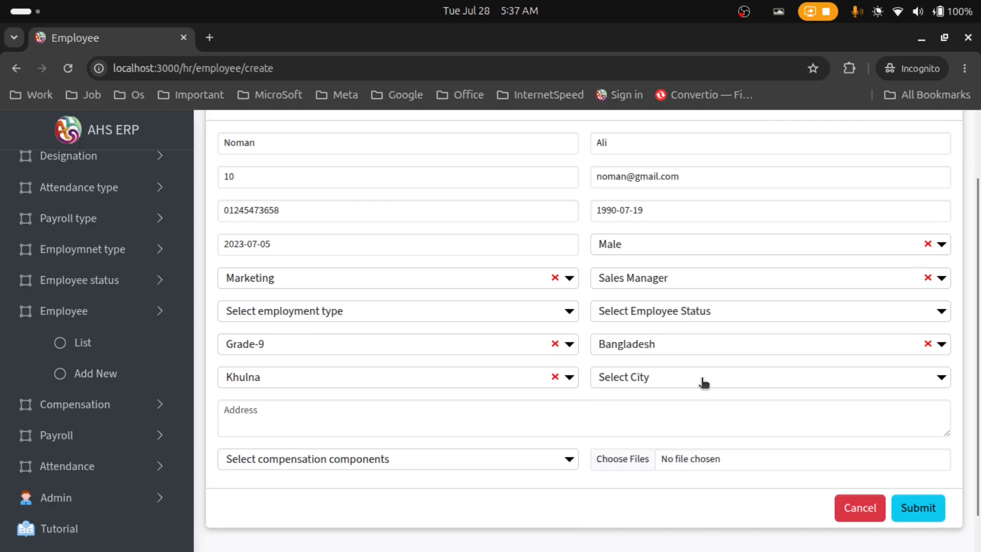
{"action": "left_click", "coordinate": [703, 382]}
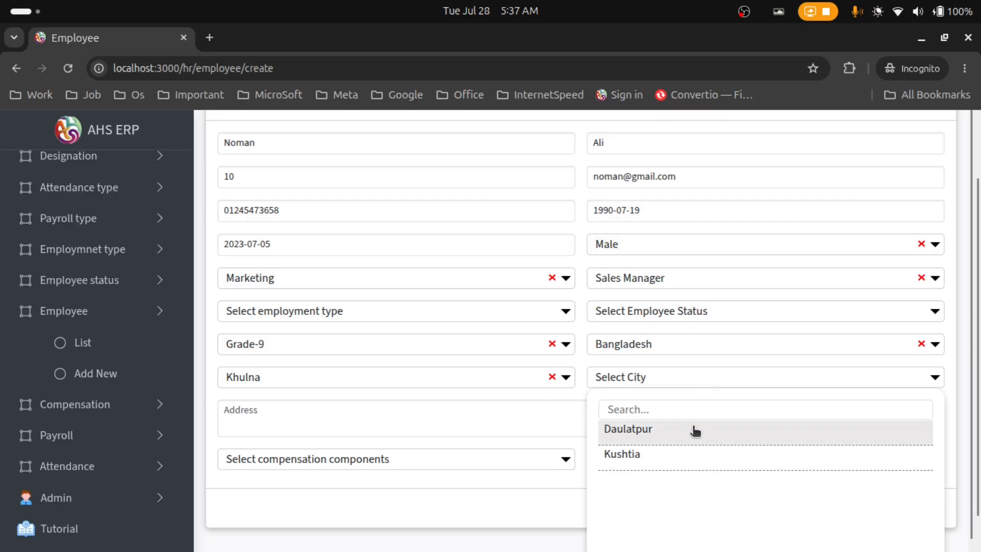
{"action": "left_click", "coordinate": [682, 452]}
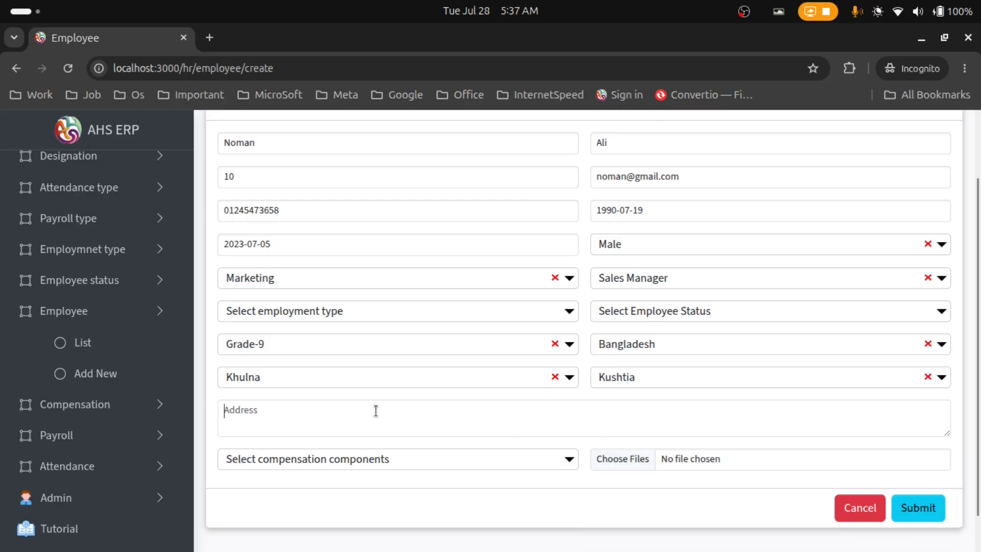
Enter 'Kushtia sador' as the employee's address
{"action": "type", "text": "Kushtia sador"}
{"action": "scroll", "coordinate": [278, 439], "scroll_direction": "down", "scroll_amount": 1}
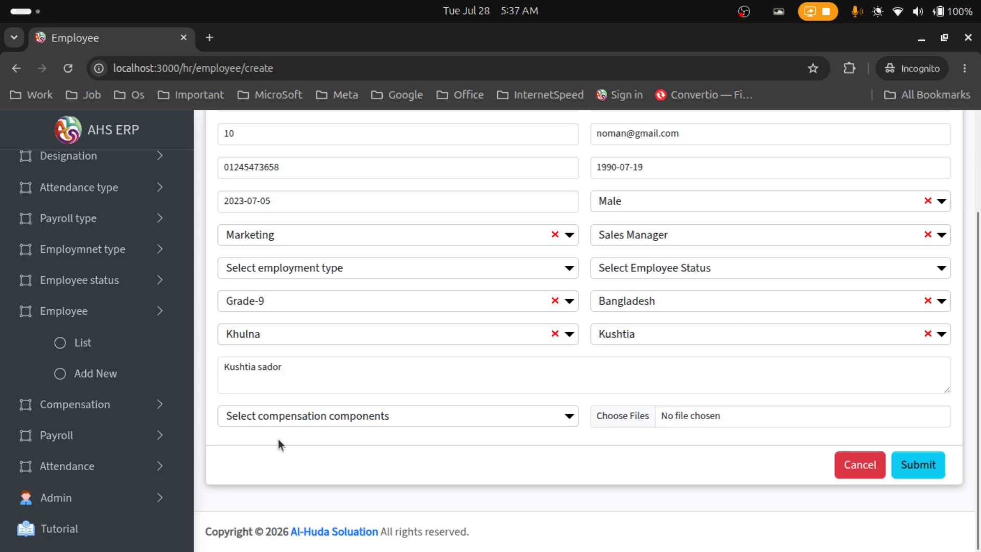
{"action": "left_click", "coordinate": [312, 415]}
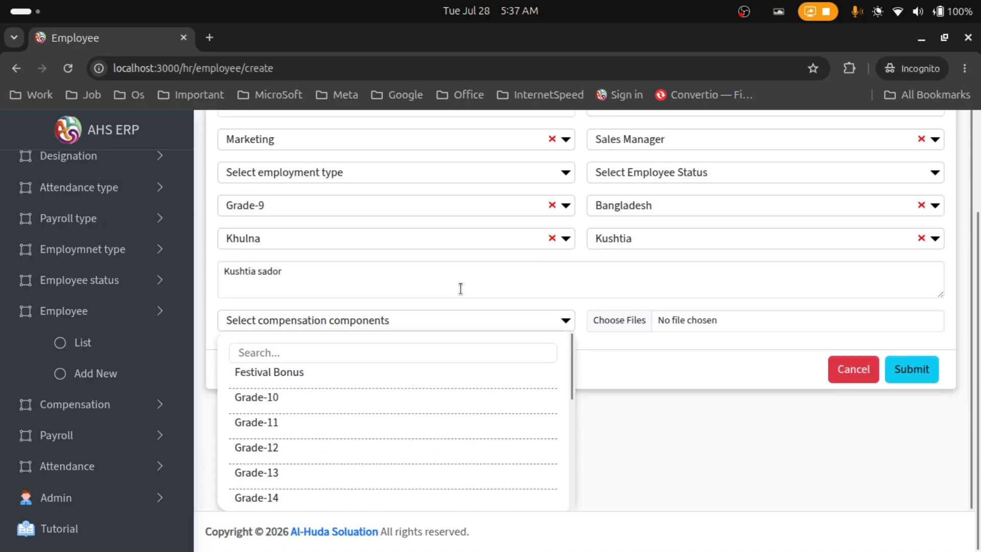
Add Festival Bonus, Medical and House Rent to the compensation components list
{"action": "left_click", "coordinate": [427, 373]}
{"action": "left_click", "coordinate": [354, 320]}
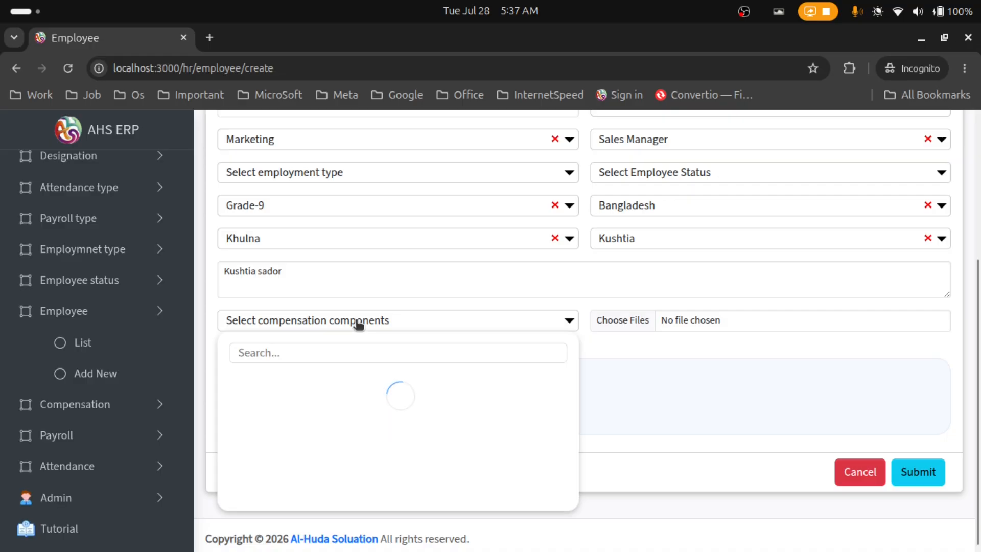
{"action": "scroll", "coordinate": [357, 403], "scroll_direction": "down", "scroll_amount": 5}
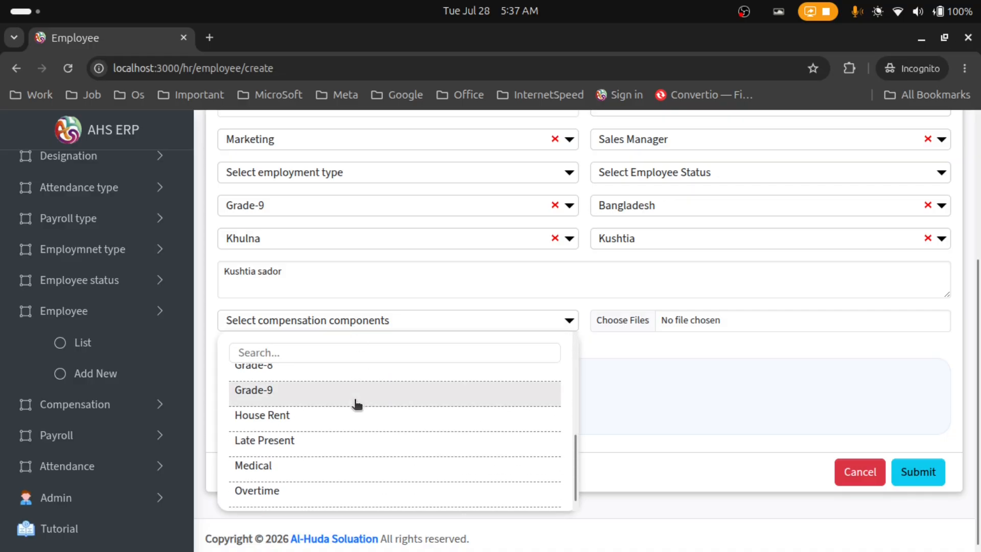
{"action": "left_click", "coordinate": [352, 469]}
{"action": "left_click", "coordinate": [357, 323]}
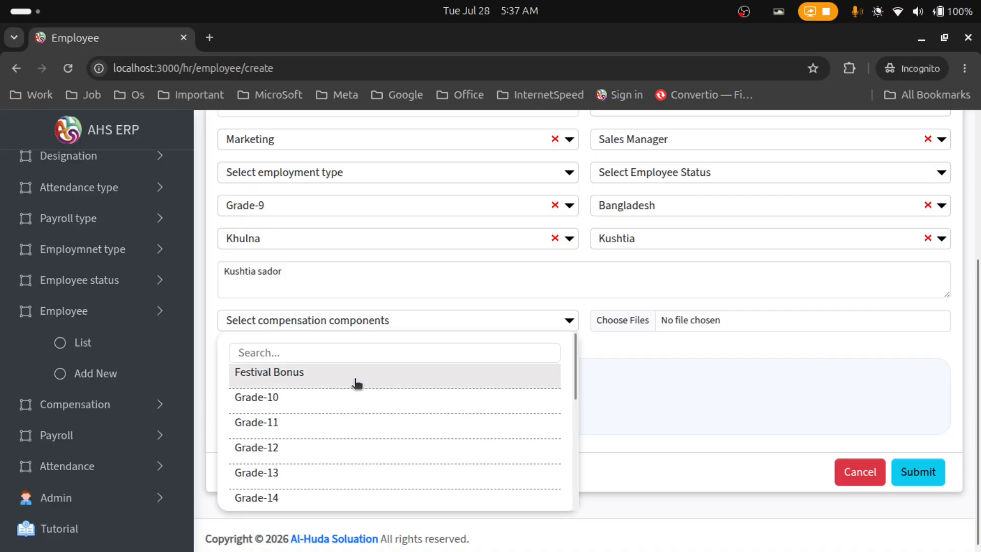
{"action": "scroll", "coordinate": [357, 409], "scroll_direction": "down", "scroll_amount": 5}
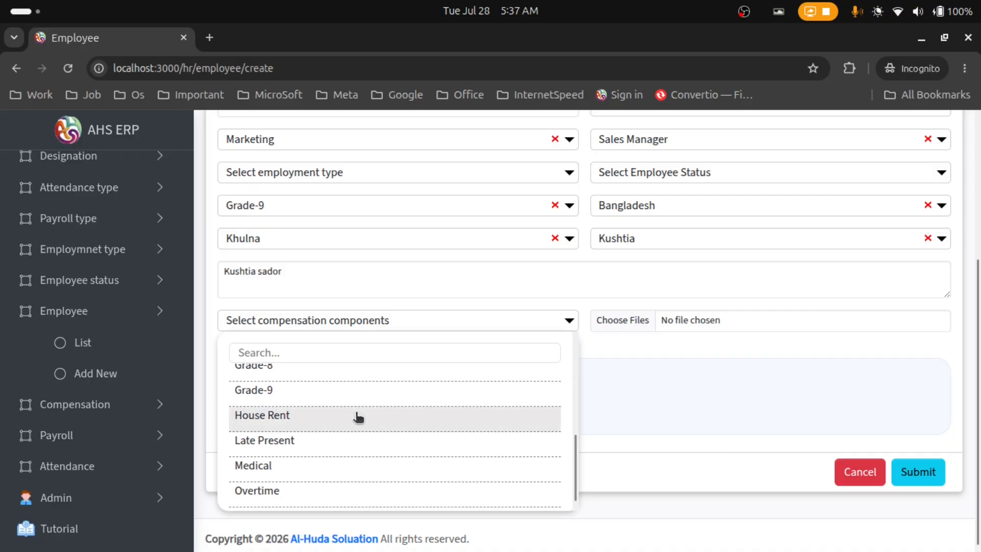
{"action": "left_click", "coordinate": [357, 417]}
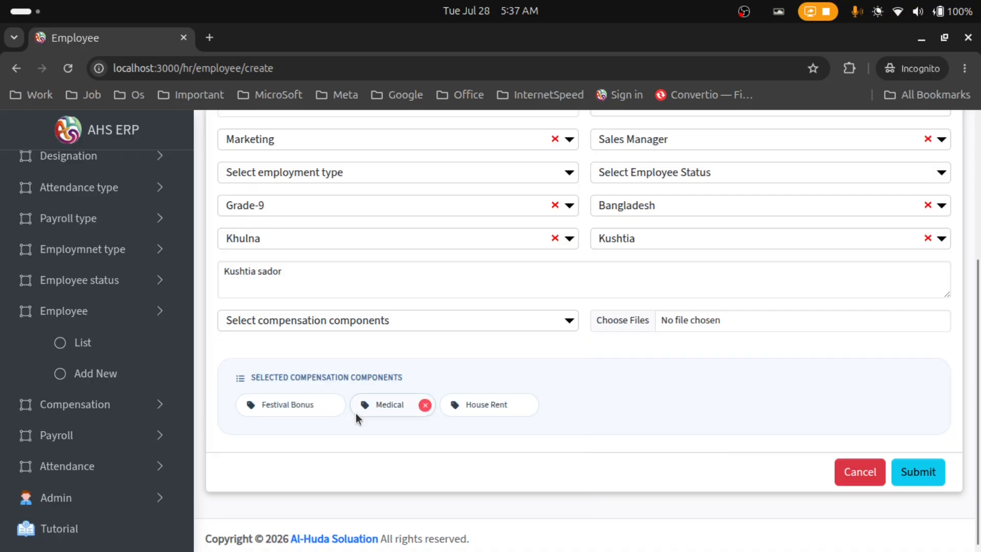
{"action": "left_click", "coordinate": [370, 322]}
{"action": "scroll", "coordinate": [361, 416], "scroll_direction": "down", "scroll_amount": 5}
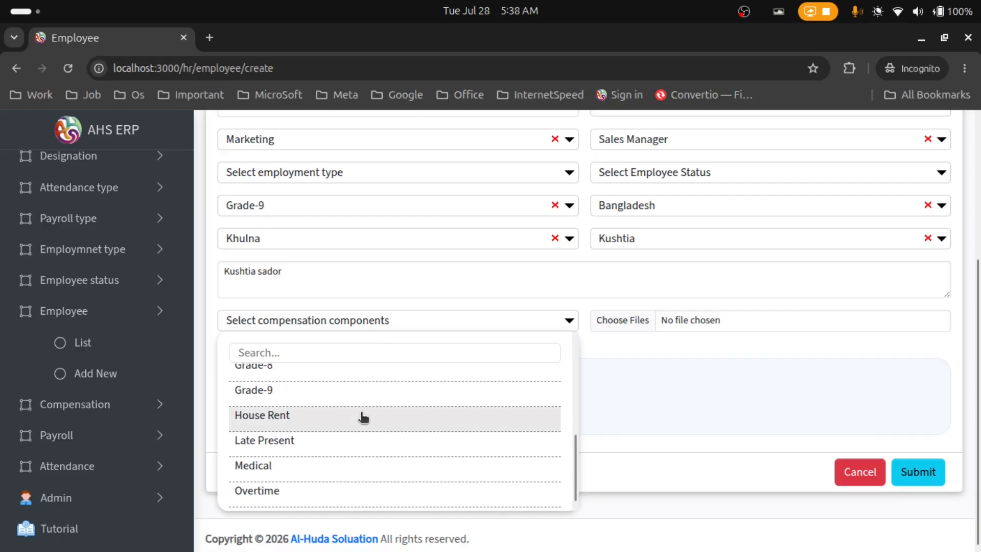
{"action": "scroll", "coordinate": [356, 460], "scroll_direction": "up", "scroll_amount": 4}
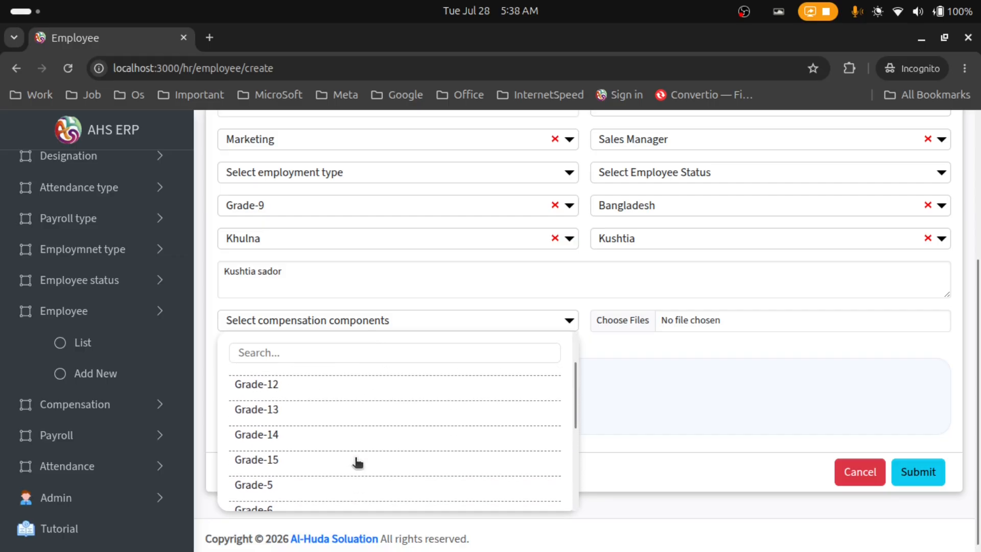
{"action": "scroll", "coordinate": [358, 462], "scroll_direction": "up", "scroll_amount": 3}
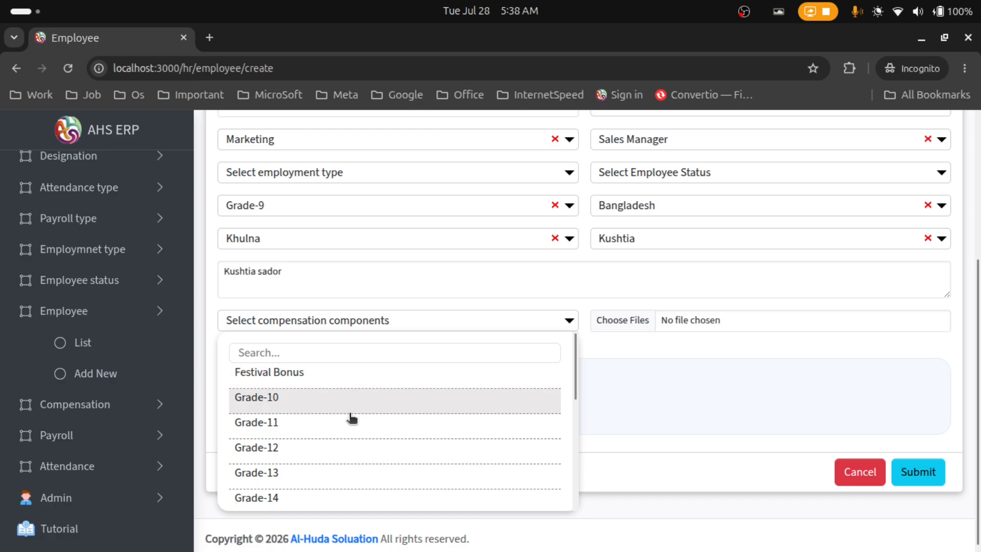
{"action": "scroll", "coordinate": [351, 434], "scroll_direction": "down", "scroll_amount": 5}
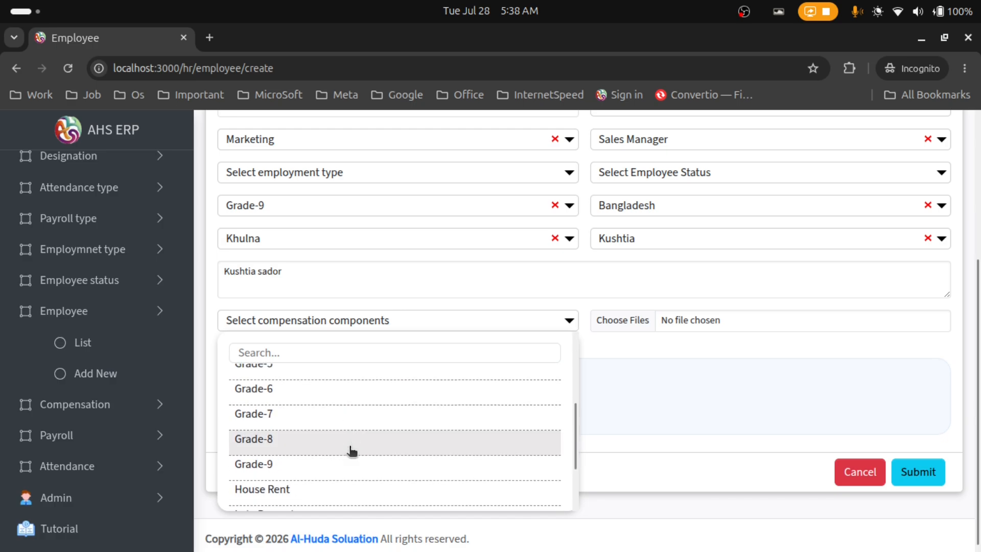
{"action": "left_click", "coordinate": [613, 503]}
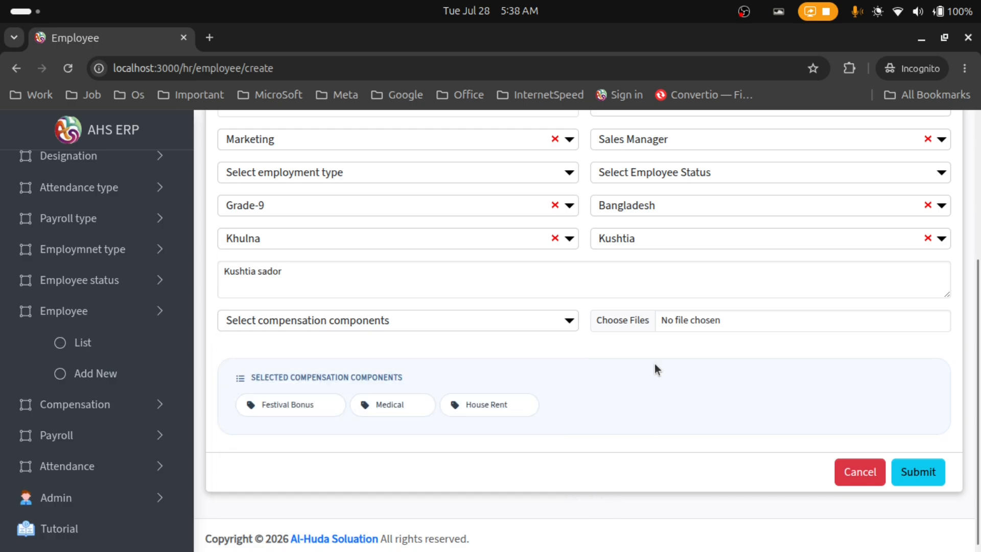
Attach images.jpeg from Downloads as the employee photo, re-attaching it once
{"action": "left_click", "coordinate": [643, 325]}
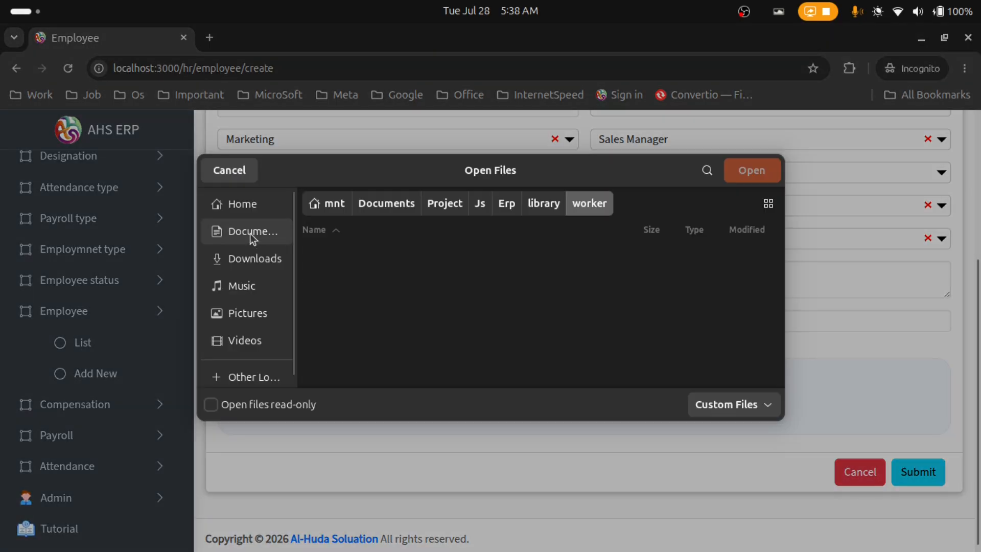
{"action": "left_click", "coordinate": [255, 259]}
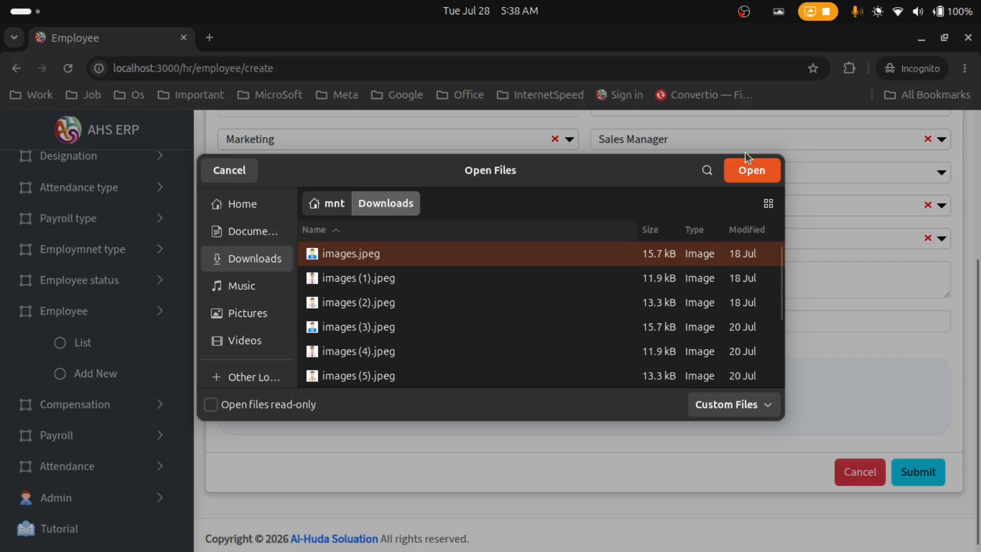
{"action": "left_click", "coordinate": [756, 166]}
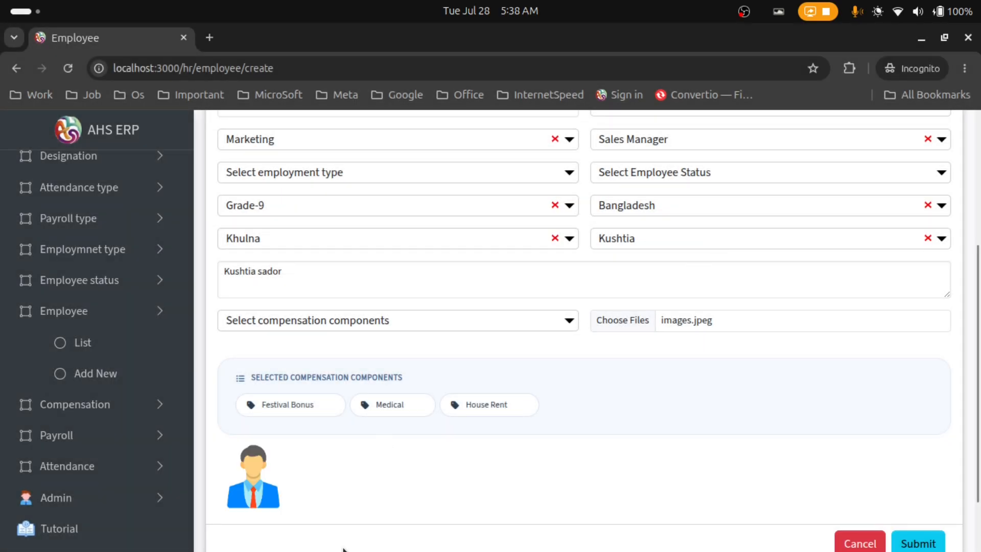
{"action": "scroll", "coordinate": [335, 456], "scroll_direction": "down", "scroll_amount": 2}
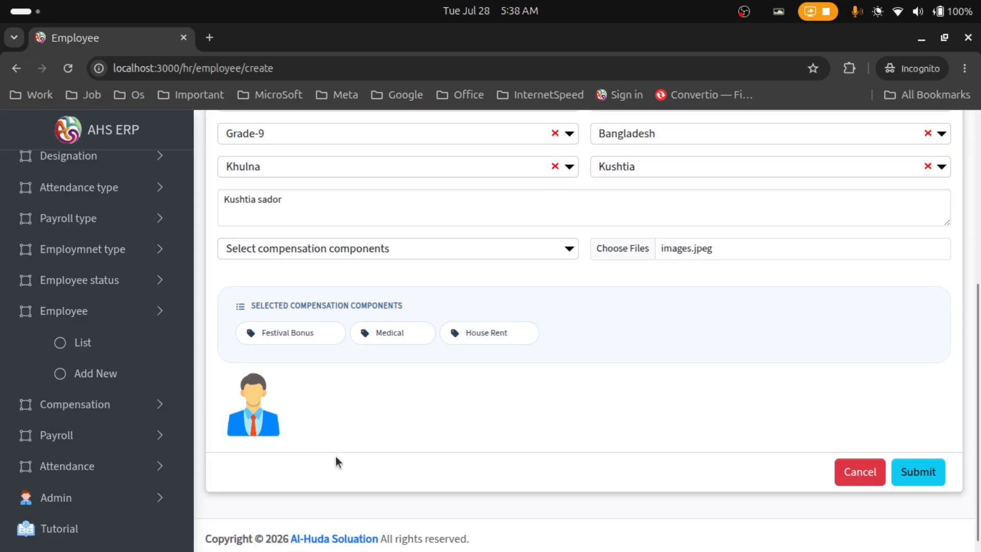
{"action": "left_click", "coordinate": [276, 371]}
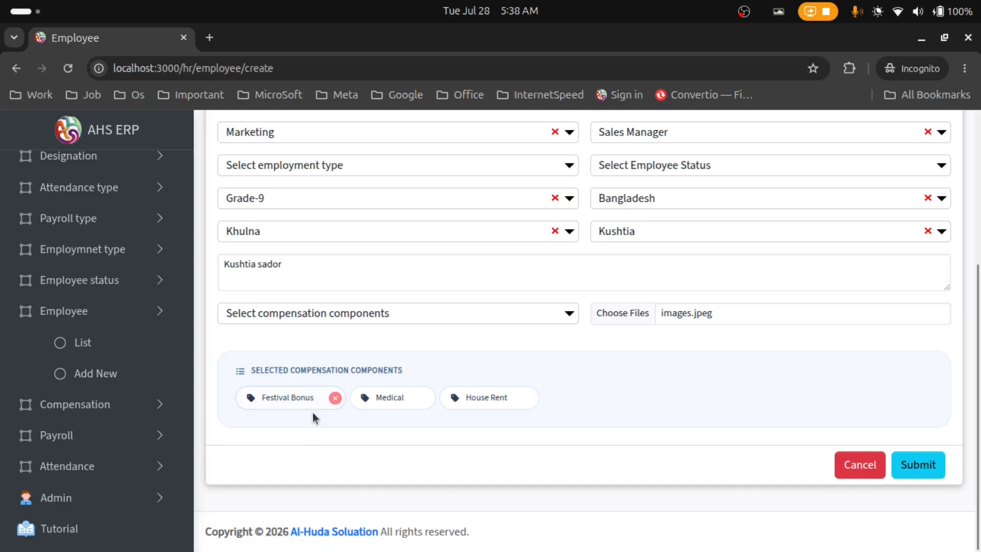
{"action": "left_click", "coordinate": [630, 317]}
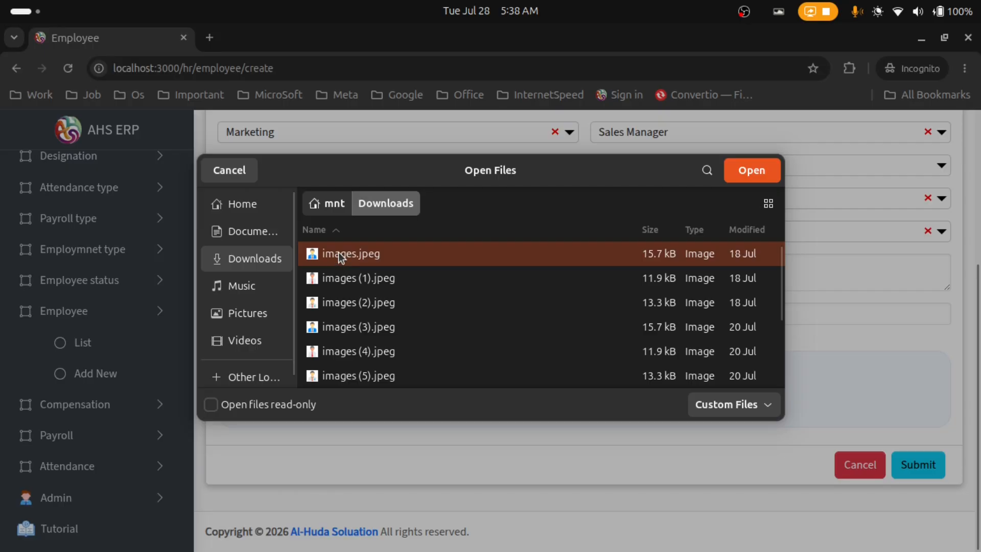
{"action": "left_click", "coordinate": [745, 172]}
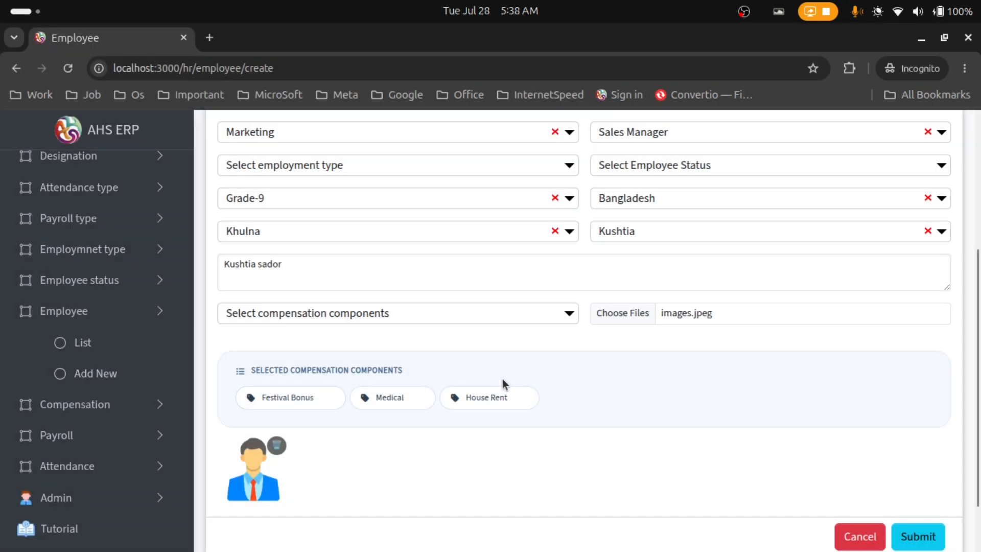
Remove House Rent from the compensation components and add it back
{"action": "left_click", "coordinate": [528, 398]}
{"action": "left_click", "coordinate": [440, 320]}
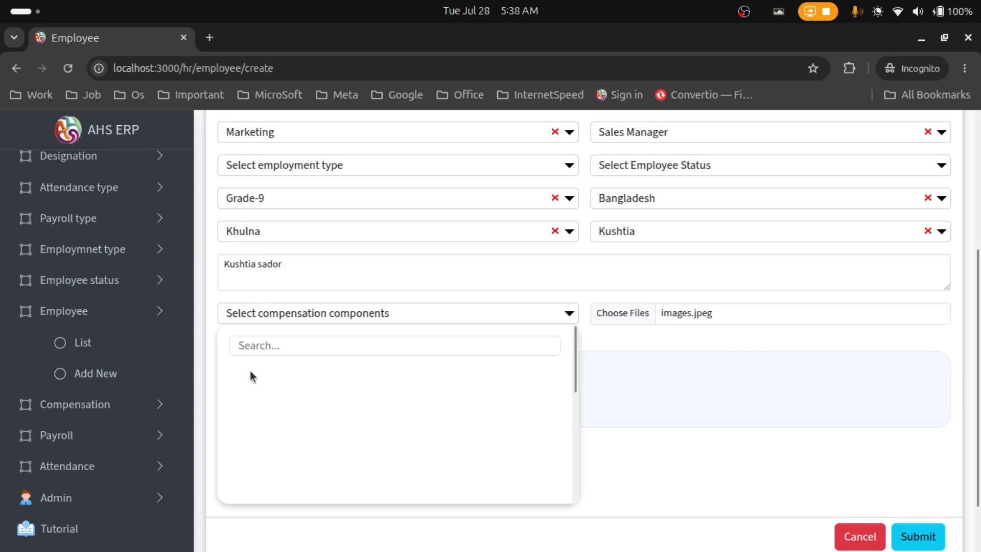
{"action": "scroll", "coordinate": [302, 424], "scroll_direction": "down", "scroll_amount": 5}
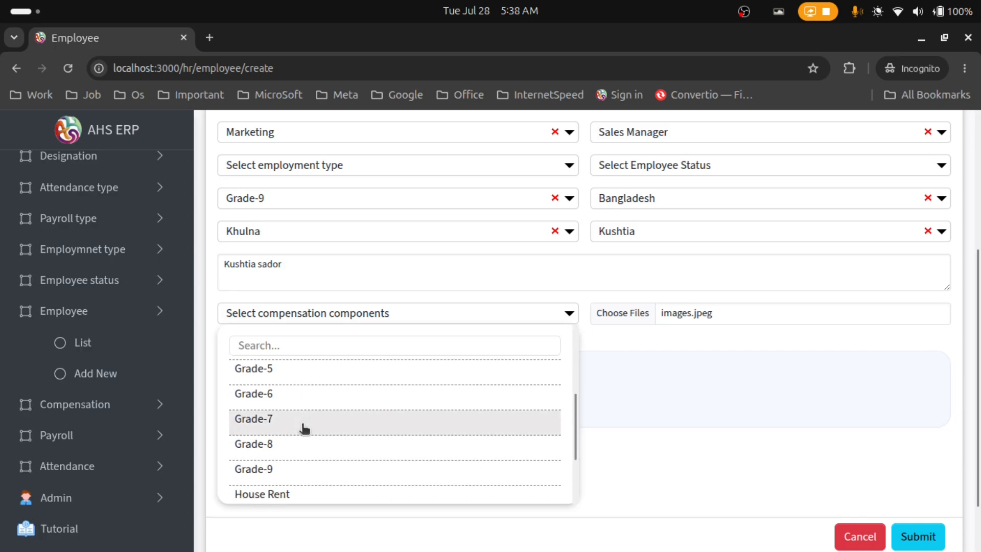
{"action": "left_click", "coordinate": [311, 495]}
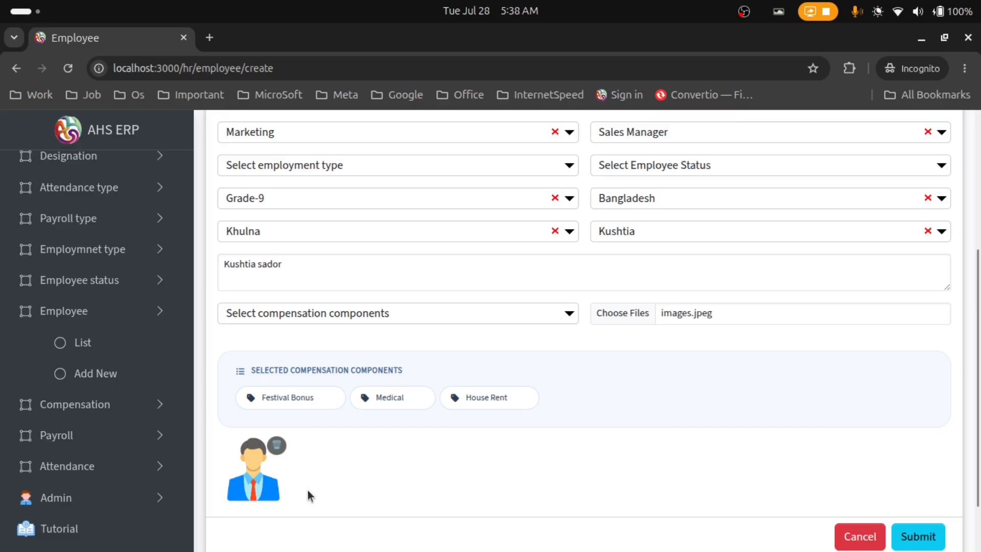
{"action": "scroll", "coordinate": [613, 460], "scroll_direction": "down", "scroll_amount": 2}
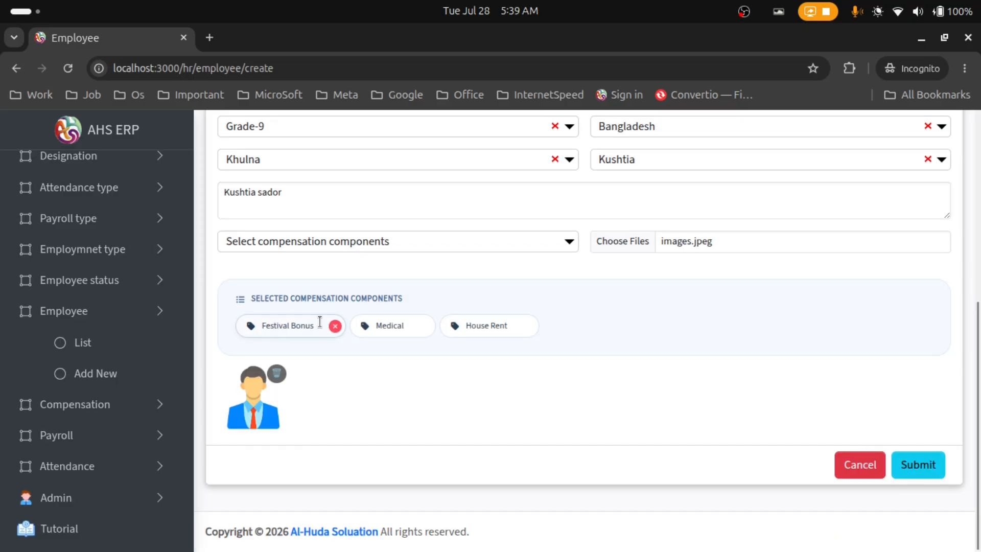
After the submit is rejected, set employment type Full time and employee status Active
{"action": "left_click", "coordinate": [924, 472]}
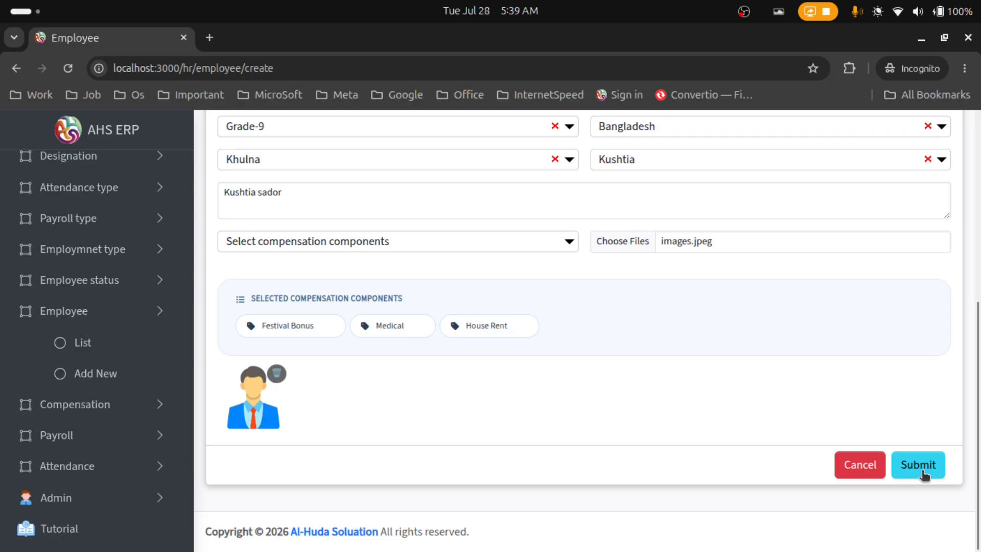
{"action": "scroll", "coordinate": [575, 379], "scroll_direction": "up", "scroll_amount": 6}
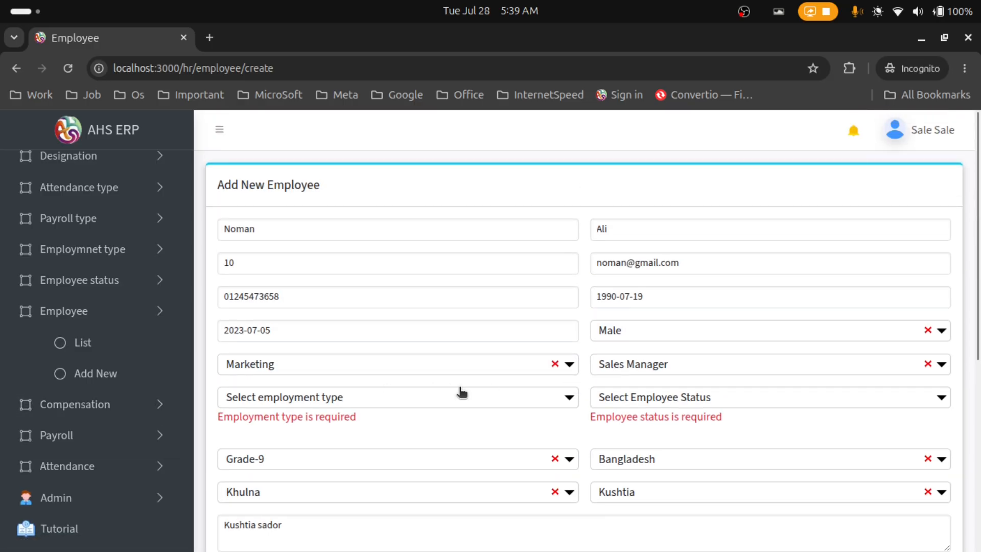
{"action": "scroll", "coordinate": [446, 347], "scroll_direction": "down", "scroll_amount": 3}
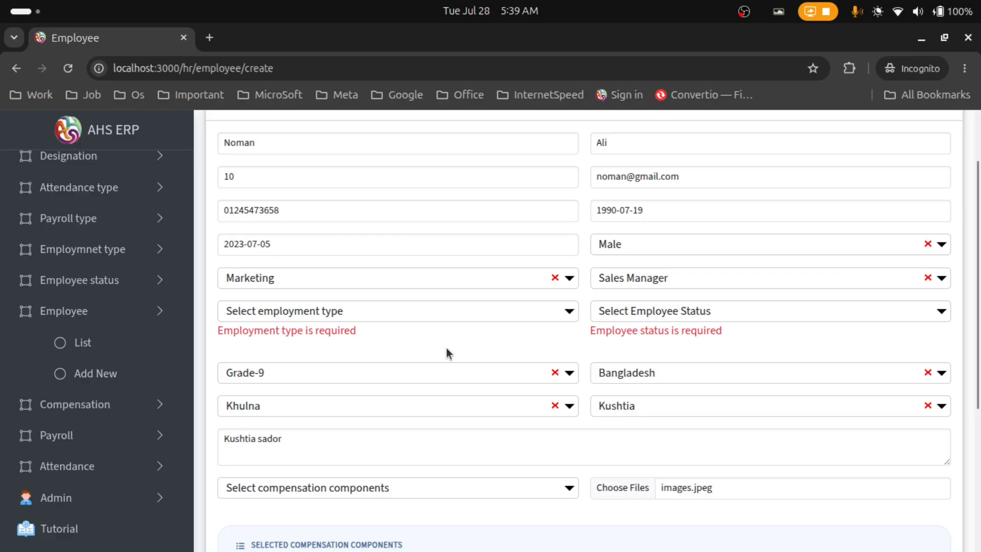
{"action": "left_click", "coordinate": [400, 319]}
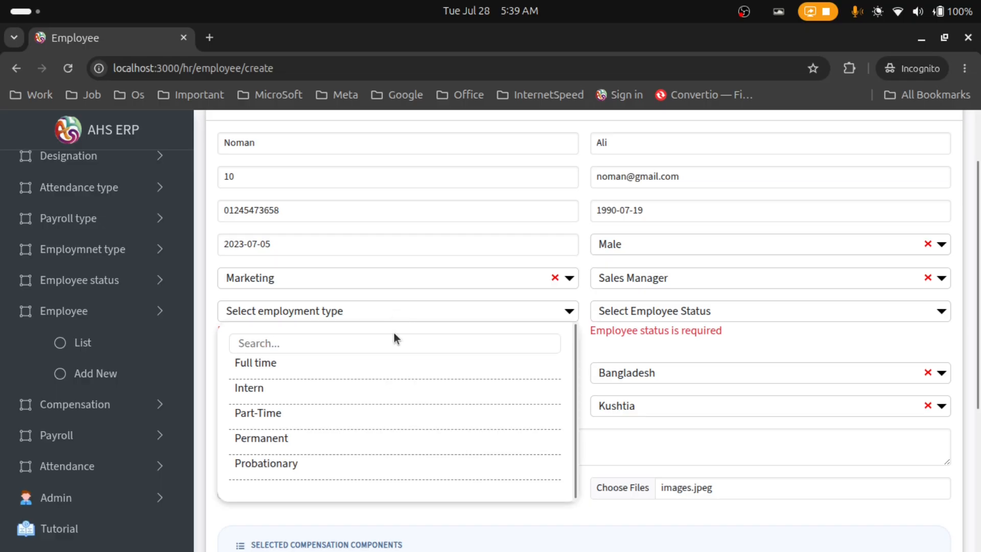
{"action": "left_click", "coordinate": [397, 372]}
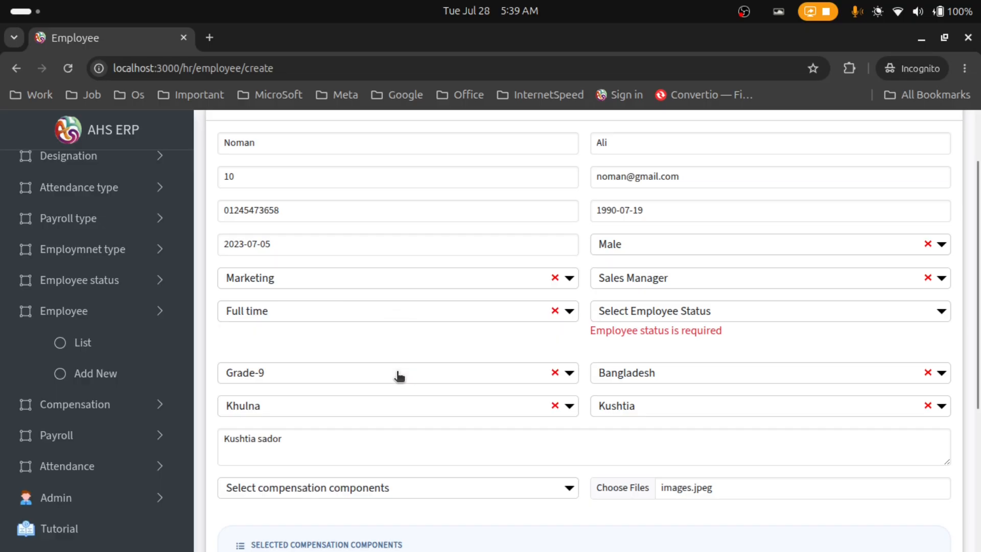
{"action": "left_click", "coordinate": [665, 319]}
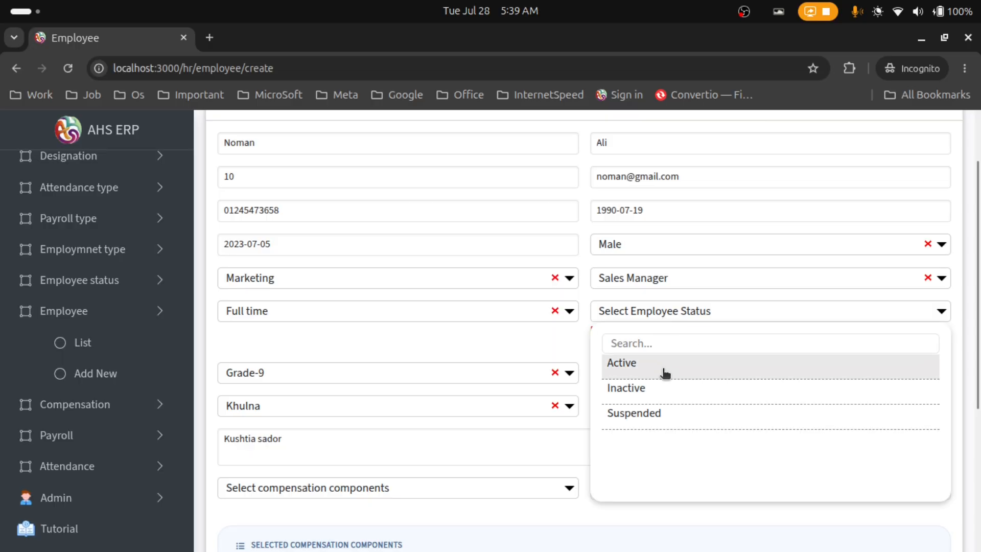
{"action": "left_click", "coordinate": [665, 372]}
{"action": "scroll", "coordinate": [665, 375], "scroll_direction": "down", "scroll_amount": 4}
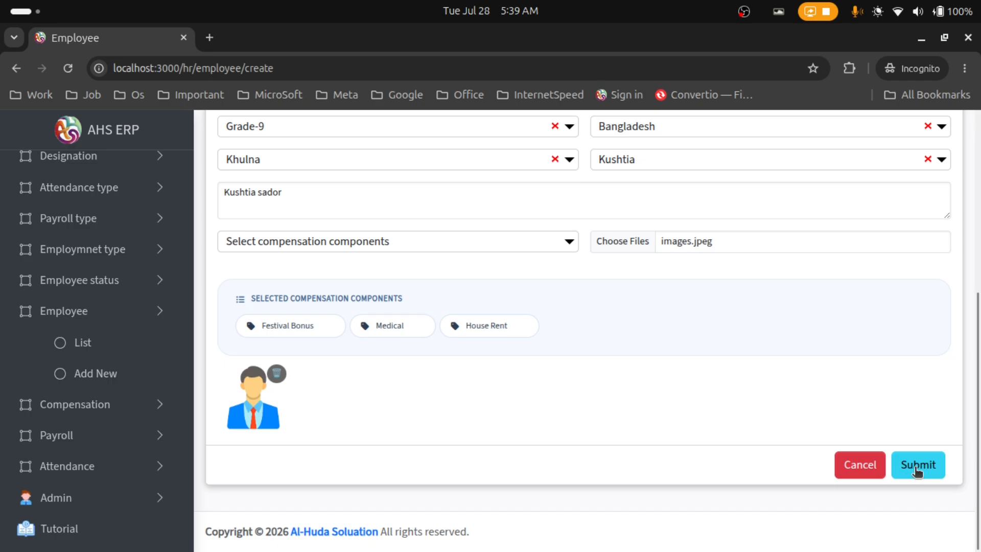
Submit the new employee and check the Id 10 Marketing, Sales Manager, Active row
{"action": "left_click", "coordinate": [917, 468]}
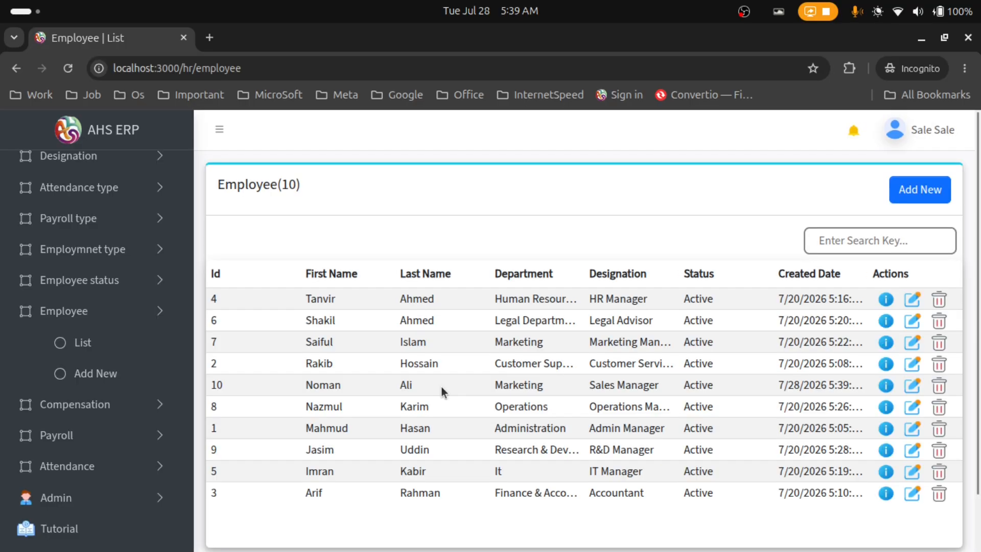
{"action": "scroll", "coordinate": [446, 390], "scroll_direction": "down", "scroll_amount": 2}
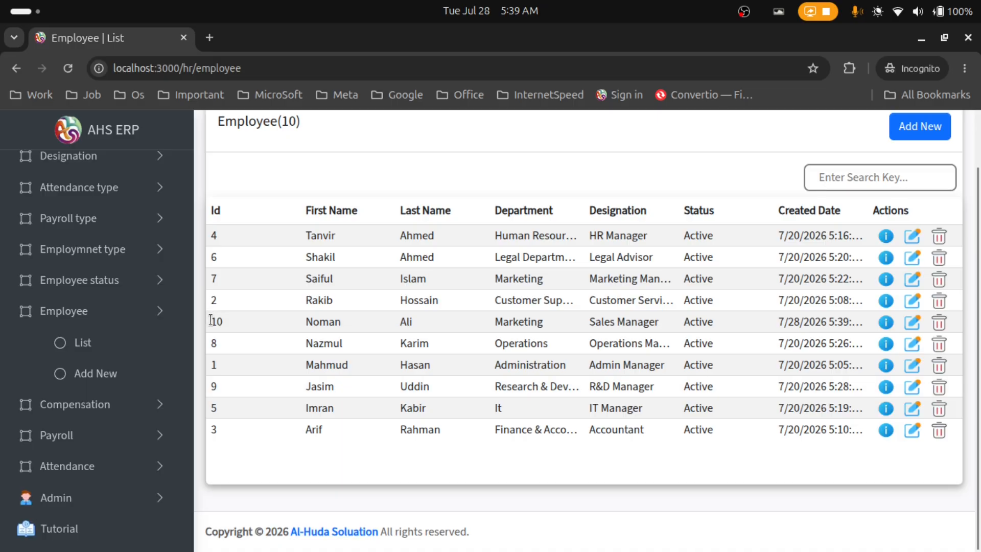
{"action": "left_click_drag", "start_coordinate": [220, 320], "coordinate": [803, 322]}
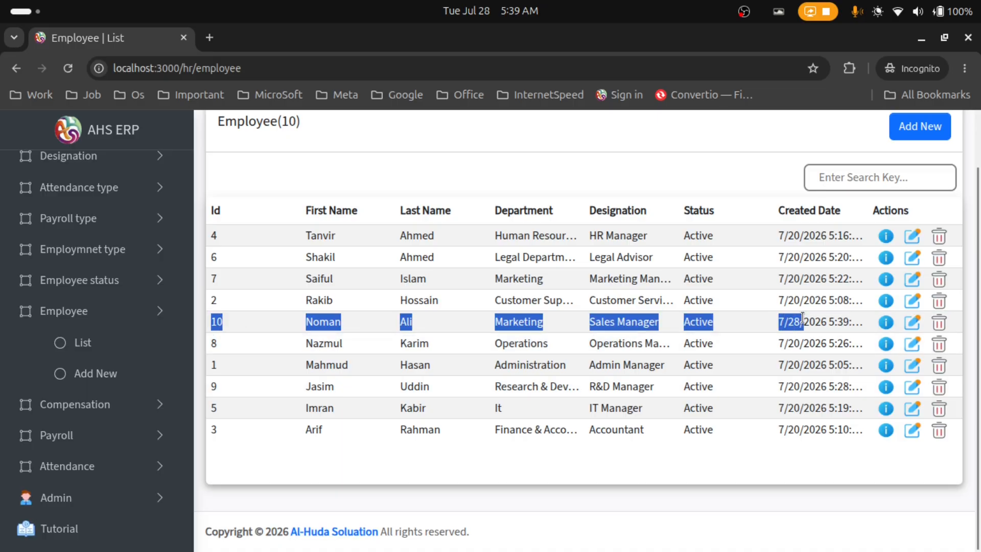
{"action": "left_click", "coordinate": [507, 179]}
Search the employee list by the employee's name and open Id 10's details
{"action": "left_click", "coordinate": [819, 179]}
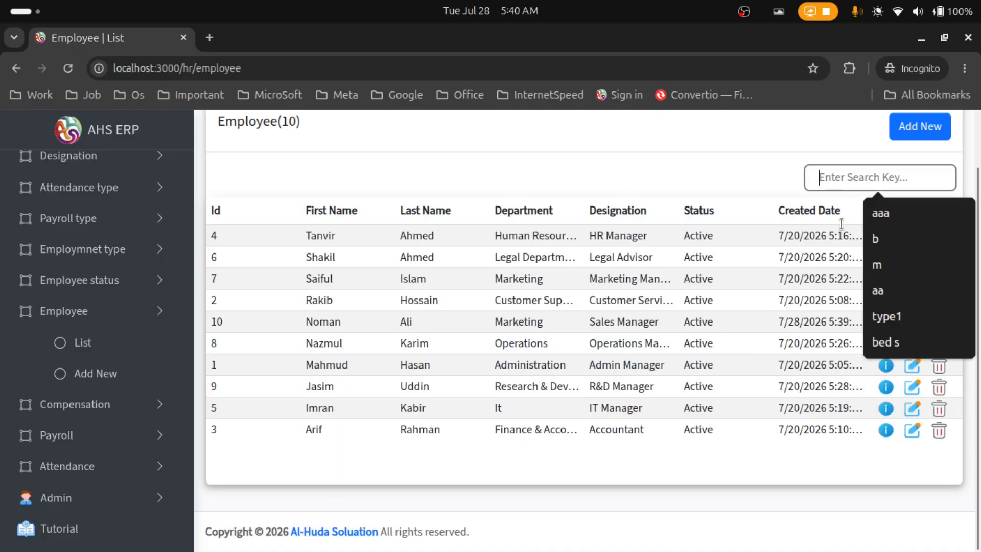
{"action": "type", "text": "noman"}
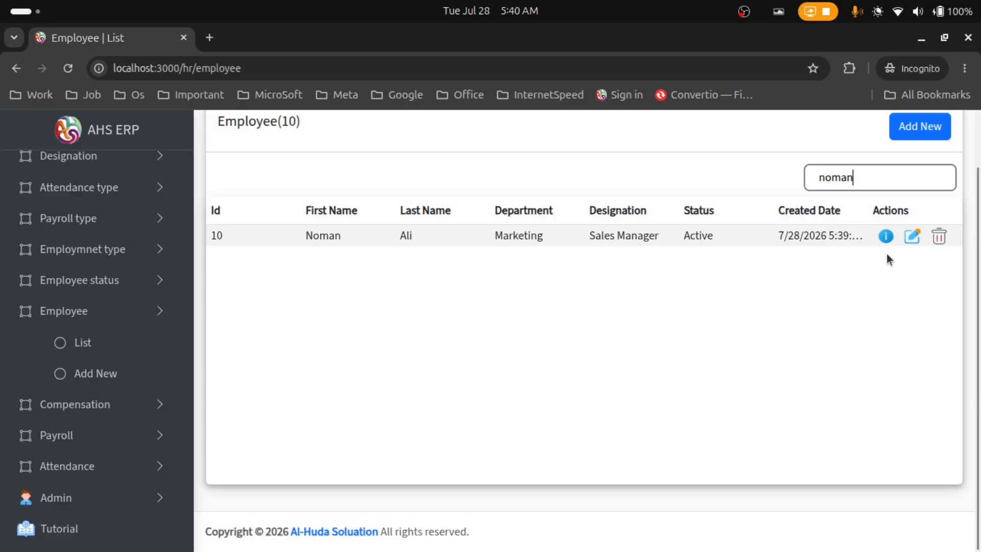
{"action": "left_click", "coordinate": [886, 237]}
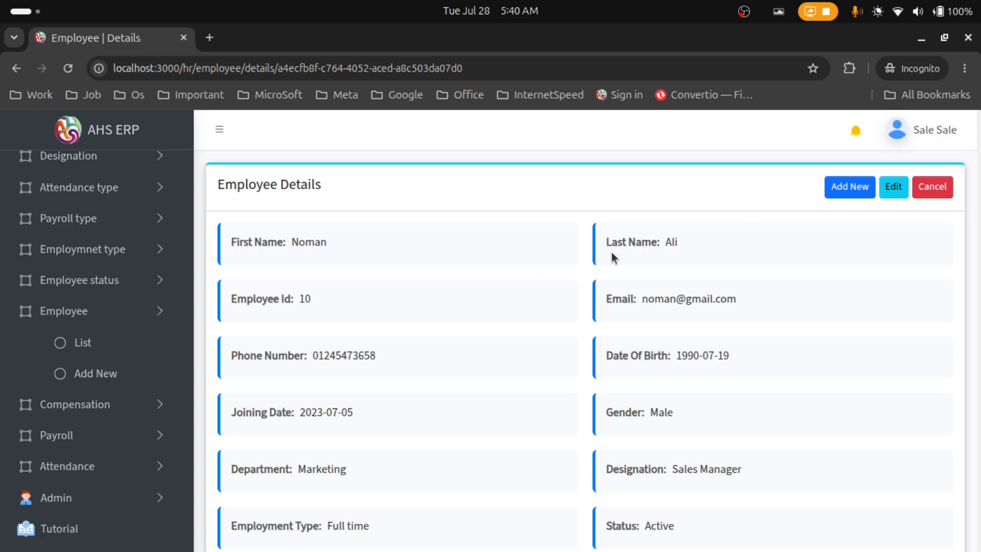
{"action": "scroll", "coordinate": [477, 271], "scroll_direction": "down", "scroll_amount": 3}
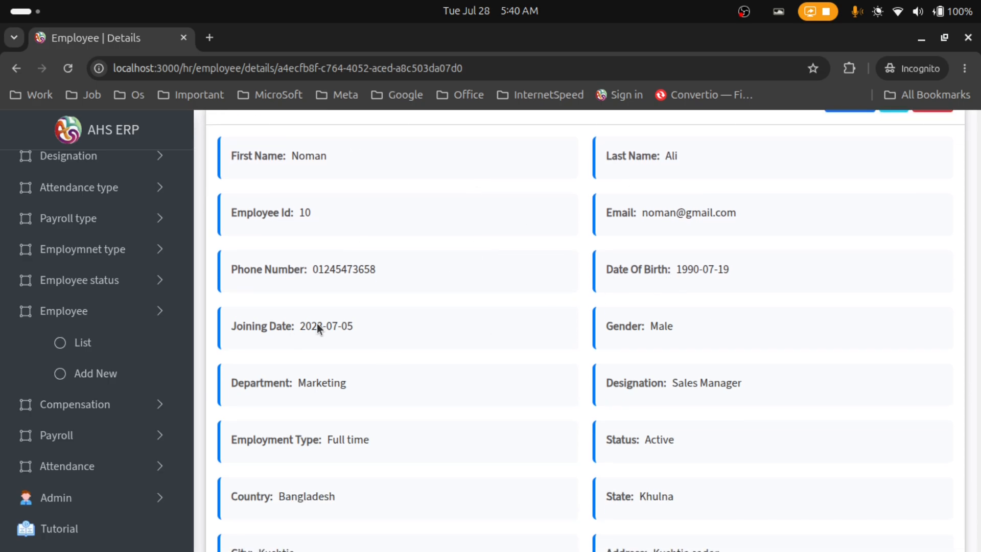
{"action": "scroll", "coordinate": [461, 299], "scroll_direction": "down", "scroll_amount": 3}
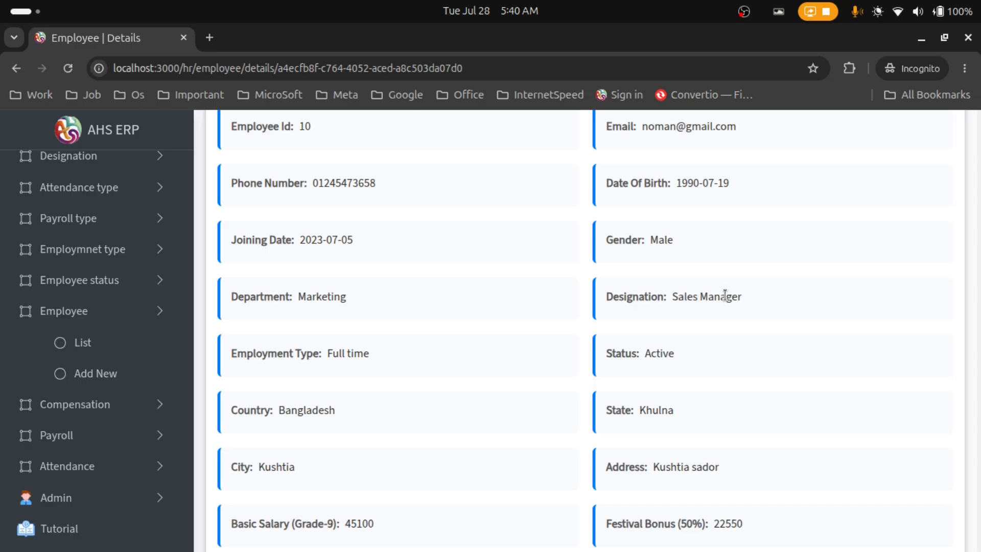
{"action": "scroll", "coordinate": [378, 306], "scroll_direction": "down", "scroll_amount": 3}
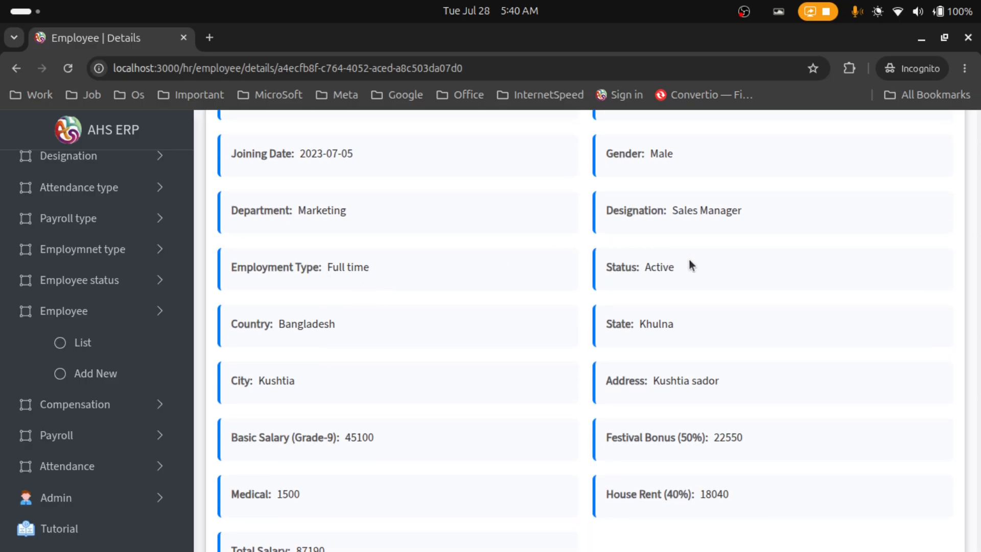
{"action": "scroll", "coordinate": [403, 321], "scroll_direction": "down", "scroll_amount": 3}
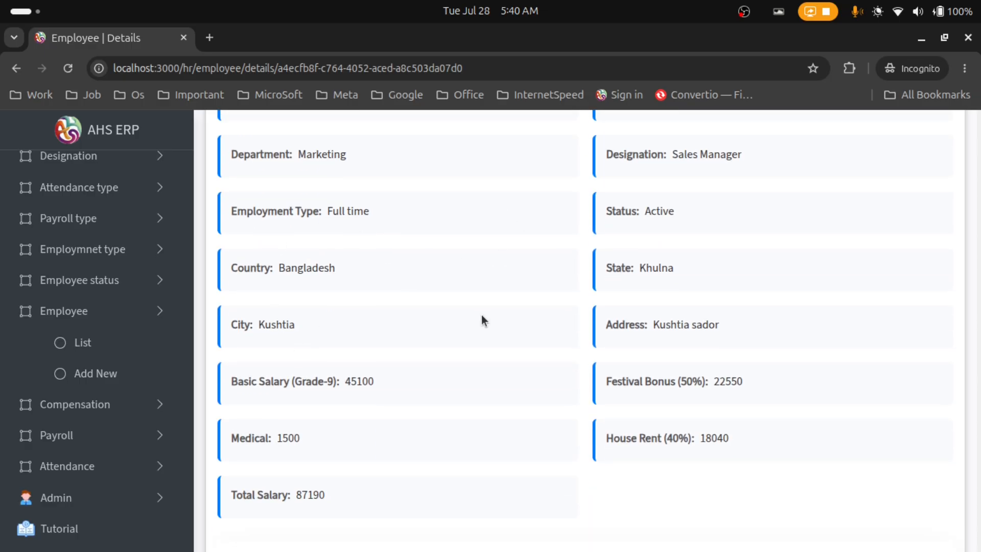
{"action": "scroll", "coordinate": [274, 329], "scroll_direction": "down", "scroll_amount": 3}
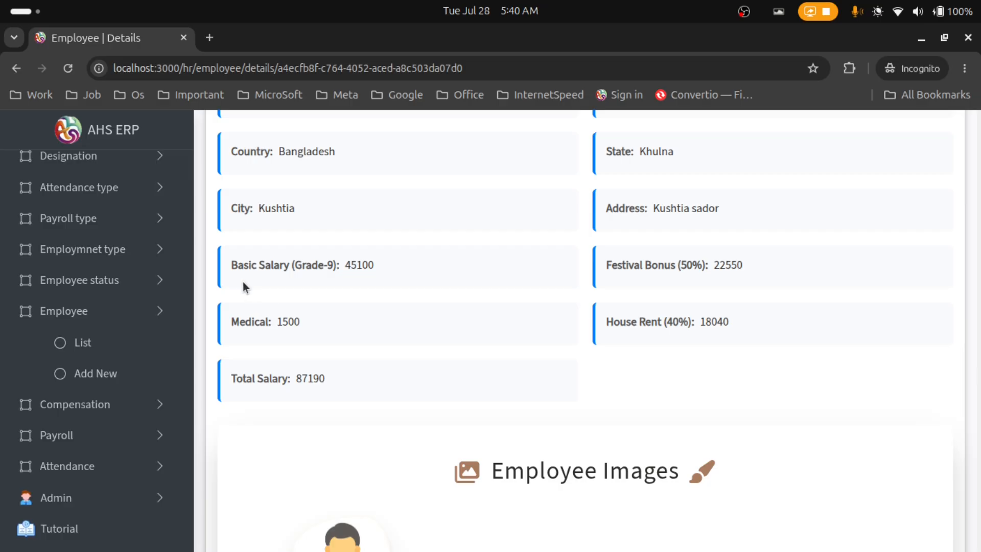
{"action": "left_click_drag", "start_coordinate": [231, 270], "coordinate": [384, 270]}
{"action": "left_click", "coordinate": [382, 272]}
{"action": "left_click_drag", "start_coordinate": [347, 271], "coordinate": [391, 271]}
{"action": "left_click", "coordinate": [392, 271]}
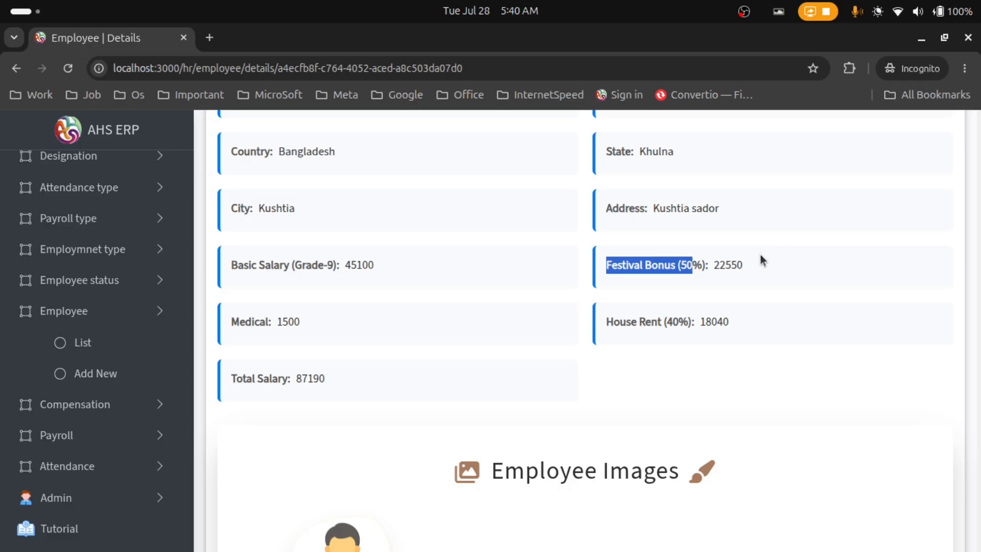
{"action": "left_click", "coordinate": [722, 265]}
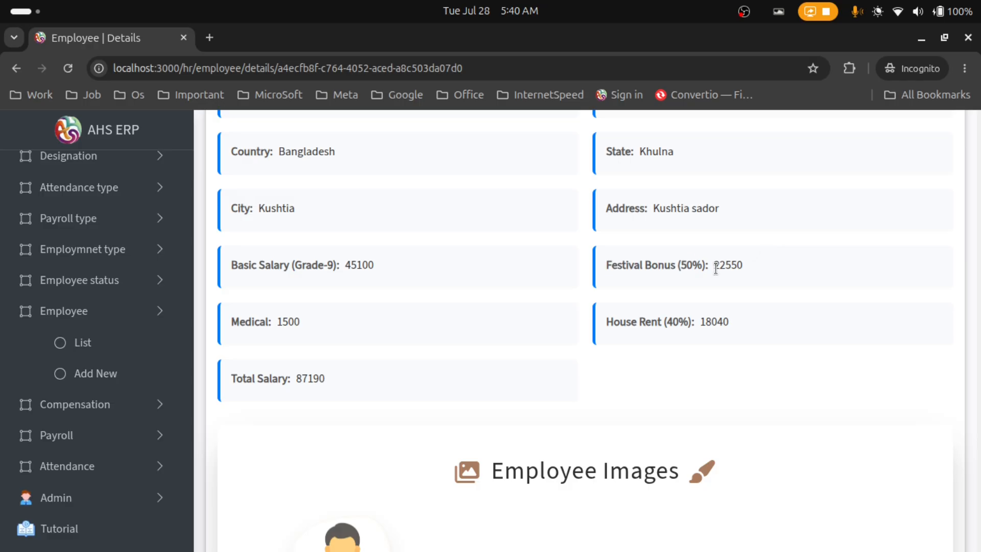
{"action": "left_click_drag", "start_coordinate": [714, 265], "coordinate": [749, 265]}
{"action": "left_click", "coordinate": [759, 266]}
{"action": "left_click_drag", "start_coordinate": [308, 325], "coordinate": [280, 320]}
{"action": "left_click", "coordinate": [606, 327]}
{"action": "left_click_drag", "start_coordinate": [701, 322], "coordinate": [722, 322]}
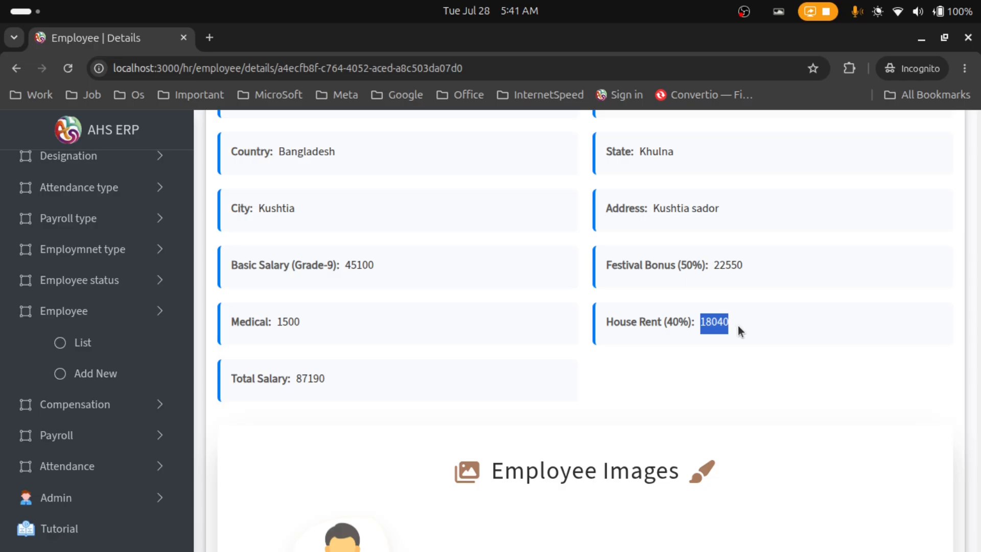
{"action": "left_click", "coordinate": [741, 325]}
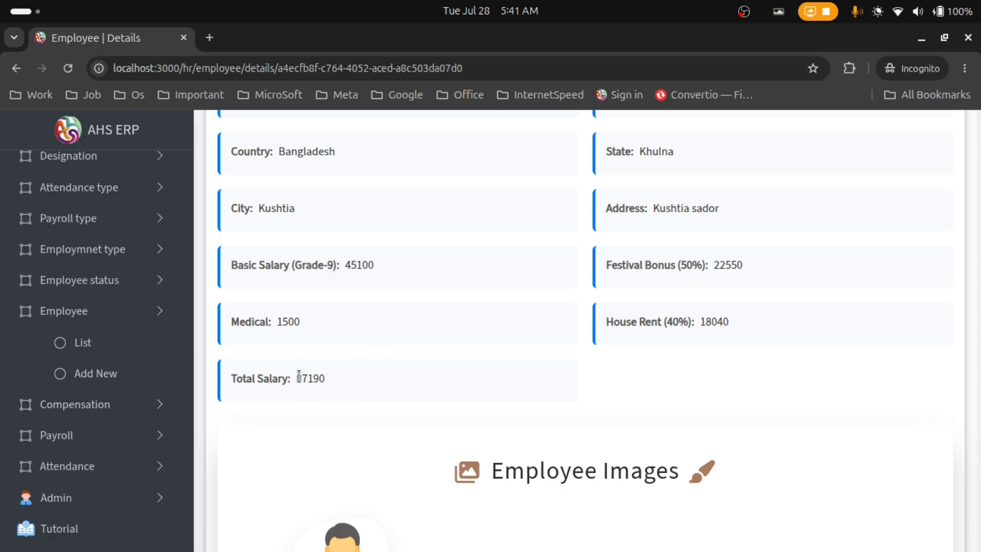
{"action": "left_click_drag", "start_coordinate": [297, 378], "coordinate": [332, 381]}
{"action": "scroll", "coordinate": [433, 370], "scroll_direction": "down", "scroll_amount": 2}
{"action": "scroll", "coordinate": [442, 392], "scroll_direction": "down", "scroll_amount": 2}
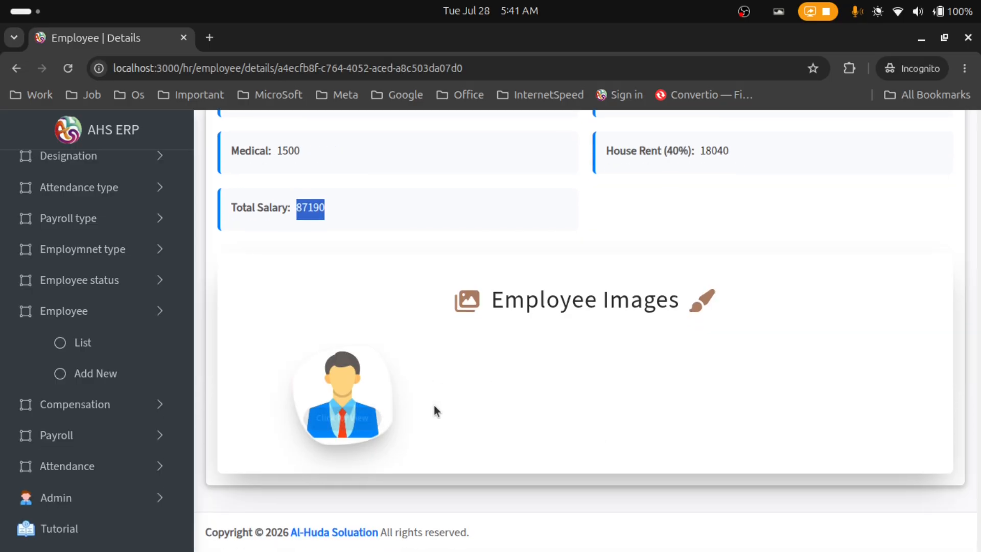
{"action": "left_click", "coordinate": [348, 394]}
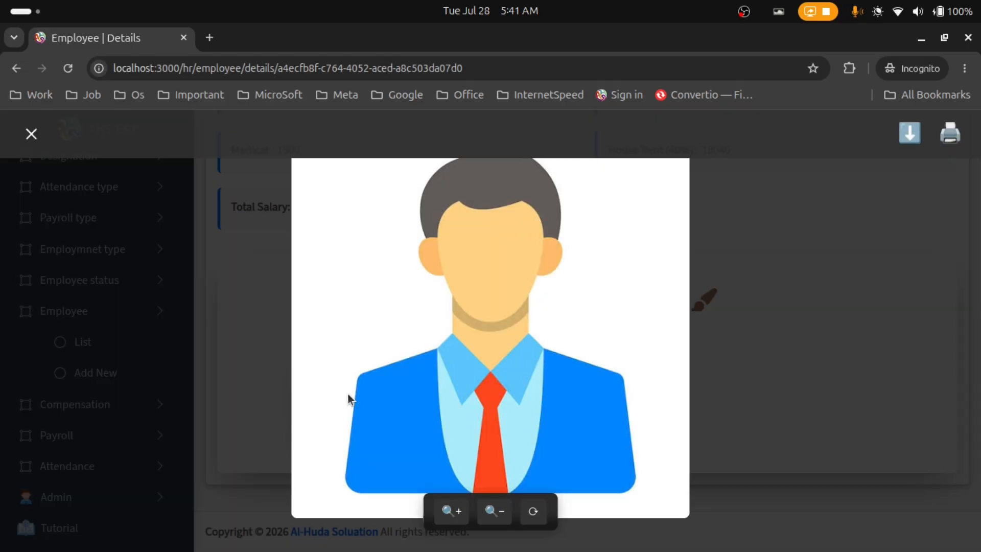
{"action": "left_click", "coordinate": [466, 515]}
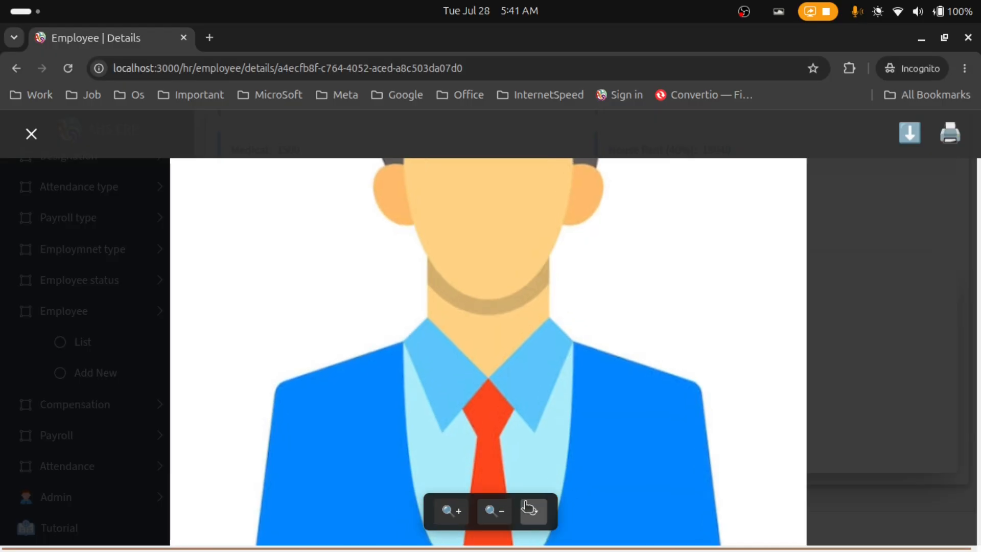
{"action": "left_click", "coordinate": [532, 510]}
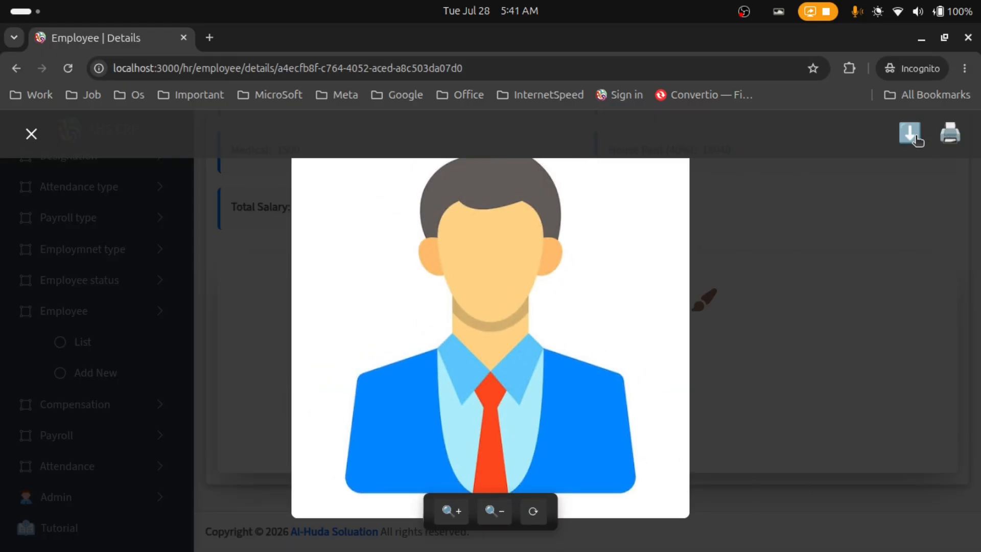
{"action": "left_click", "coordinate": [32, 136]}
{"action": "scroll", "coordinate": [603, 373], "scroll_direction": "up", "scroll_amount": 10}
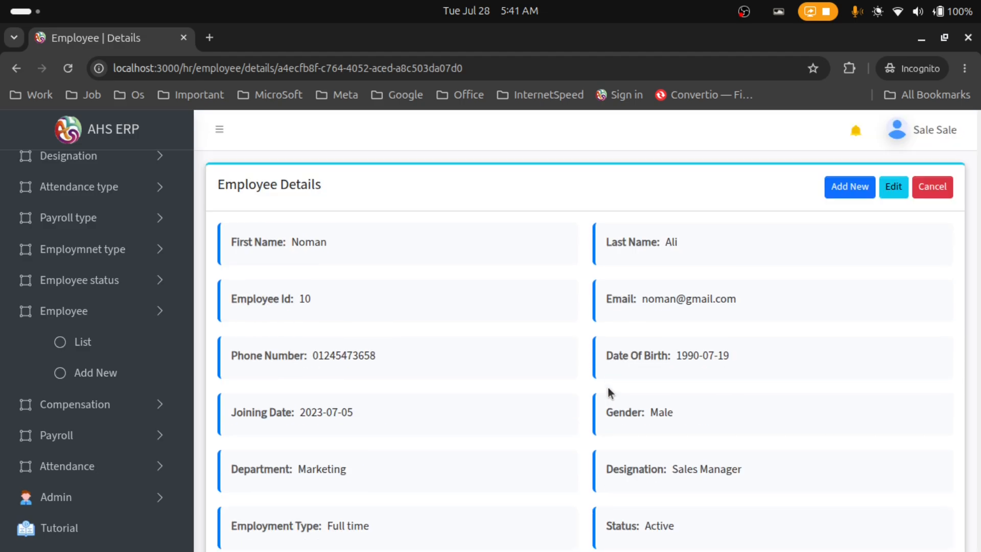
Edit employee Id 10: drop House Rent and replace the photo with images (1).jpeg
{"action": "left_click", "coordinate": [894, 186]}
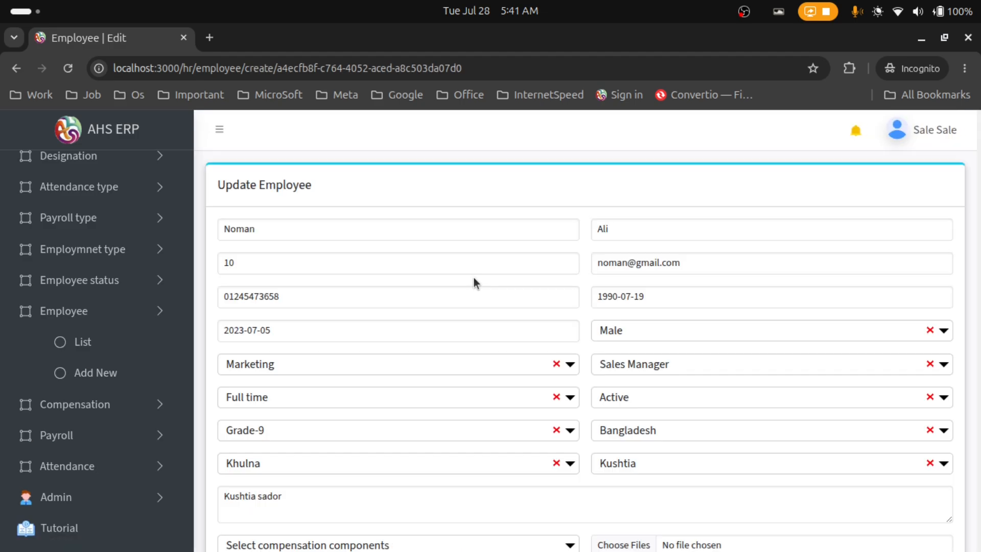
{"action": "scroll", "coordinate": [474, 277], "scroll_direction": "down", "scroll_amount": 6}
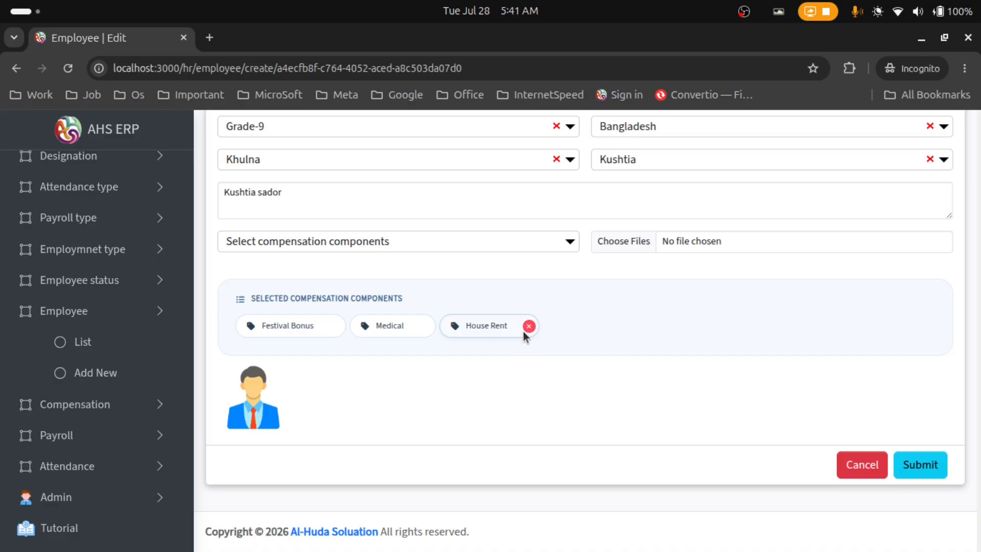
{"action": "left_click", "coordinate": [529, 327]}
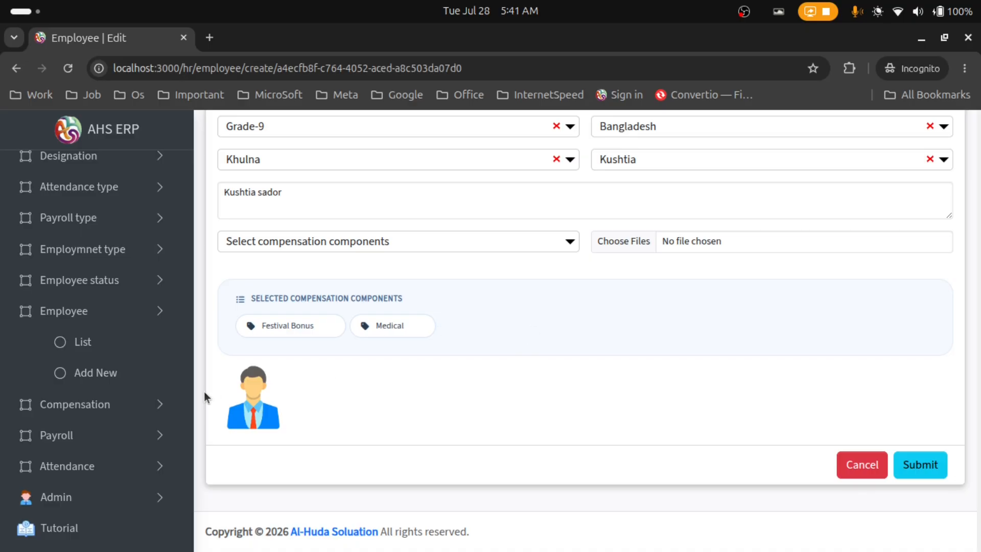
{"action": "left_click", "coordinate": [276, 376]}
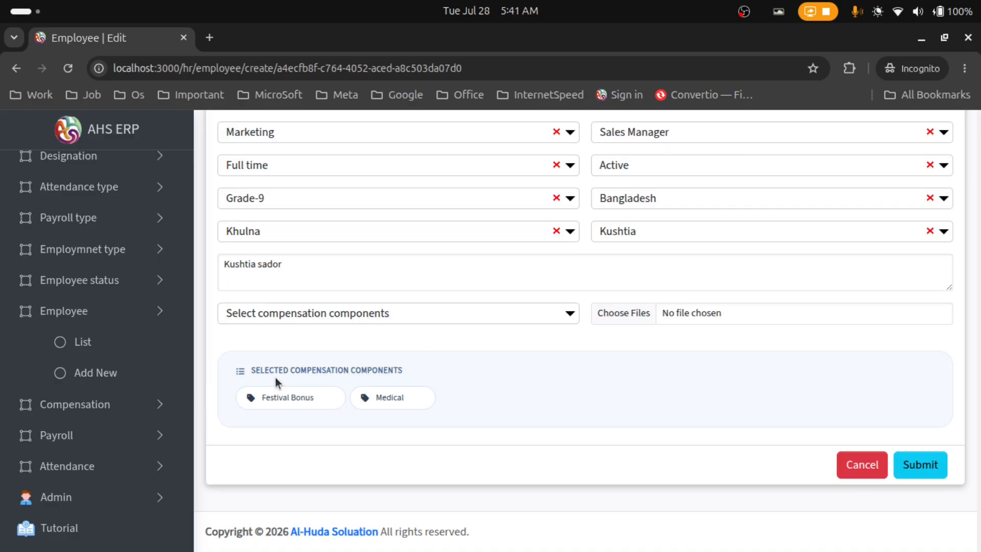
{"action": "left_click", "coordinate": [614, 315]}
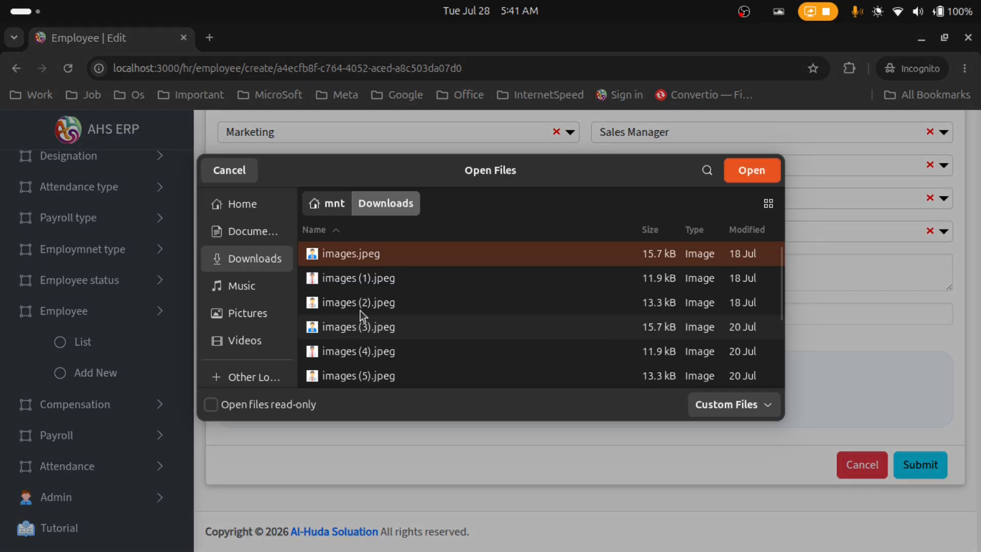
{"action": "left_click", "coordinate": [400, 277]}
{"action": "left_click", "coordinate": [740, 176]}
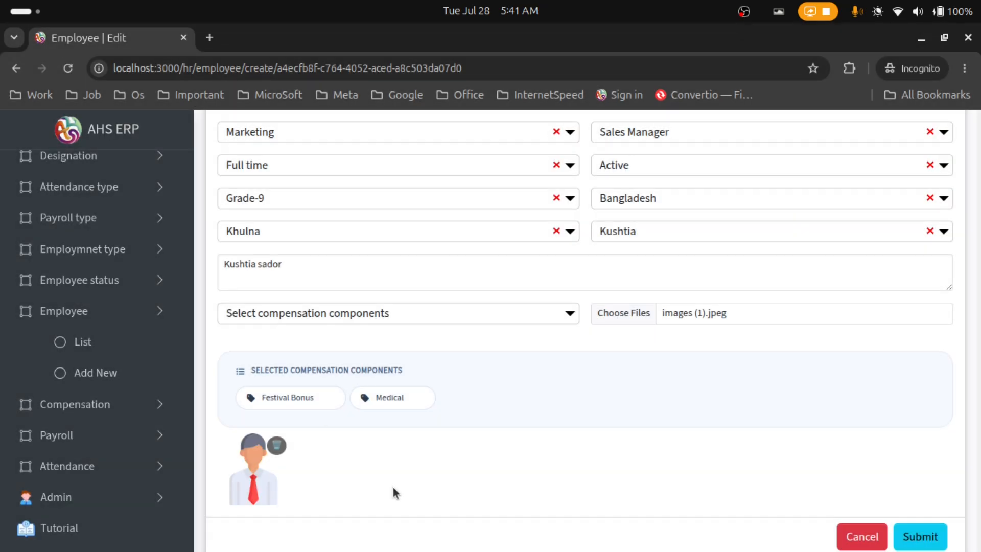
Keep the designation as Sales Manager and save the updated employee record
{"action": "scroll", "coordinate": [600, 458], "scroll_direction": "up", "scroll_amount": 5}
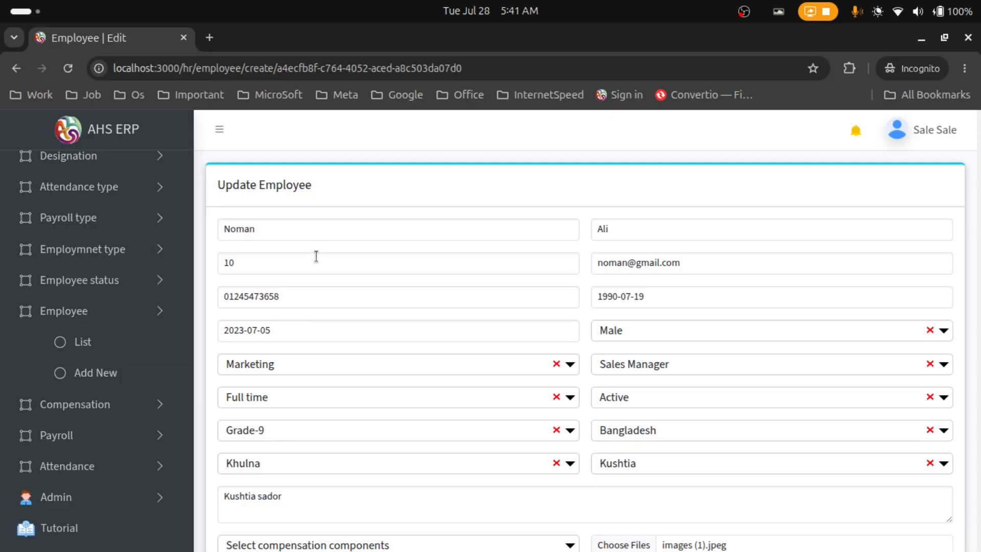
{"action": "left_click", "coordinate": [629, 370]}
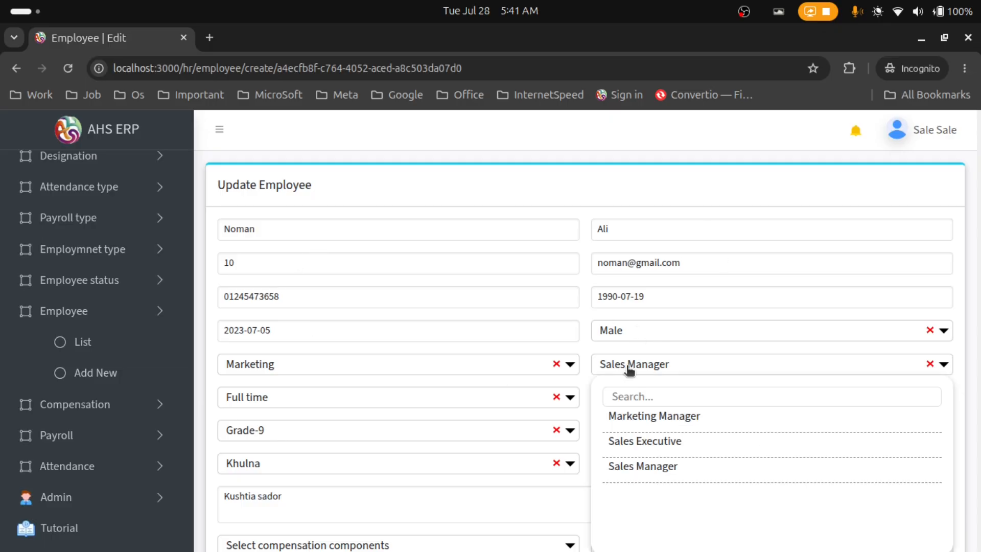
{"action": "left_click", "coordinate": [629, 370]}
{"action": "scroll", "coordinate": [633, 245], "scroll_direction": "down", "scroll_amount": 3}
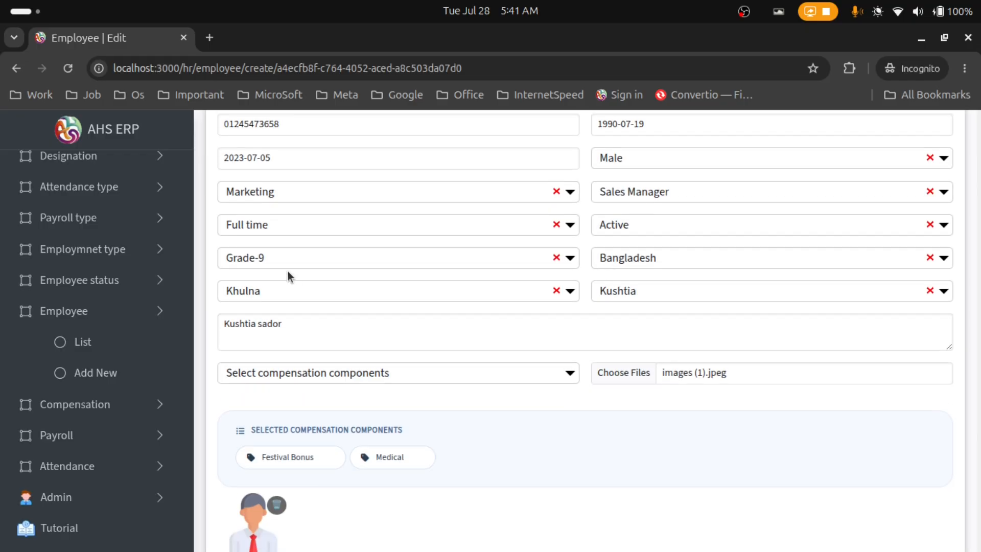
{"action": "scroll", "coordinate": [786, 420], "scroll_direction": "down", "scroll_amount": 3}
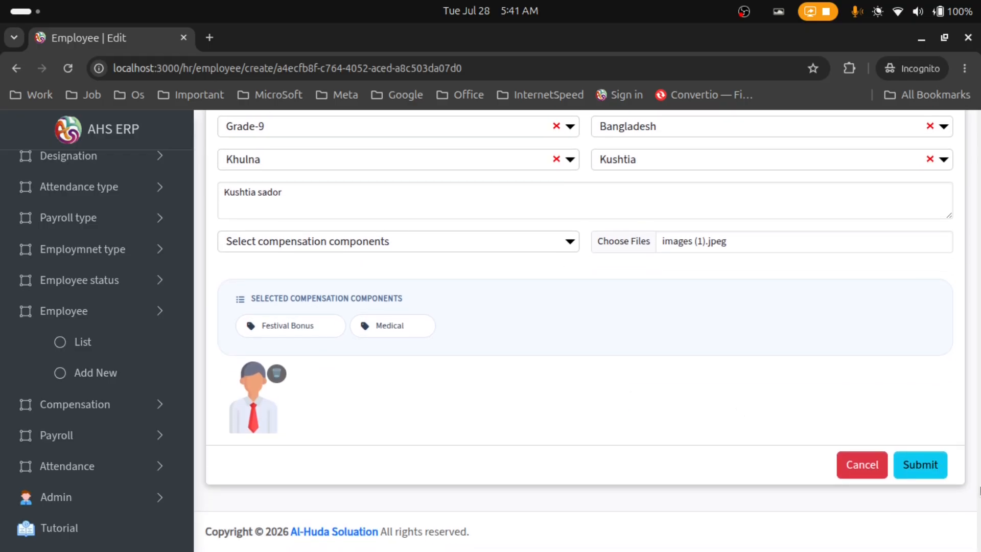
{"action": "left_click", "coordinate": [923, 469]}
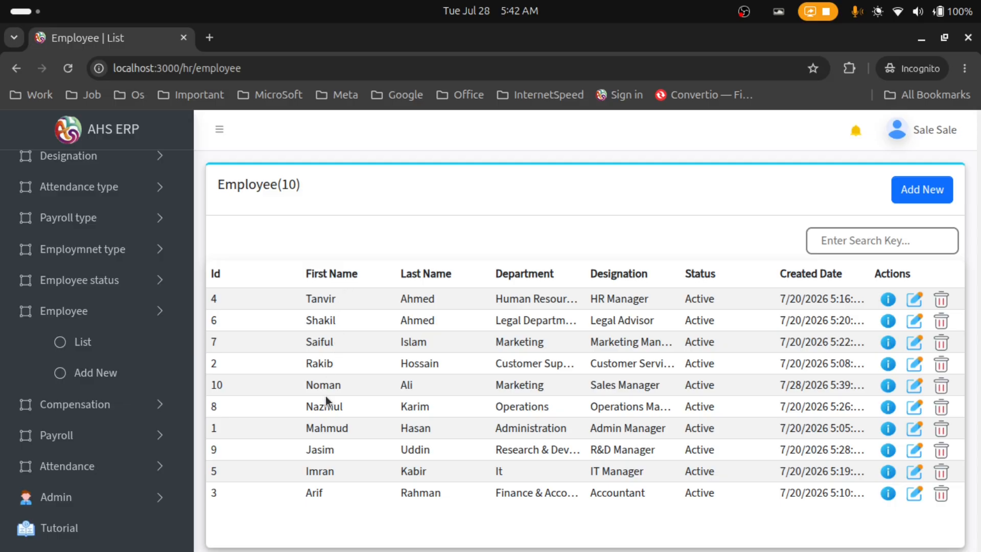
{"action": "left_click", "coordinate": [887, 386]}
{"action": "scroll", "coordinate": [597, 378], "scroll_direction": "down", "scroll_amount": 5}
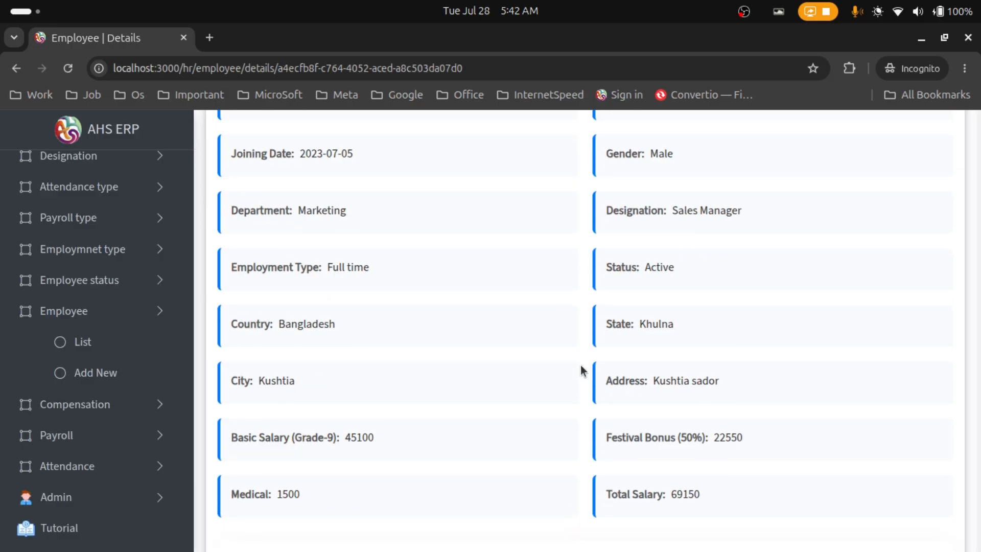
{"action": "scroll", "coordinate": [581, 365], "scroll_direction": "down", "scroll_amount": 3}
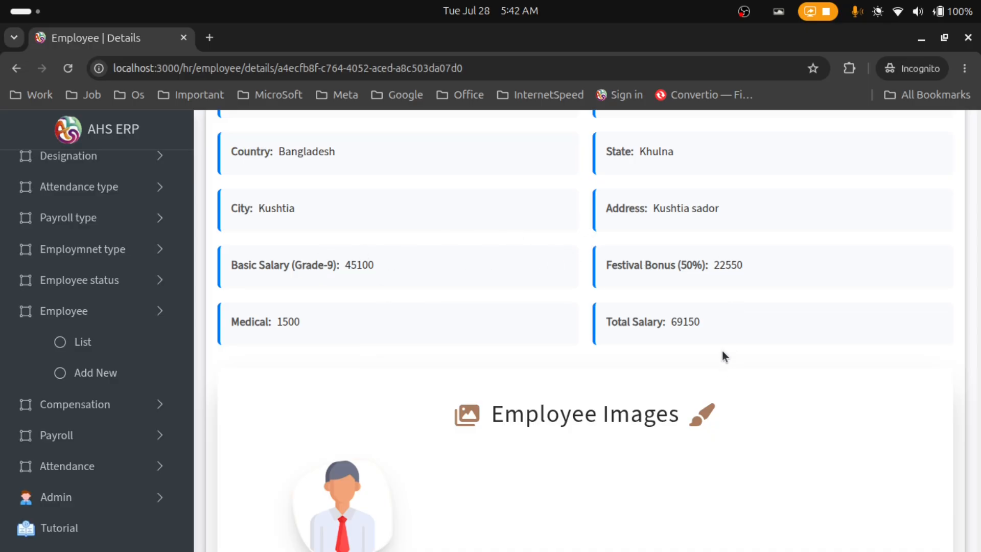
{"action": "left_click_drag", "start_coordinate": [719, 321], "coordinate": [641, 315]}
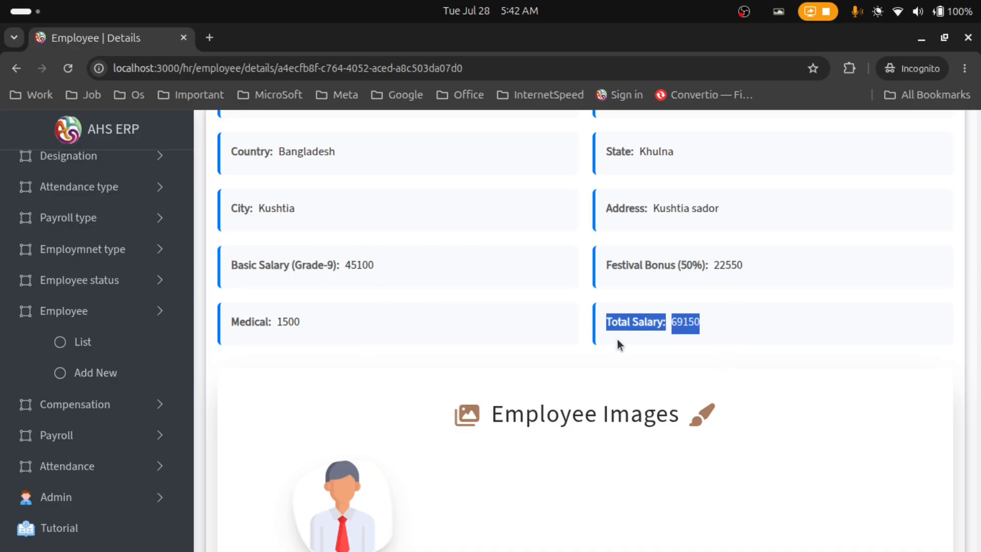
{"action": "scroll", "coordinate": [620, 350], "scroll_direction": "up", "scroll_amount": 10}
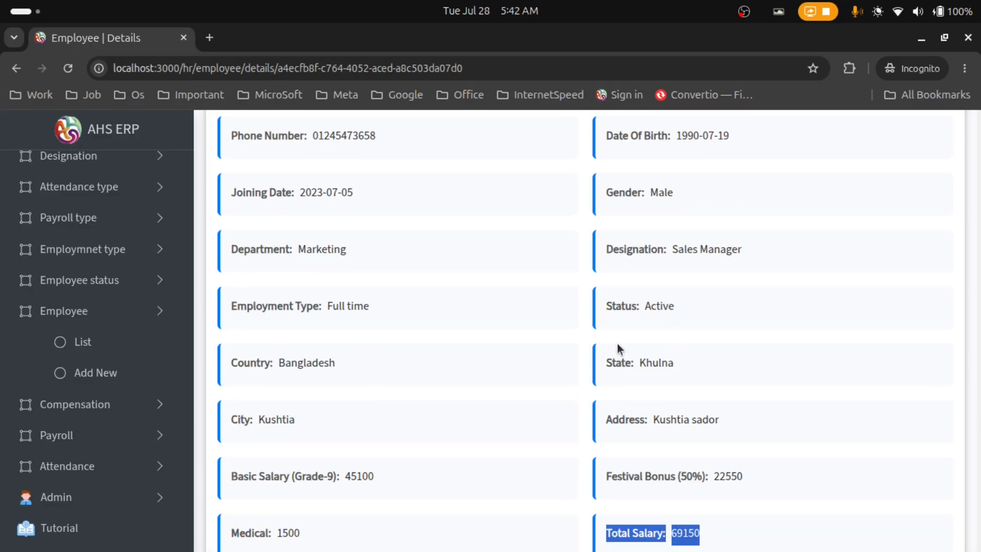
{"action": "left_click", "coordinate": [143, 341]}
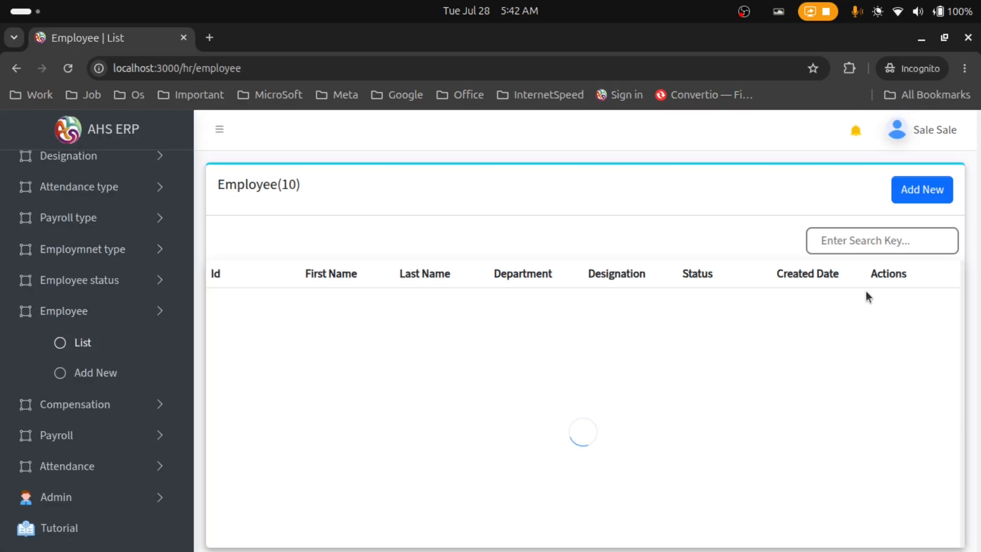
Find employee Id 10 by name, delete it, and clear the search box
{"action": "left_click", "coordinate": [865, 245]}
{"action": "type", "text": "noman"}
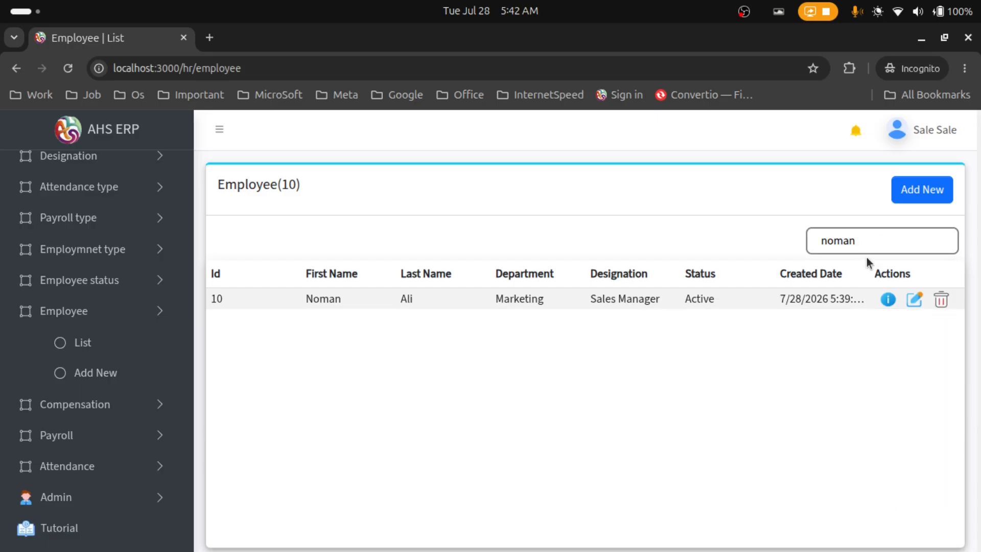
{"action": "left_click", "coordinate": [942, 301]}
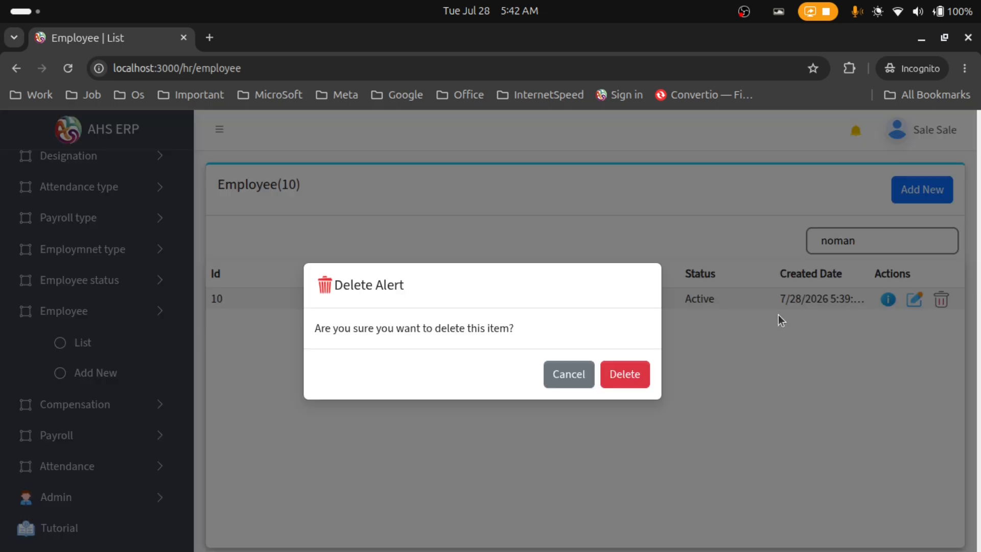
{"action": "left_click", "coordinate": [610, 375]}
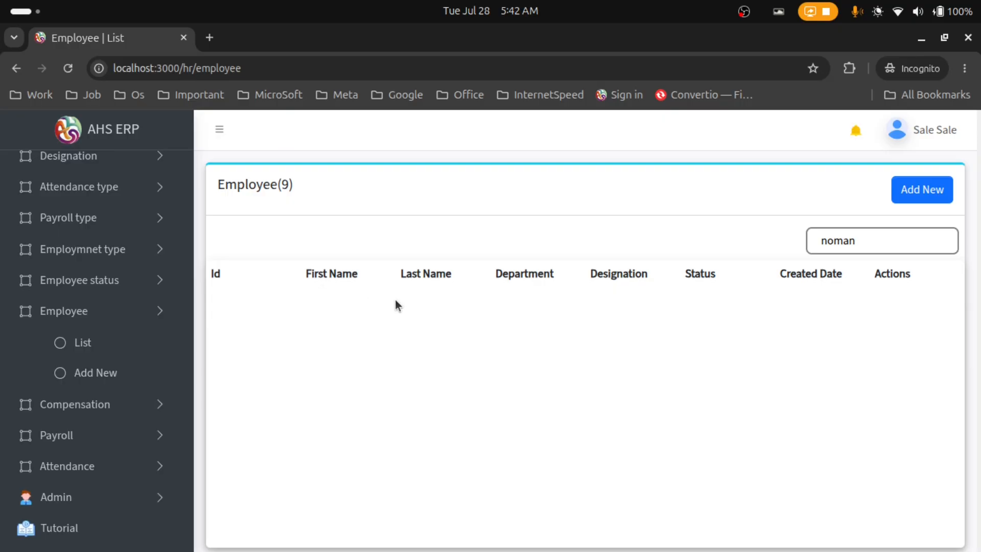
{"action": "double_click", "coordinate": [800, 245]}
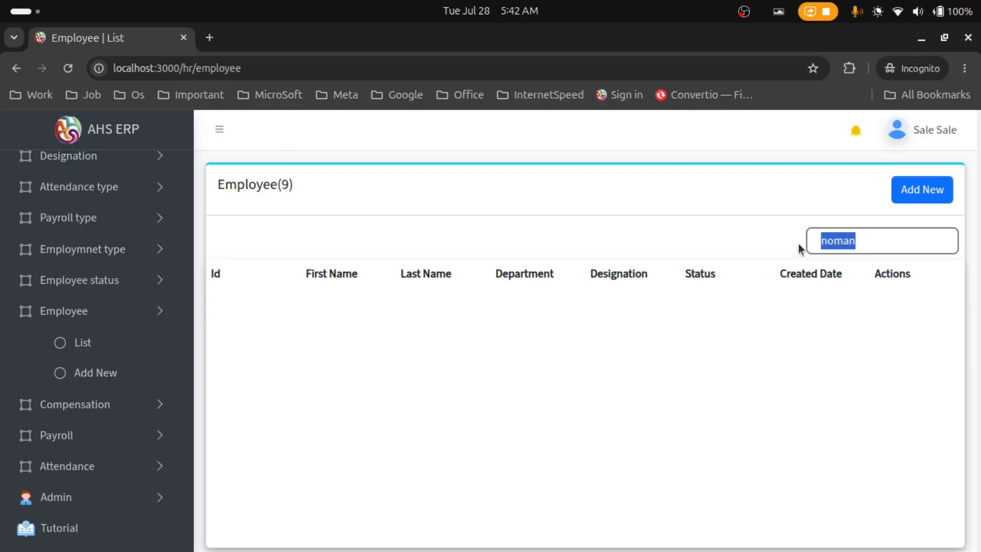
{"action": "key", "text": "BackSpace"}
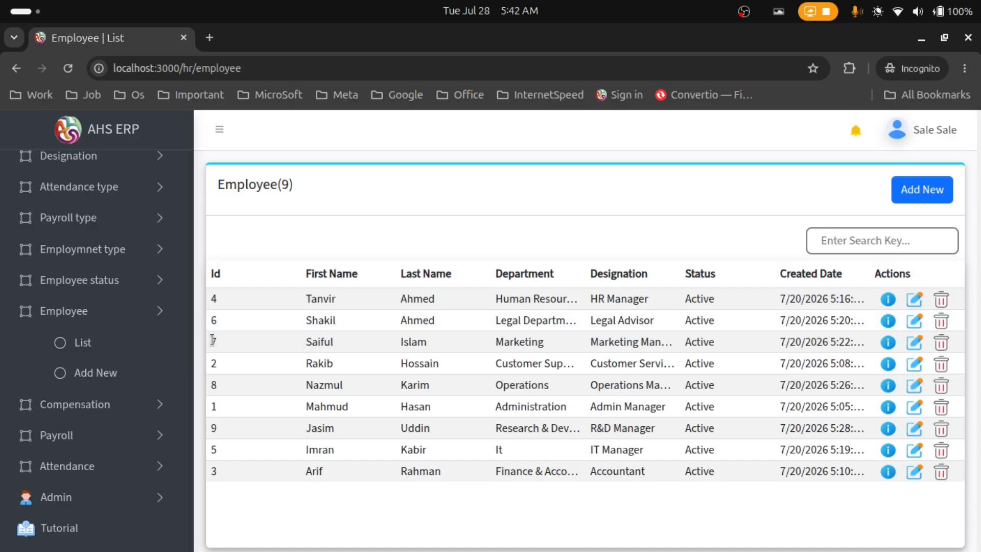
Open the Marketing Manager employee's details and highlight the 25000 basic salary
{"action": "left_click_drag", "start_coordinate": [213, 340], "coordinate": [796, 340]}
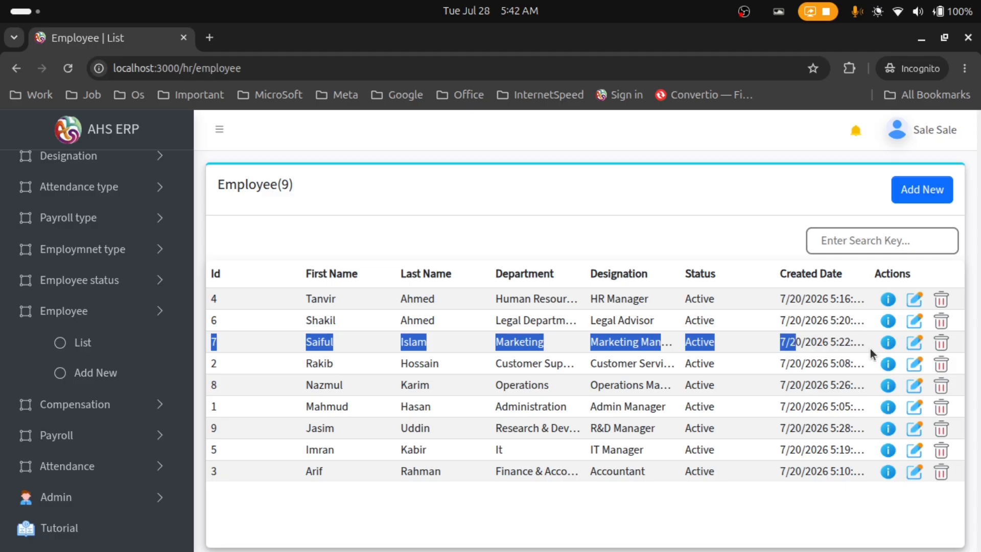
{"action": "left_click", "coordinate": [887, 343]}
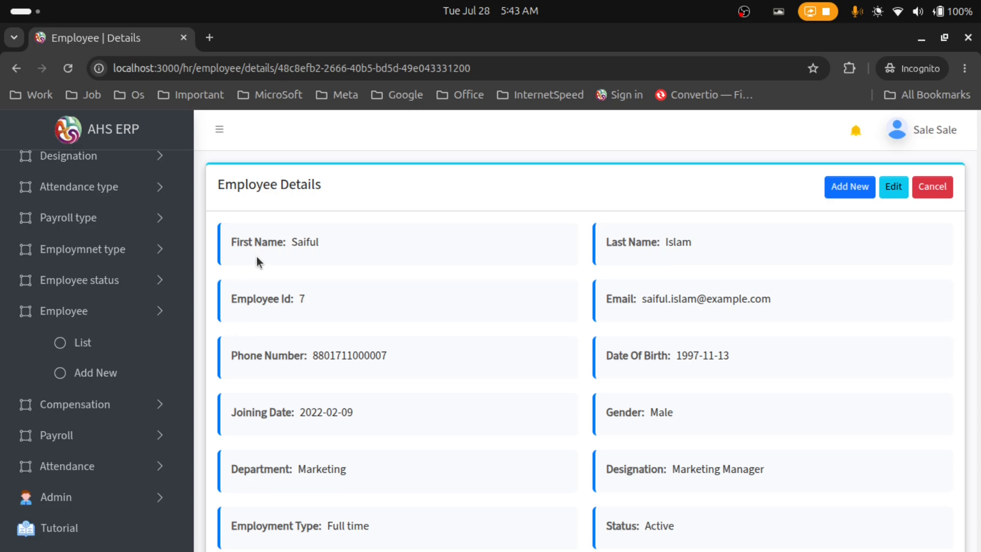
{"action": "scroll", "coordinate": [370, 368], "scroll_direction": "down", "scroll_amount": 5}
{"action": "scroll", "coordinate": [370, 364], "scroll_direction": "down", "scroll_amount": 2}
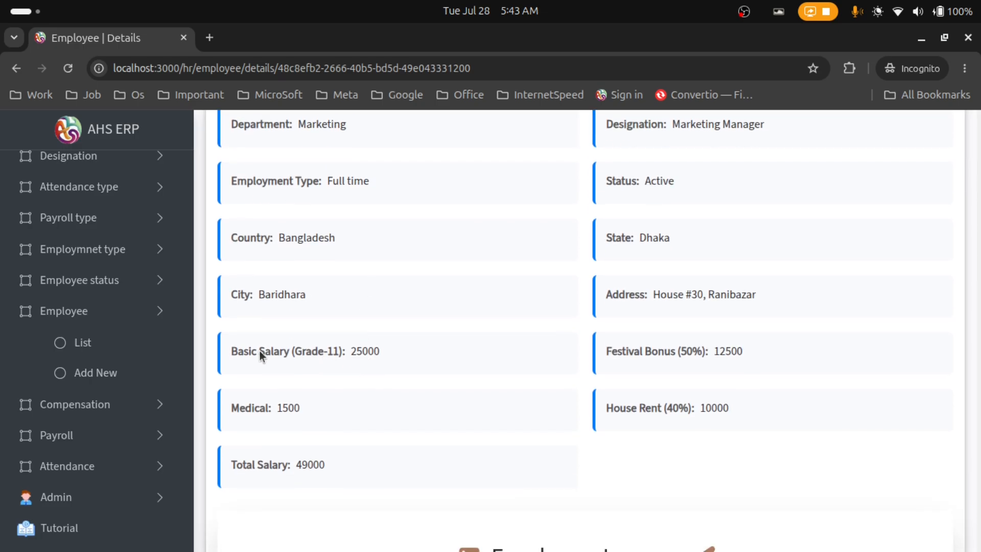
{"action": "left_click_drag", "start_coordinate": [236, 354], "coordinate": [381, 353]}
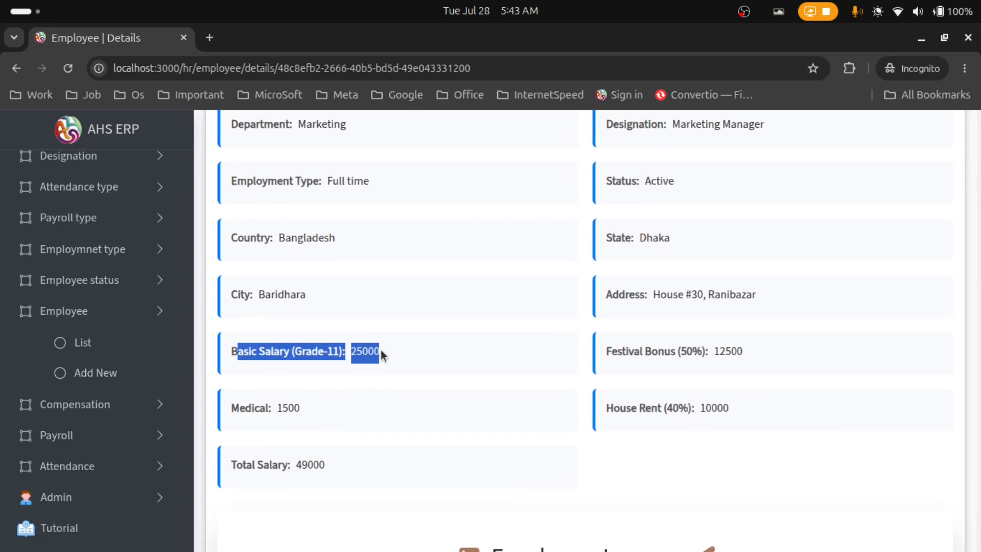
{"action": "left_click", "coordinate": [660, 314]}
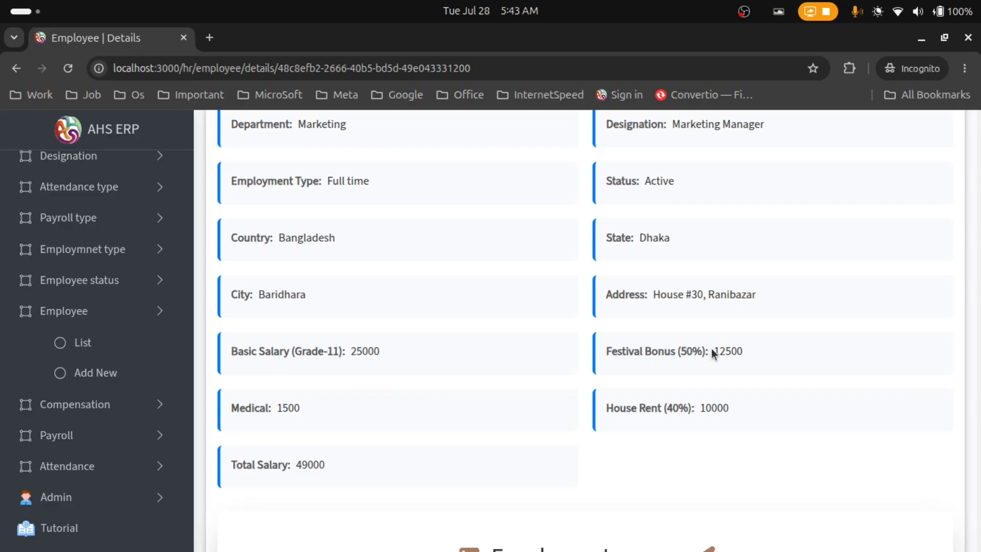
Highlight the Festival Bonus 12500, Medical 1500 and Total Salary 49000 figures
{"action": "left_click_drag", "start_coordinate": [713, 352], "coordinate": [744, 352]}
{"action": "left_click", "coordinate": [307, 407]}
{"action": "left_click_drag", "start_coordinate": [607, 408], "coordinate": [673, 375]}
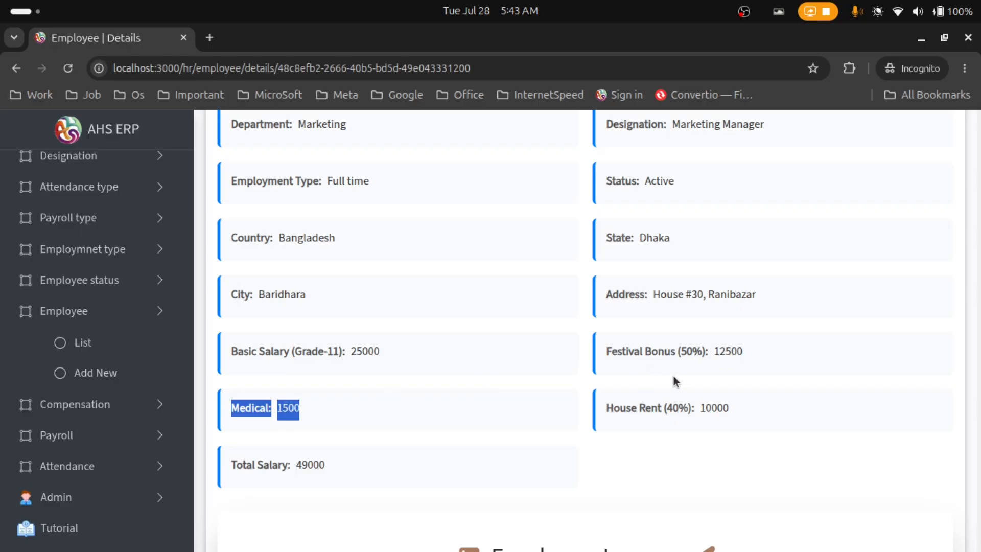
{"action": "left_click", "coordinate": [673, 375]}
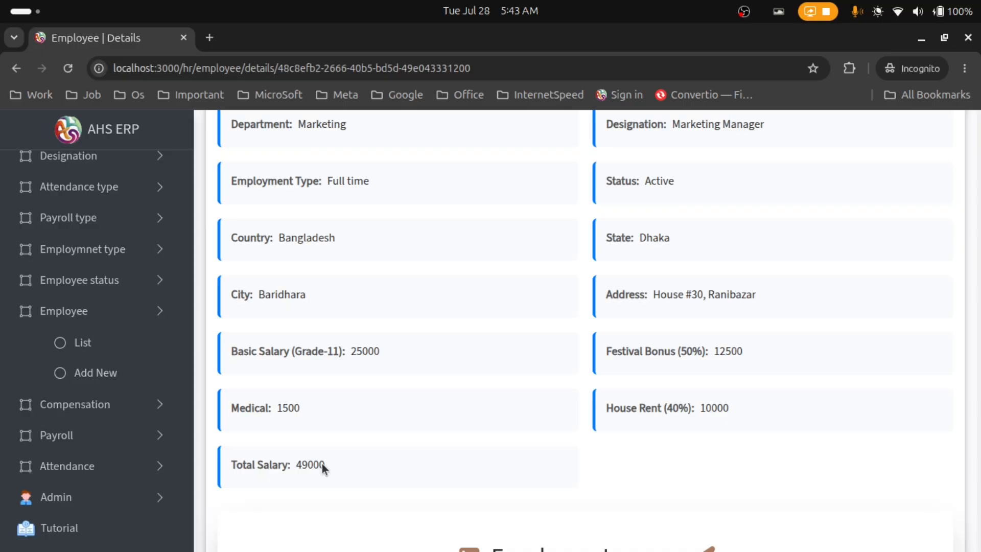
{"action": "left_click_drag", "start_coordinate": [322, 464], "coordinate": [226, 467]}
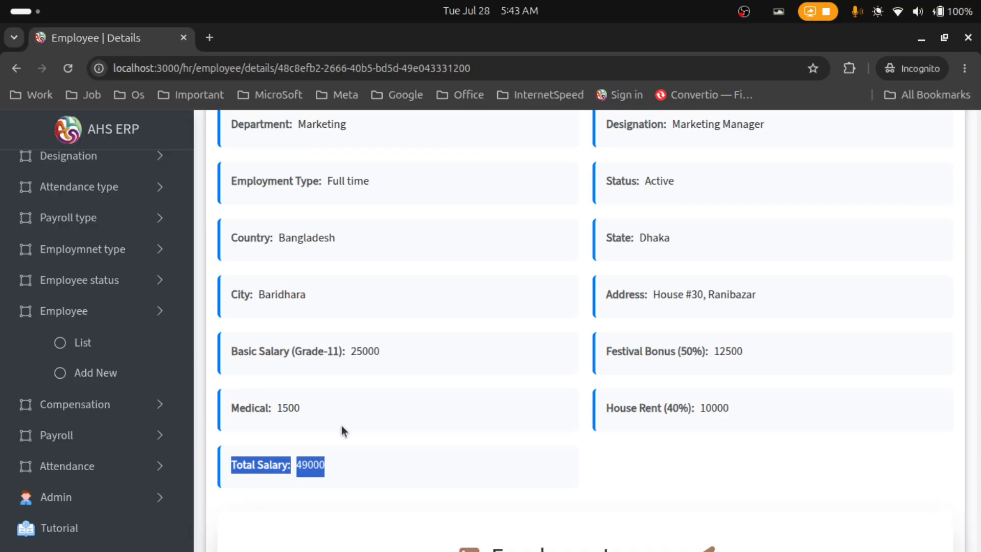
{"action": "scroll", "coordinate": [531, 374], "scroll_direction": "down", "scroll_amount": 2}
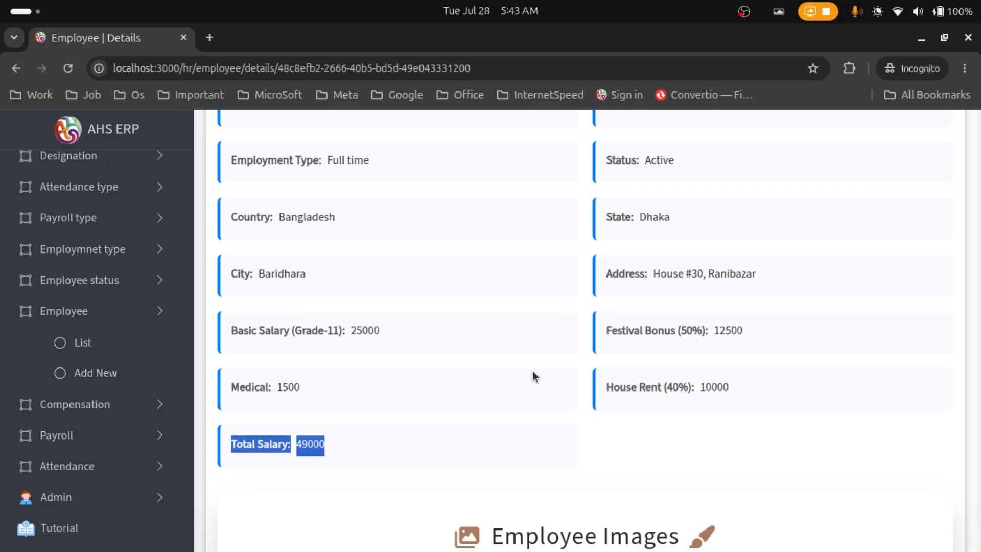
{"action": "scroll", "coordinate": [532, 375], "scroll_direction": "up", "scroll_amount": 3}
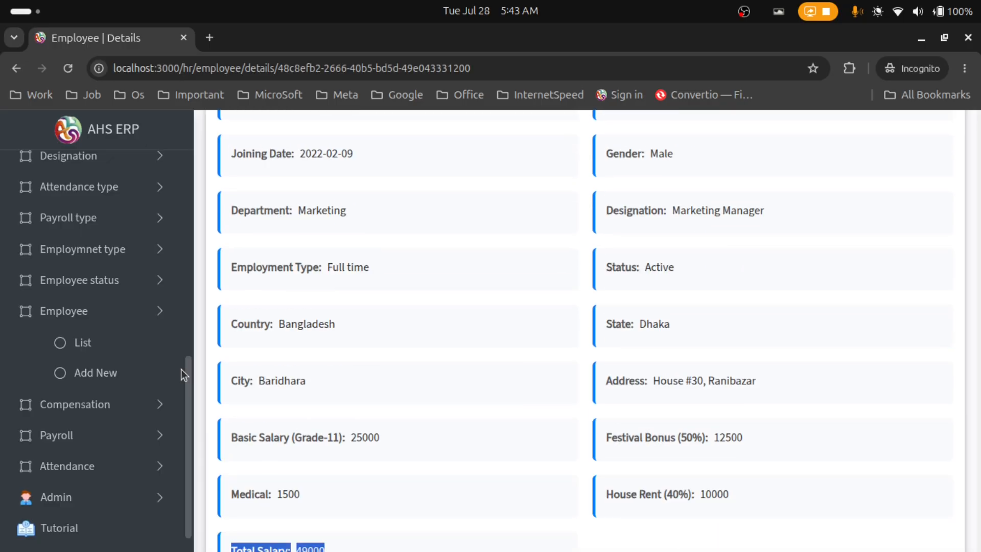
Collapse the employee menu and expand the Payroll menu in the sidebar
{"action": "left_click", "coordinate": [160, 312]}
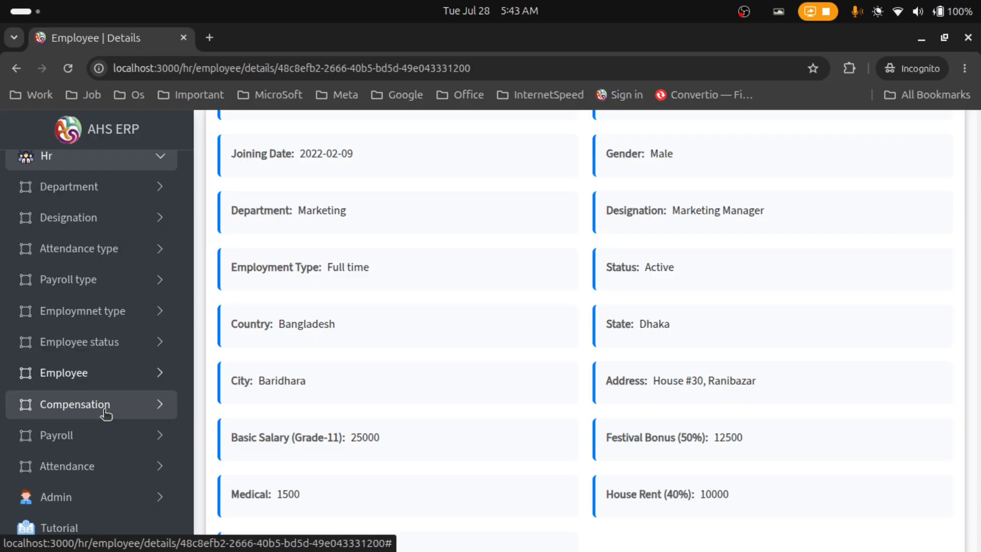
{"action": "left_click", "coordinate": [163, 436]}
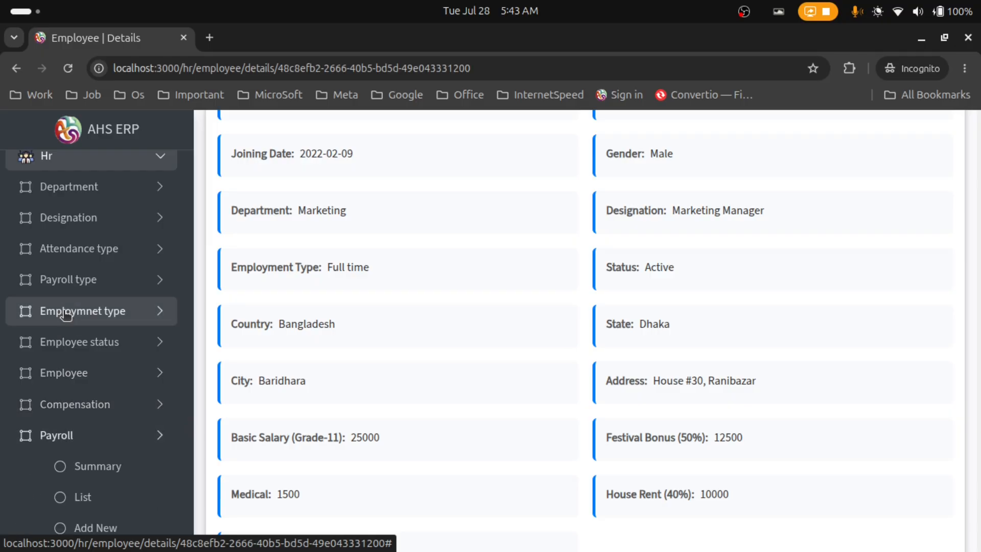
{"action": "scroll", "coordinate": [102, 369], "scroll_direction": "down", "scroll_amount": 1}
{"action": "scroll", "coordinate": [101, 369], "scroll_direction": "down", "scroll_amount": 2}
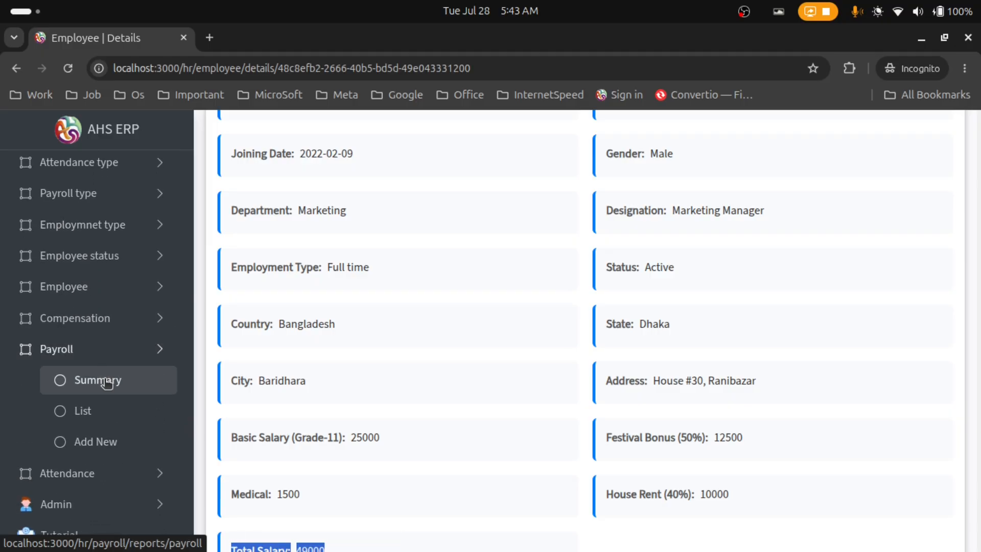
Start a new payroll and select the employee, whose total salary shows 49000
{"action": "left_click", "coordinate": [116, 441]}
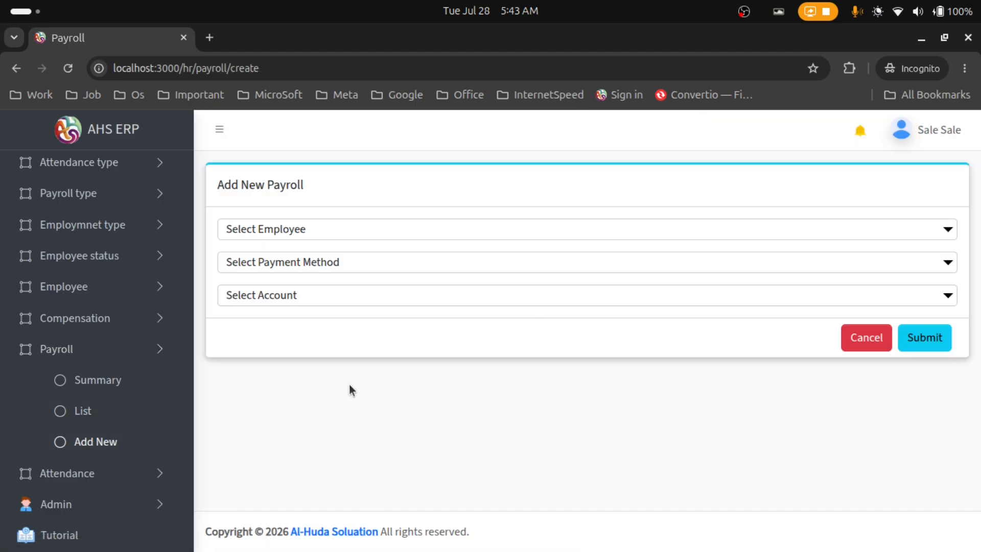
{"action": "left_click", "coordinate": [320, 233]}
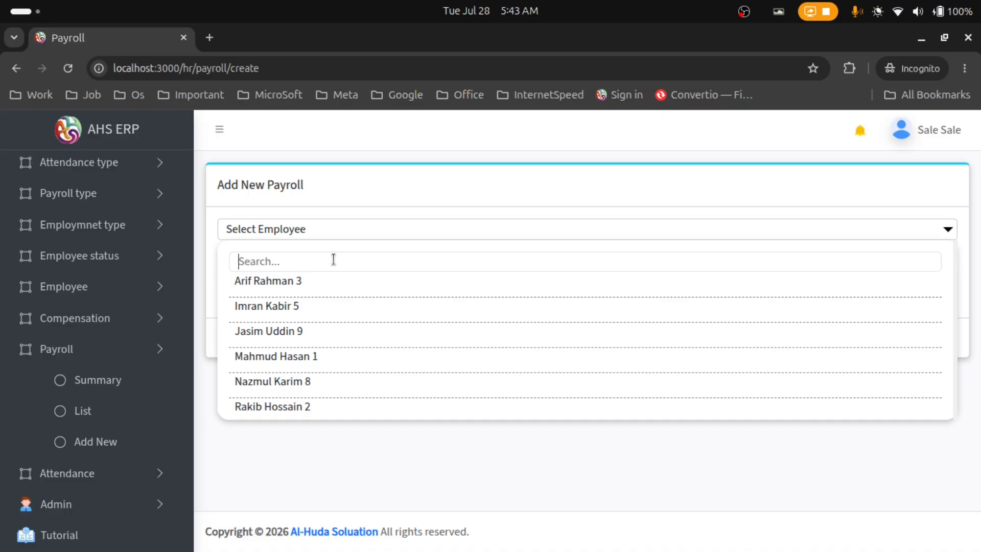
{"action": "type", "text": "sai"}
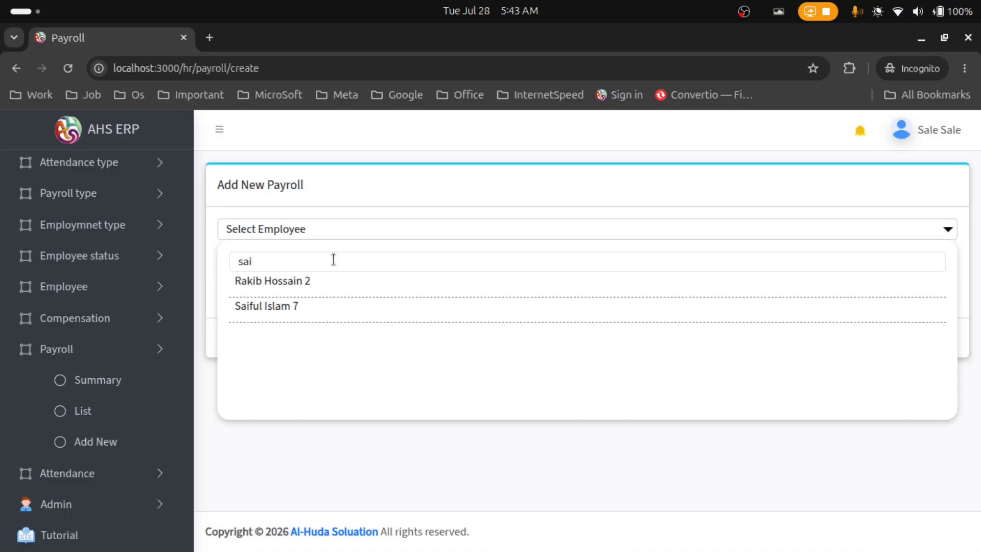
{"action": "left_click", "coordinate": [356, 316]}
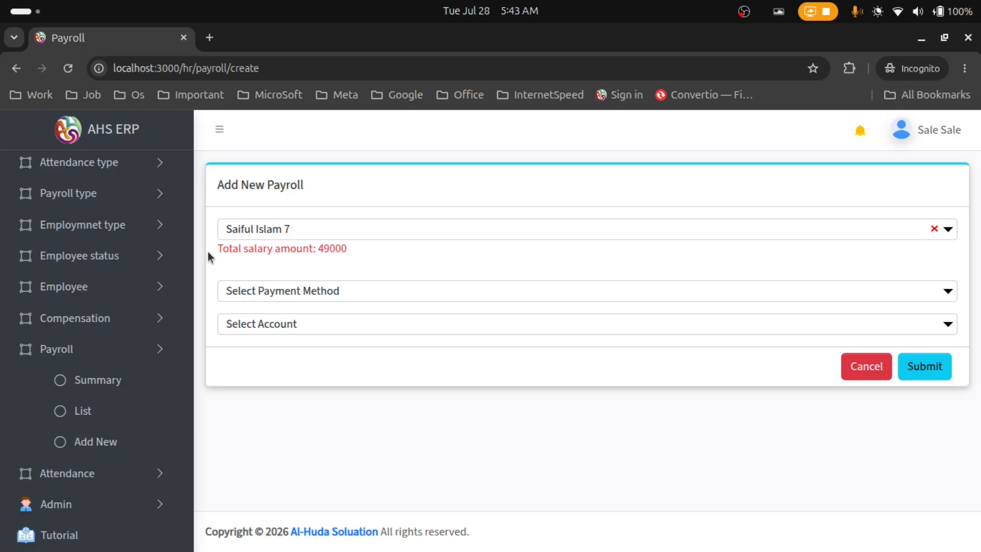
{"action": "mouse_move", "coordinate": [213, 250]}
{"action": "left_mouse_down"}
{"action": "mouse_move", "coordinate": [369, 259]}
{"action": "mouse_move", "coordinate": [213, 251]}
{"action": "left_mouse_up"}
{"action": "left_click", "coordinate": [378, 251]}
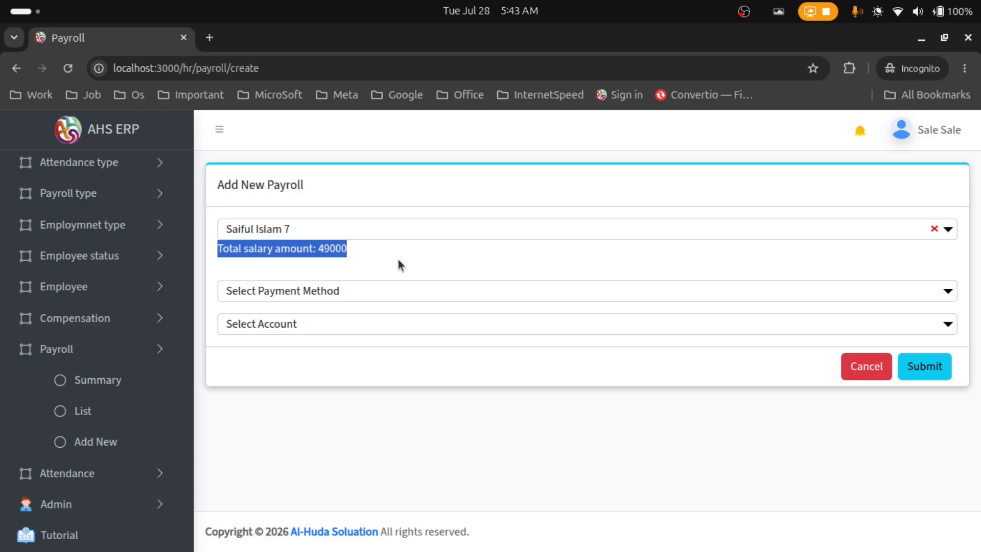
{"action": "left_click_drag", "start_coordinate": [350, 250], "coordinate": [221, 245]}
{"action": "left_click", "coordinate": [423, 265]}
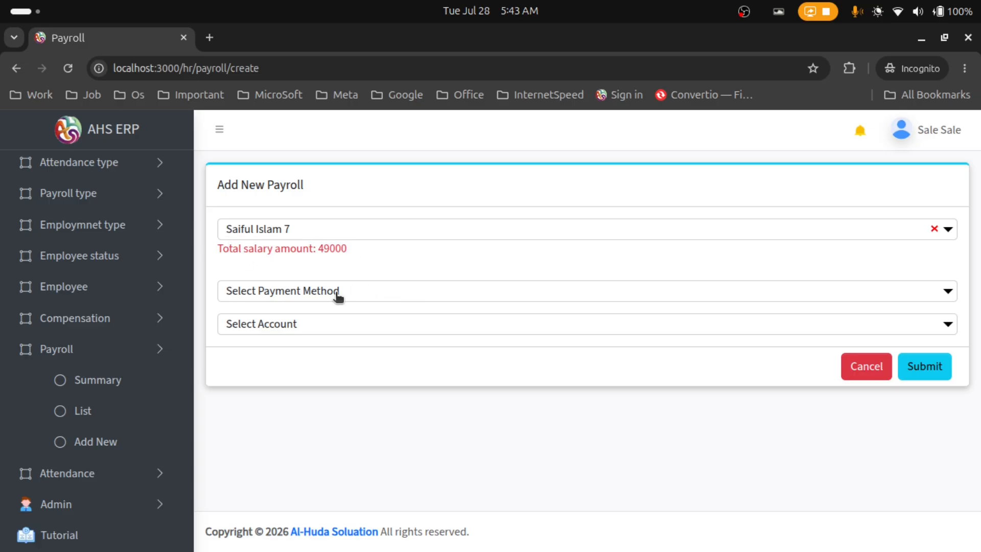
Set the payment method to Cash and the account to the Cash account
{"action": "left_click", "coordinate": [339, 296]}
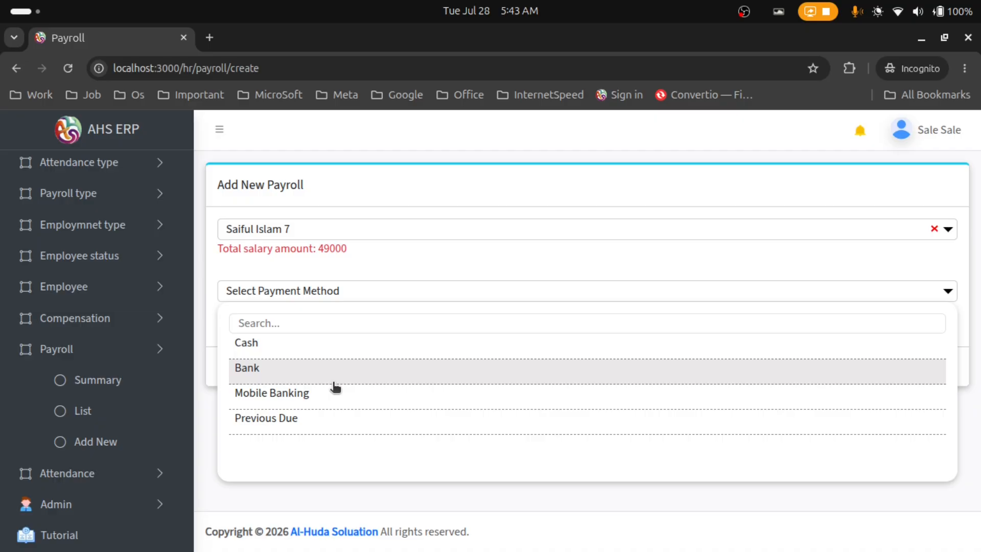
{"action": "left_click", "coordinate": [324, 356]}
{"action": "left_click", "coordinate": [314, 329]}
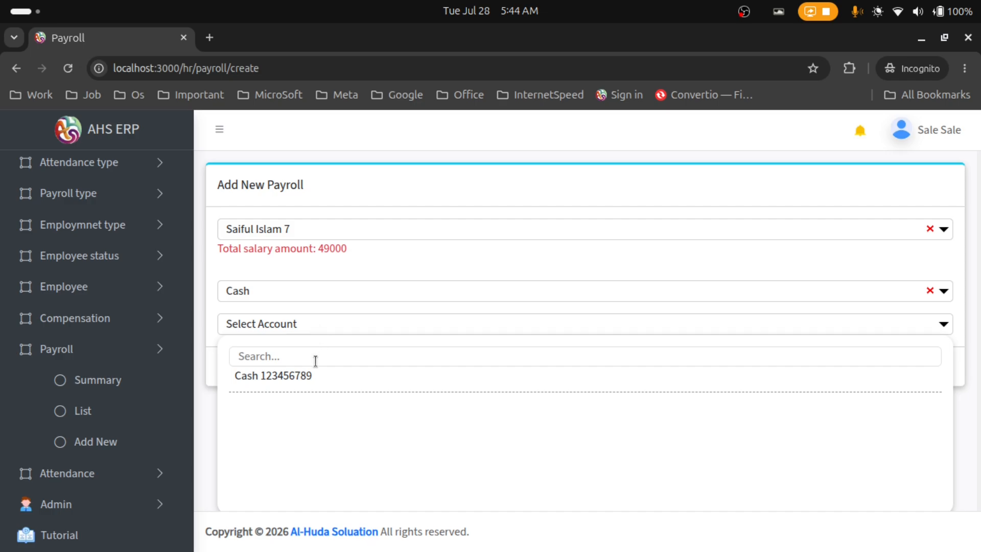
{"action": "left_click", "coordinate": [318, 375]}
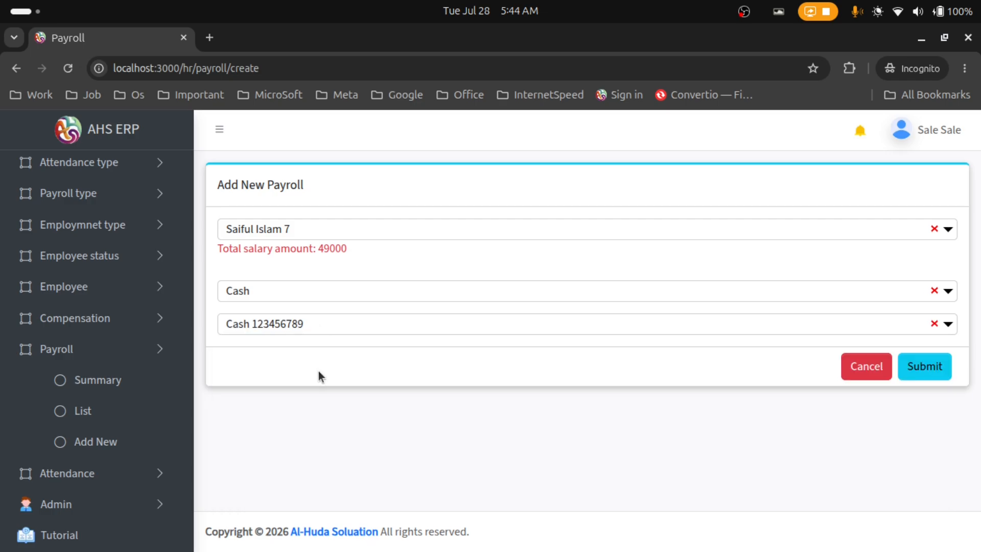
Submit the payroll and check the new 7/28/2026 5:44:09 AM row heading the 11-entry list
{"action": "left_click", "coordinate": [921, 373]}
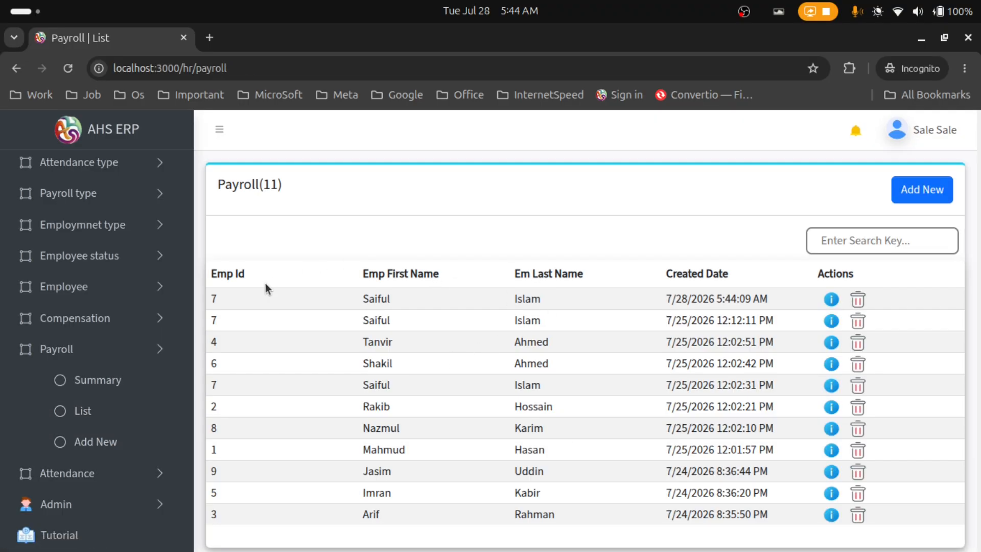
{"action": "left_click_drag", "start_coordinate": [215, 296], "coordinate": [695, 299]}
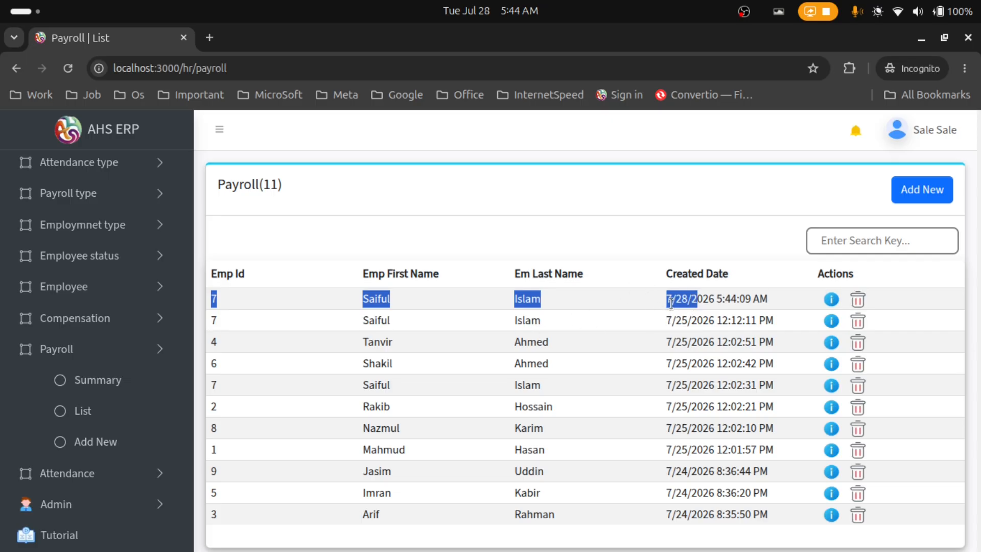
{"action": "scroll", "coordinate": [659, 378], "scroll_direction": "down", "scroll_amount": 2}
{"action": "scroll", "coordinate": [675, 357], "scroll_direction": "up", "scroll_amount": 2}
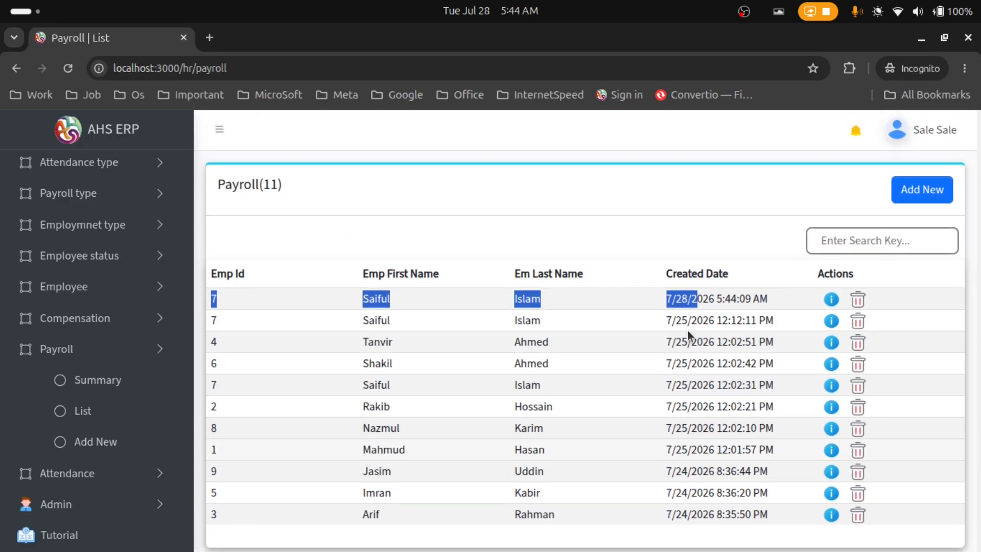
{"action": "left_click", "coordinate": [684, 298]}
{"action": "left_click_drag", "start_coordinate": [667, 299], "coordinate": [707, 301]}
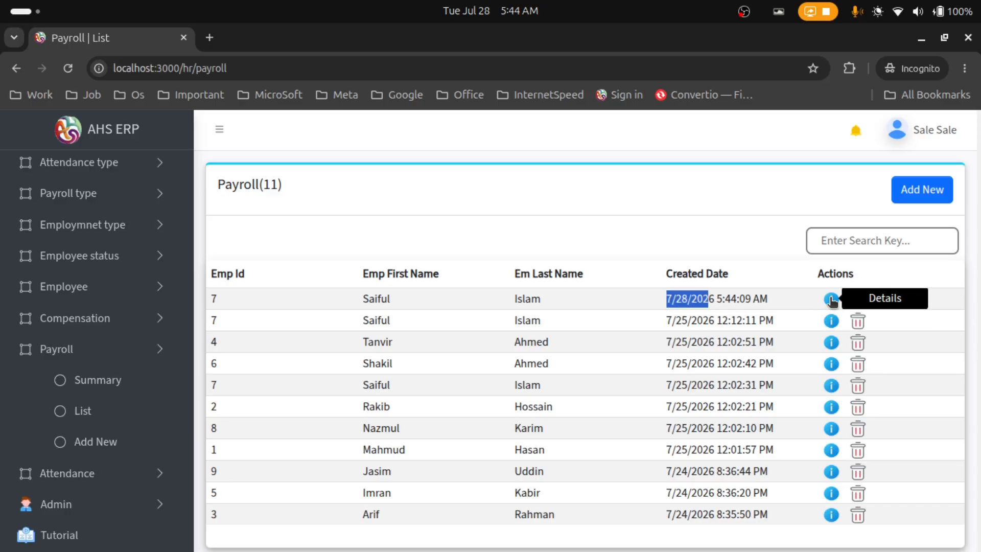
Open the newest payroll's details and check its department, designation and payment type
{"action": "left_click", "coordinate": [830, 299]}
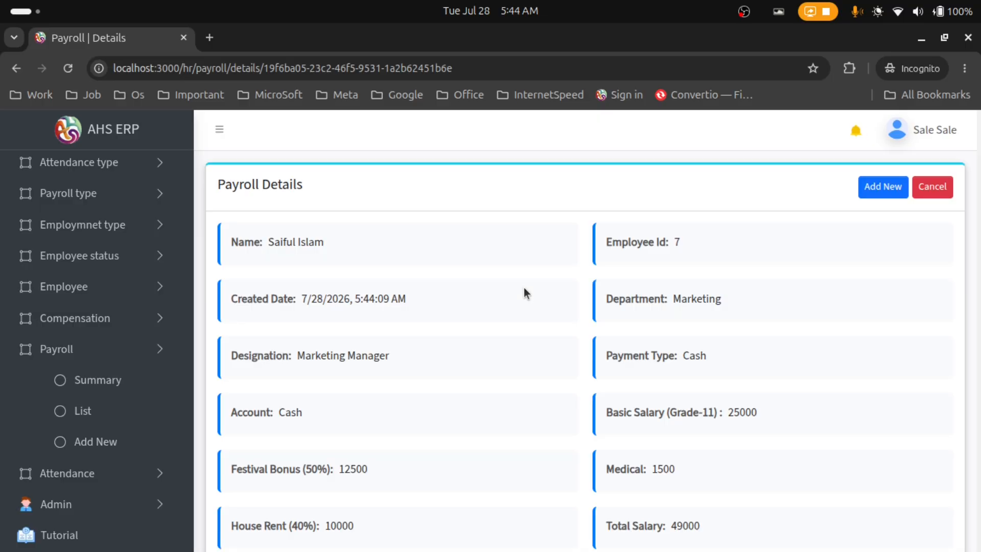
{"action": "scroll", "coordinate": [498, 260], "scroll_direction": "down", "scroll_amount": 2}
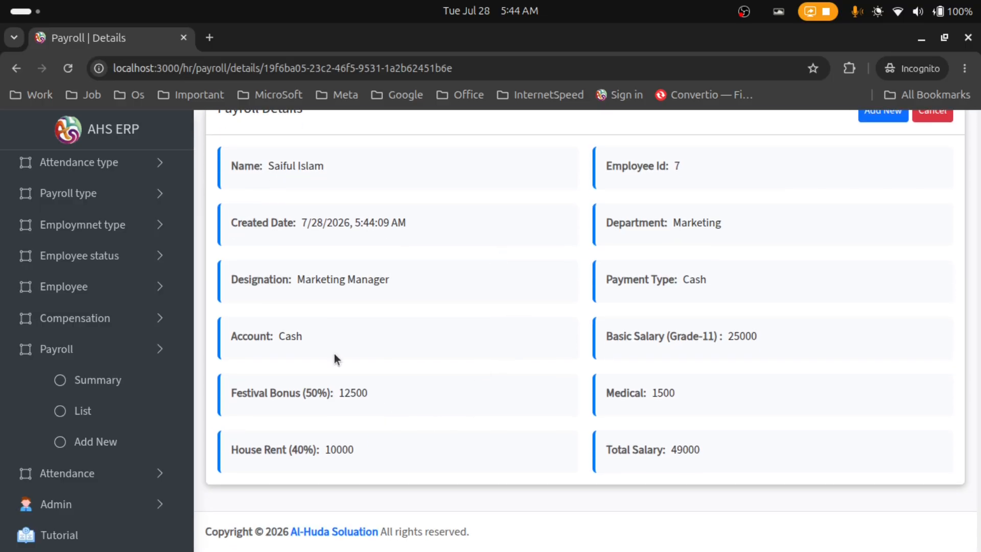
{"action": "scroll", "coordinate": [300, 363], "scroll_direction": "up", "scroll_amount": 2}
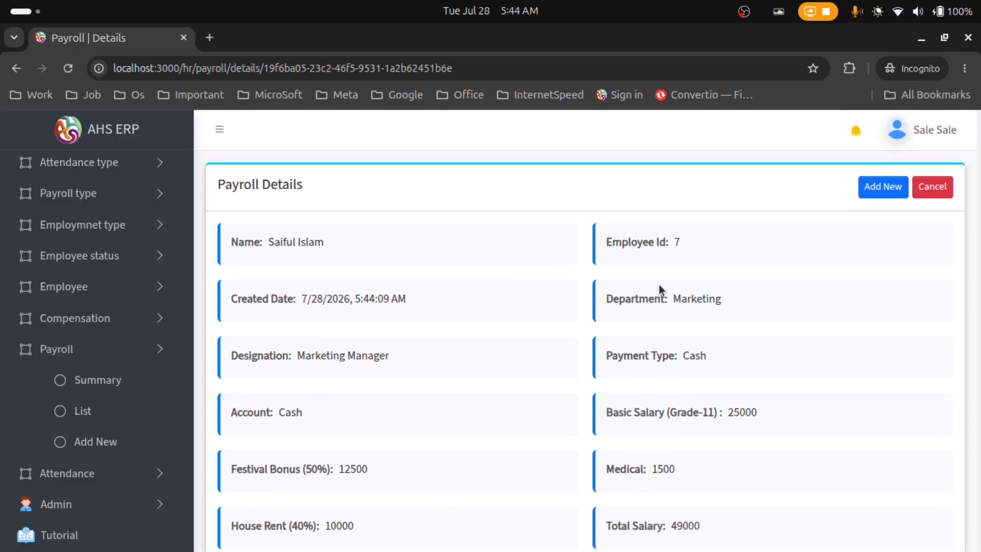
{"action": "scroll", "coordinate": [390, 318], "scroll_direction": "down", "scroll_amount": 2}
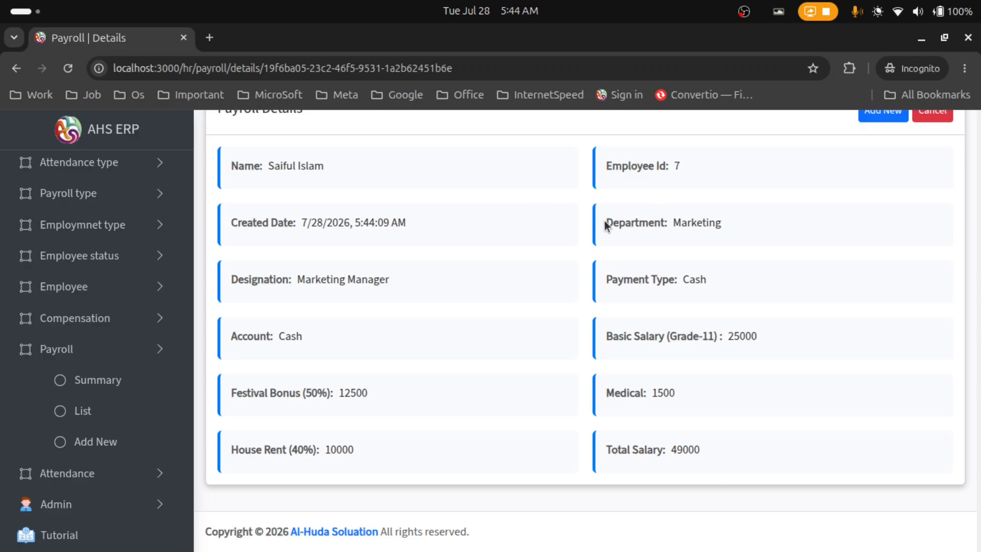
{"action": "left_click_drag", "start_coordinate": [605, 222], "coordinate": [704, 236]}
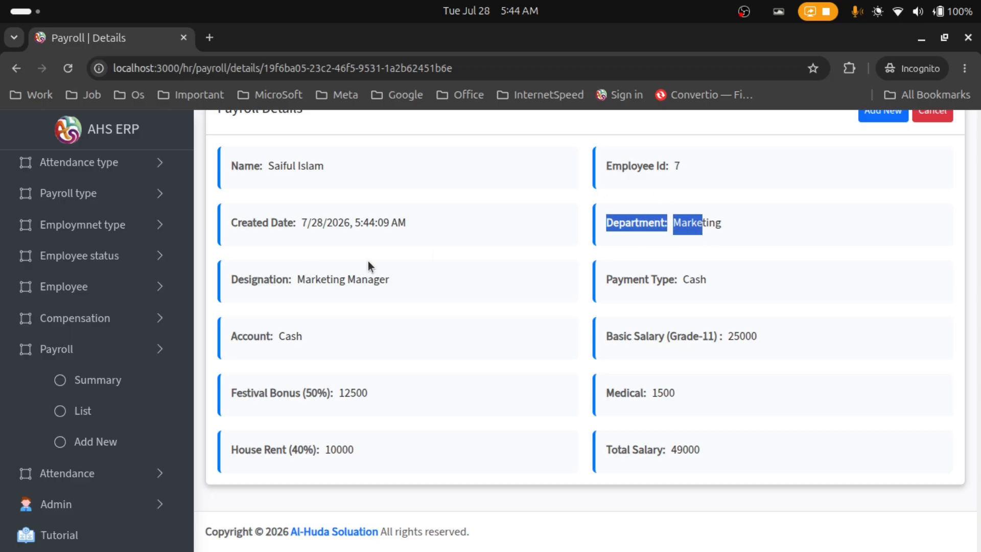
{"action": "left_click_drag", "start_coordinate": [409, 282], "coordinate": [326, 279]}
{"action": "left_click_drag", "start_coordinate": [683, 278], "coordinate": [695, 279]}
Verify Cash account, basic salary, Festival Bonus 12500 and House Rent 10000, then return to the list
{"action": "left_click_drag", "start_coordinate": [349, 331], "coordinate": [230, 334]}
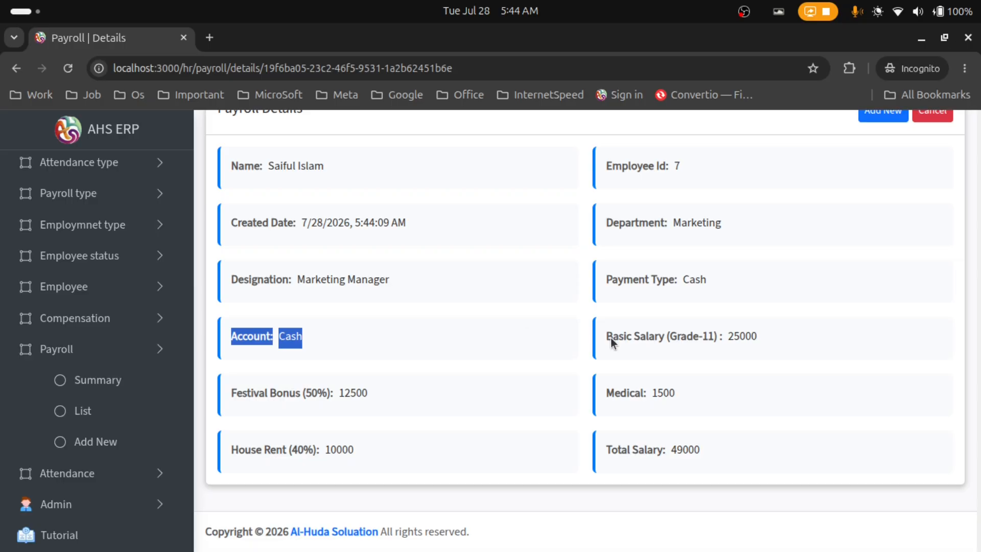
{"action": "left_click_drag", "start_coordinate": [612, 336], "coordinate": [588, 343]}
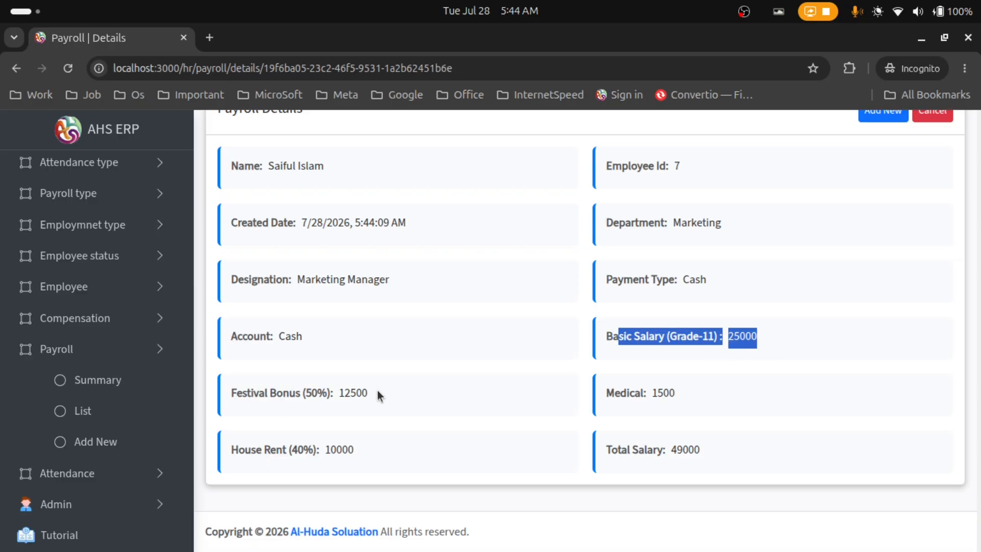
{"action": "left_click_drag", "start_coordinate": [379, 396], "coordinate": [240, 392]}
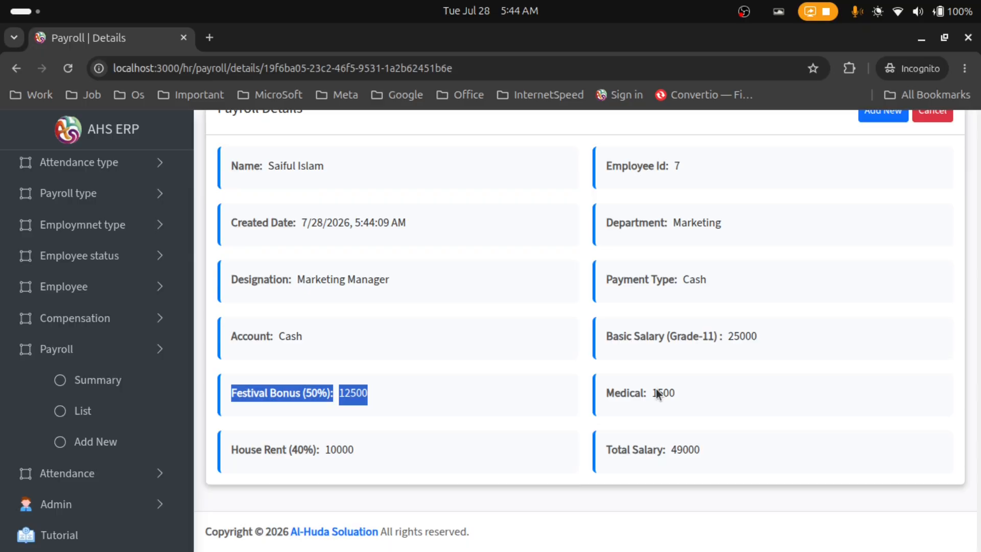
{"action": "left_click", "coordinate": [634, 406]}
{"action": "double_click", "coordinate": [275, 450]}
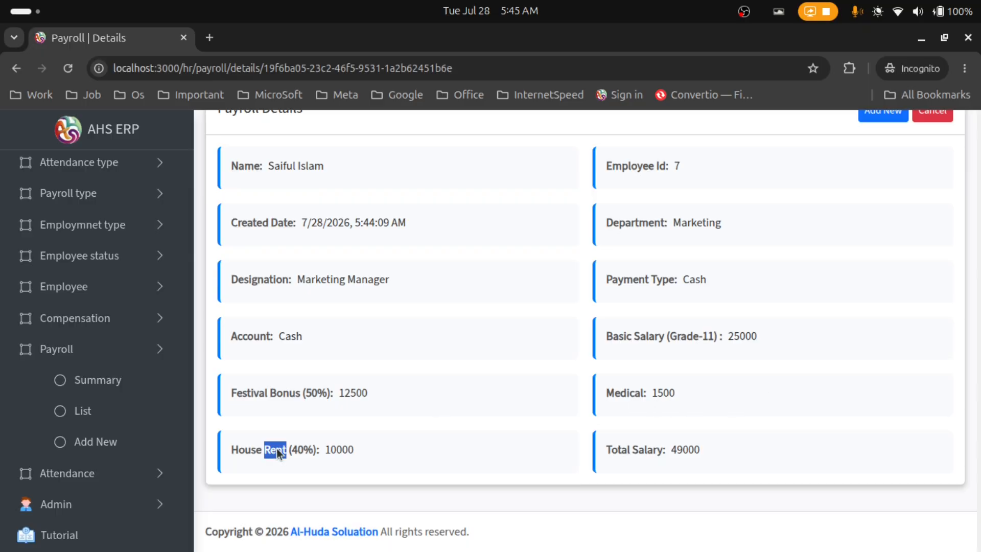
{"action": "scroll", "coordinate": [681, 449], "scroll_direction": "up", "scroll_amount": 2}
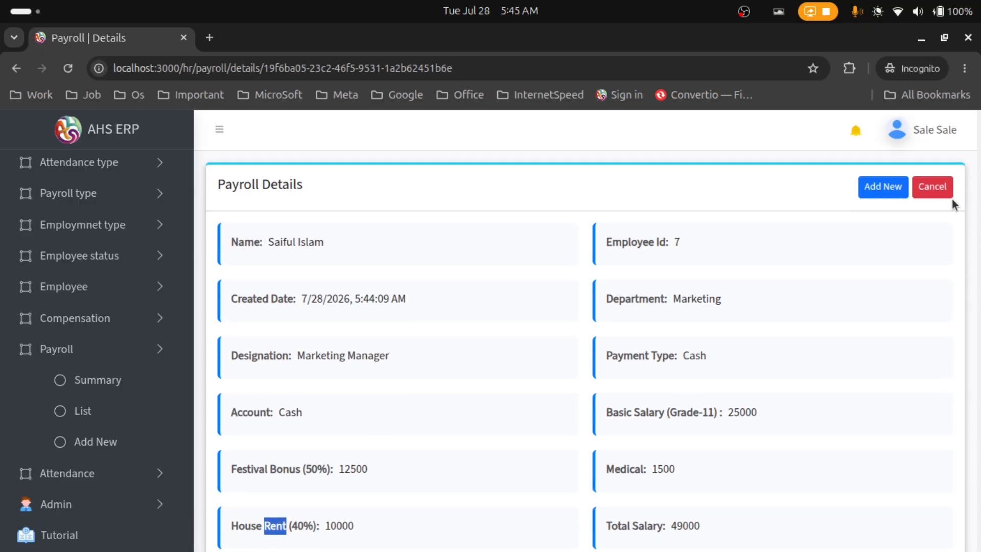
{"action": "left_click", "coordinate": [949, 195]}
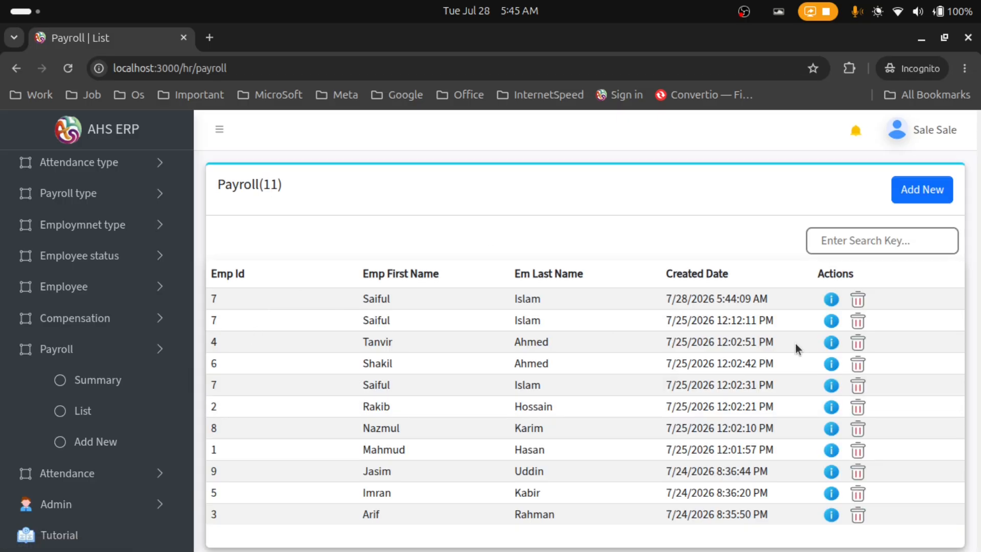
Delete the second-row payroll entry dated 7/25/2026 12:12:11 PM
{"action": "left_click_drag", "start_coordinate": [654, 325], "coordinate": [751, 325]}
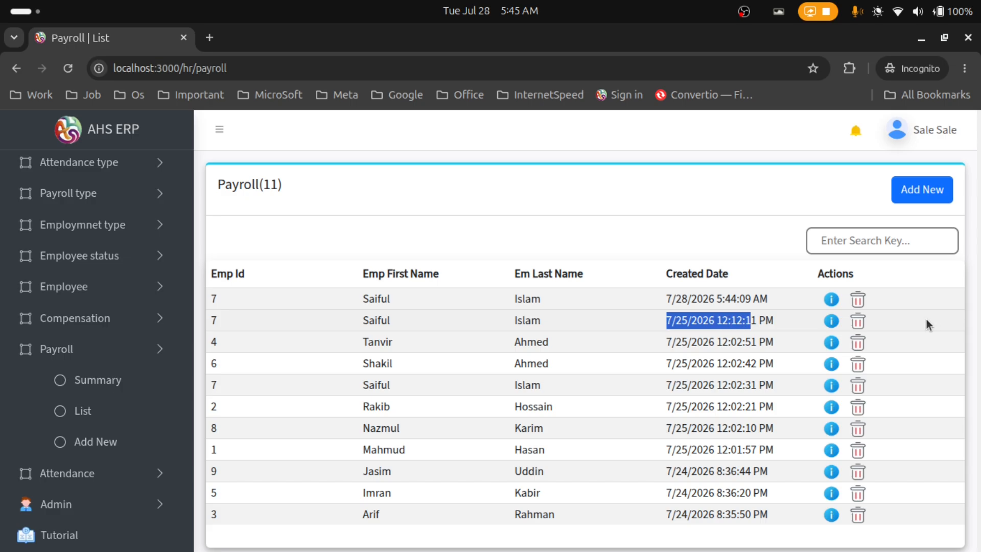
{"action": "left_click", "coordinate": [858, 322]}
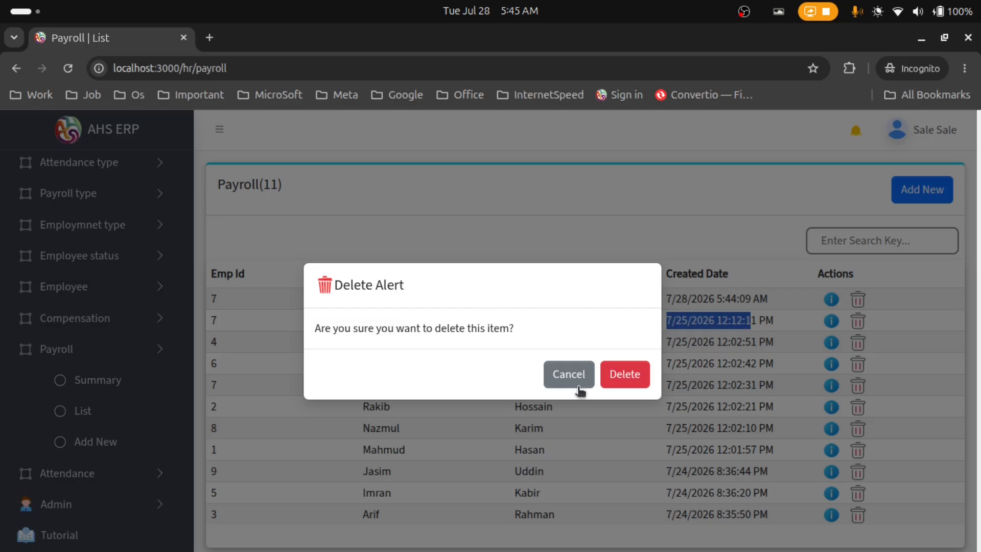
{"action": "left_click", "coordinate": [632, 372]}
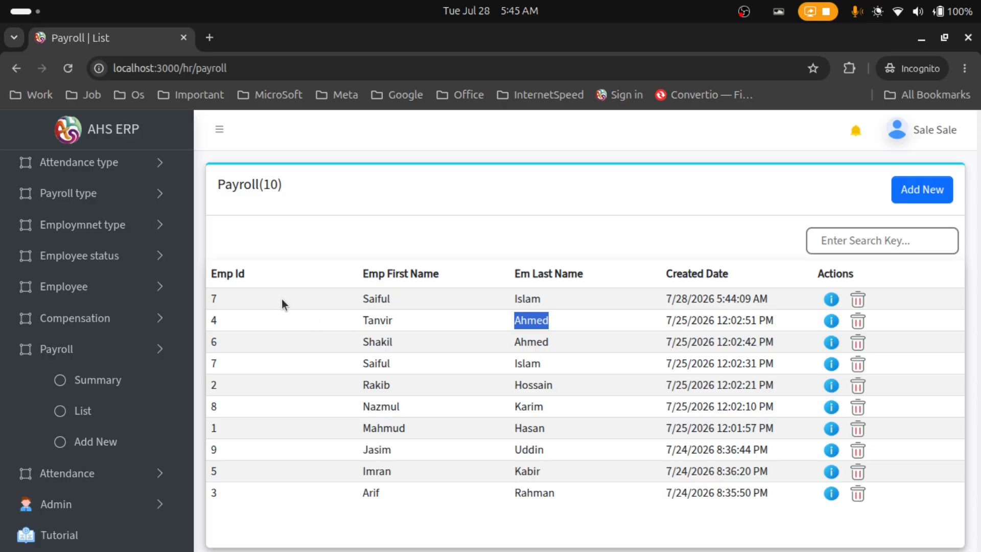
Start a new compensation and select the employee in it
{"action": "left_click", "coordinate": [54, 330]}
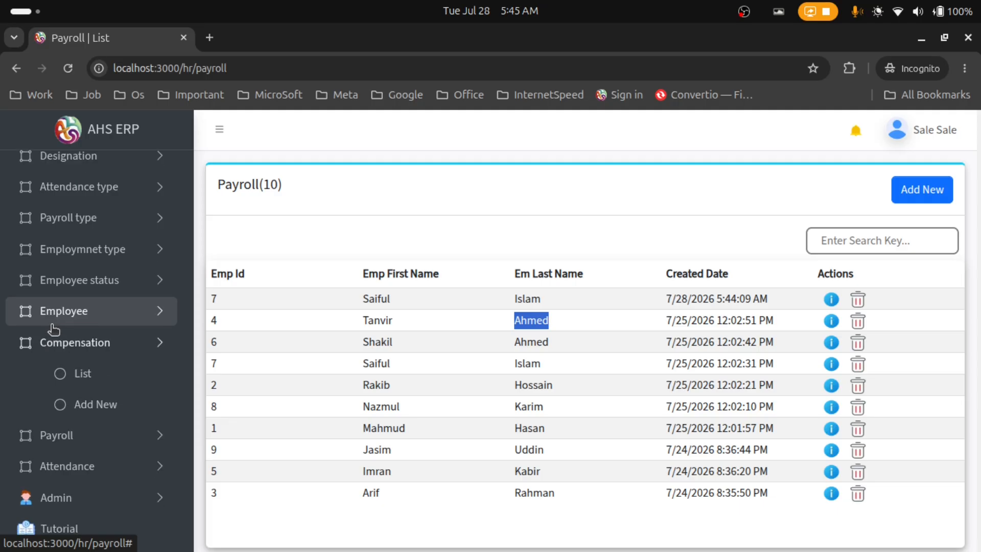
{"action": "left_click", "coordinate": [105, 408]}
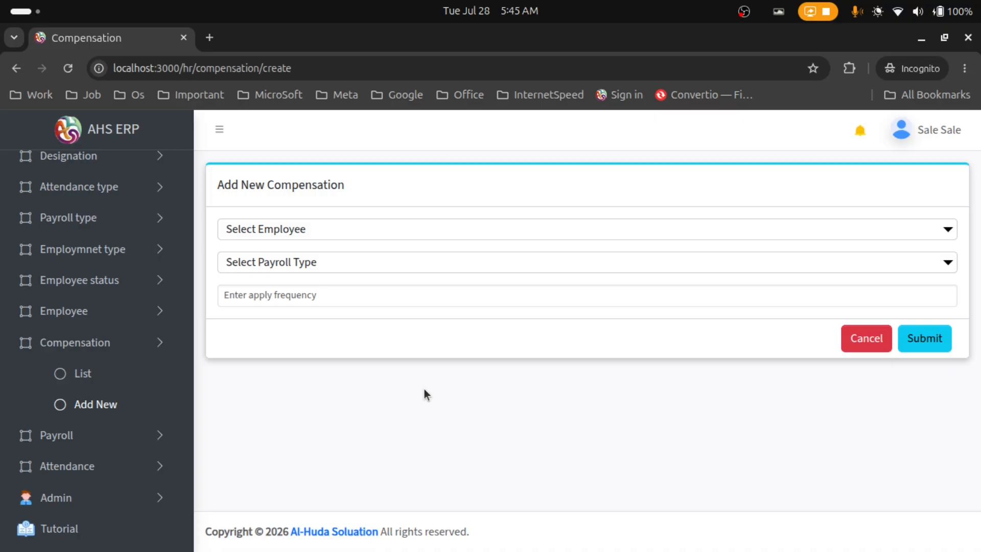
{"action": "left_click", "coordinate": [236, 233]}
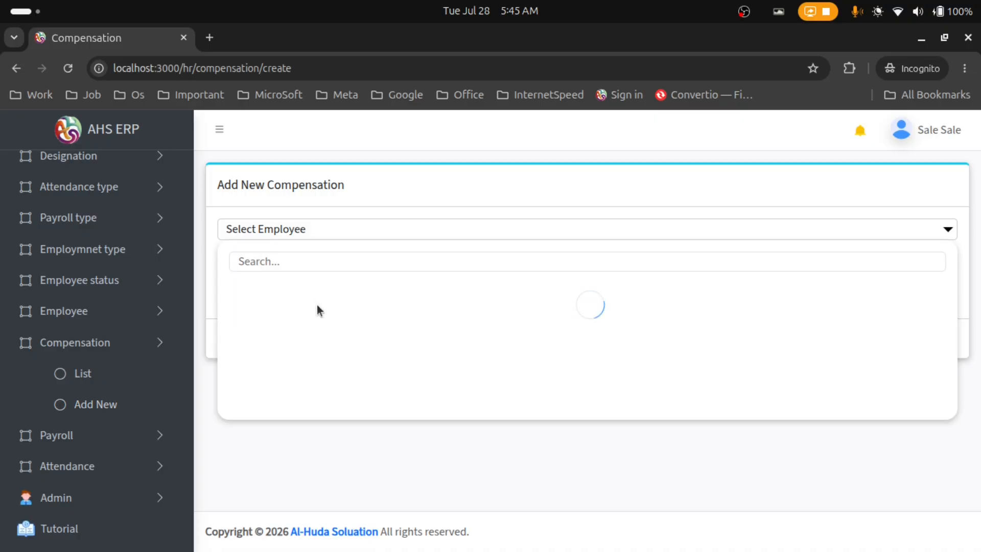
{"action": "type", "text": "sa"}
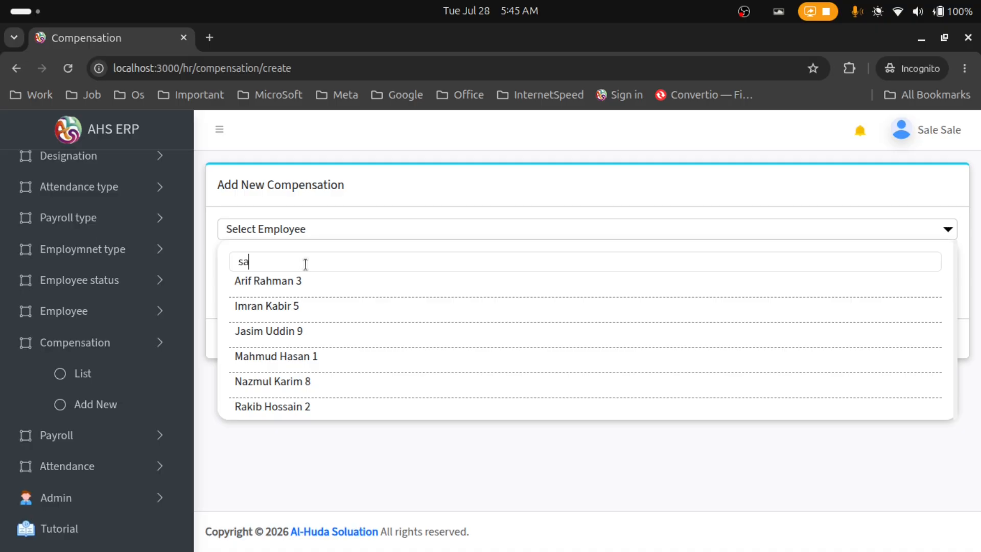
{"action": "type", "text": "if"}
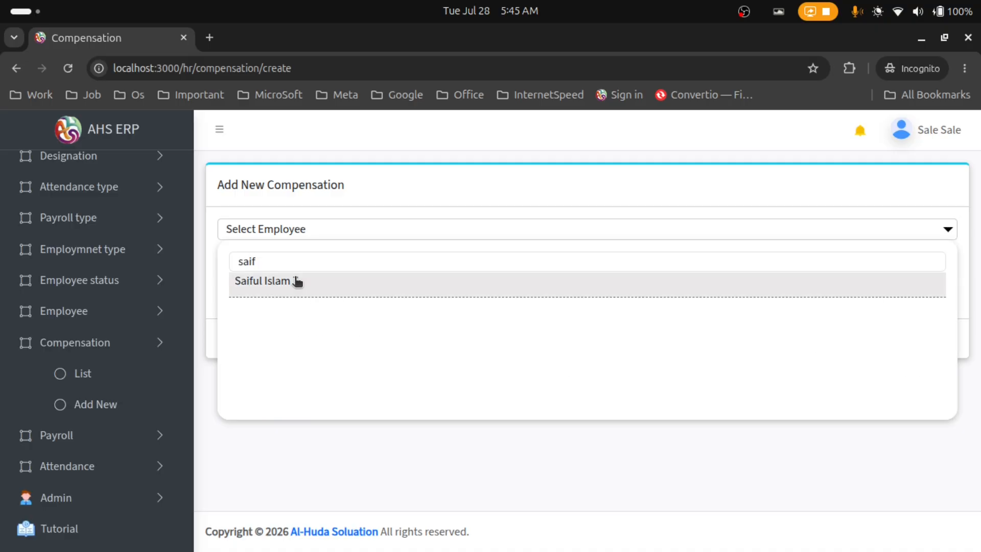
{"action": "left_click", "coordinate": [296, 280]}
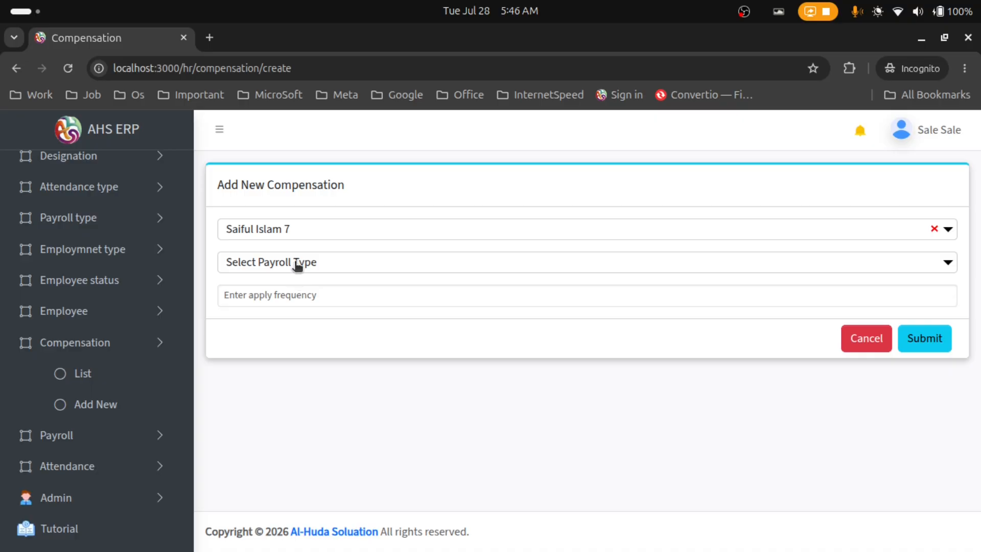
Set the payroll type to Overtime with frequency 1 and submit the compensation
{"action": "left_click", "coordinate": [297, 264]}
{"action": "scroll", "coordinate": [313, 378], "scroll_direction": "down", "scroll_amount": 5}
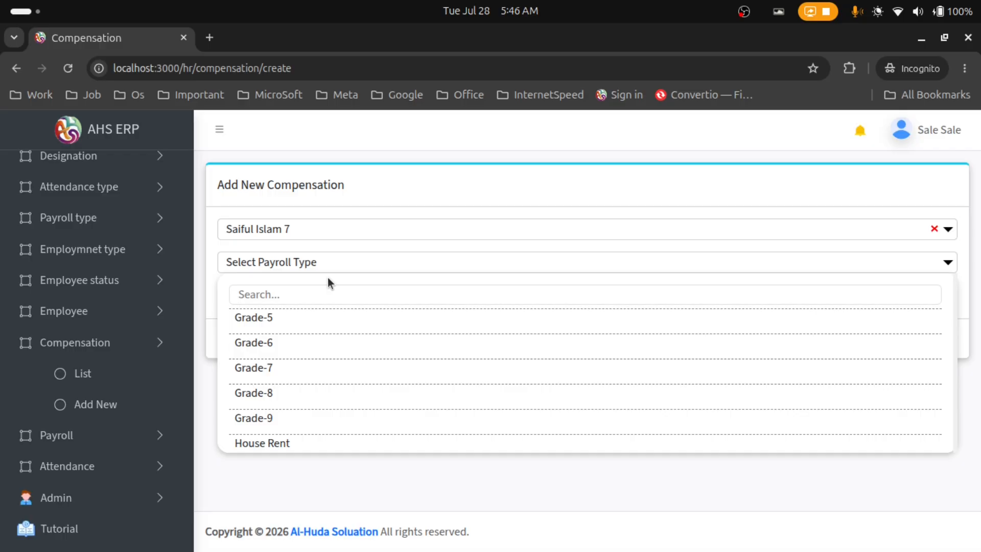
{"action": "type", "text": "over"}
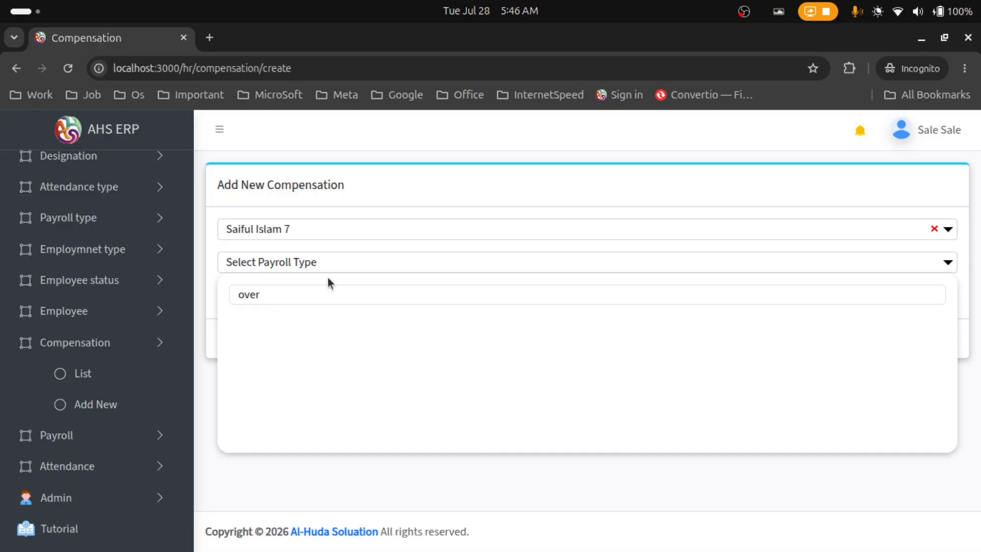
{"action": "key", "text": "BackSpace"}
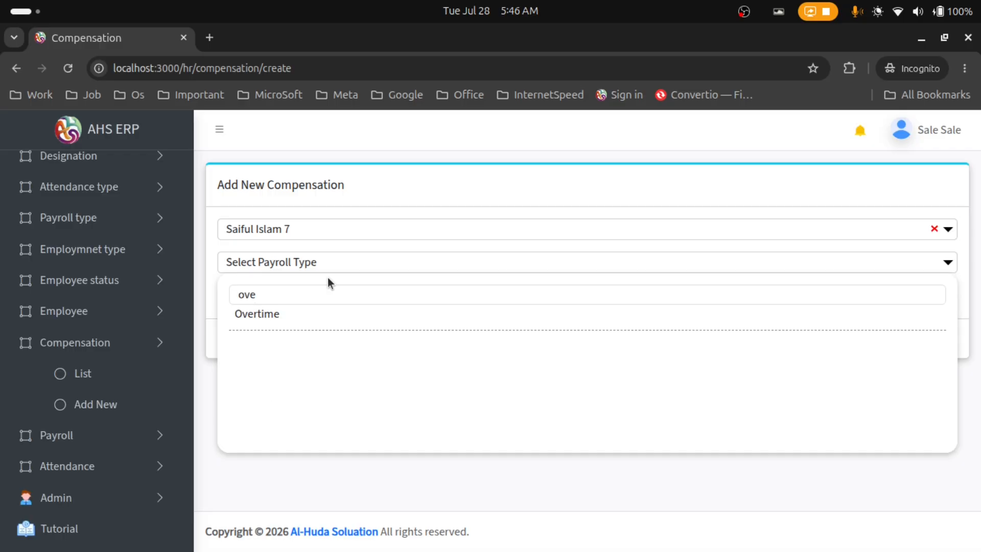
{"action": "left_click", "coordinate": [301, 327]}
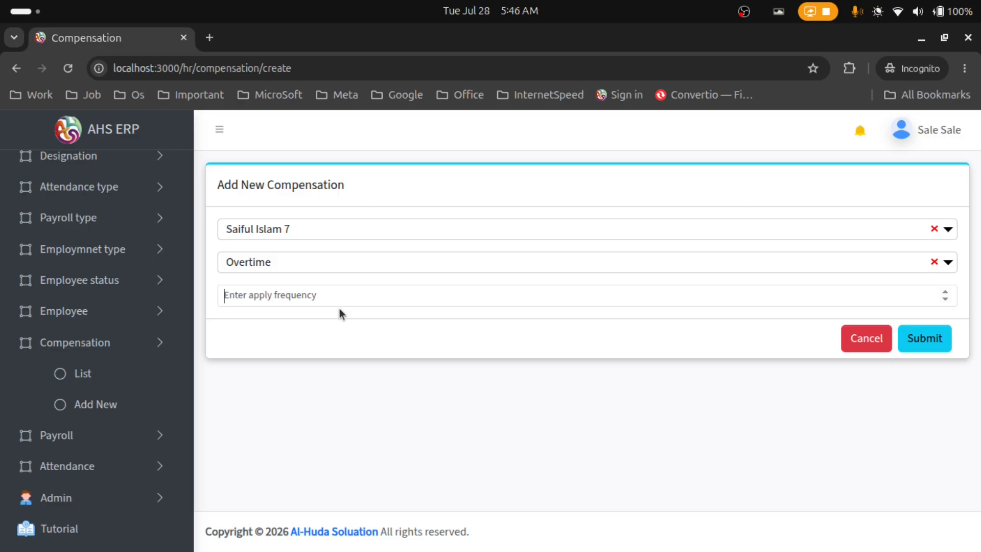
{"action": "type", "text": "1"}
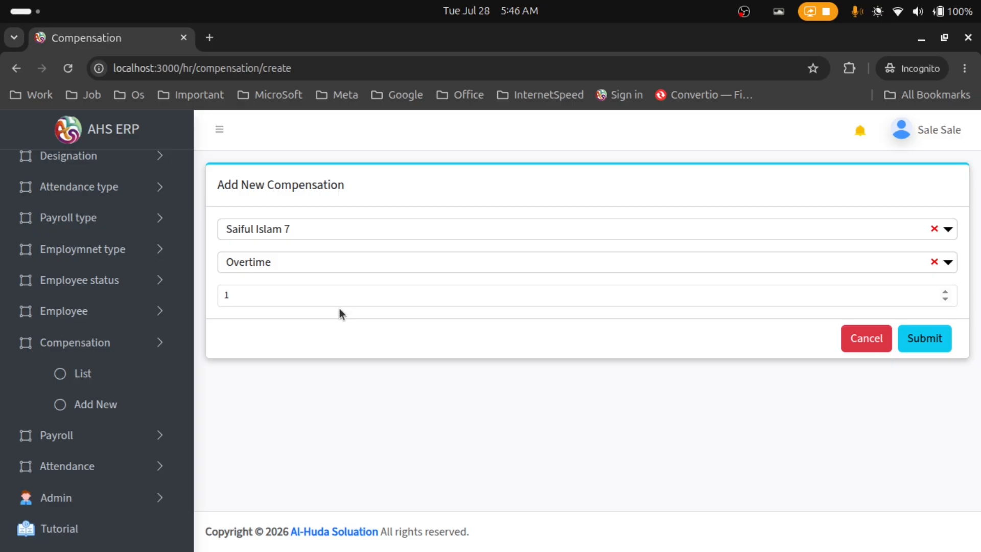
{"action": "left_click", "coordinate": [915, 339]}
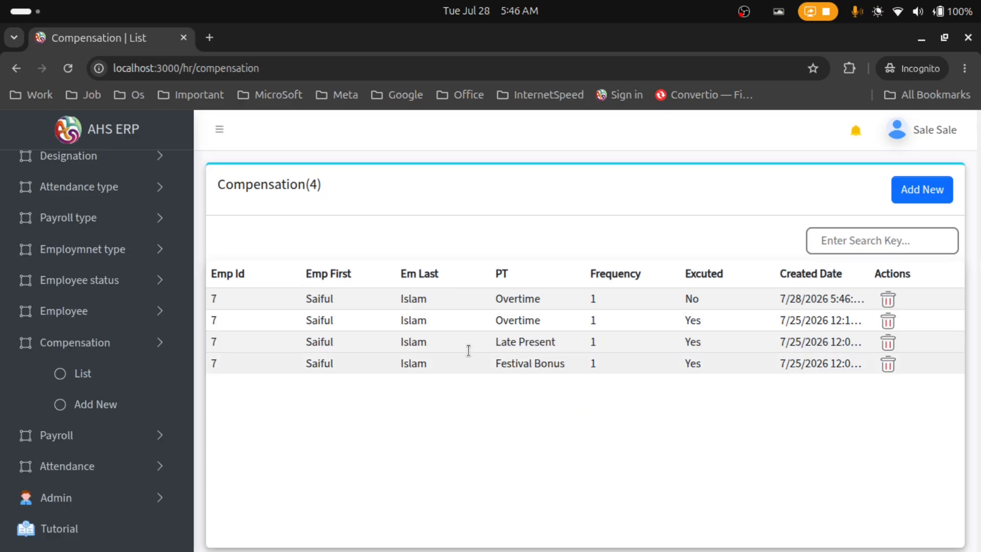
Filter the Compensation list by searching for the employee's name
{"action": "left_click_drag", "start_coordinate": [210, 302], "coordinate": [866, 305]}
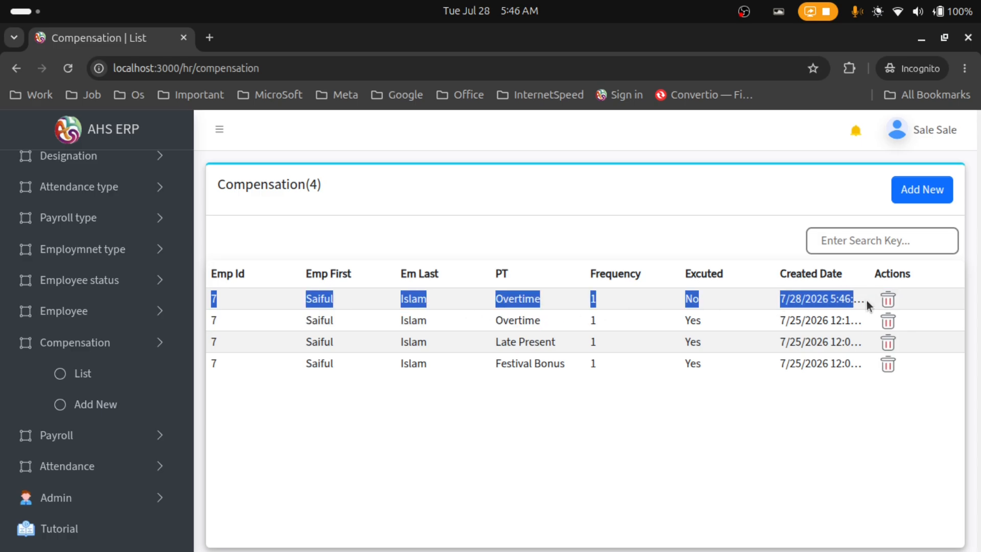
{"action": "left_click", "coordinate": [685, 446]}
{"action": "left_click", "coordinate": [833, 239]}
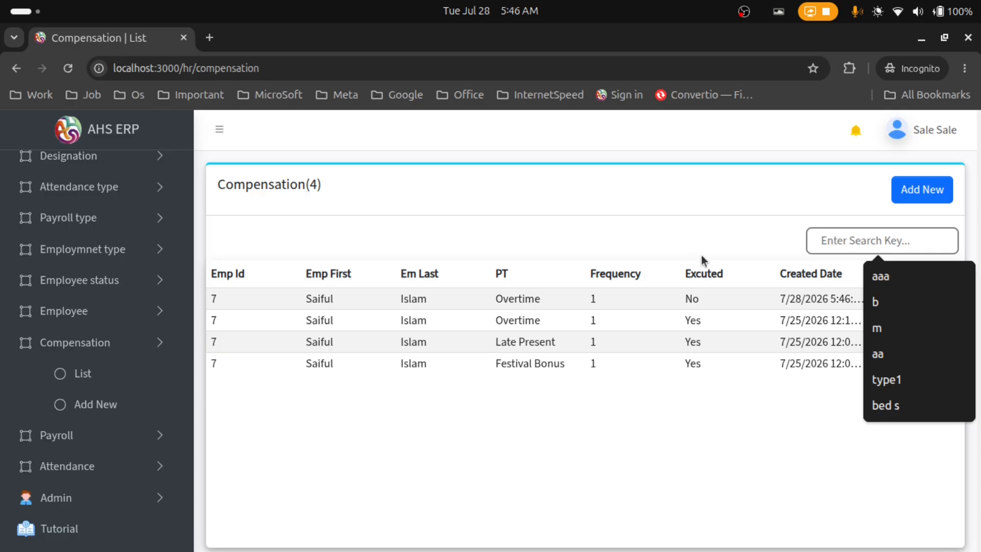
{"action": "type", "text": "sai"}
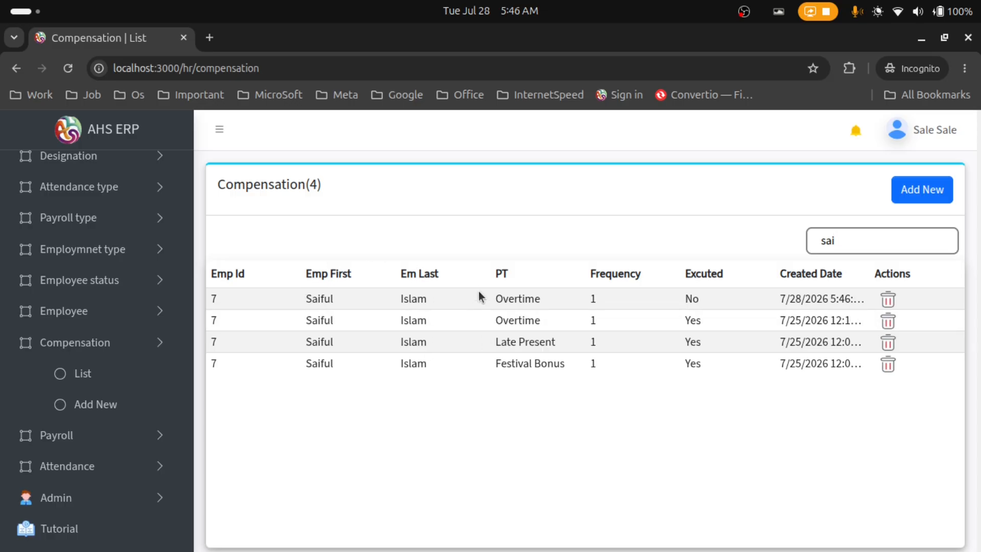
{"action": "left_click_drag", "start_coordinate": [486, 274], "coordinate": [509, 272]}
{"action": "left_click", "coordinate": [675, 281]}
Delete the older executed Overtime compensation, keeping the new unexecuted one
{"action": "left_click_drag", "start_coordinate": [700, 298], "coordinate": [704, 323]}
{"action": "left_click", "coordinate": [680, 318]}
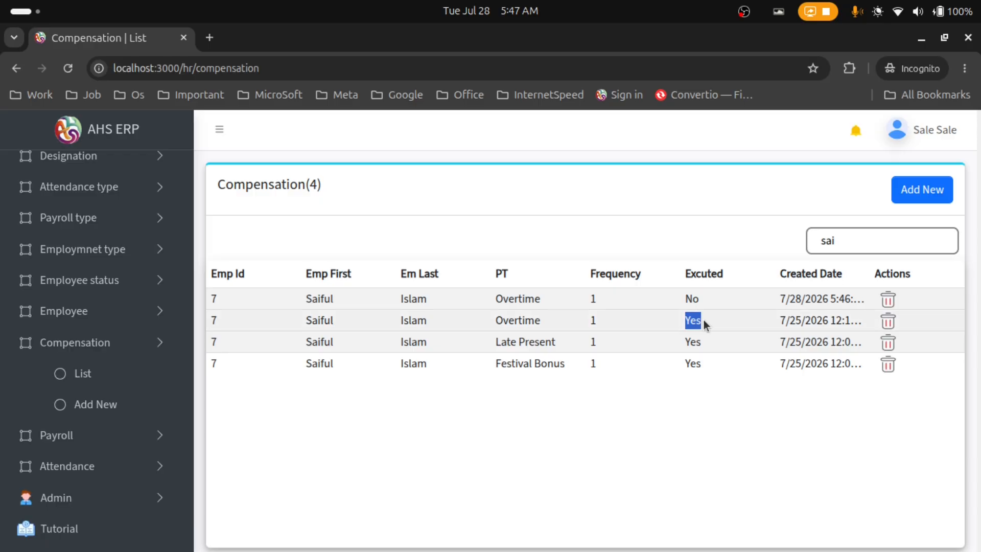
{"action": "left_click", "coordinate": [742, 383]}
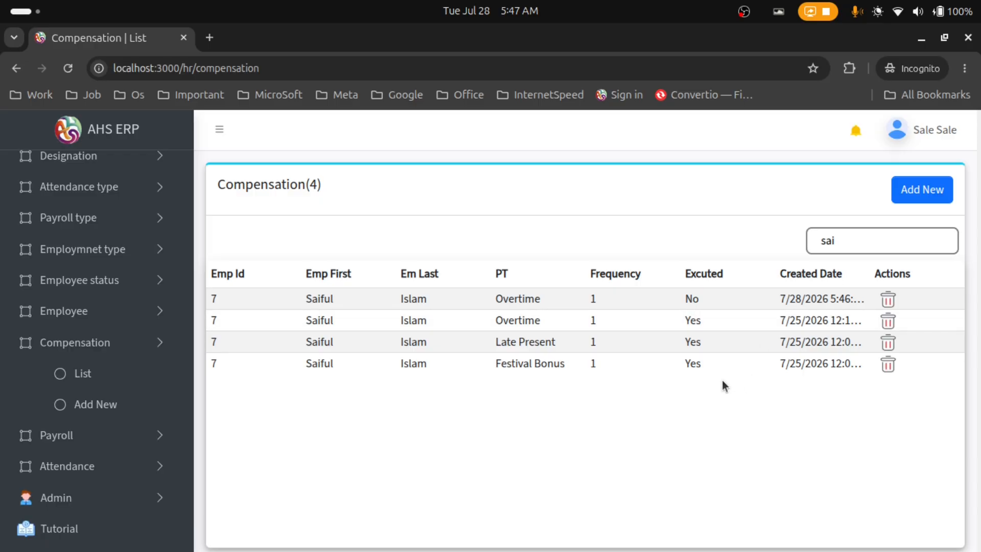
{"action": "left_click", "coordinate": [889, 322]}
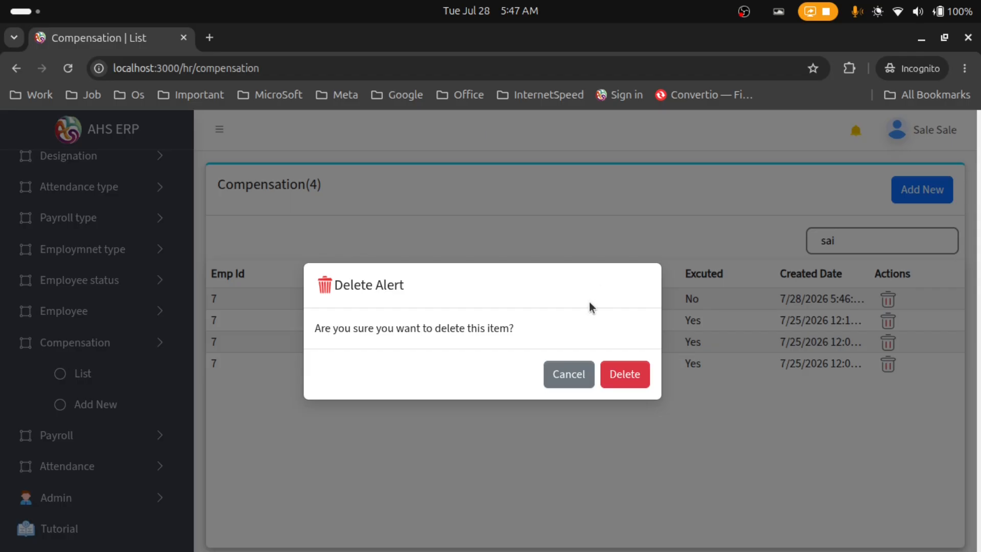
{"action": "left_click", "coordinate": [619, 374]}
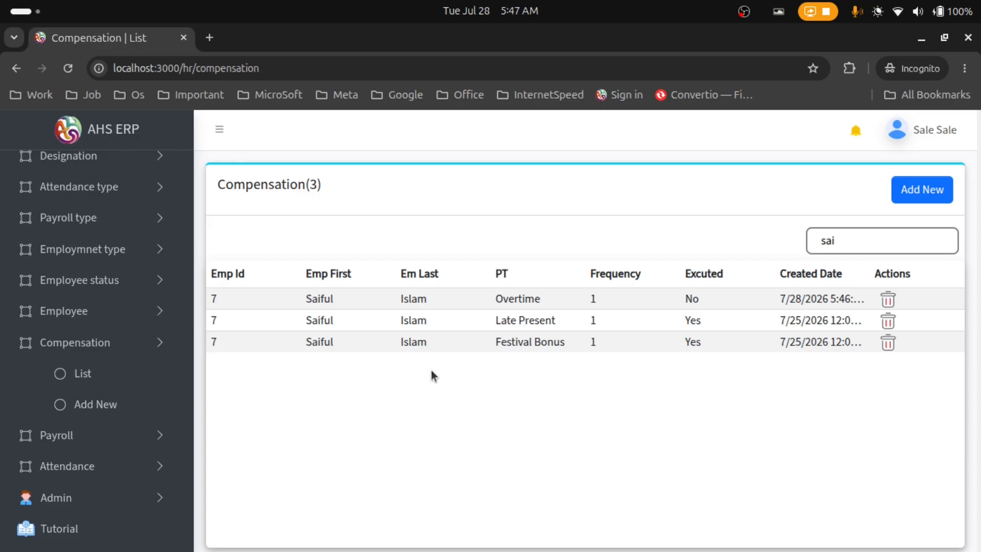
{"action": "left_click_drag", "start_coordinate": [213, 295], "coordinate": [891, 286]}
Select the employee in a new payroll form to confirm the 53000 total, then list payroll types
{"action": "left_click", "coordinate": [149, 449]}
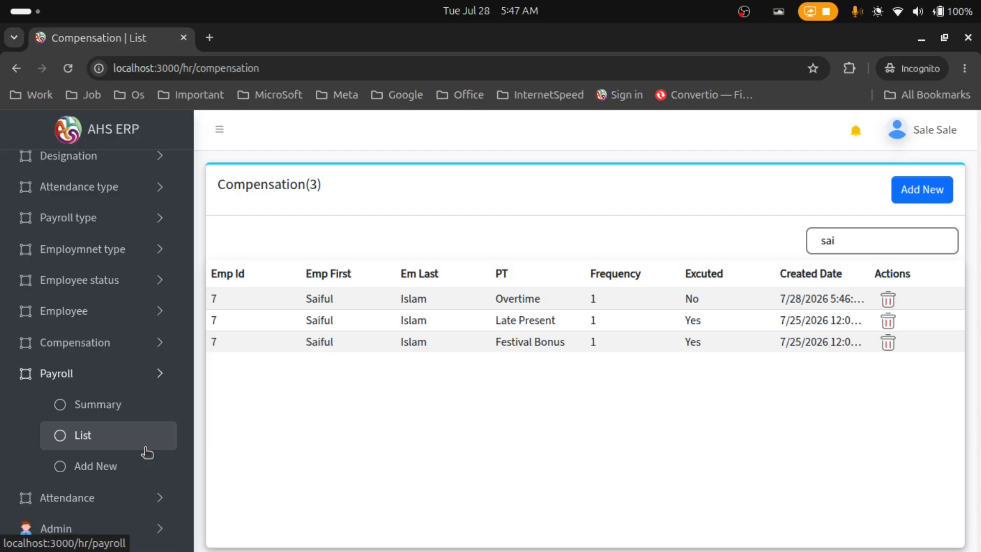
{"action": "left_click", "coordinate": [147, 469]}
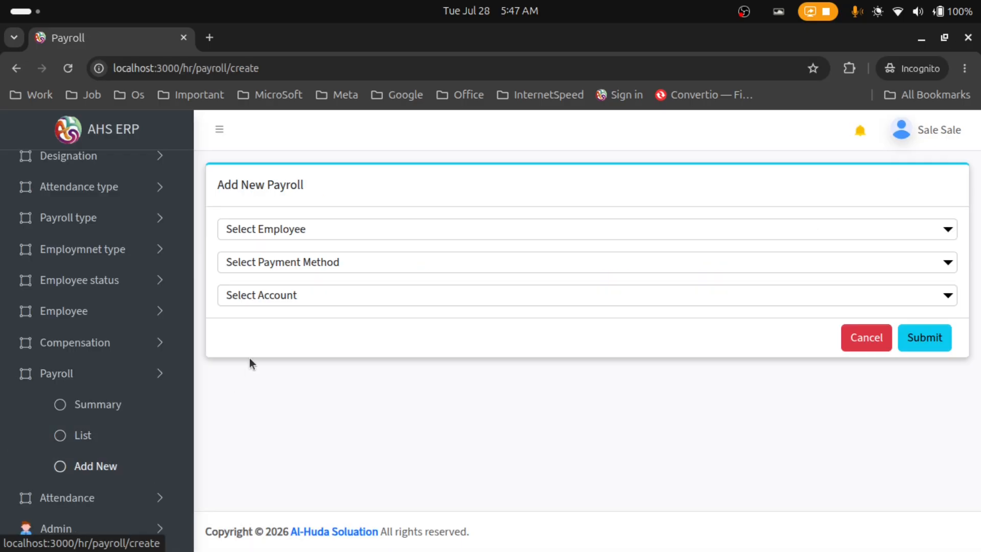
{"action": "left_click", "coordinate": [296, 230]}
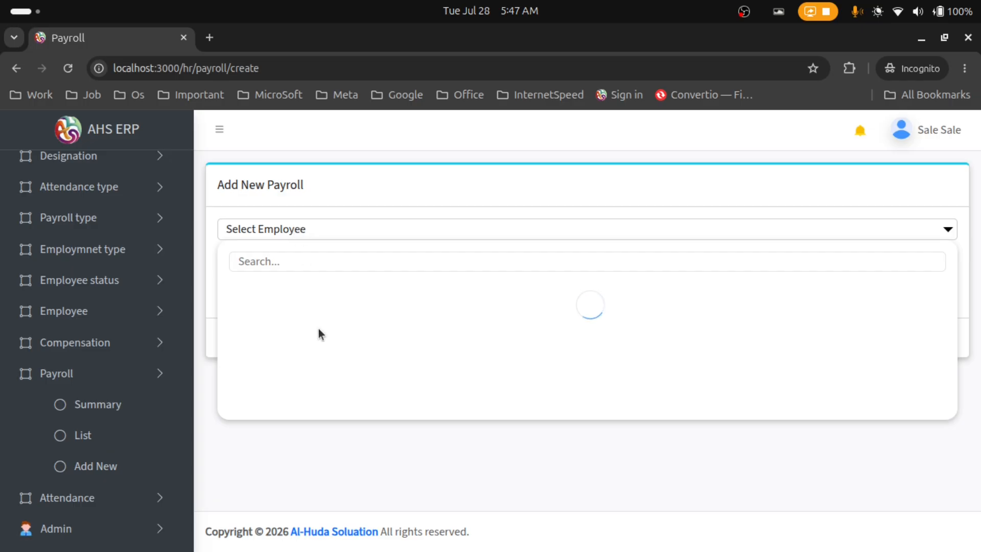
{"action": "scroll", "coordinate": [322, 345], "scroll_direction": "down", "scroll_amount": 3}
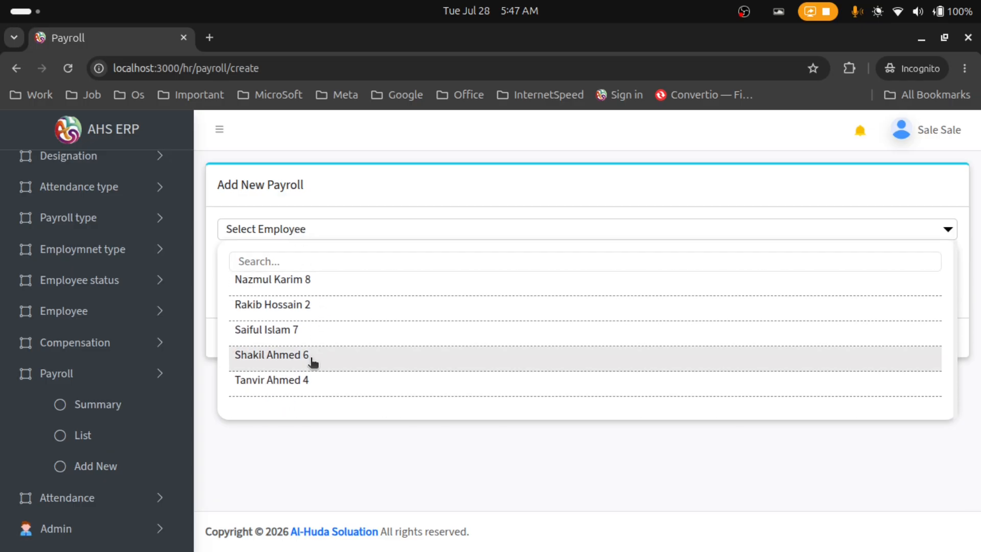
{"action": "left_click", "coordinate": [312, 337]}
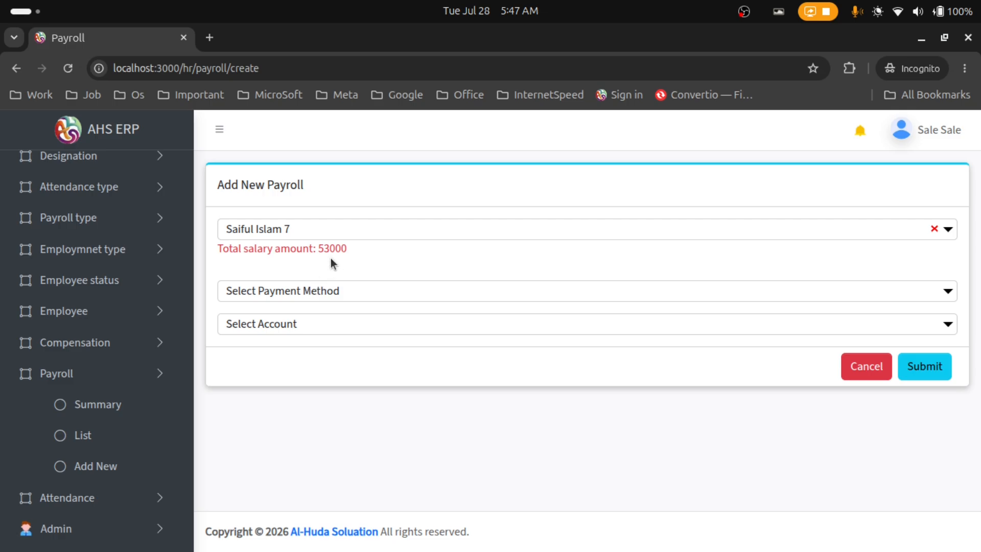
{"action": "left_click_drag", "start_coordinate": [313, 247], "coordinate": [344, 250]}
{"action": "left_click", "coordinate": [74, 220]}
{"action": "left_click", "coordinate": [84, 250]}
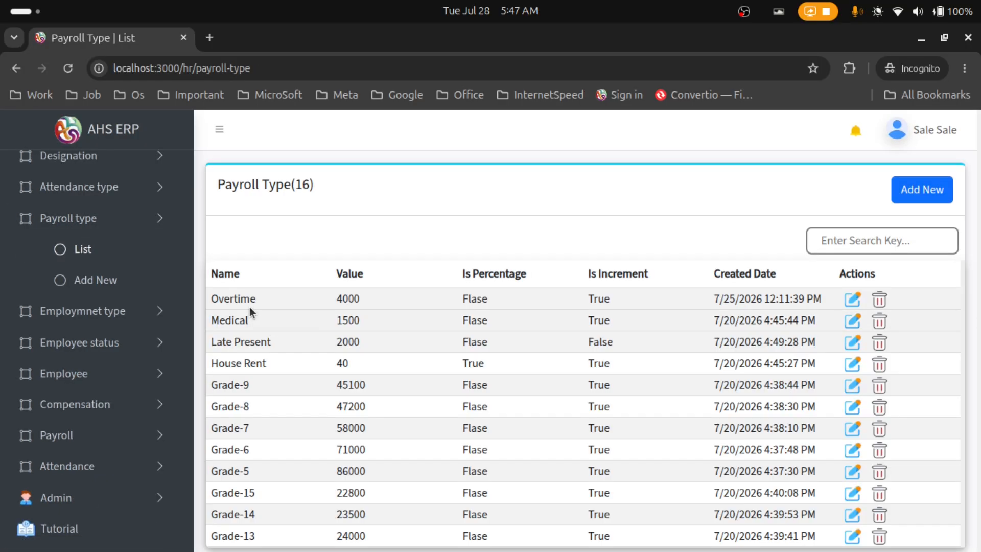
Note Overtime's 4000 increment, then start a new payroll for the employee
{"action": "left_click_drag", "start_coordinate": [335, 298], "coordinate": [366, 303]}
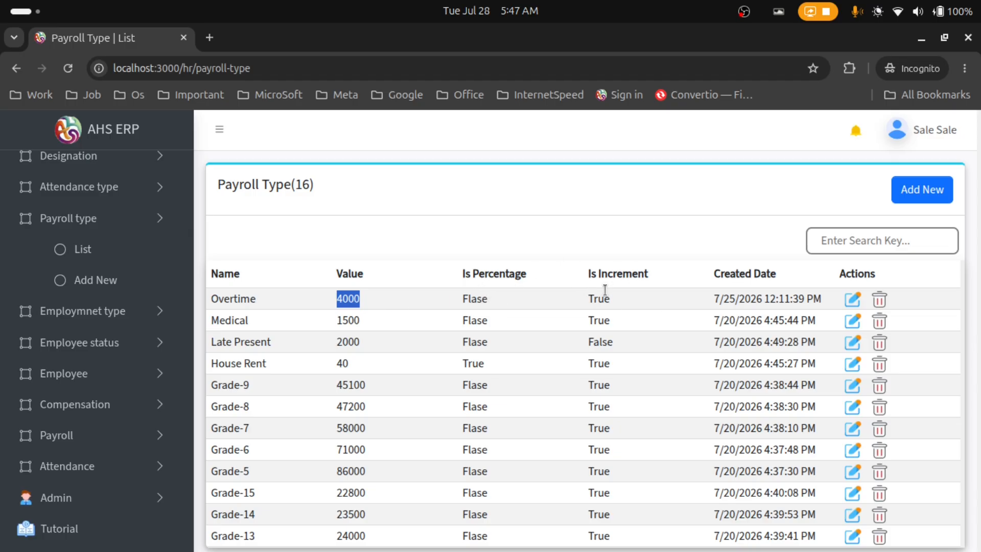
{"action": "left_click_drag", "start_coordinate": [587, 298], "coordinate": [623, 301]}
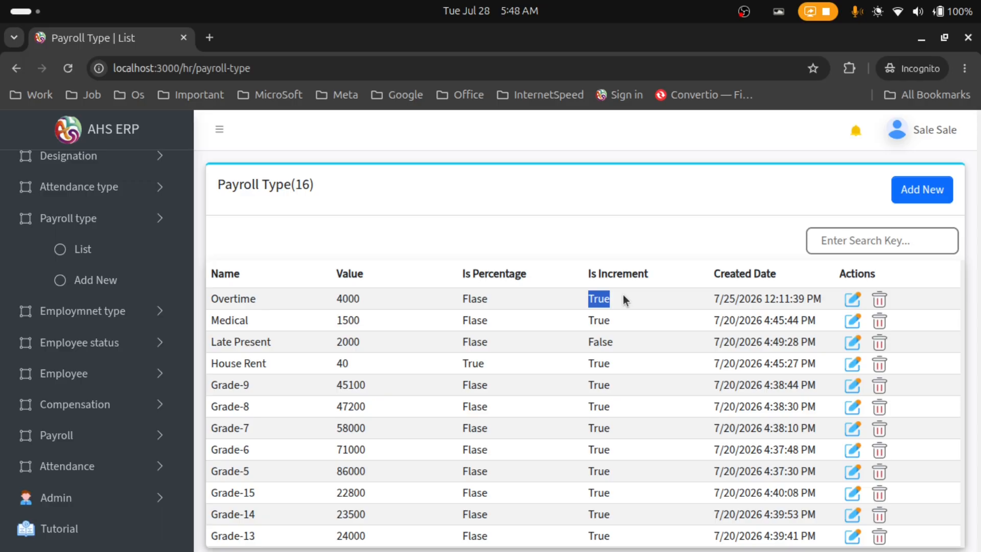
{"action": "left_click", "coordinate": [65, 436]}
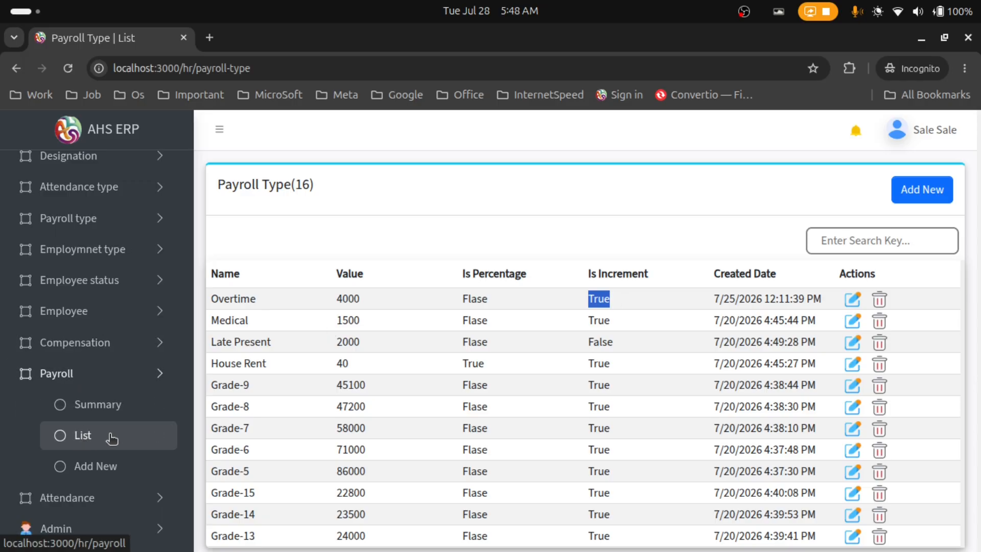
{"action": "left_click", "coordinate": [110, 466]}
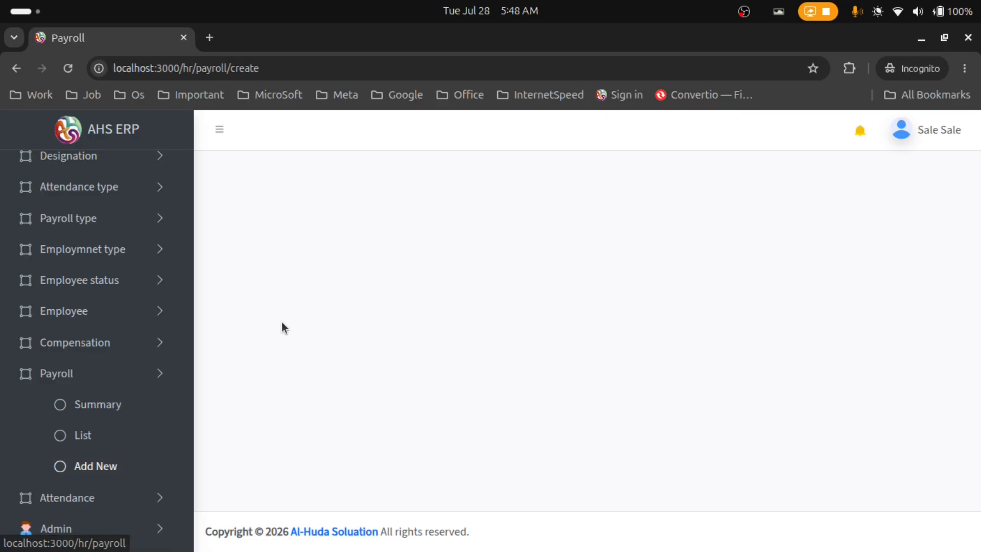
{"action": "left_click", "coordinate": [317, 231]}
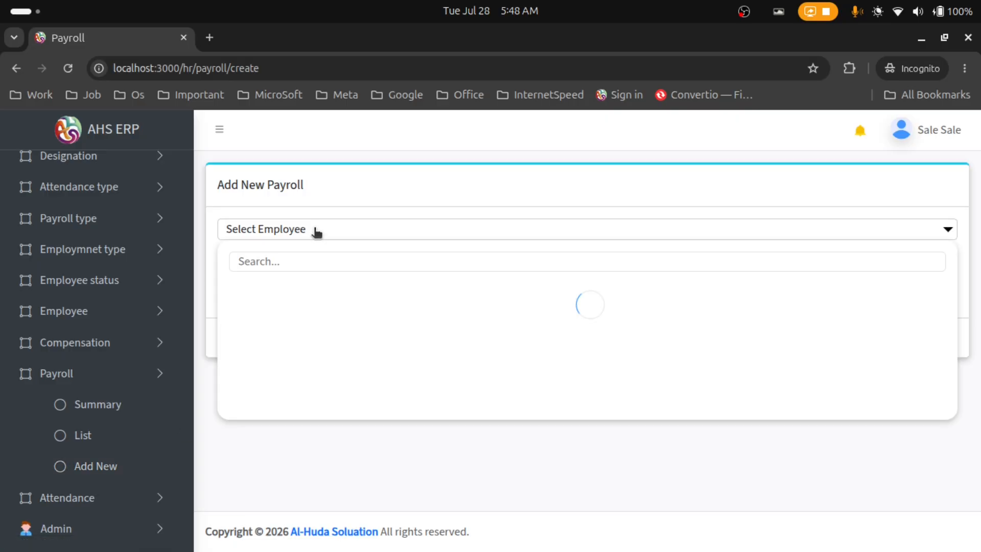
{"action": "scroll", "coordinate": [304, 342], "scroll_direction": "down", "scroll_amount": 2}
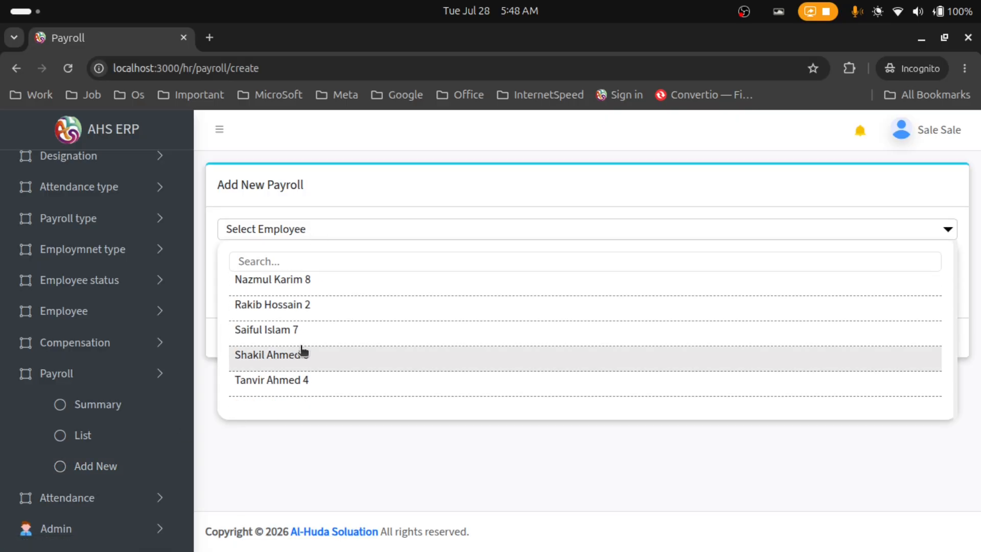
{"action": "left_click", "coordinate": [305, 337]}
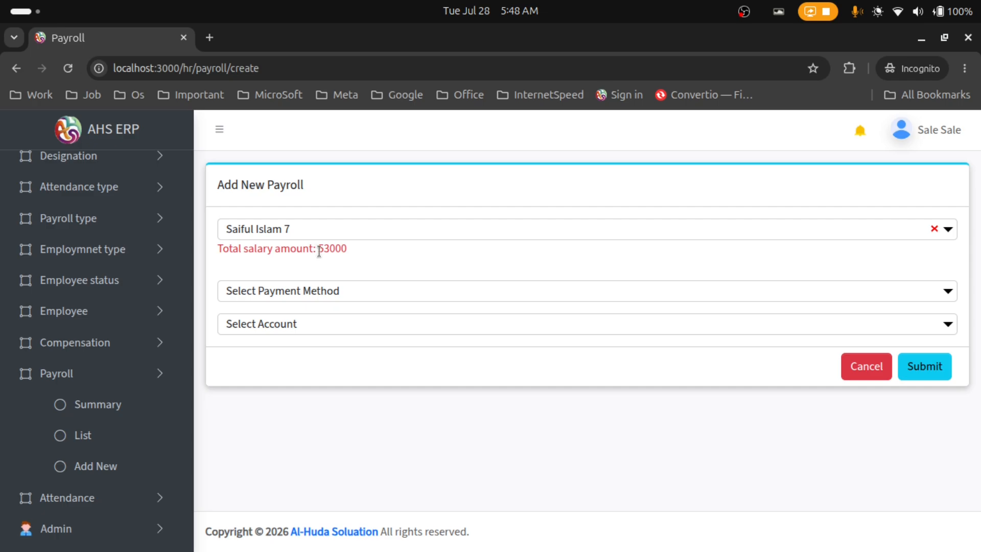
Confirm the 53000 total salary and set the payment method to Cash
{"action": "left_click_drag", "start_coordinate": [319, 251], "coordinate": [340, 251]}
{"action": "left_click", "coordinate": [340, 252]}
{"action": "left_click", "coordinate": [337, 293]}
{"action": "left_click", "coordinate": [331, 353]}
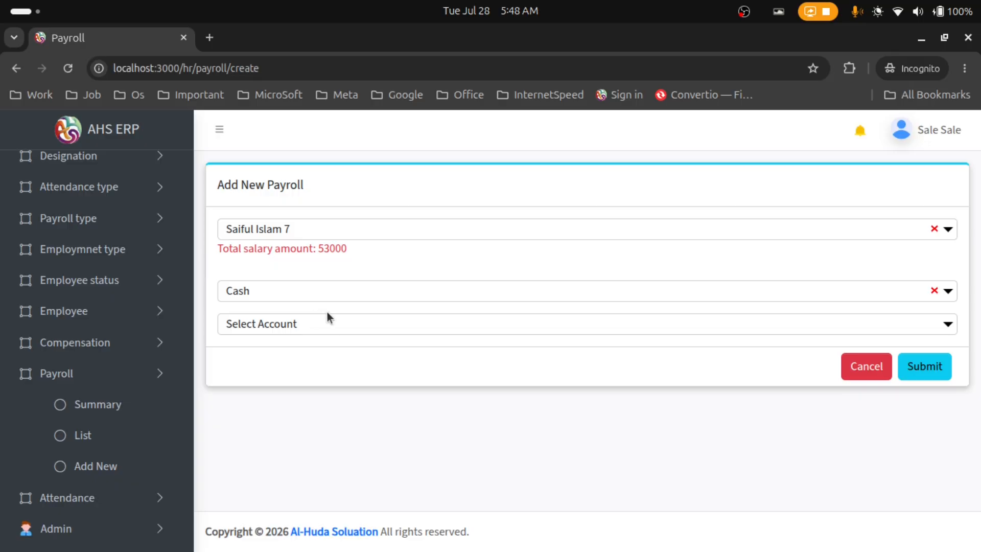
{"action": "left_click", "coordinate": [132, 345]}
Open a blank compensation form and select employee 7
{"action": "left_click", "coordinate": [130, 397]}
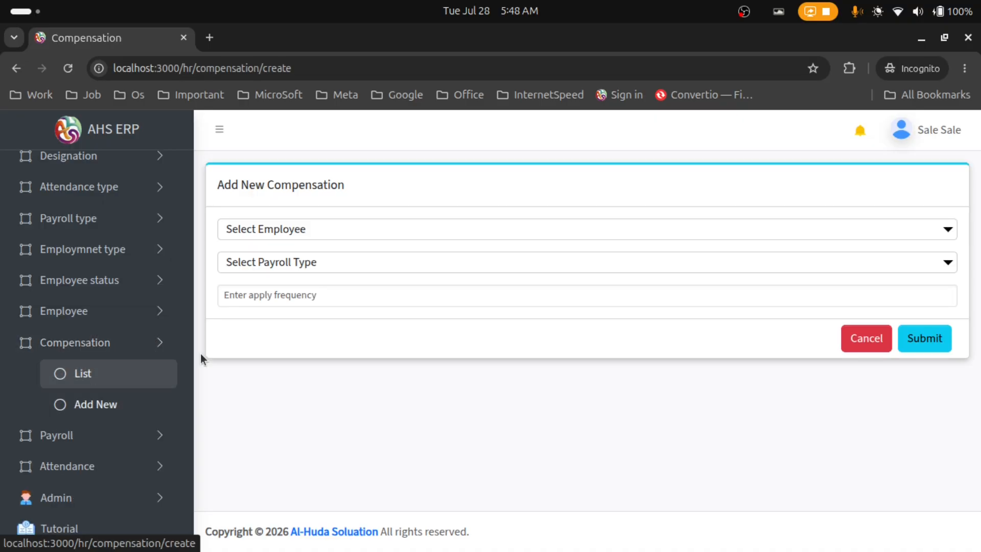
{"action": "left_click", "coordinate": [293, 234]}
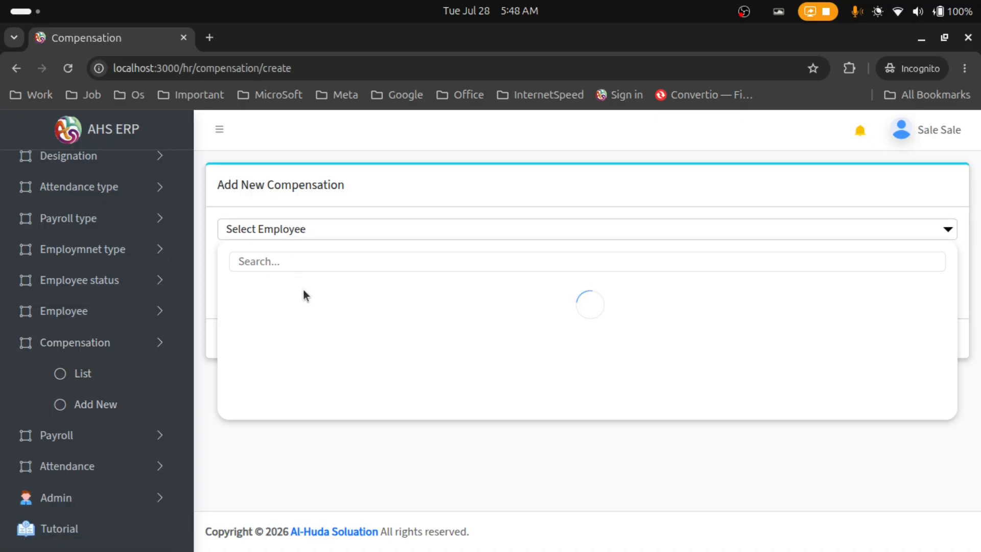
{"action": "scroll", "coordinate": [298, 352], "scroll_direction": "down", "scroll_amount": 3}
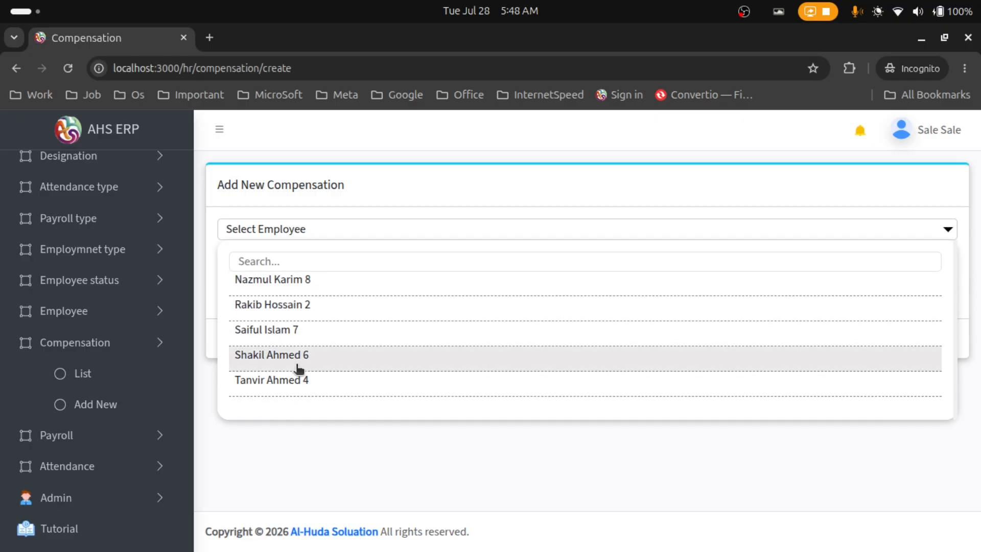
{"action": "left_click", "coordinate": [312, 341]}
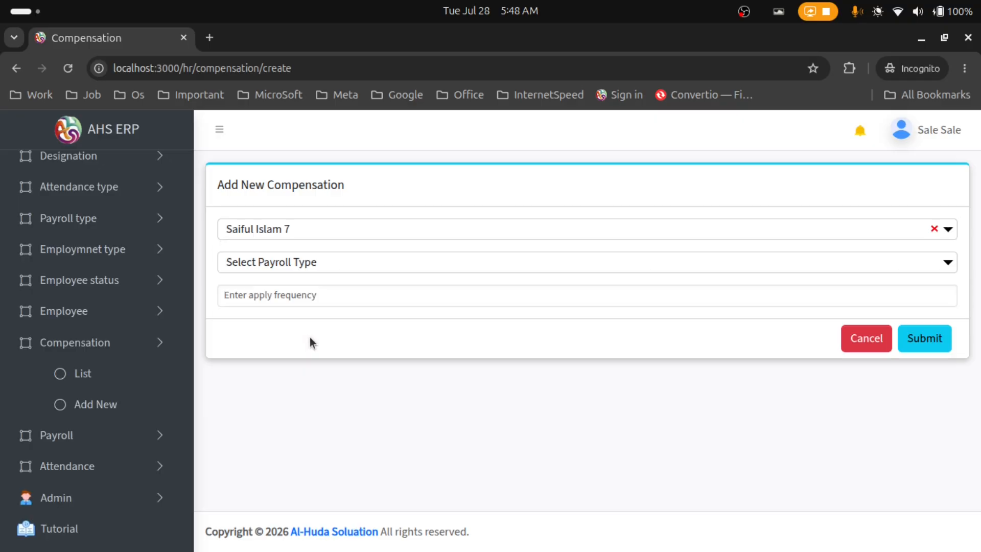
Set the payroll type to Late Present with apply frequency 1 and submit it
{"action": "left_click", "coordinate": [310, 260]}
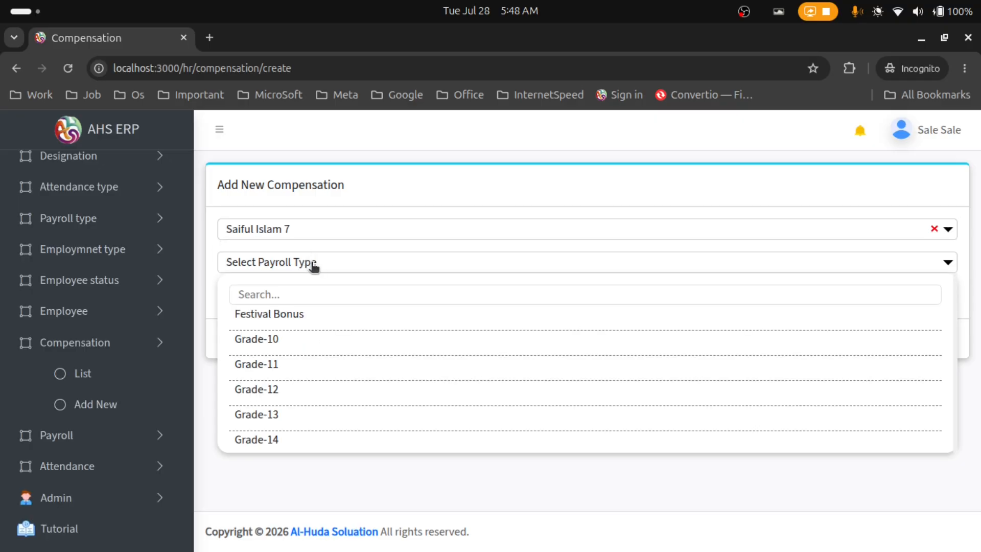
{"action": "scroll", "coordinate": [317, 369], "scroll_direction": "down", "scroll_amount": 2}
{"action": "scroll", "coordinate": [317, 369], "scroll_direction": "down", "scroll_amount": 4}
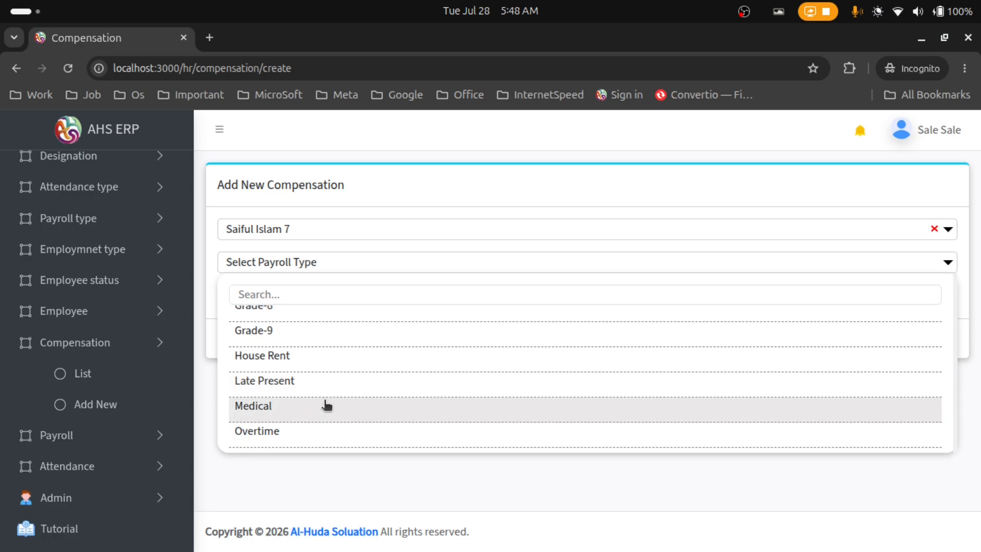
{"action": "left_click", "coordinate": [325, 365]}
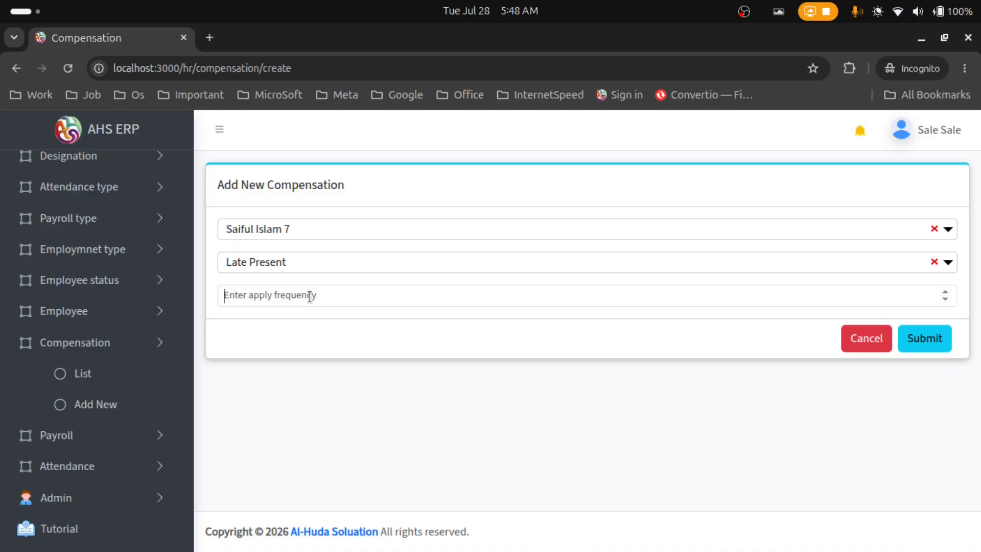
{"action": "type", "text": "1"}
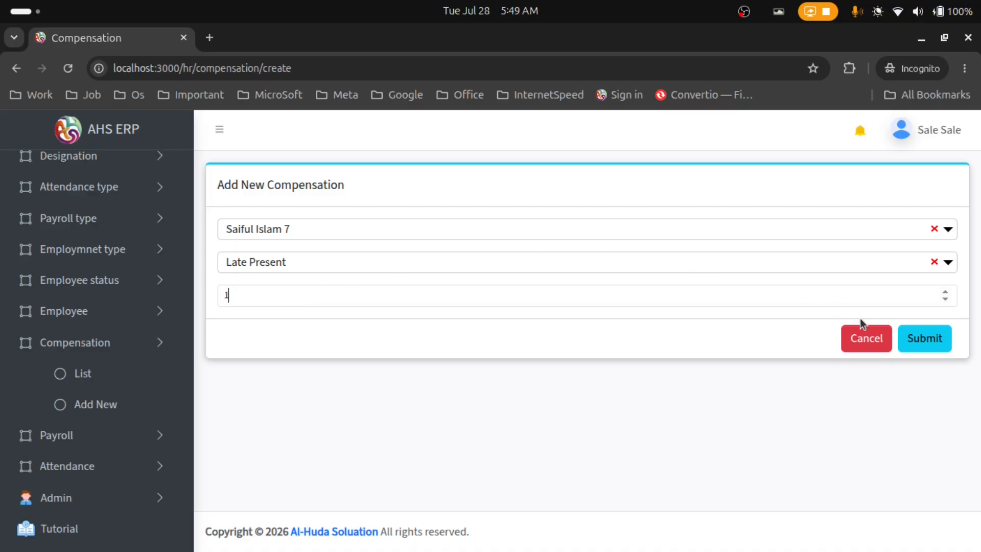
{"action": "left_click", "coordinate": [937, 341]}
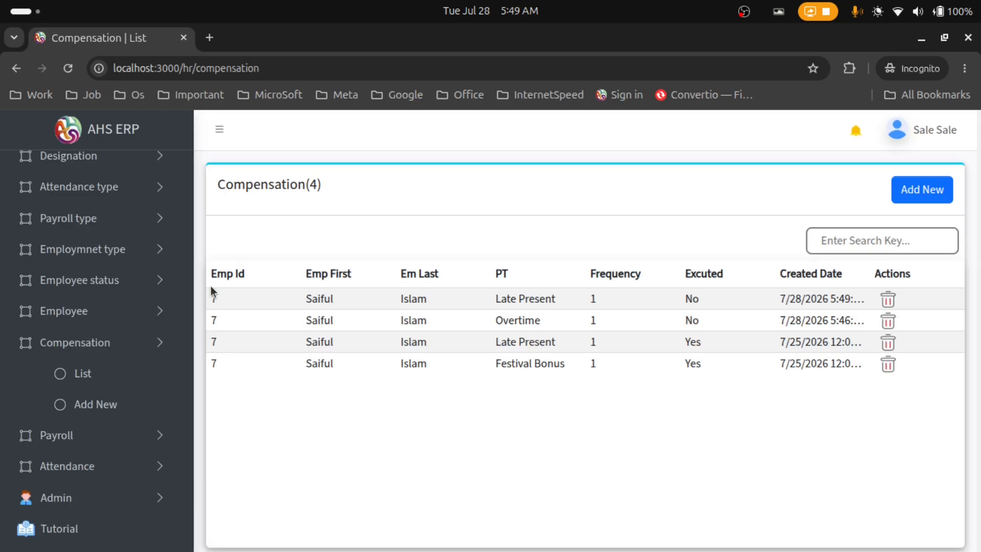
Select employee 7 in a new payroll form and note the total salary of 51000
{"action": "left_click_drag", "start_coordinate": [210, 289], "coordinate": [884, 296]}
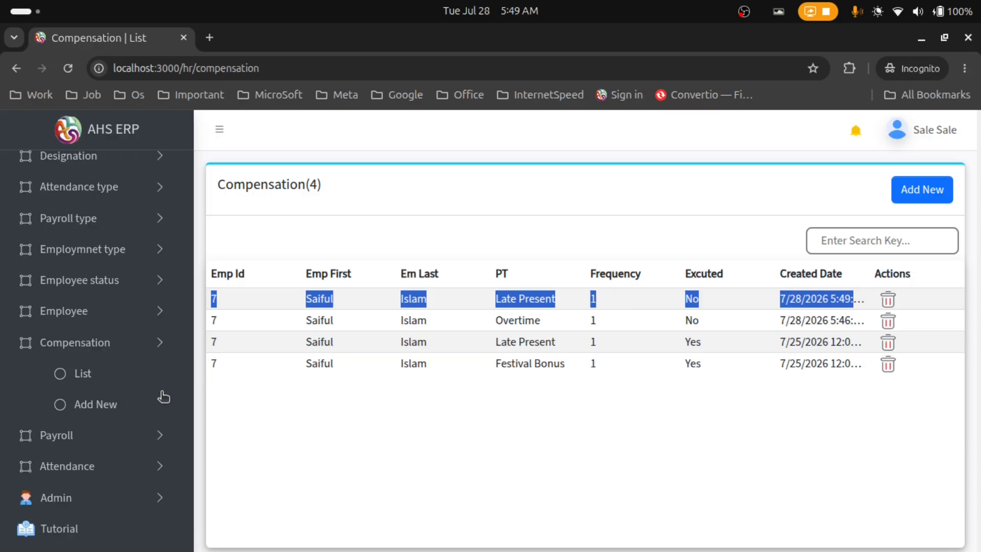
{"action": "left_click", "coordinate": [125, 434]}
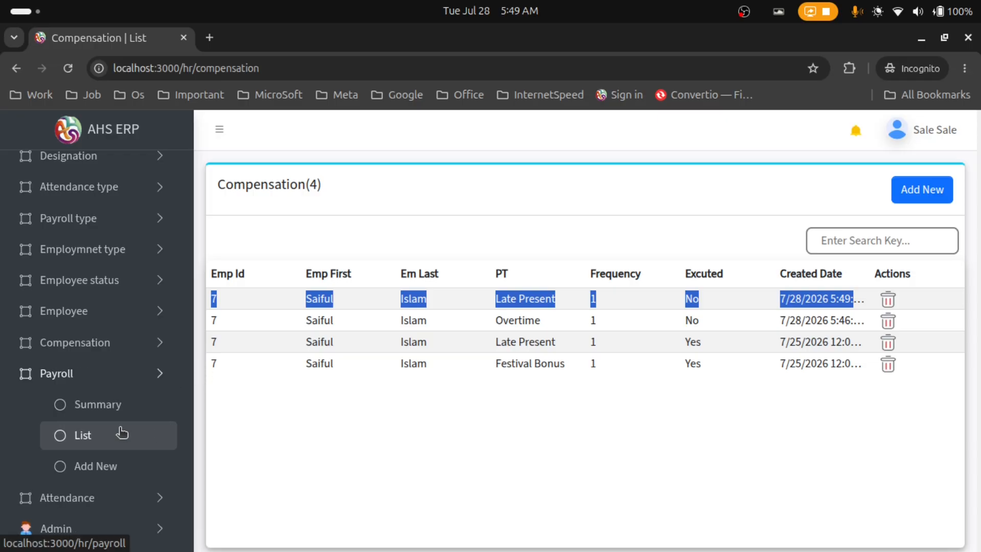
{"action": "left_click", "coordinate": [121, 465]}
{"action": "left_click", "coordinate": [337, 238]}
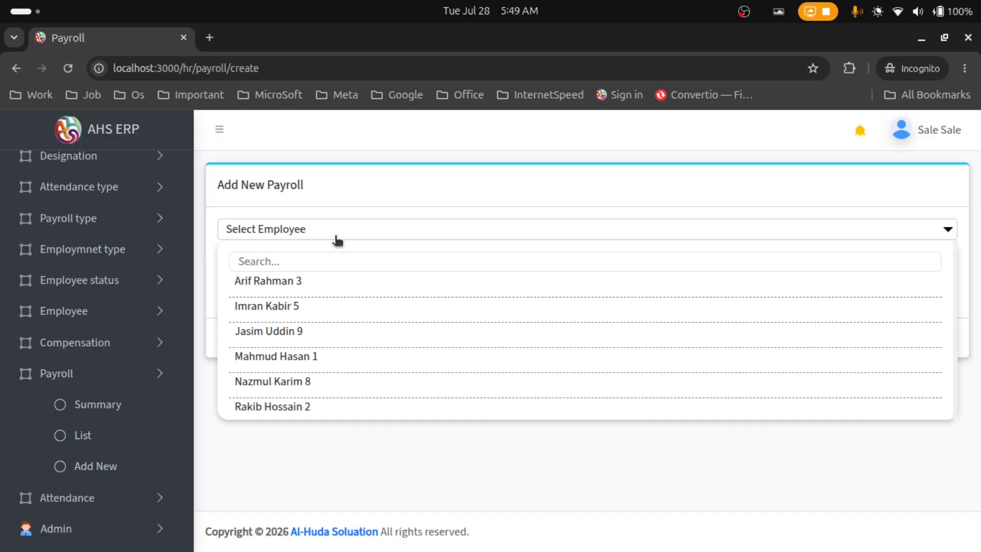
{"action": "scroll", "coordinate": [332, 296], "scroll_direction": "down", "scroll_amount": 2}
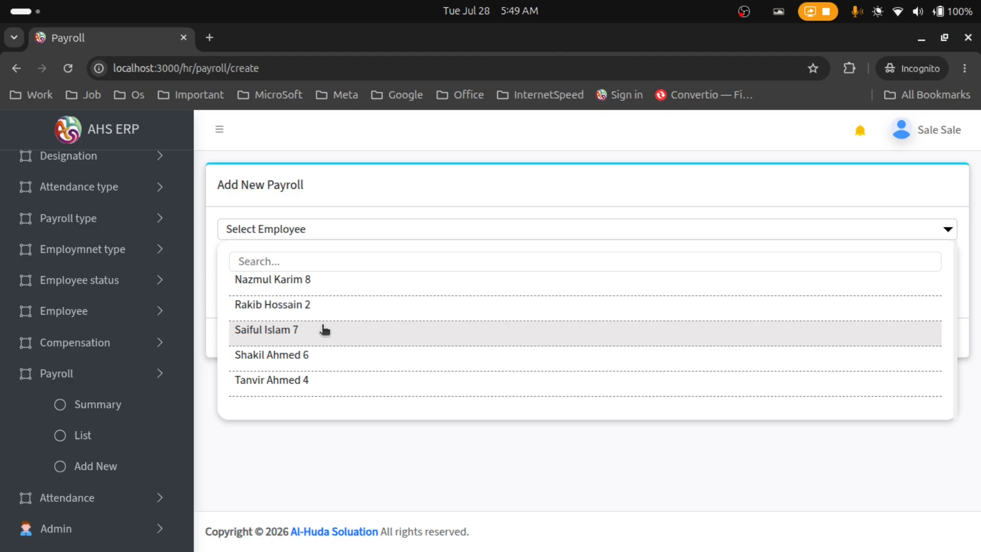
{"action": "left_click", "coordinate": [325, 330]}
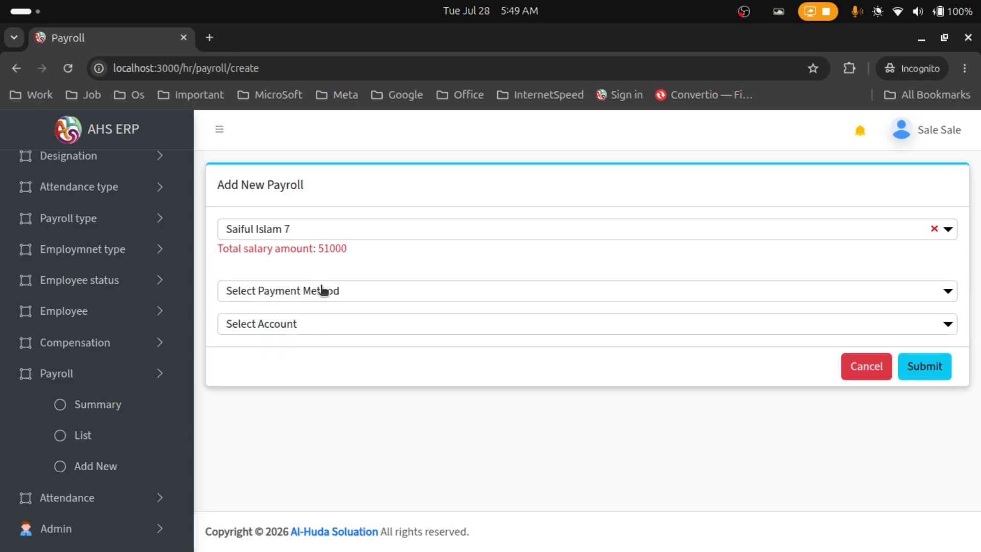
{"action": "left_click_drag", "start_coordinate": [318, 249], "coordinate": [345, 250]}
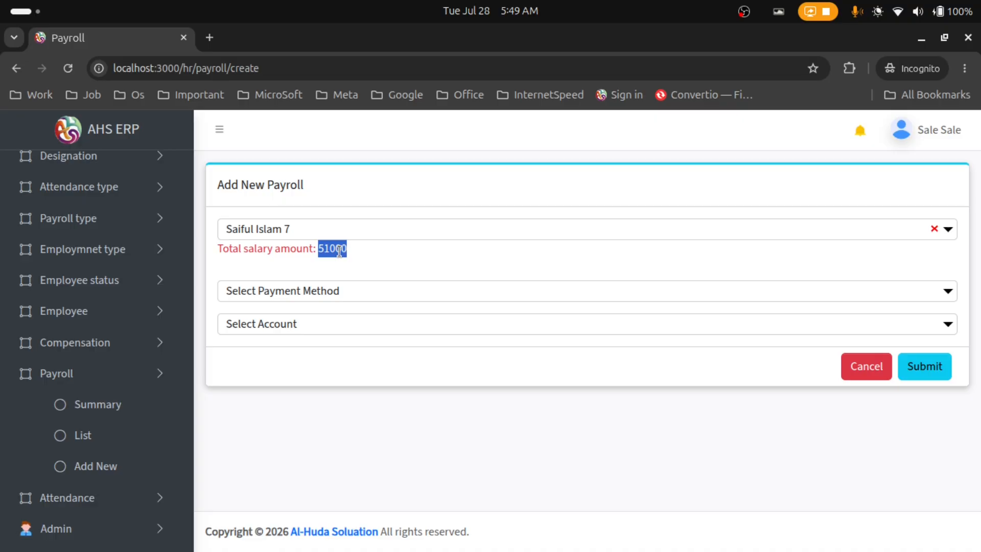
Look up Late Present in the Payroll Type list
{"action": "left_click", "coordinate": [85, 231]}
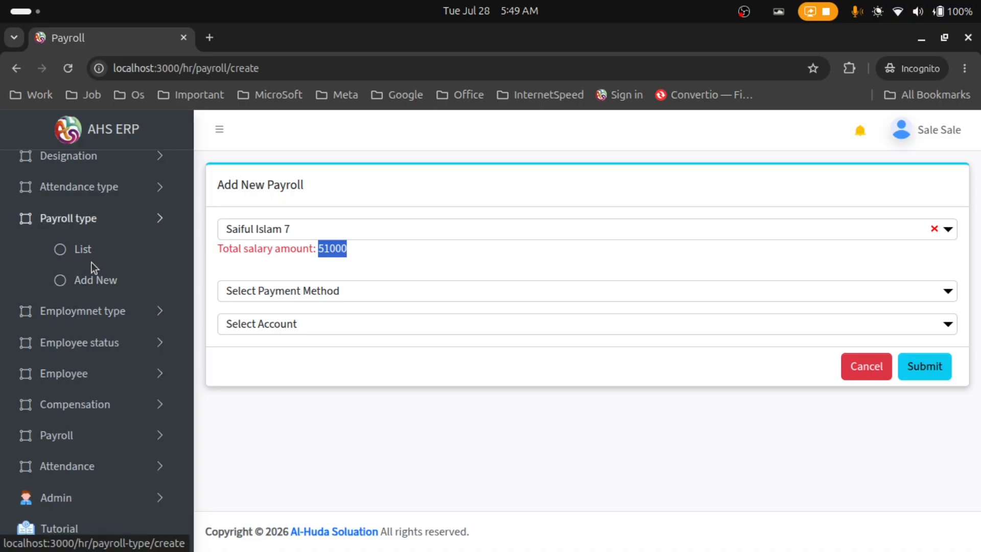
{"action": "left_click", "coordinate": [102, 252]}
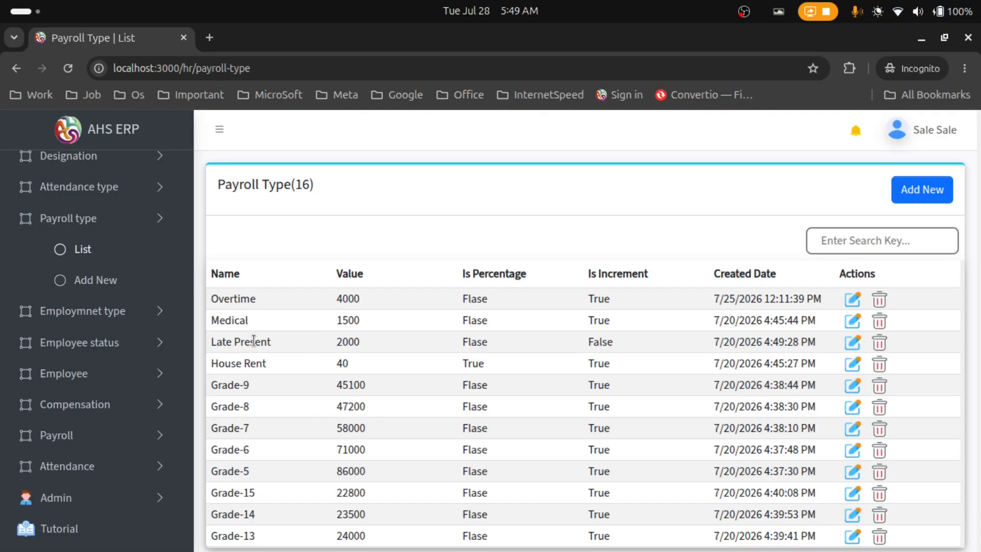
{"action": "left_click_drag", "start_coordinate": [216, 341], "coordinate": [328, 344]}
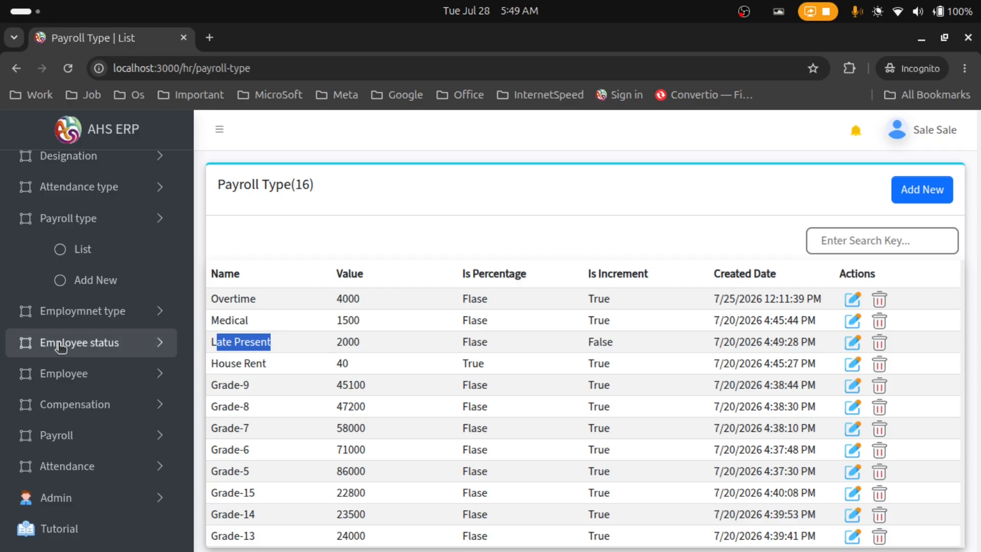
Recheck employee 7's 51000 payroll total, then open a blank new compensation form
{"action": "left_click", "coordinate": [94, 435]}
{"action": "left_click", "coordinate": [100, 465]}
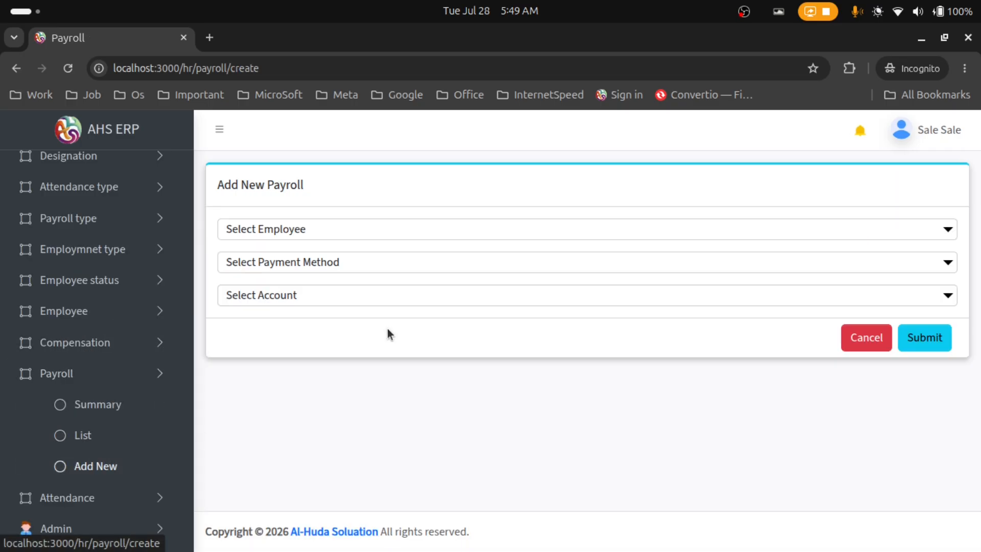
{"action": "left_click", "coordinate": [443, 233]}
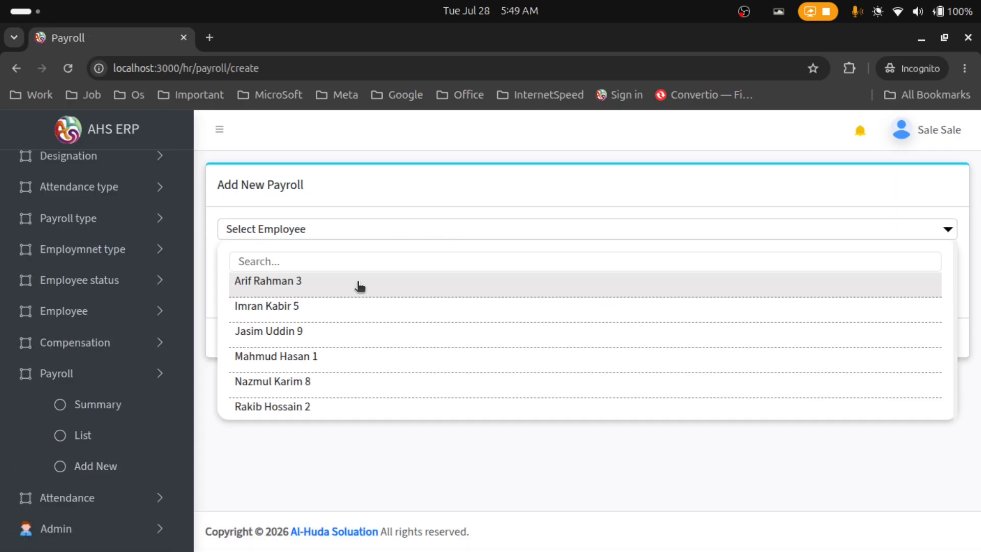
{"action": "scroll", "coordinate": [328, 333], "scroll_direction": "down", "scroll_amount": 2}
{"action": "left_click", "coordinate": [325, 336]}
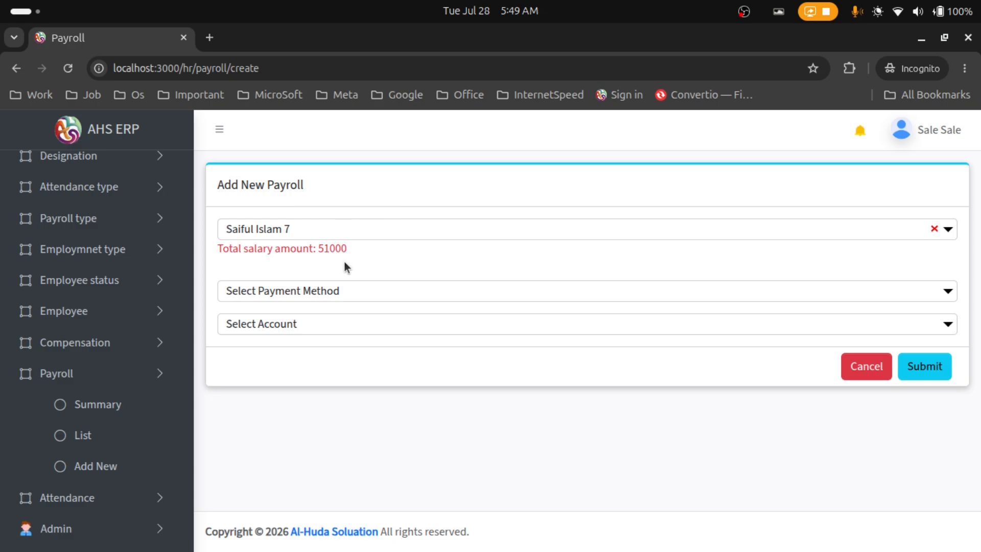
{"action": "left_click_drag", "start_coordinate": [350, 250], "coordinate": [267, 249]}
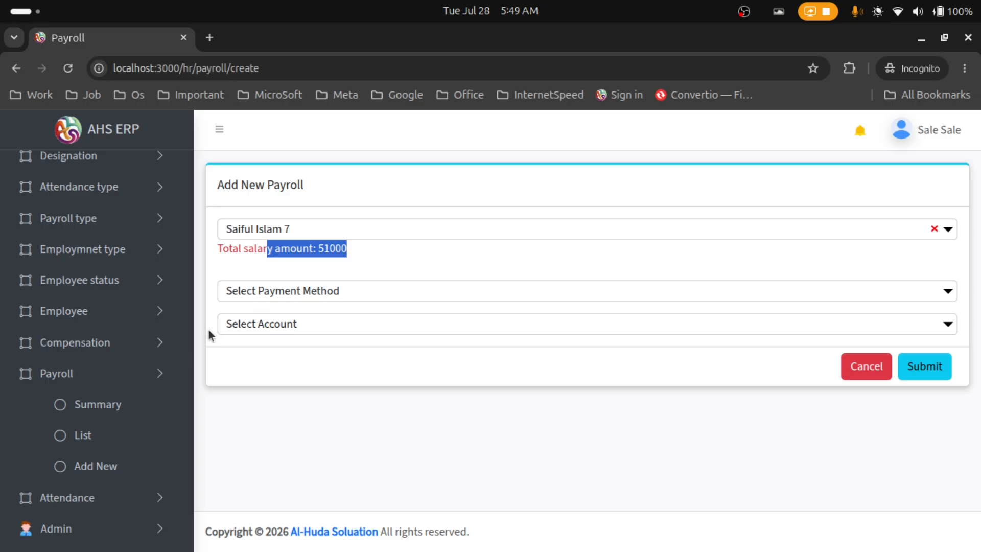
{"action": "left_click", "coordinate": [68, 342]}
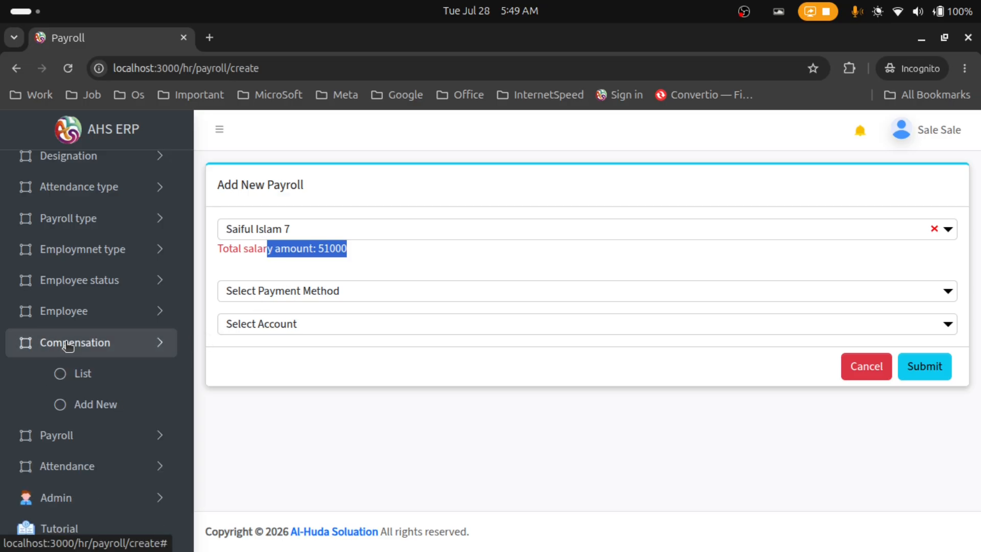
{"action": "left_click", "coordinate": [84, 405]}
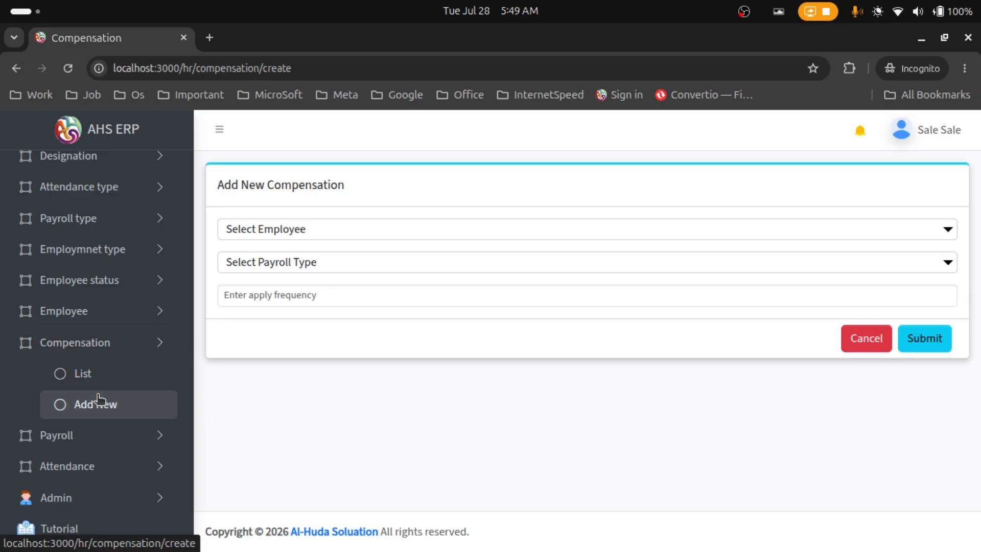
Add a Festival Bonus compensation for employee 7 with frequency 1
{"action": "left_click", "coordinate": [282, 230]}
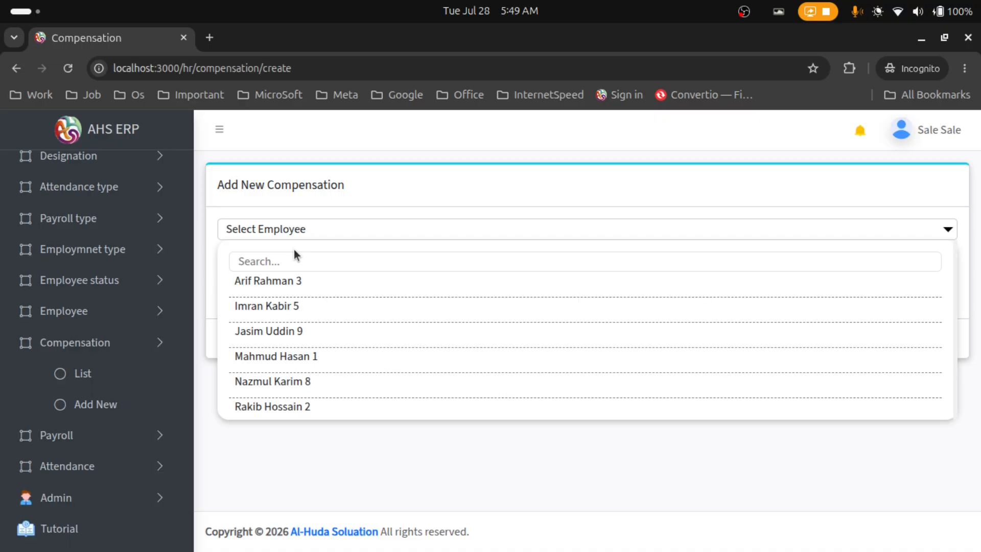
{"action": "scroll", "coordinate": [299, 327], "scroll_direction": "down", "scroll_amount": 3}
{"action": "scroll", "coordinate": [313, 365], "scroll_direction": "up", "scroll_amount": 3}
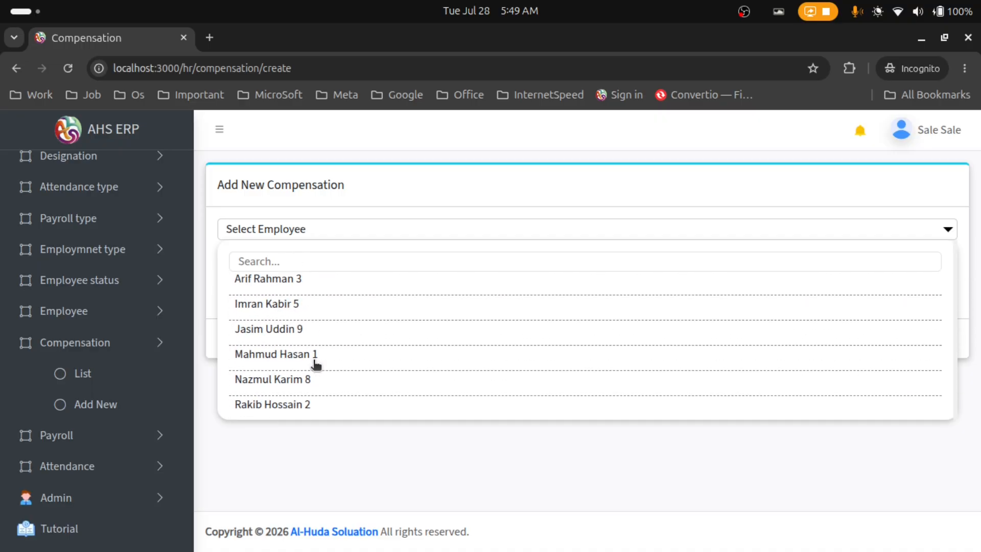
{"action": "scroll", "coordinate": [315, 345], "scroll_direction": "down", "scroll_amount": 3}
{"action": "left_click", "coordinate": [311, 332]}
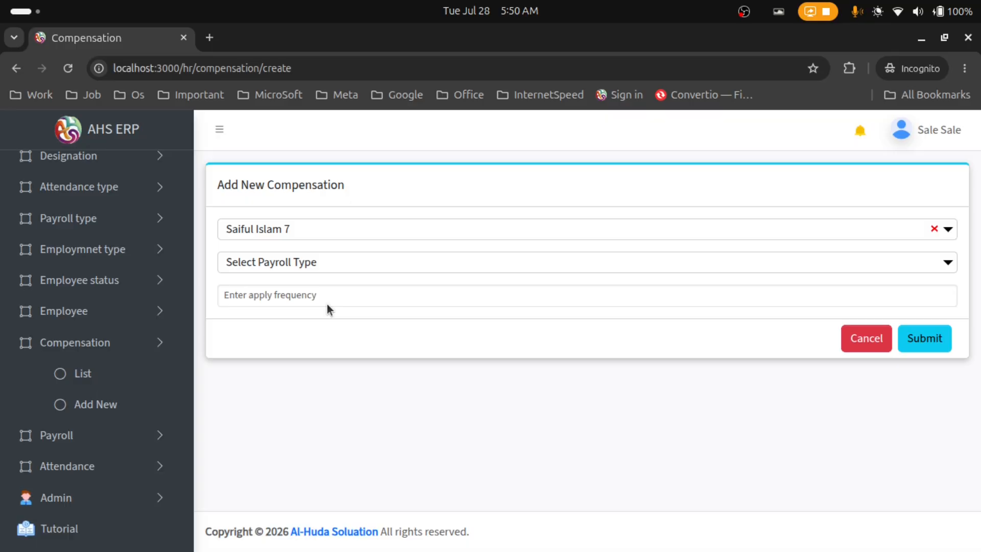
{"action": "left_click", "coordinate": [322, 269]}
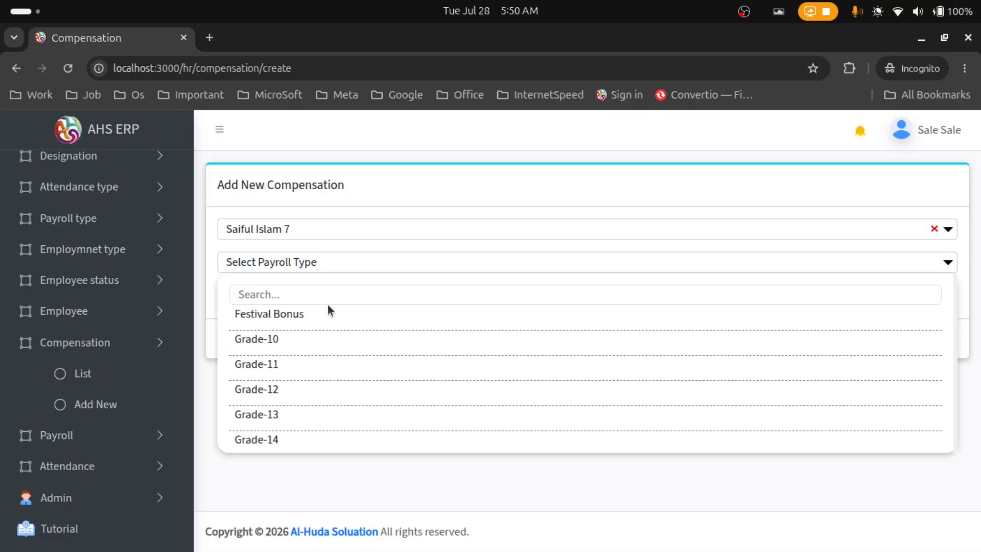
{"action": "left_click", "coordinate": [333, 317]}
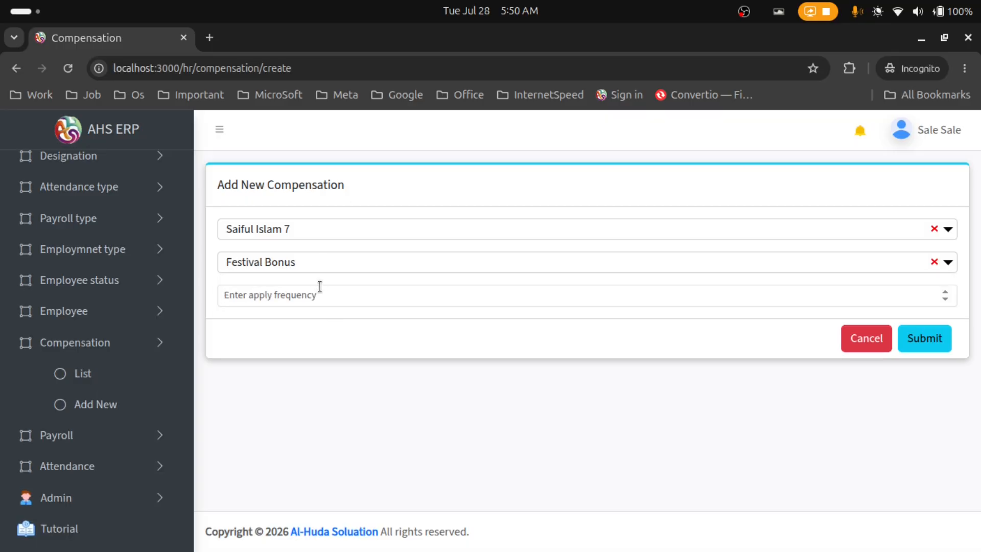
{"action": "type", "text": "1"}
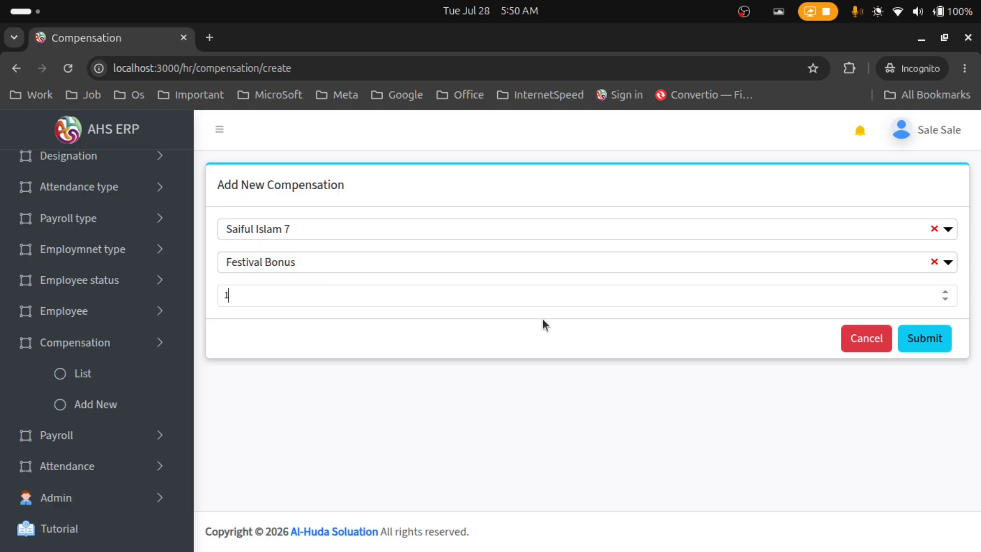
{"action": "left_click", "coordinate": [934, 342]}
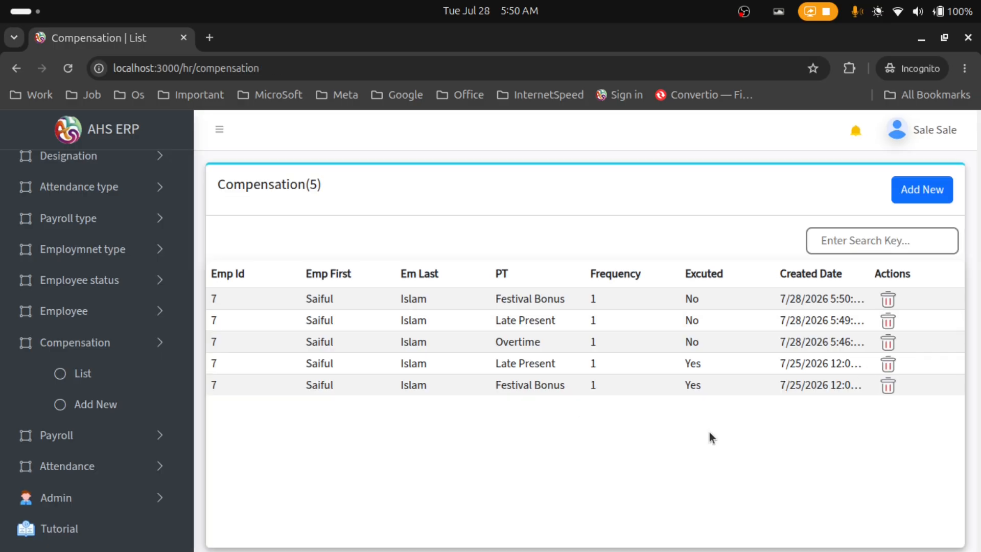
Highlight the new Festival Bonus row and expand the Payroll menu in the sidebar
{"action": "left_click_drag", "start_coordinate": [225, 295], "coordinate": [693, 346]}
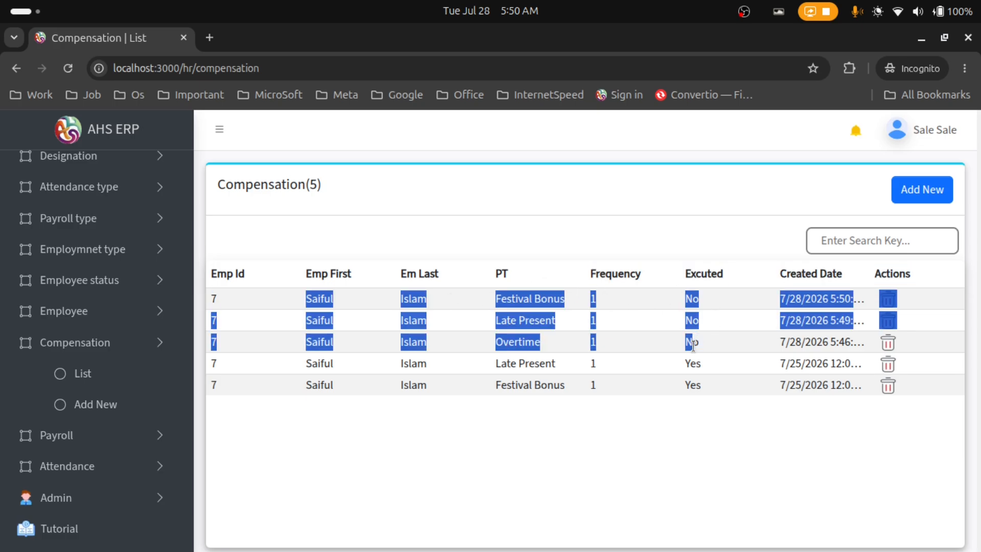
{"action": "left_click", "coordinate": [564, 409]}
{"action": "left_click", "coordinate": [161, 435]}
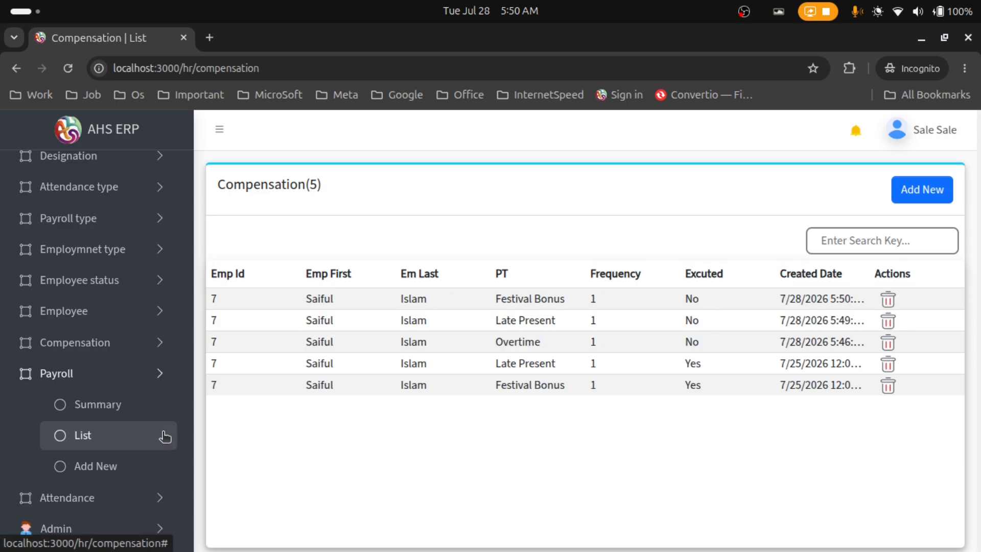
Submit a new payroll for employee 7 totalling 63500, paid by Cash from the Cash account
{"action": "left_click", "coordinate": [133, 466]}
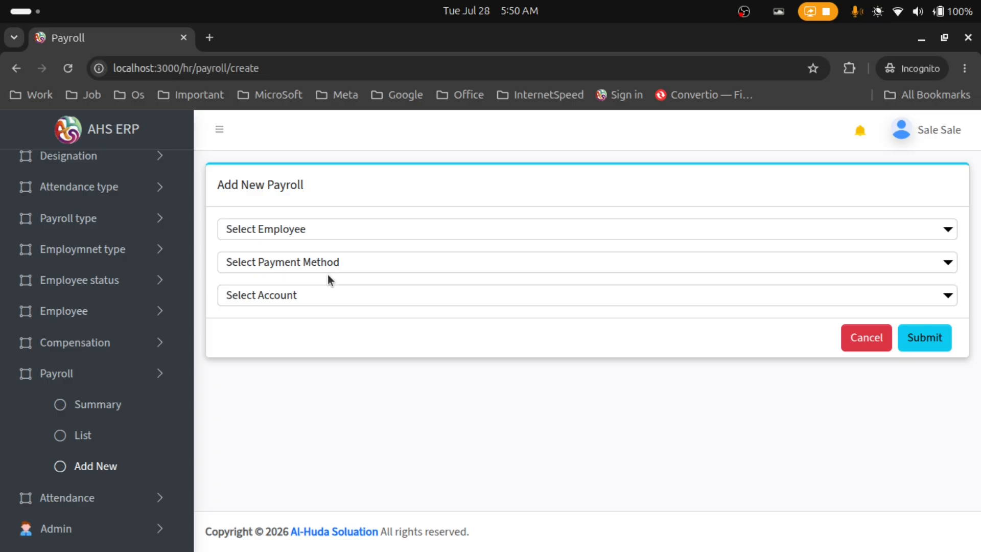
{"action": "left_click", "coordinate": [317, 234]}
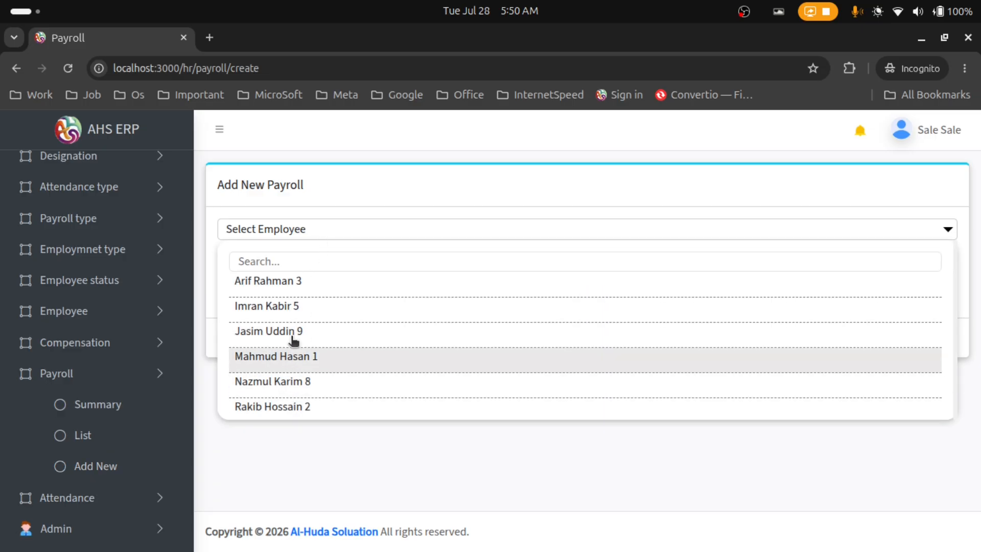
{"action": "scroll", "coordinate": [296, 363], "scroll_direction": "down", "scroll_amount": 2}
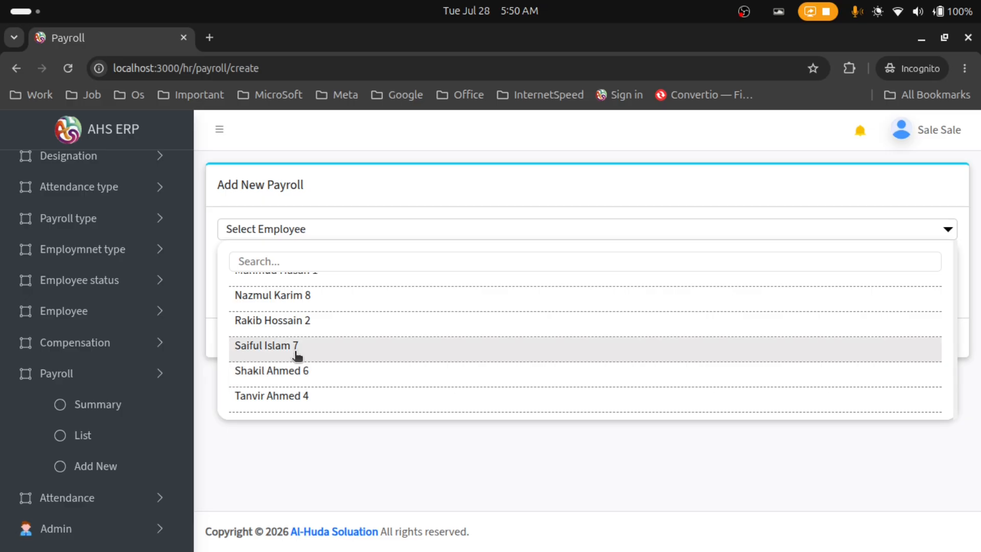
{"action": "left_click", "coordinate": [296, 348]}
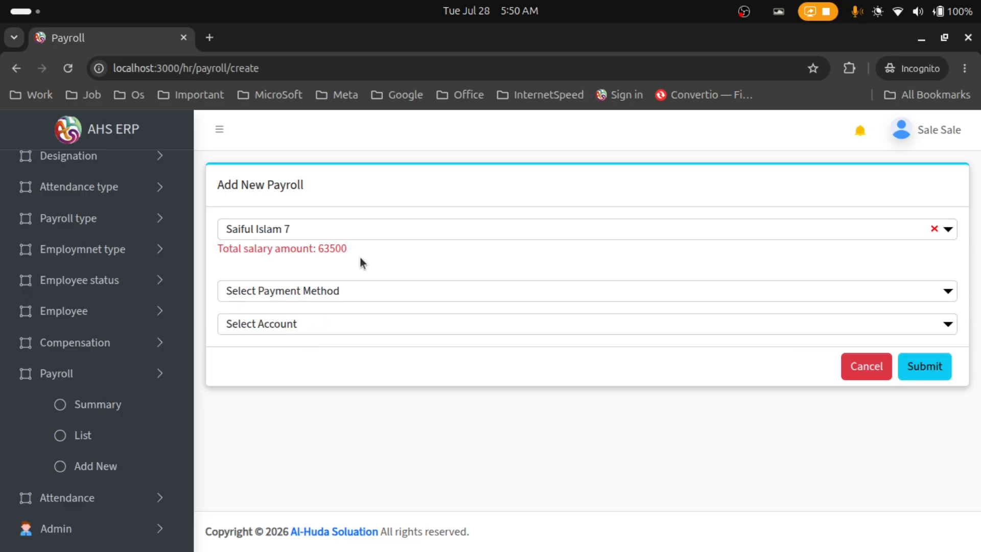
{"action": "left_click_drag", "start_coordinate": [357, 251], "coordinate": [327, 246]}
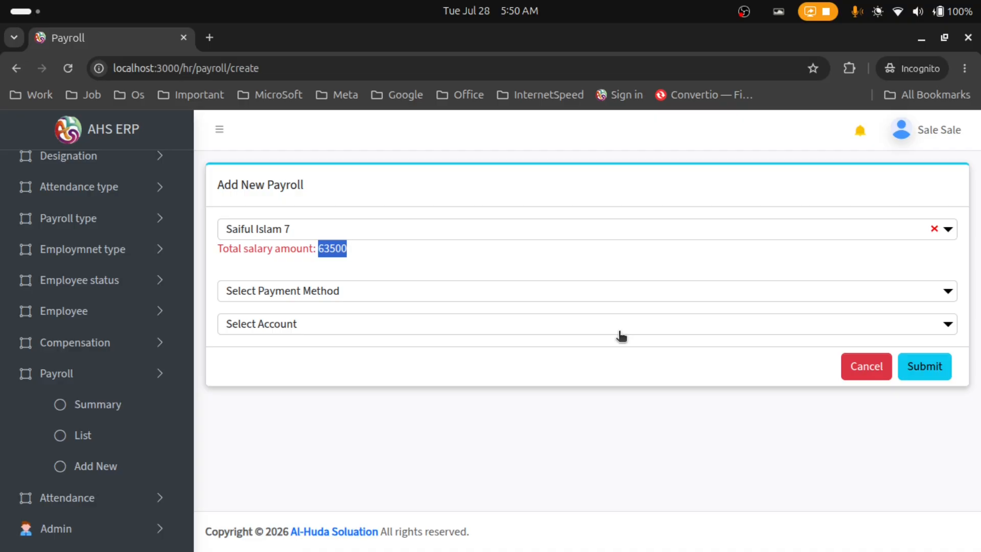
{"action": "left_click", "coordinate": [399, 299]}
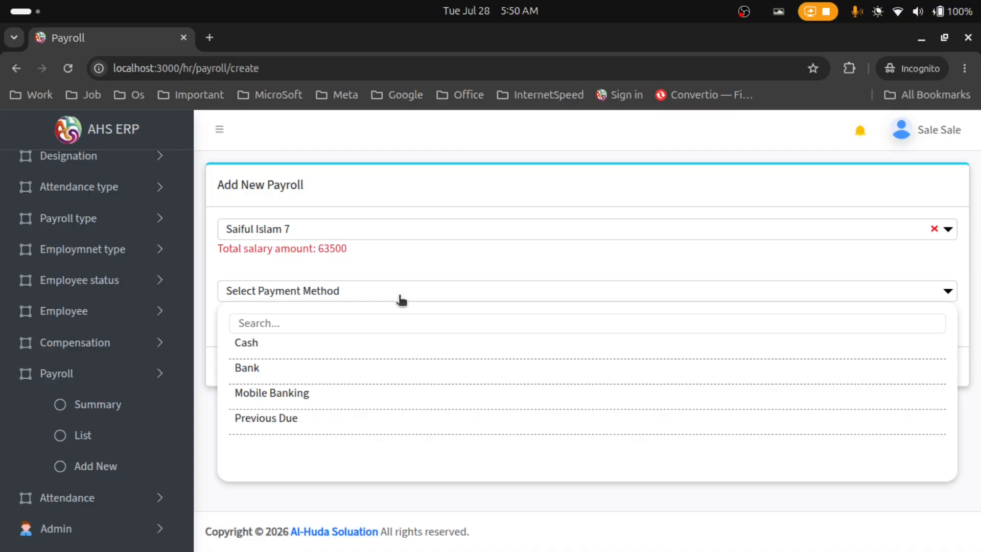
{"action": "left_click", "coordinate": [347, 342]}
{"action": "left_click", "coordinate": [348, 327]}
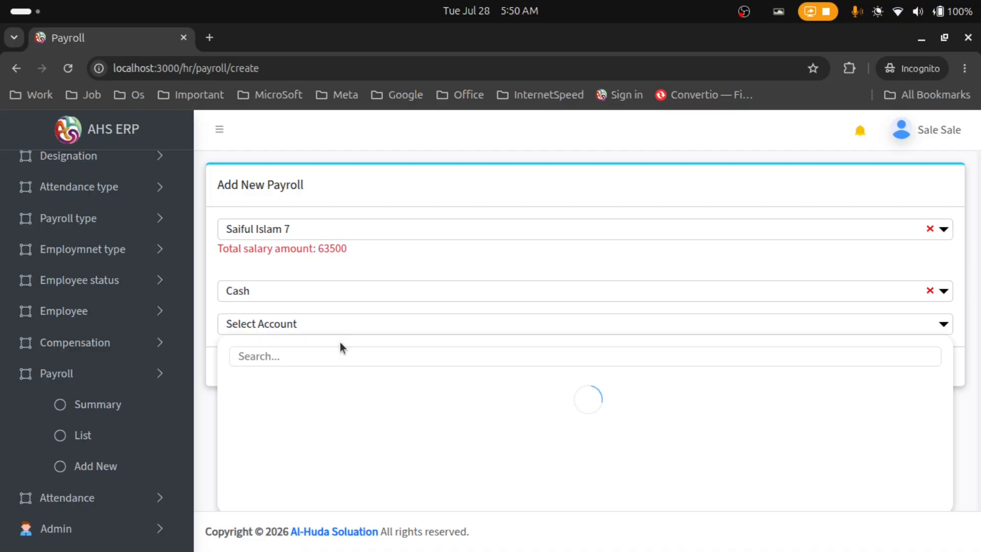
{"action": "left_click", "coordinate": [339, 378]}
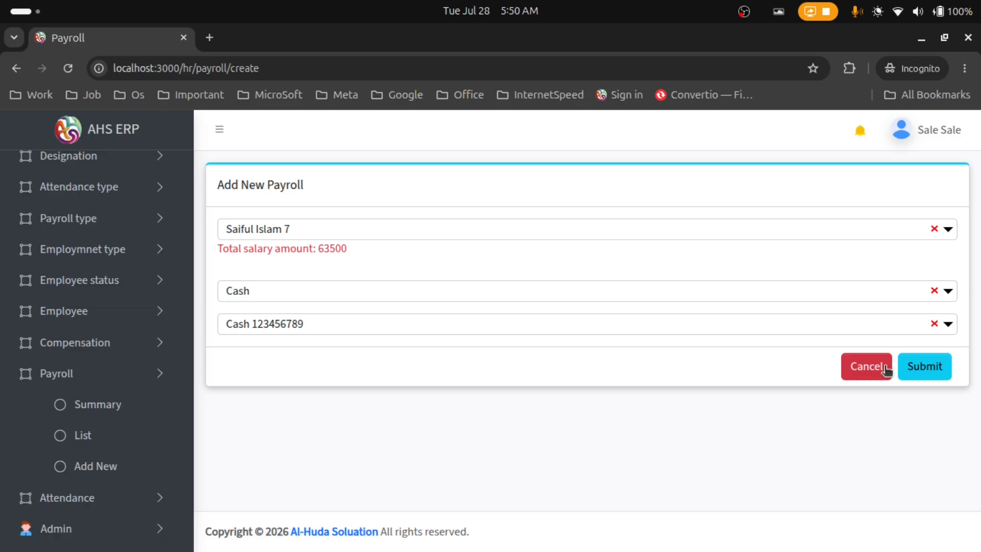
{"action": "left_click", "coordinate": [911, 370]}
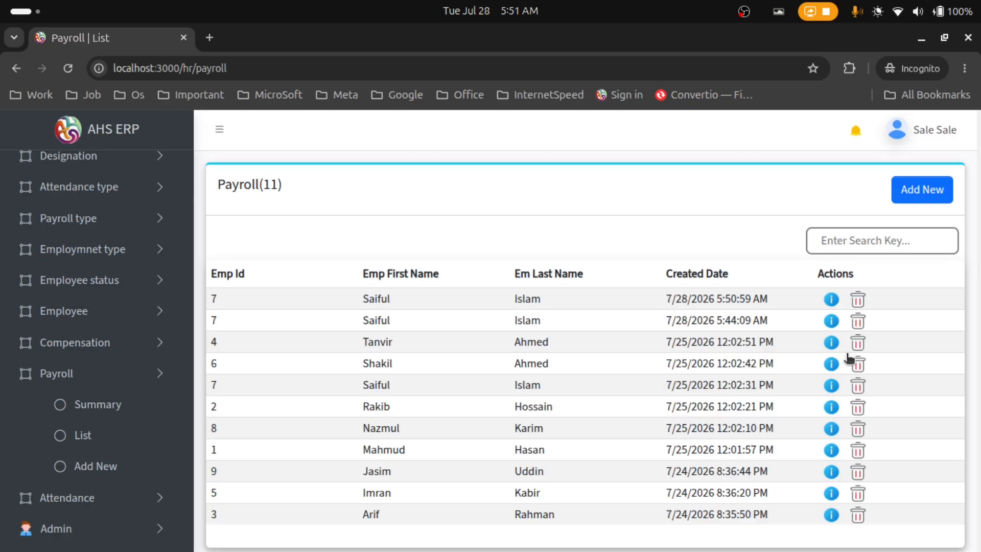
Open the newest payroll's details and highlight the 25000 basic salary and Festival Bonus amount
{"action": "left_click_drag", "start_coordinate": [214, 299], "coordinate": [750, 312]}
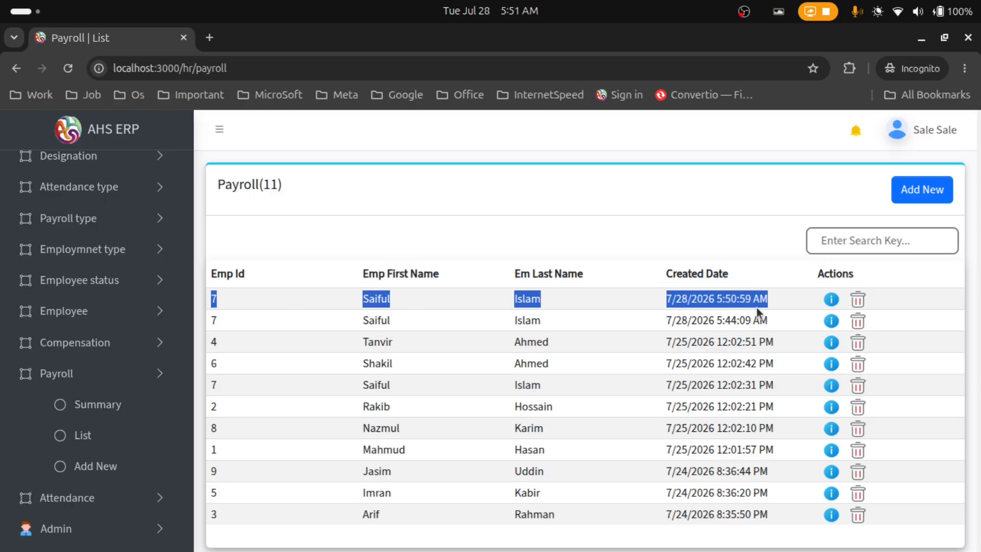
{"action": "left_click", "coordinate": [832, 298]}
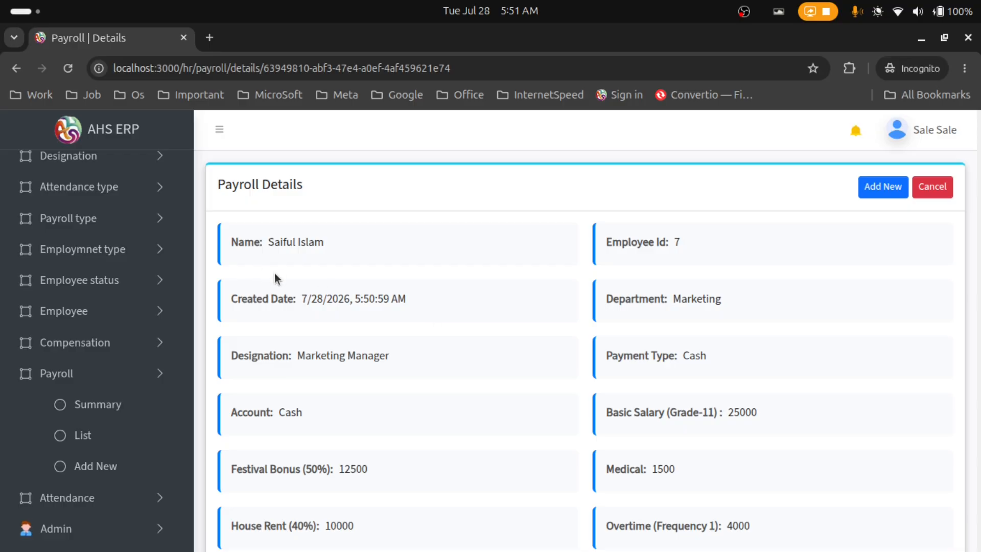
{"action": "scroll", "coordinate": [603, 297], "scroll_direction": "down", "scroll_amount": 2}
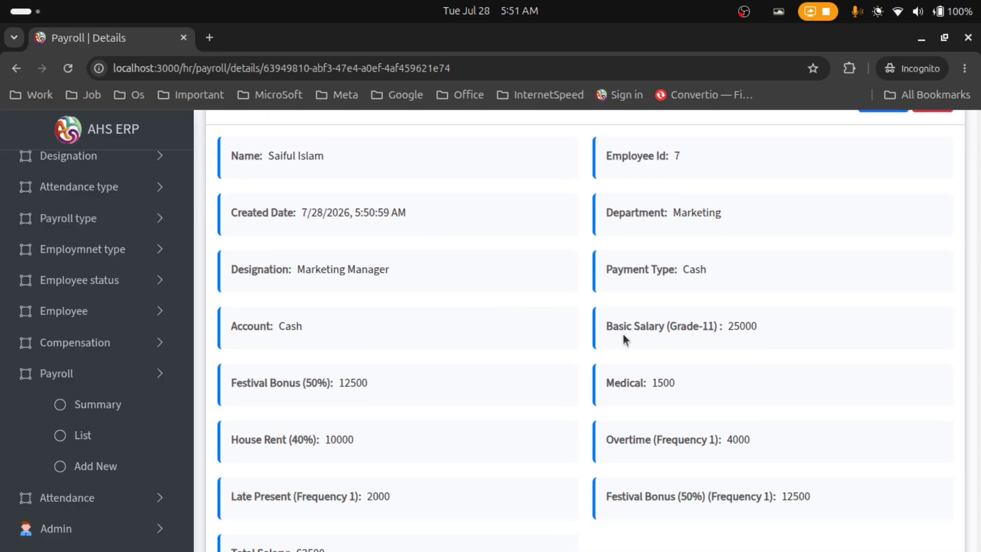
{"action": "left_click_drag", "start_coordinate": [629, 332], "coordinate": [763, 330]}
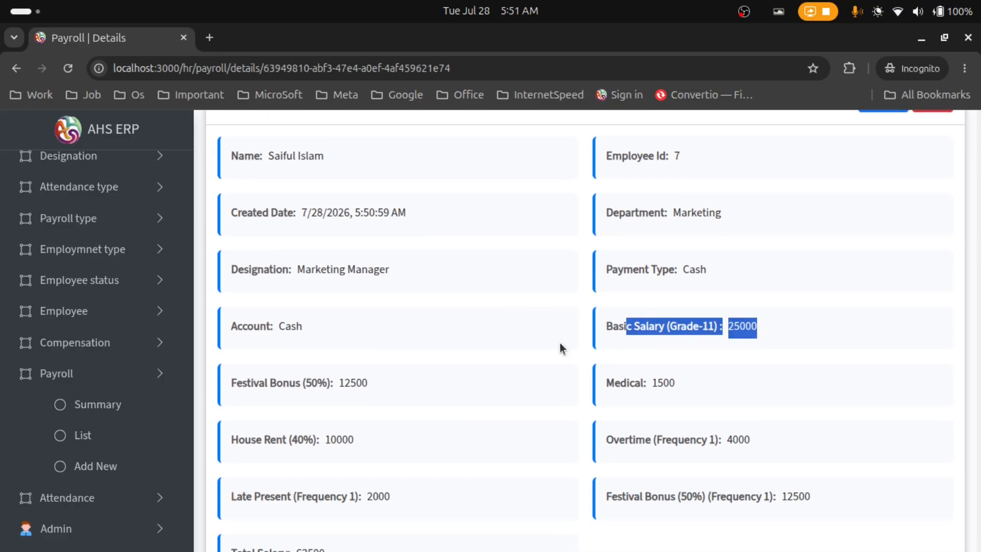
{"action": "left_click_drag", "start_coordinate": [370, 388], "coordinate": [344, 386]}
Highlight both Festival Bonus (50%) entries, then expand the Employee menu in the sidebar
{"action": "scroll", "coordinate": [407, 382], "scroll_direction": "down", "scroll_amount": 2}
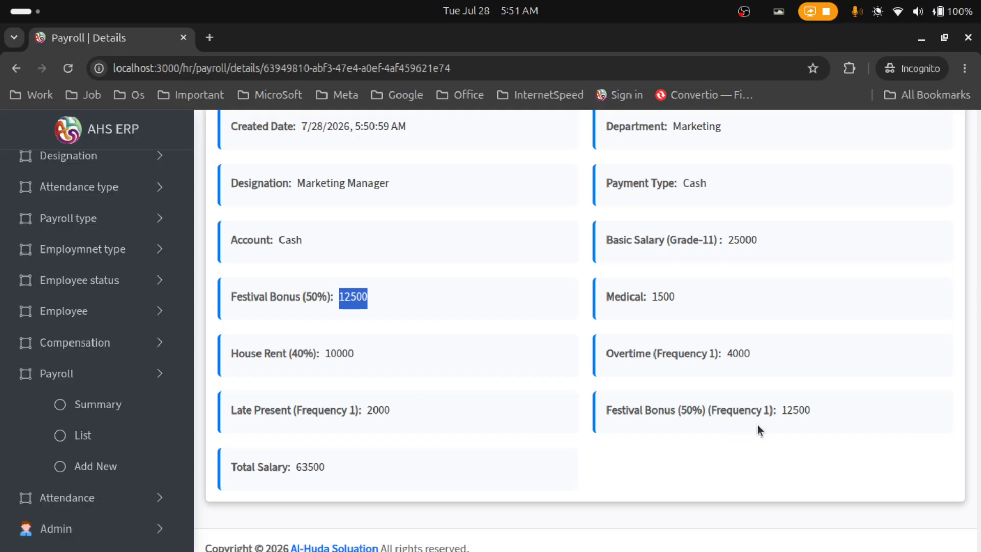
{"action": "left_click", "coordinate": [806, 409]}
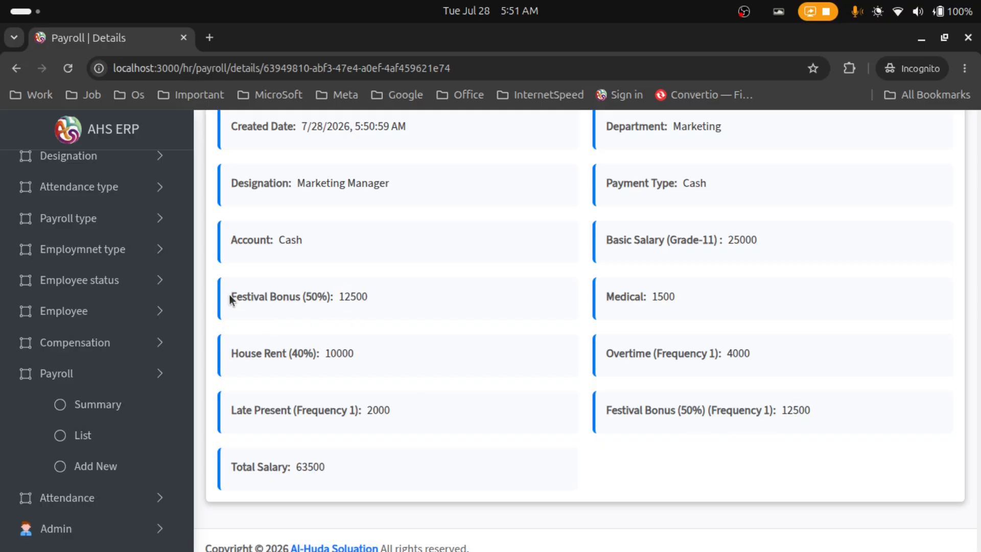
{"action": "left_click_drag", "start_coordinate": [232, 295], "coordinate": [370, 312]}
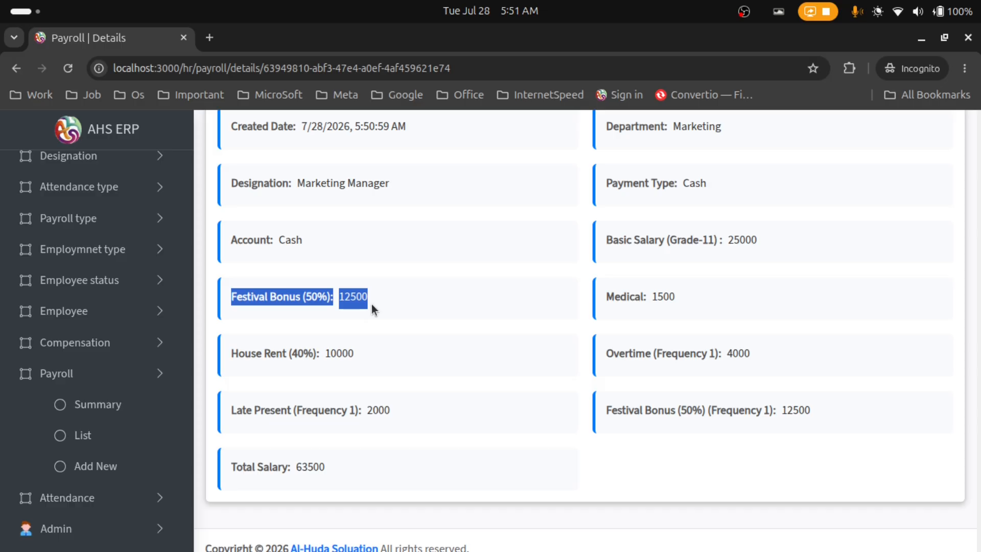
{"action": "left_click_drag", "start_coordinate": [604, 419], "coordinate": [616, 376]}
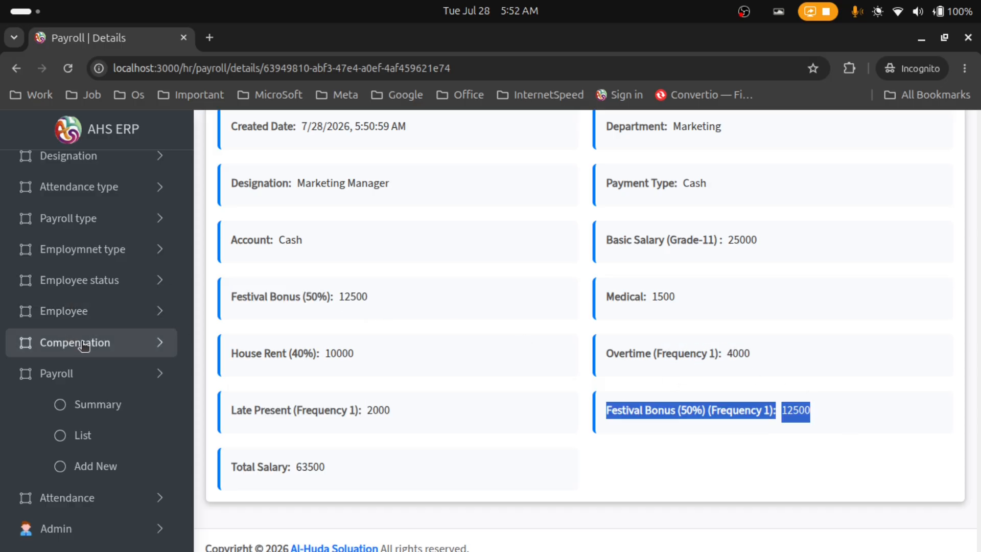
{"action": "left_click", "coordinate": [95, 317]}
Open employee 7's details from the Employee list and highlight the Festival Bonus of 12500
{"action": "left_click", "coordinate": [111, 346]}
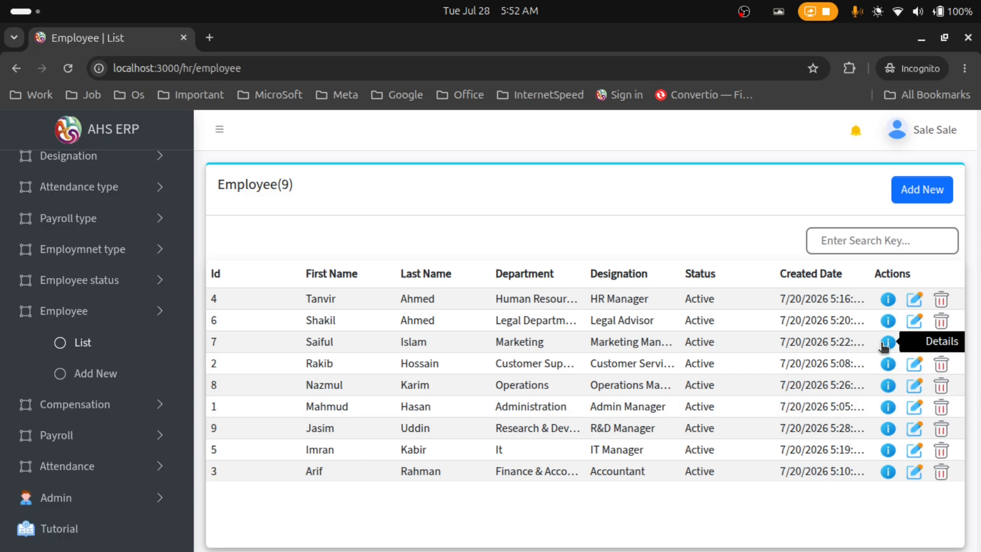
{"action": "left_click", "coordinate": [888, 364]}
{"action": "scroll", "coordinate": [559, 347], "scroll_direction": "down", "scroll_amount": 5}
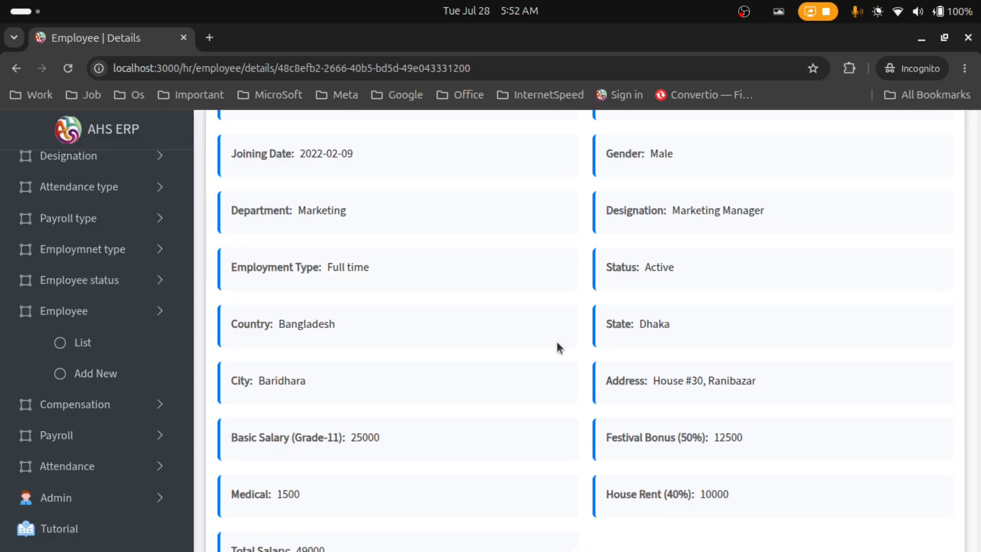
{"action": "scroll", "coordinate": [560, 348], "scroll_direction": "down", "scroll_amount": 2}
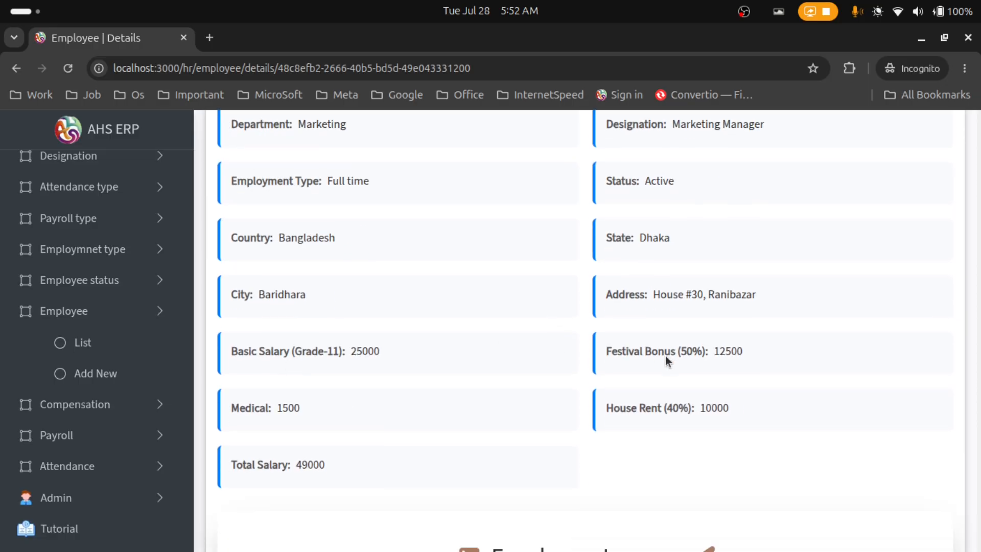
{"action": "left_click_drag", "start_coordinate": [746, 351], "coordinate": [639, 346]}
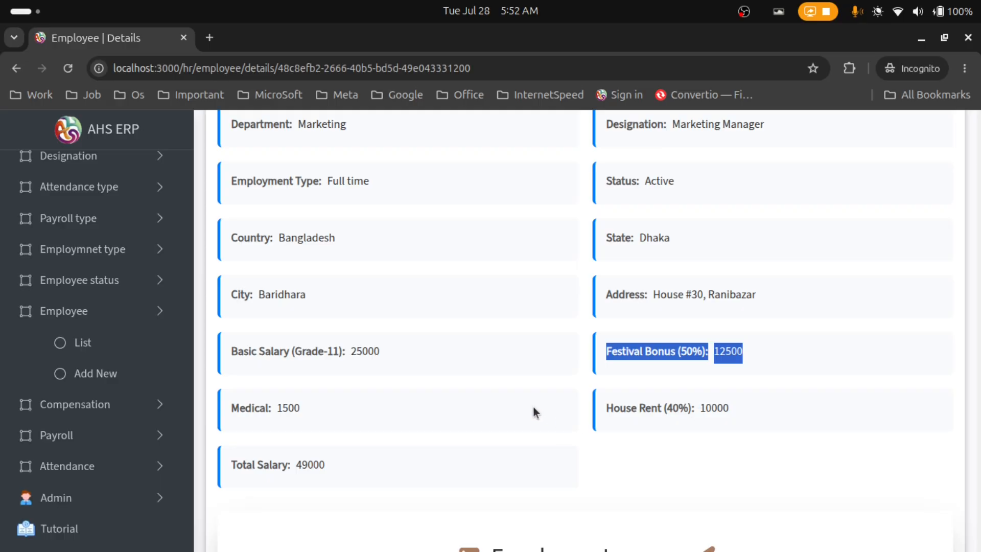
{"action": "scroll", "coordinate": [652, 396], "scroll_direction": "up", "scroll_amount": 7}
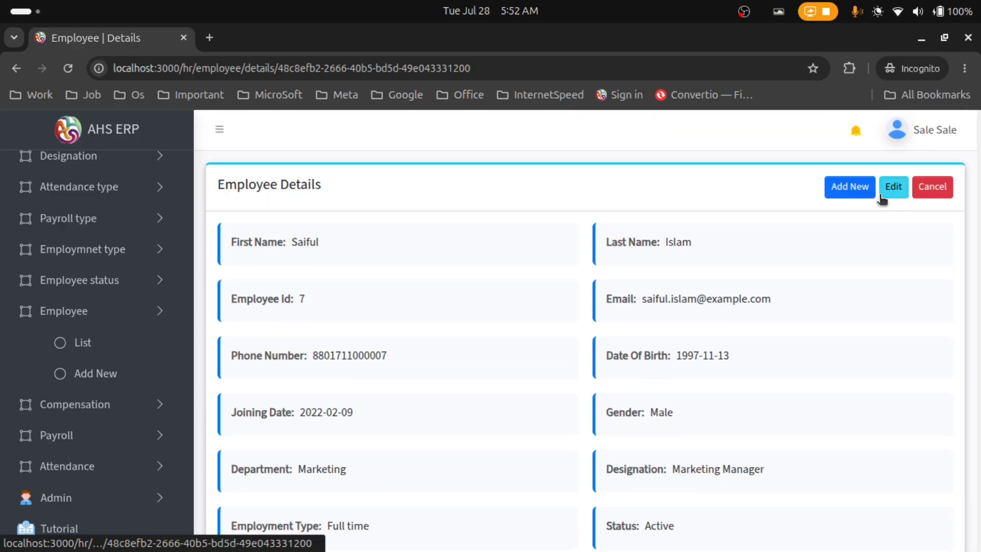
Remove Festival Bonus from employee 7's compensation, save, and confirm the 36500 total salary
{"action": "left_click", "coordinate": [894, 198]}
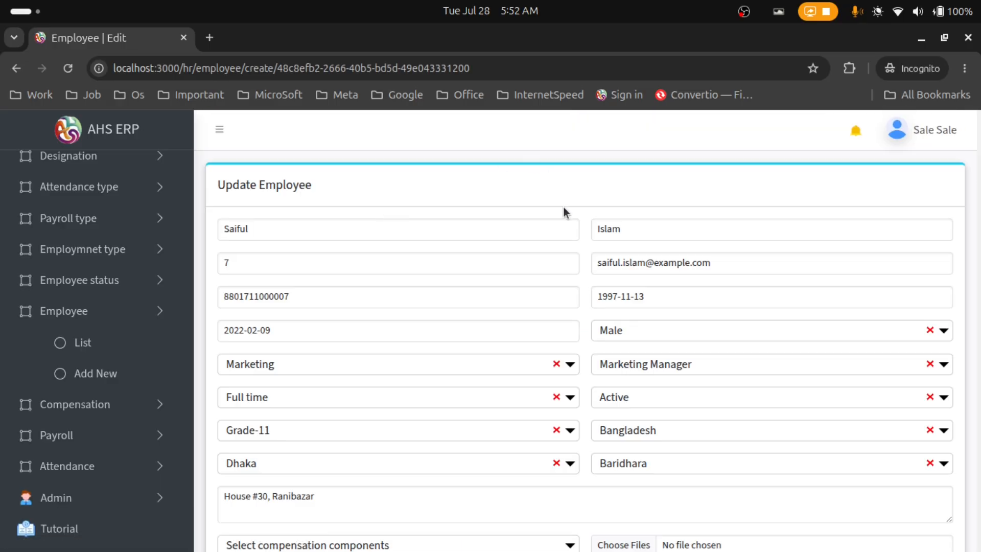
{"action": "scroll", "coordinate": [566, 229], "scroll_direction": "down", "scroll_amount": 3}
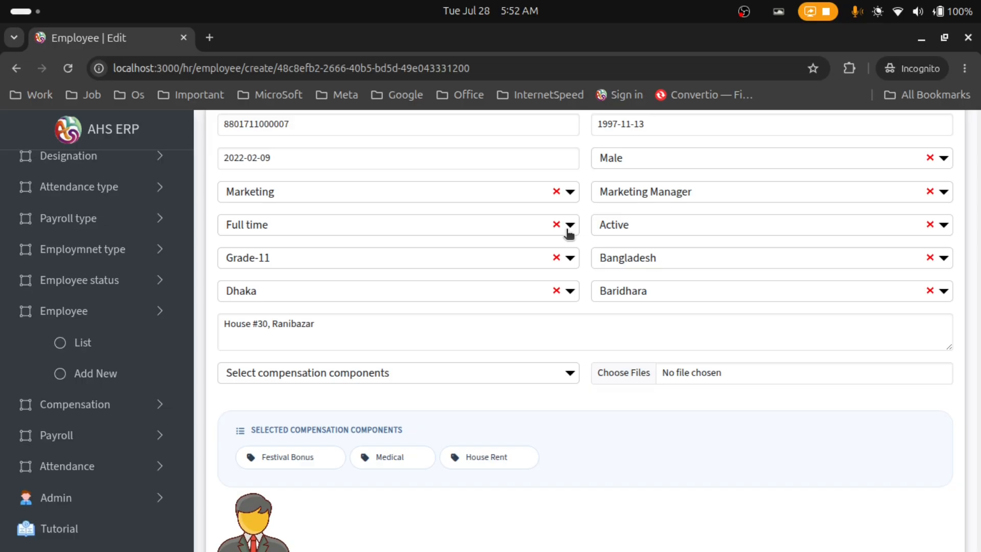
{"action": "mouse_move", "coordinate": [320, 467]}
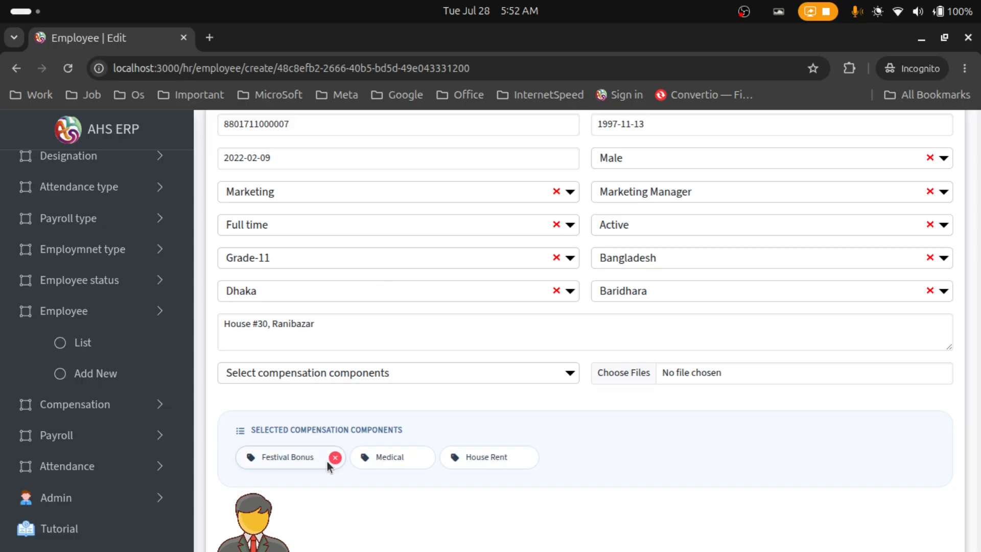
{"action": "left_click", "coordinate": [335, 457]}
{"action": "scroll", "coordinate": [620, 469], "scroll_direction": "down", "scroll_amount": 3}
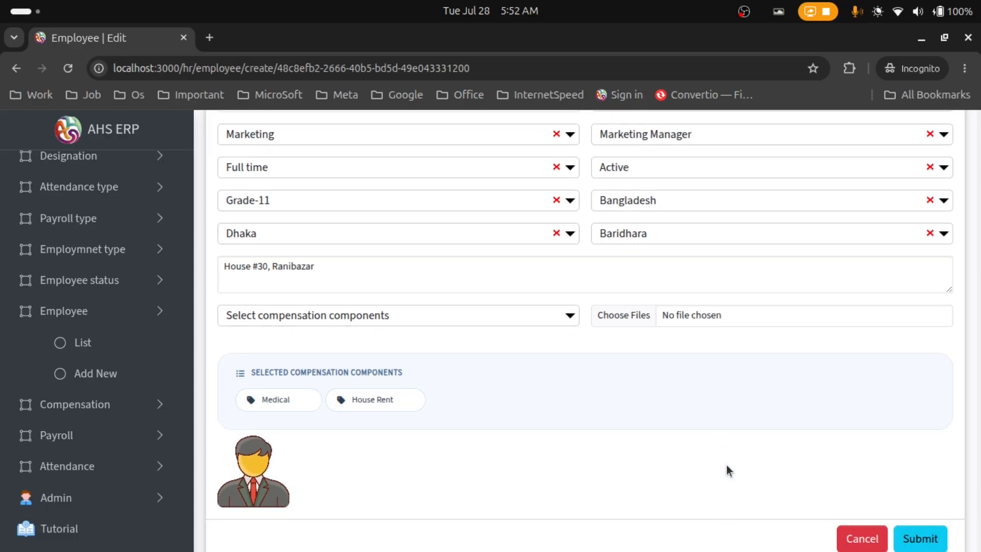
{"action": "left_click", "coordinate": [930, 466]}
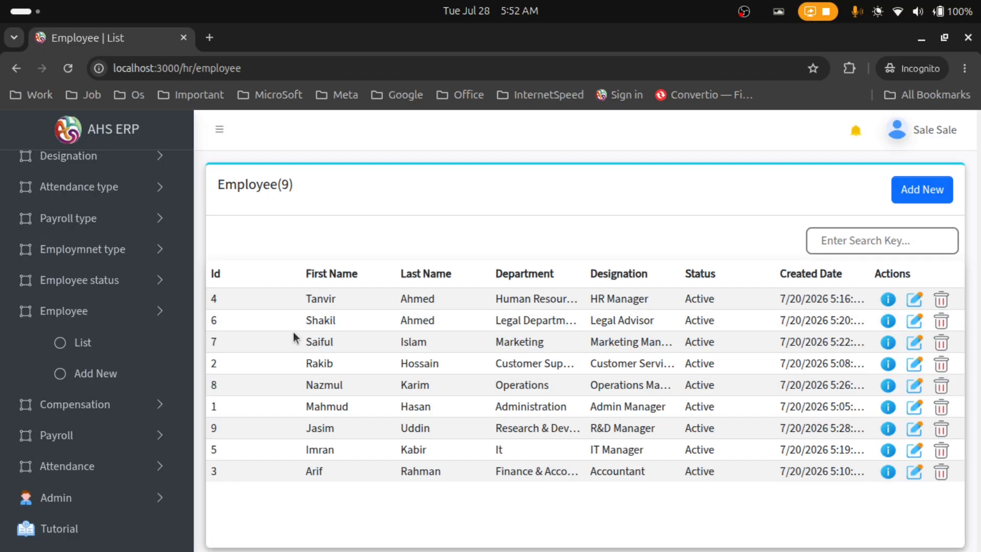
{"action": "left_click", "coordinate": [888, 342]}
{"action": "scroll", "coordinate": [470, 319], "scroll_direction": "down", "scroll_amount": 6}
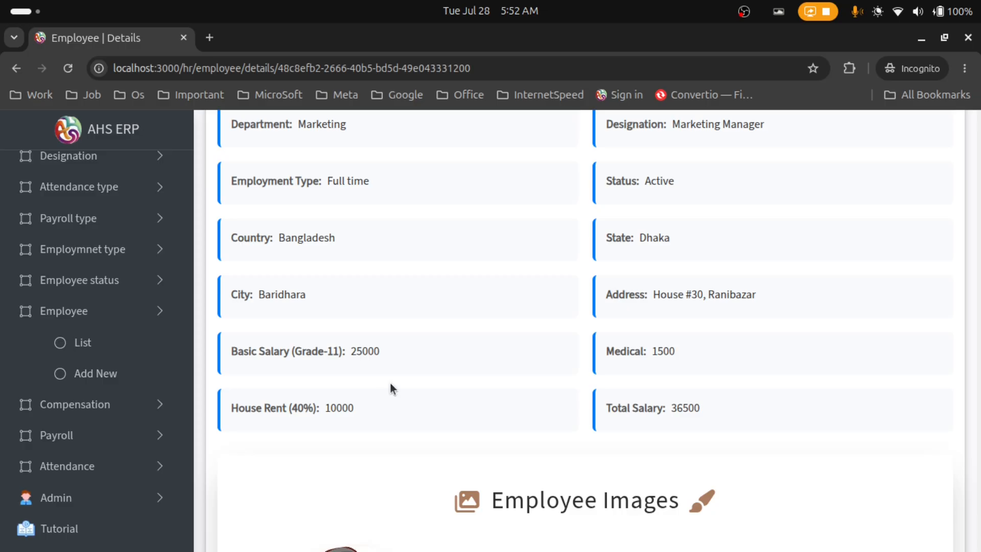
Expand the Compensation menu and point out employee 7's 36500 Total Salary
{"action": "scroll", "coordinate": [109, 363], "scroll_direction": "down", "scroll_amount": 3}
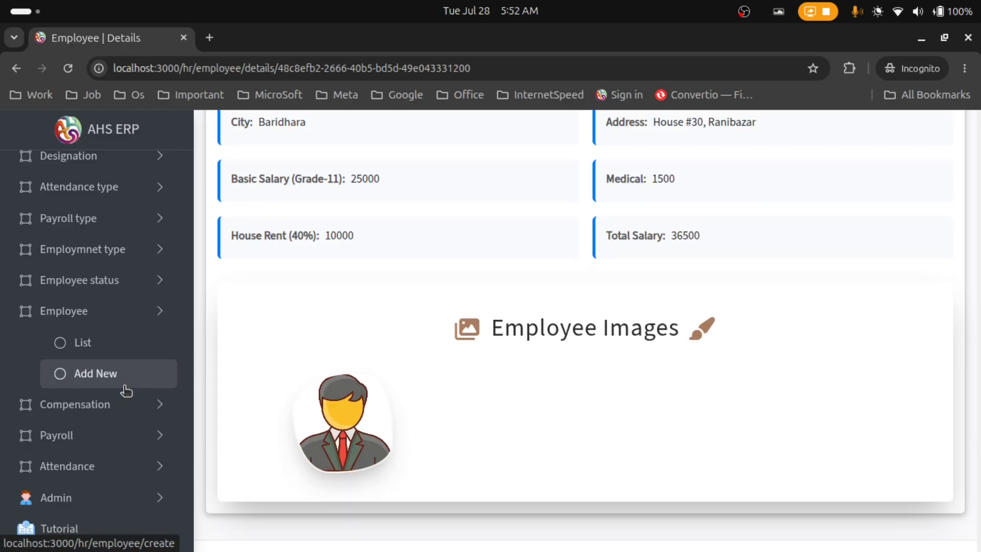
{"action": "left_click", "coordinate": [109, 413]}
{"action": "scroll", "coordinate": [664, 353], "scroll_direction": "up", "scroll_amount": 3}
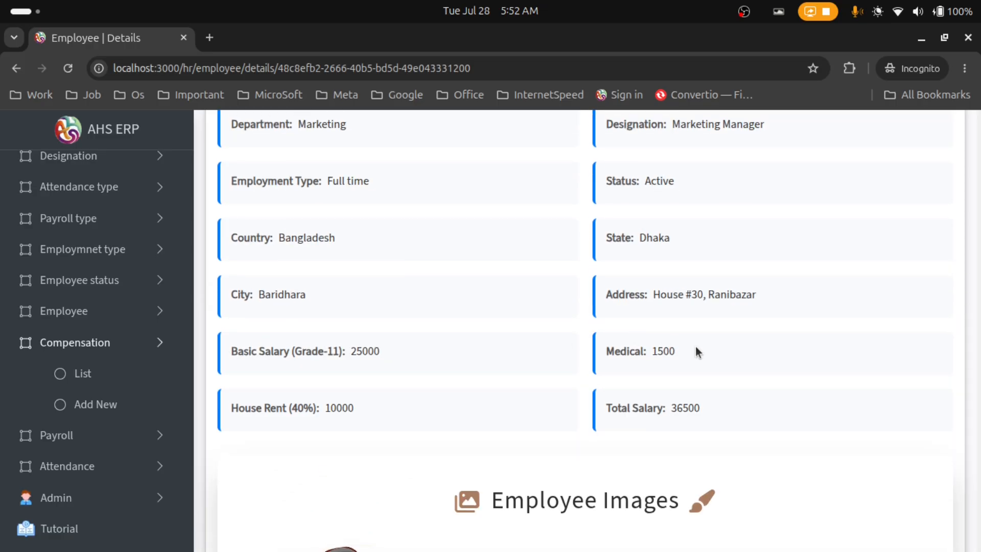
{"action": "left_click_drag", "start_coordinate": [671, 405], "coordinate": [711, 408]}
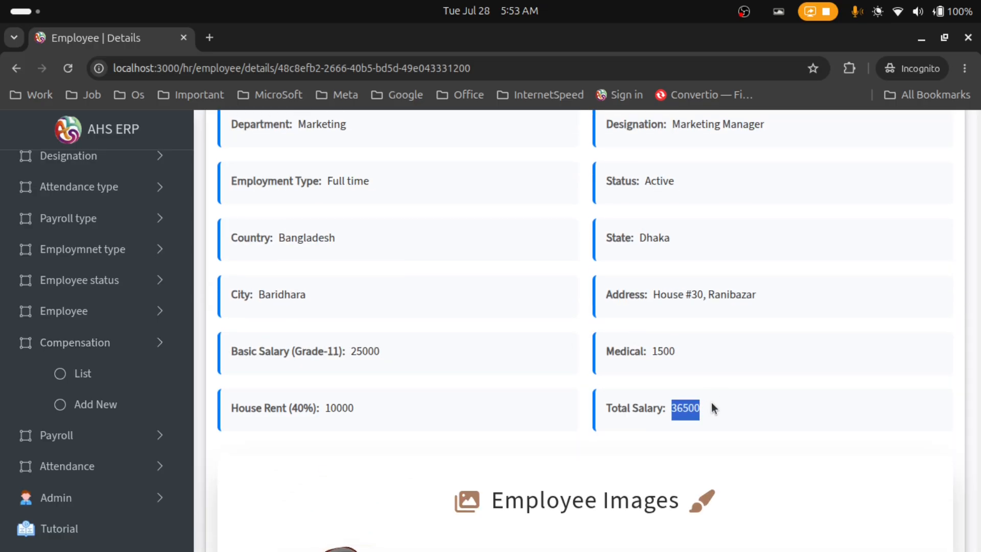
{"action": "left_click", "coordinate": [713, 408]}
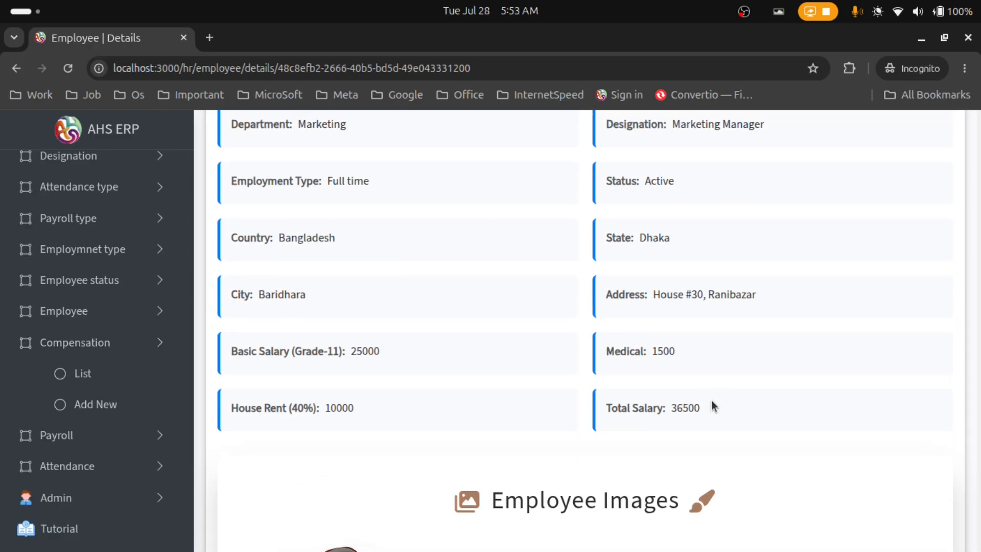
Add a Festival Bonus compensation for employee 7 with apply frequency 1
{"action": "left_click", "coordinate": [108, 386]}
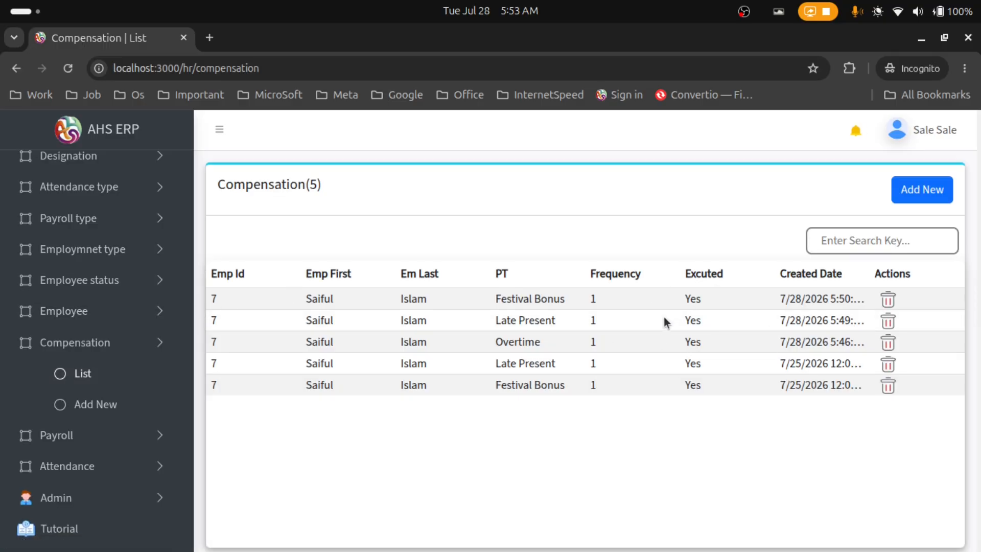
{"action": "left_click", "coordinate": [912, 199]}
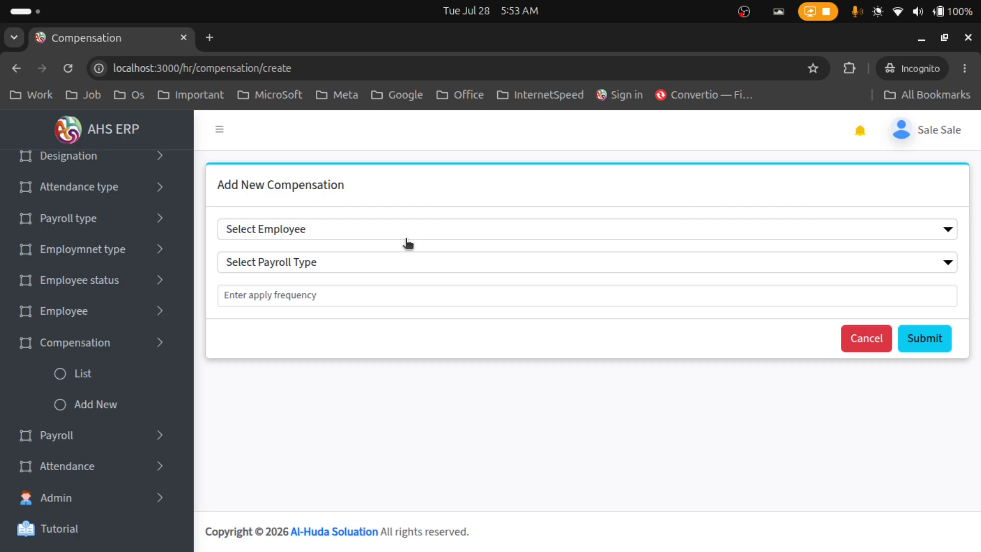
{"action": "left_click", "coordinate": [348, 230]}
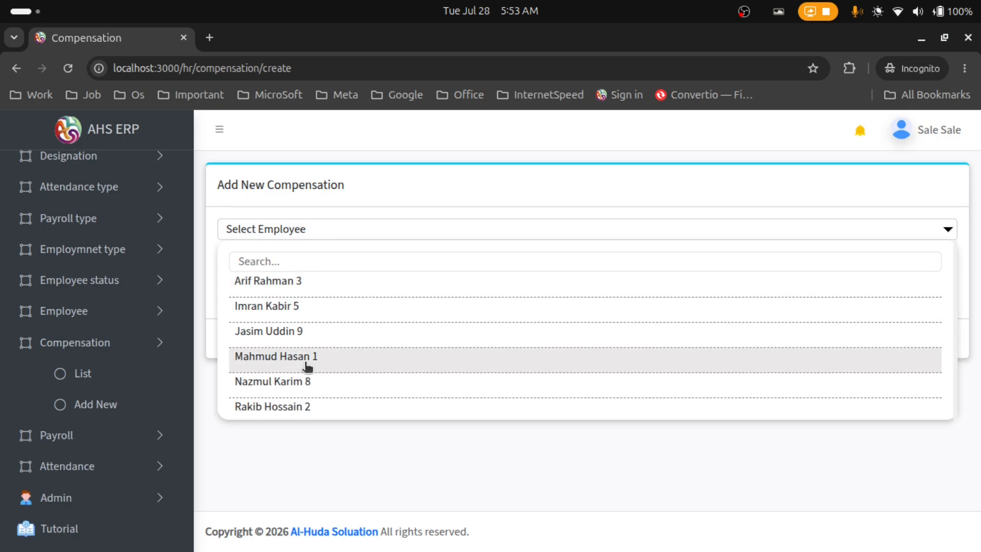
{"action": "scroll", "coordinate": [307, 365], "scroll_direction": "down", "scroll_amount": 2}
{"action": "left_click", "coordinate": [308, 350]}
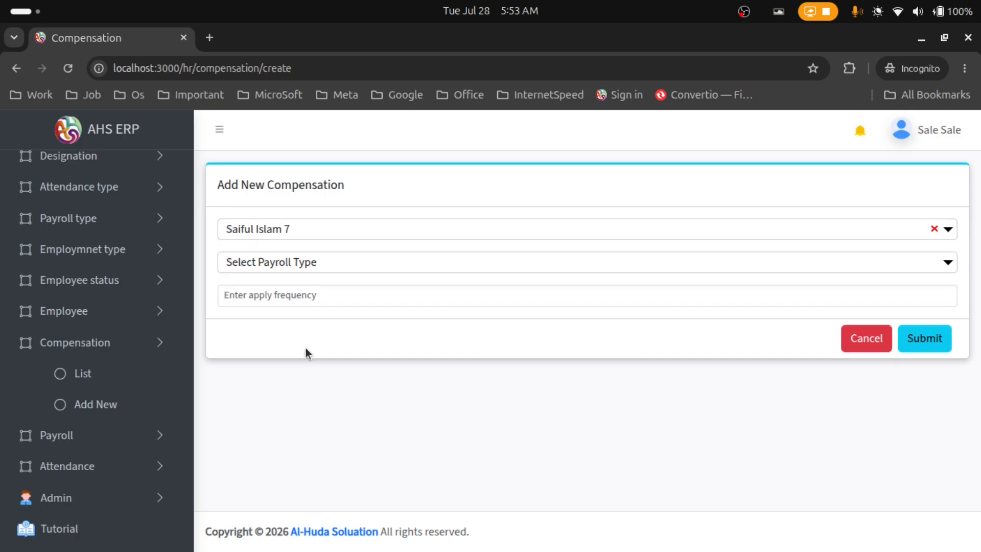
{"action": "left_click", "coordinate": [307, 262]}
{"action": "left_click", "coordinate": [302, 317]}
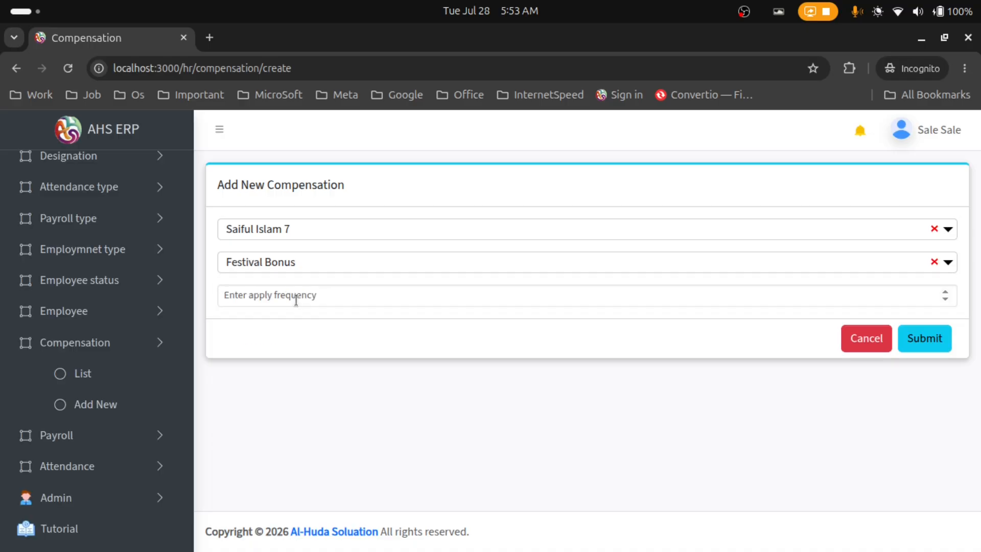
{"action": "left_click", "coordinate": [290, 295]}
{"action": "type", "text": "1"}
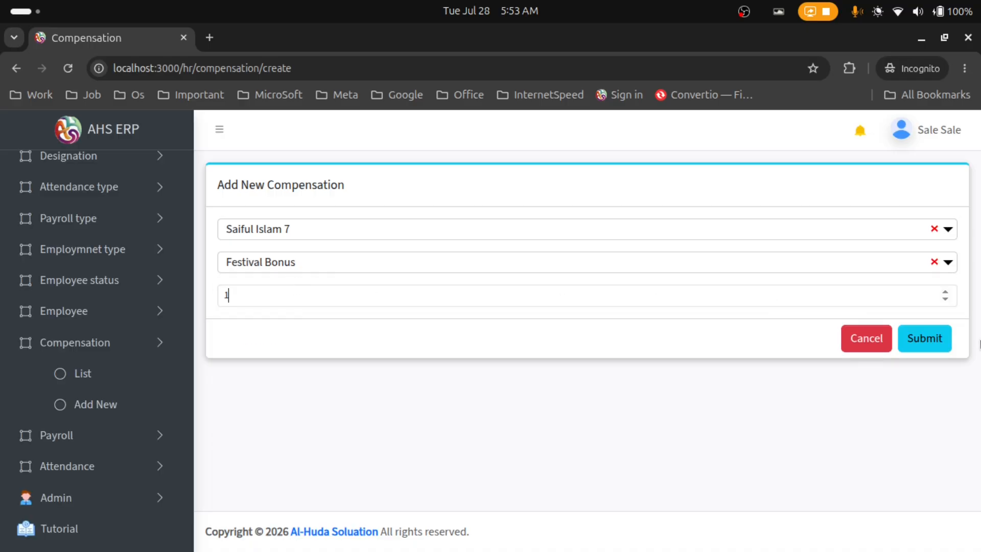
{"action": "left_click", "coordinate": [937, 339]}
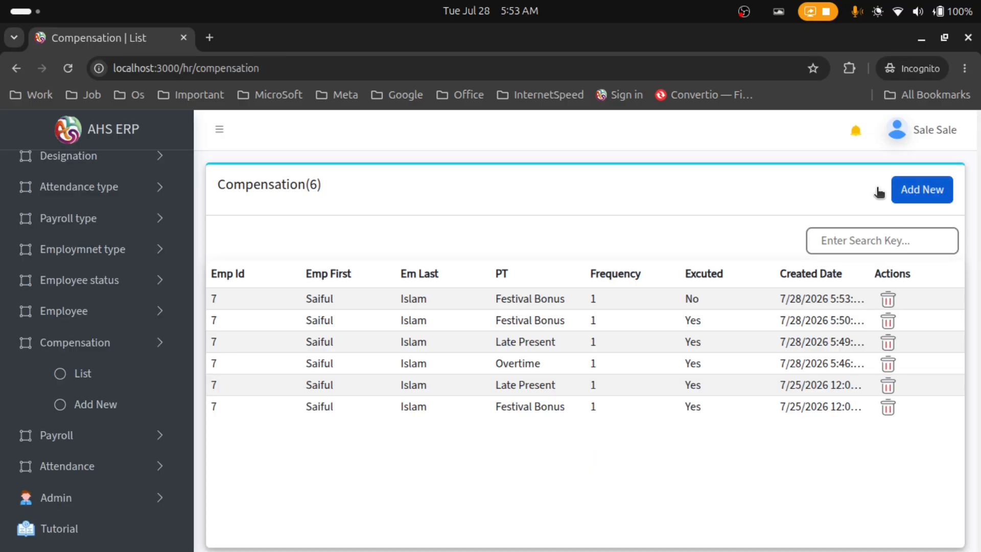
Add a Late Present compensation for employee 7 with apply frequency 1
{"action": "left_click", "coordinate": [895, 191]}
{"action": "left_click", "coordinate": [329, 231]}
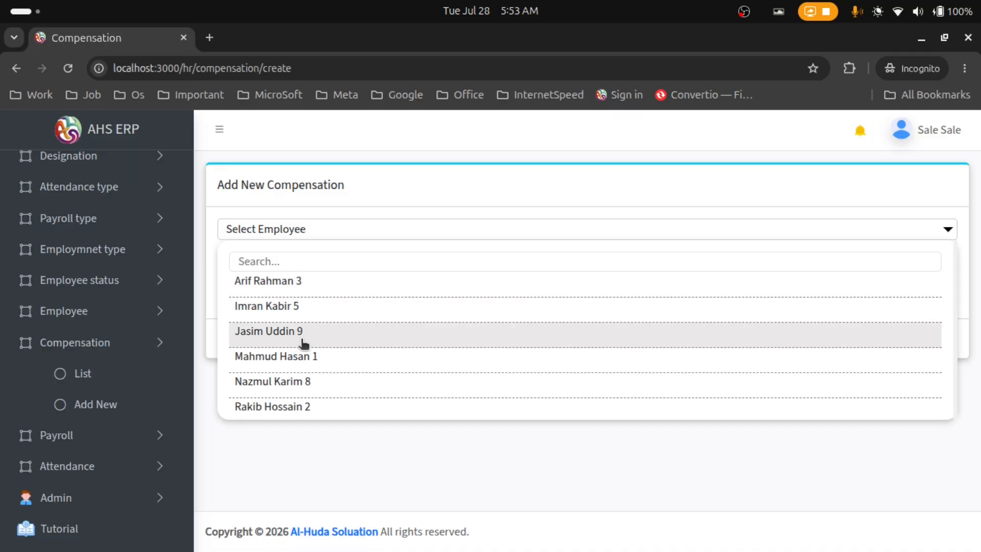
{"action": "scroll", "coordinate": [302, 344], "scroll_direction": "down", "scroll_amount": 2}
{"action": "left_click", "coordinate": [302, 337]}
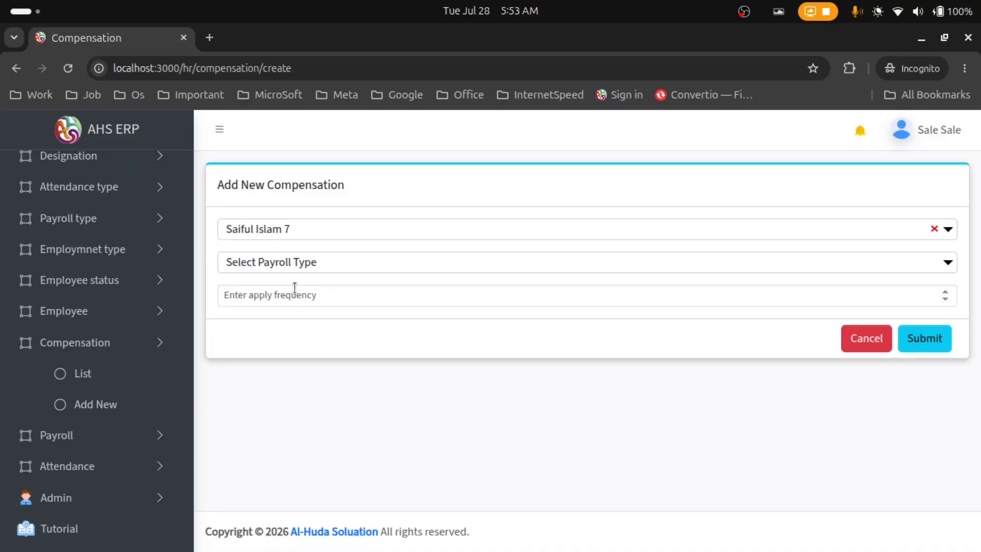
{"action": "left_click", "coordinate": [291, 261]}
{"action": "scroll", "coordinate": [312, 358], "scroll_direction": "down", "scroll_amount": 6}
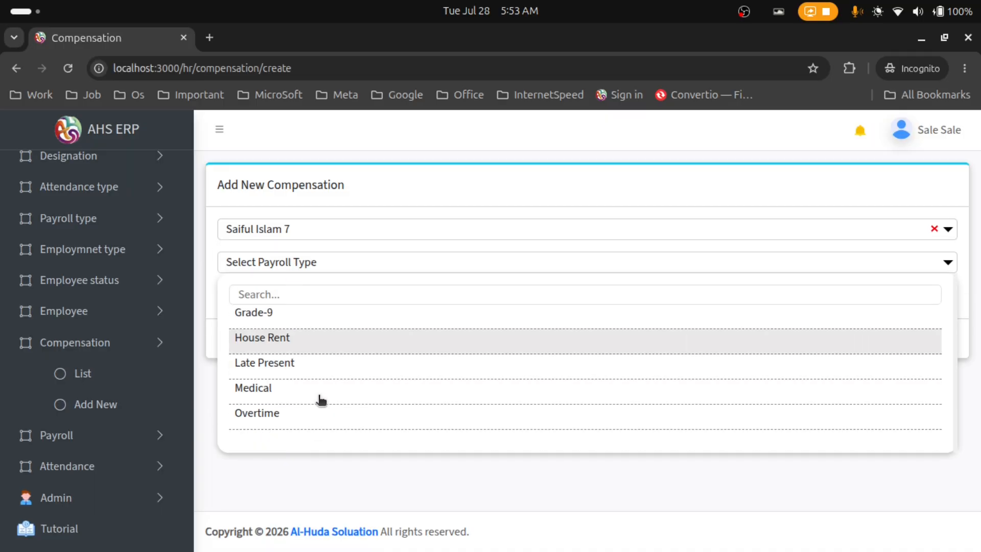
{"action": "left_click", "coordinate": [328, 374]}
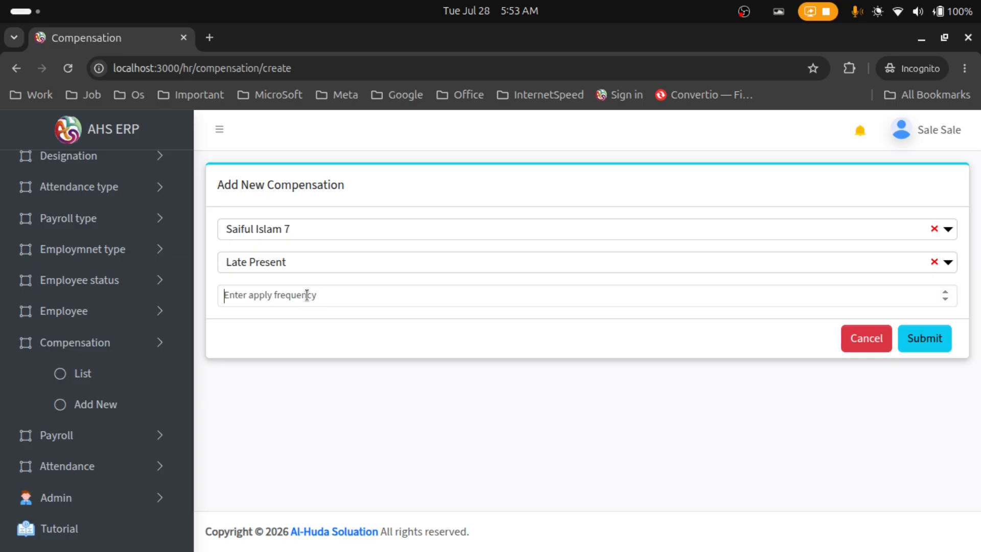
{"action": "type", "text": "1"}
{"action": "left_click", "coordinate": [924, 338]}
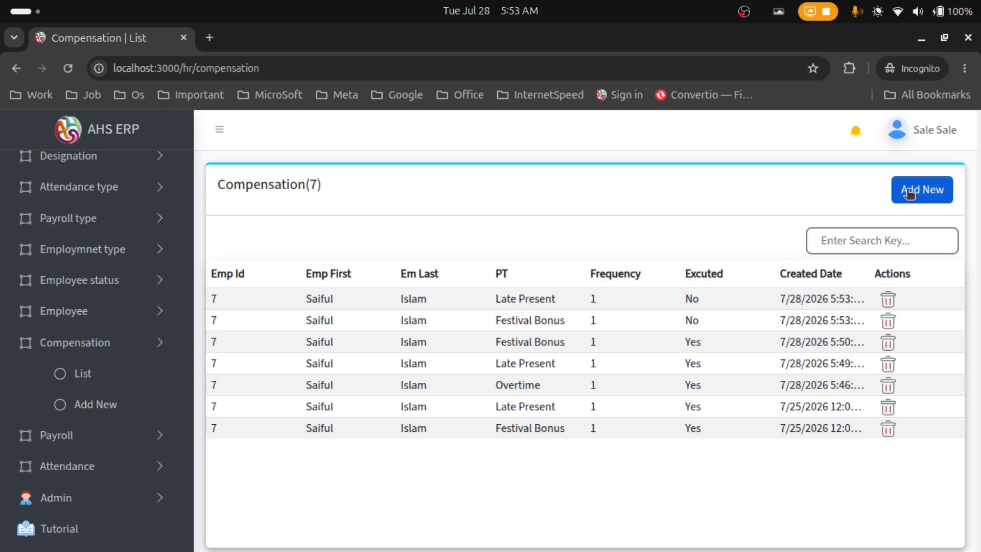
Add an Overtime compensation for employee 7 with apply frequency 1
{"action": "left_click", "coordinate": [908, 190]}
{"action": "left_click", "coordinate": [292, 234]}
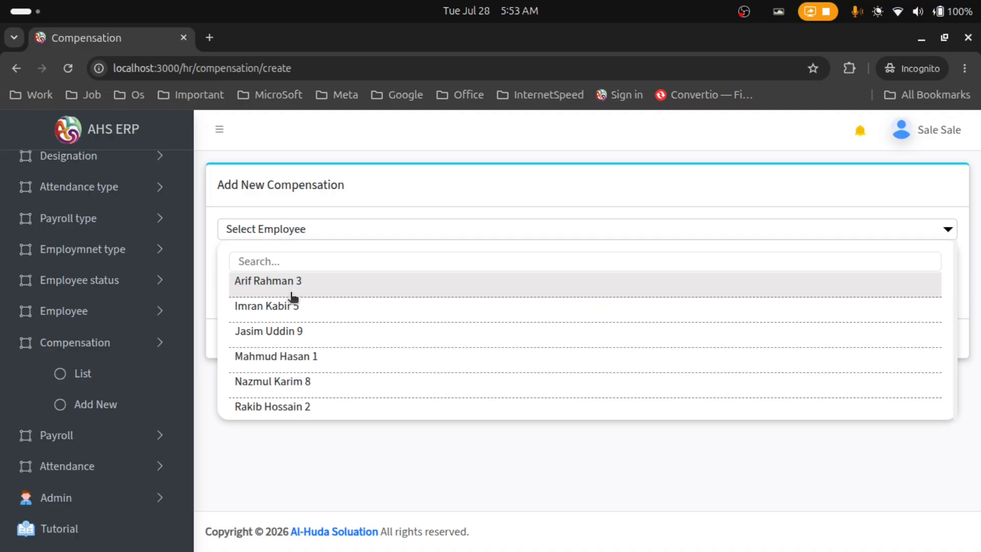
{"action": "scroll", "coordinate": [298, 332], "scroll_direction": "down", "scroll_amount": 2}
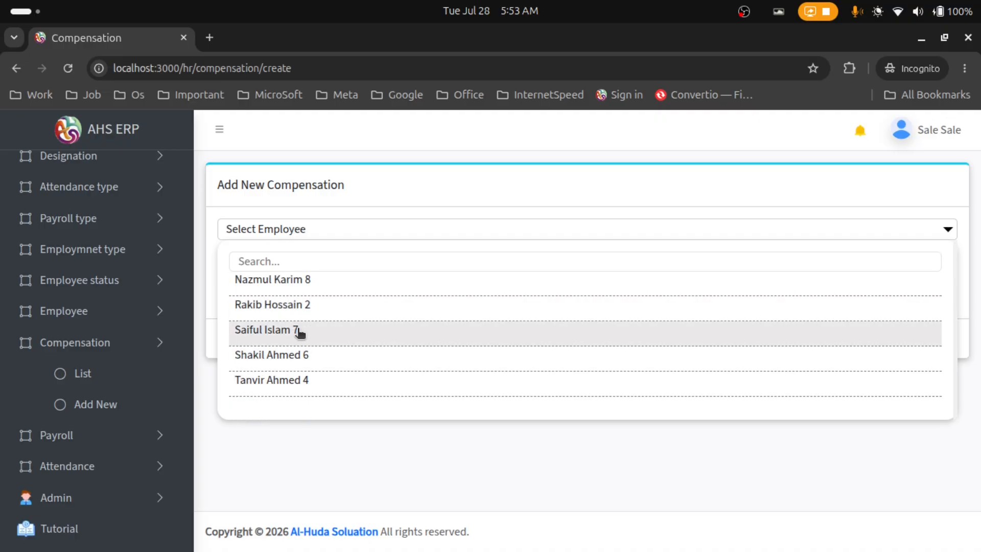
{"action": "left_click", "coordinate": [327, 331]}
{"action": "left_click", "coordinate": [297, 264]}
{"action": "scroll", "coordinate": [346, 354], "scroll_direction": "down", "scroll_amount": 4}
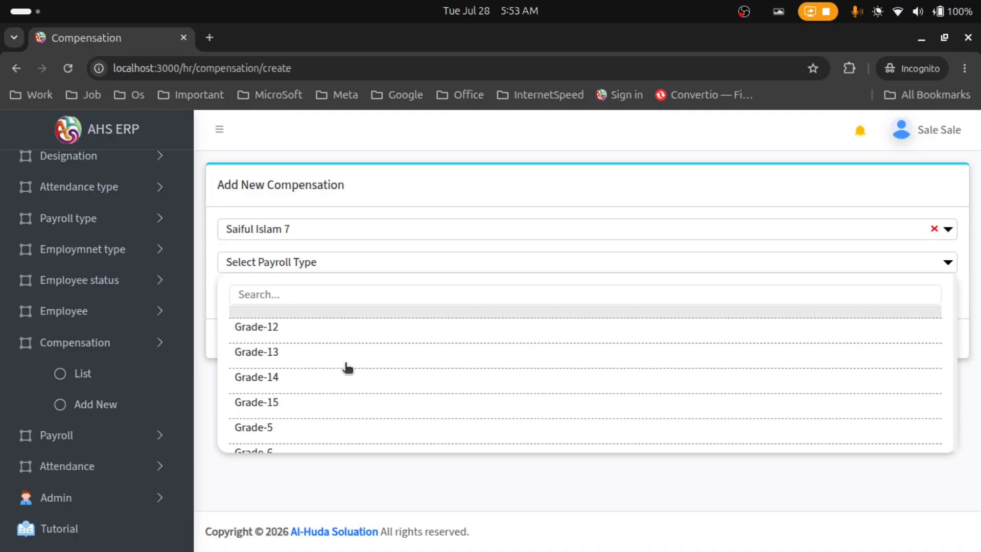
{"action": "scroll", "coordinate": [326, 394], "scroll_direction": "down", "scroll_amount": 2}
{"action": "scroll", "coordinate": [320, 403], "scroll_direction": "down", "scroll_amount": 1}
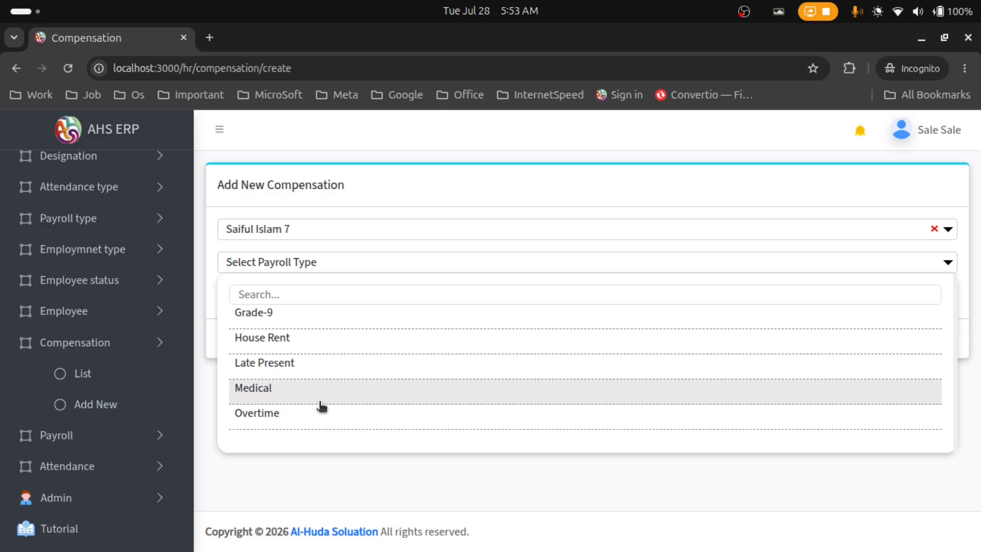
{"action": "left_click", "coordinate": [316, 411]}
{"action": "type", "text": "1"}
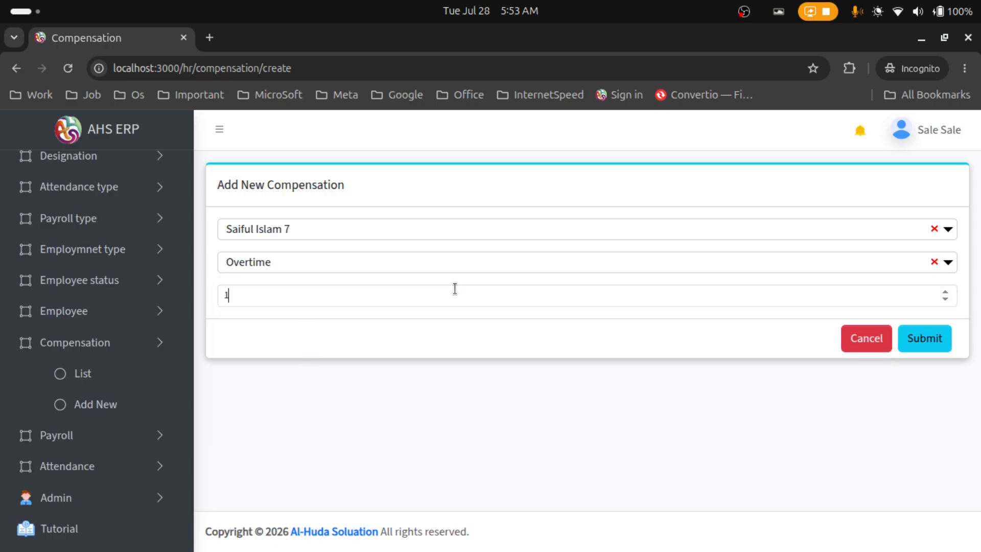
{"action": "left_click", "coordinate": [924, 338]}
Reload the compensation list and highlight the three newly added entries
{"action": "left_click", "coordinate": [134, 378]}
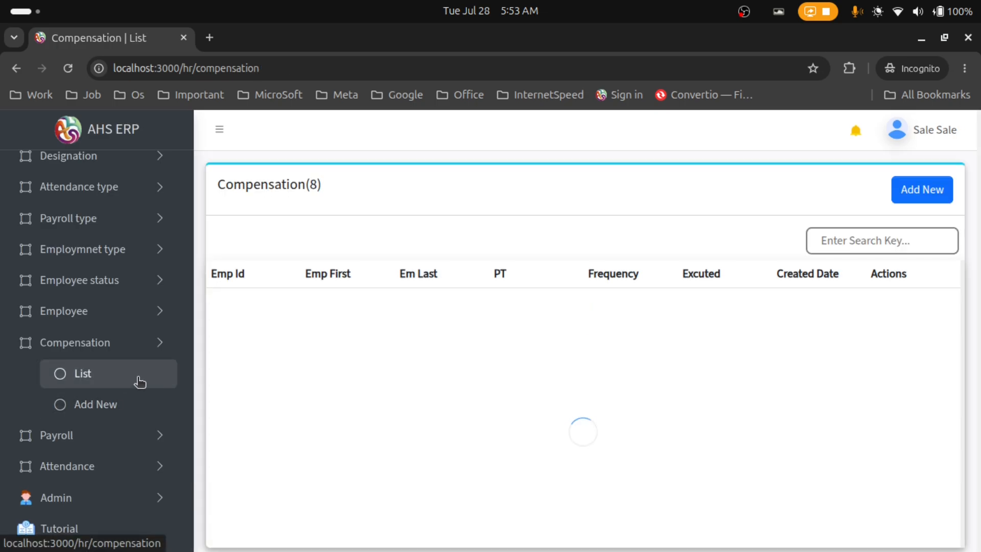
{"action": "left_click_drag", "start_coordinate": [209, 301], "coordinate": [697, 339]}
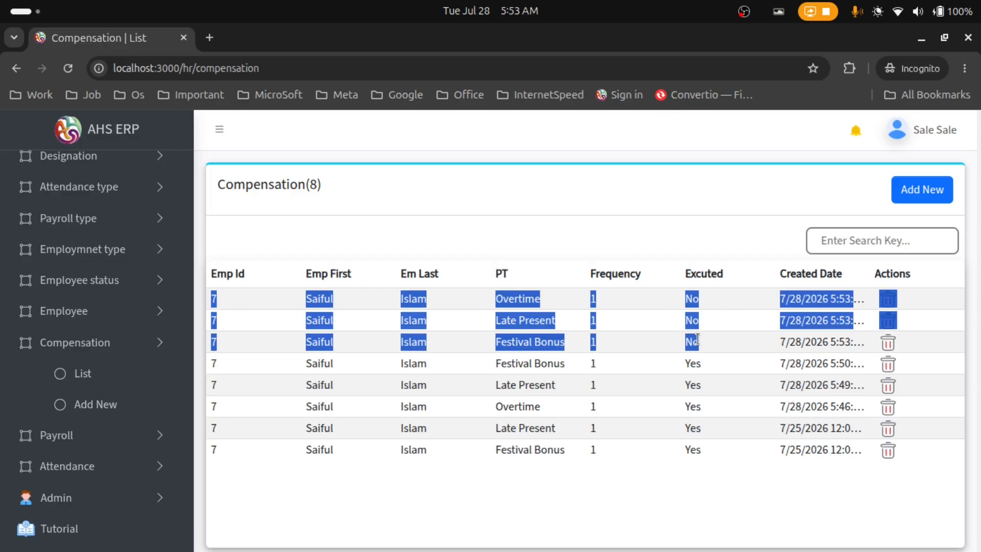
{"action": "left_click", "coordinate": [503, 325]}
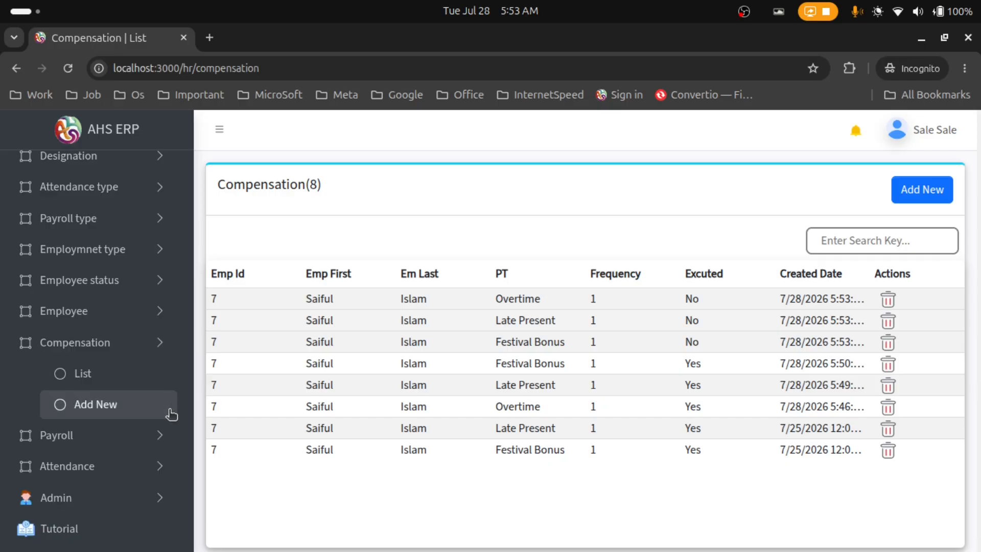
{"action": "left_click", "coordinate": [162, 435]}
Create a 51000 payroll for employee 7 paid by Cash from the Cash account
{"action": "left_click", "coordinate": [122, 466]}
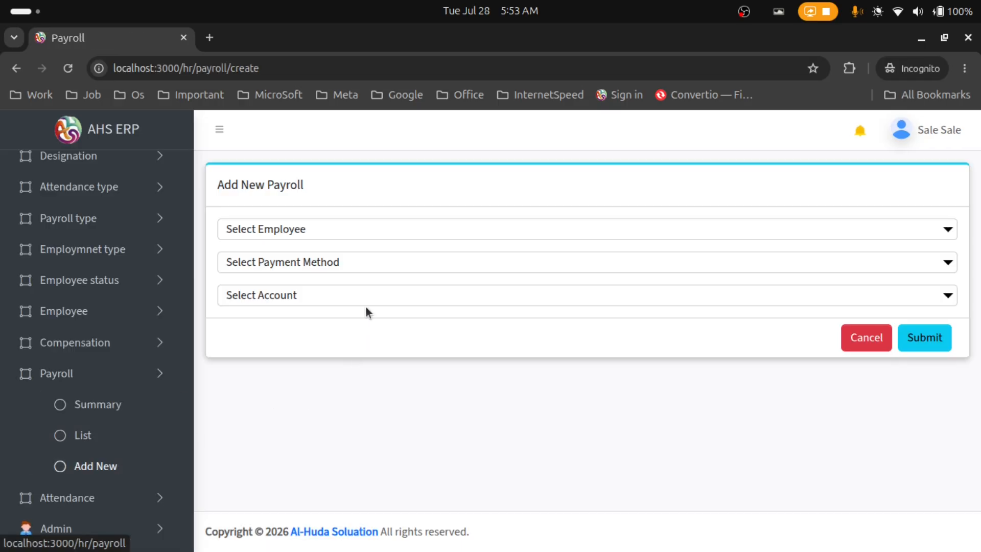
{"action": "left_click", "coordinate": [333, 231]}
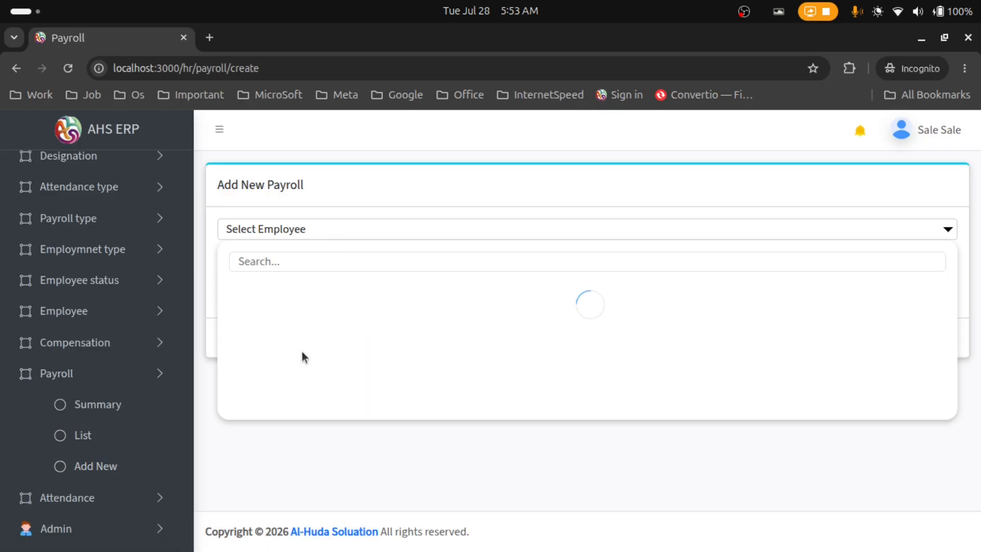
{"action": "scroll", "coordinate": [309, 361], "scroll_direction": "down", "scroll_amount": 2}
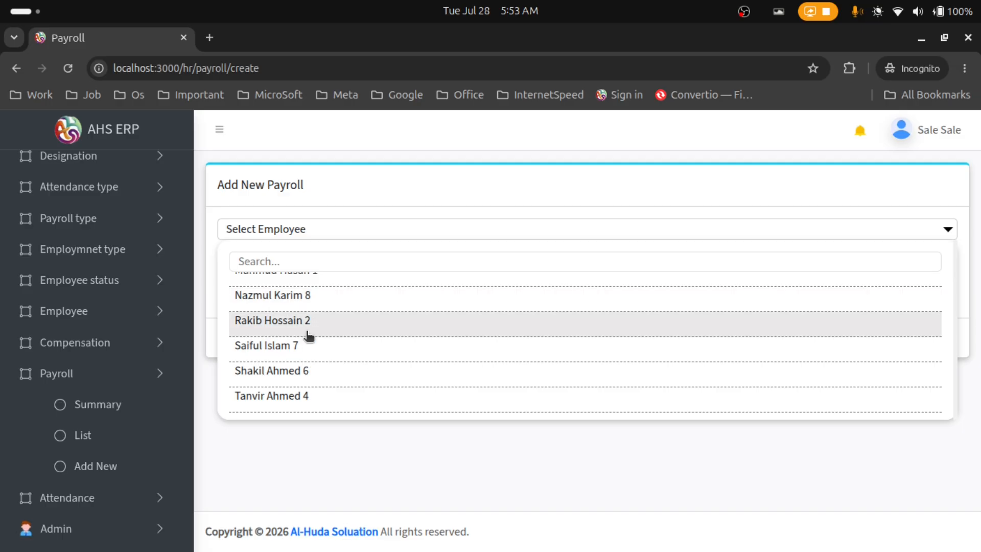
{"action": "left_click", "coordinate": [311, 349]}
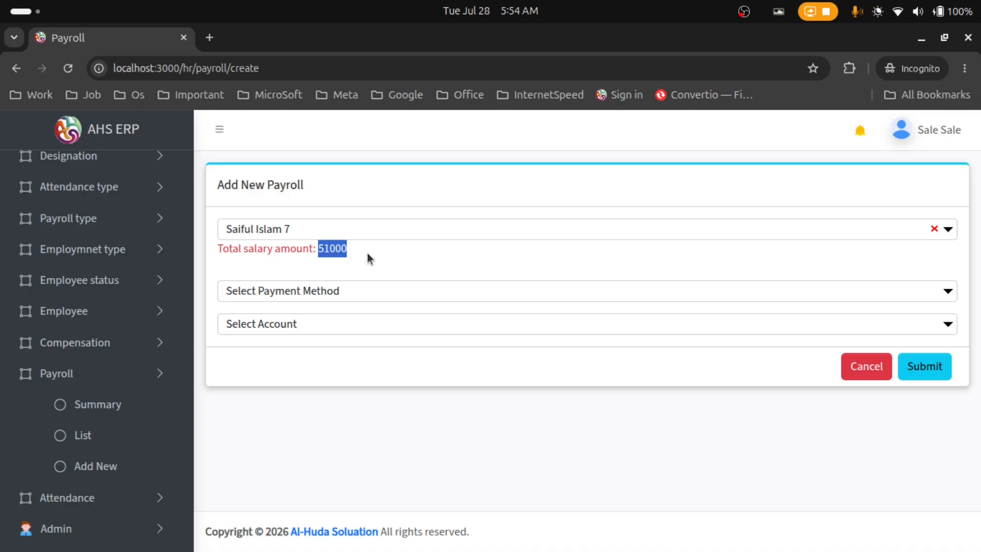
{"action": "left_click", "coordinate": [339, 291]}
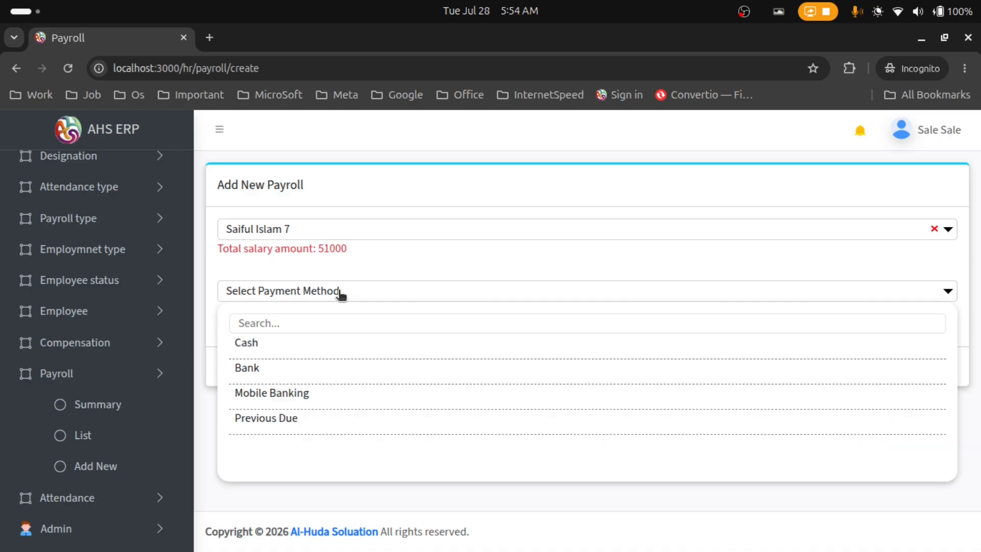
{"action": "left_click", "coordinate": [321, 352]}
{"action": "left_click", "coordinate": [322, 325]}
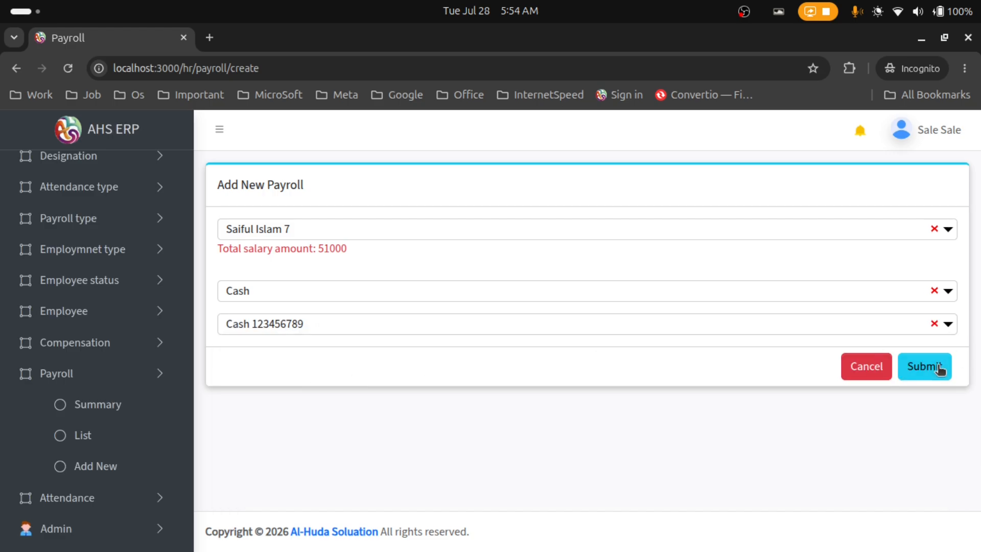
{"action": "left_click", "coordinate": [939, 367]}
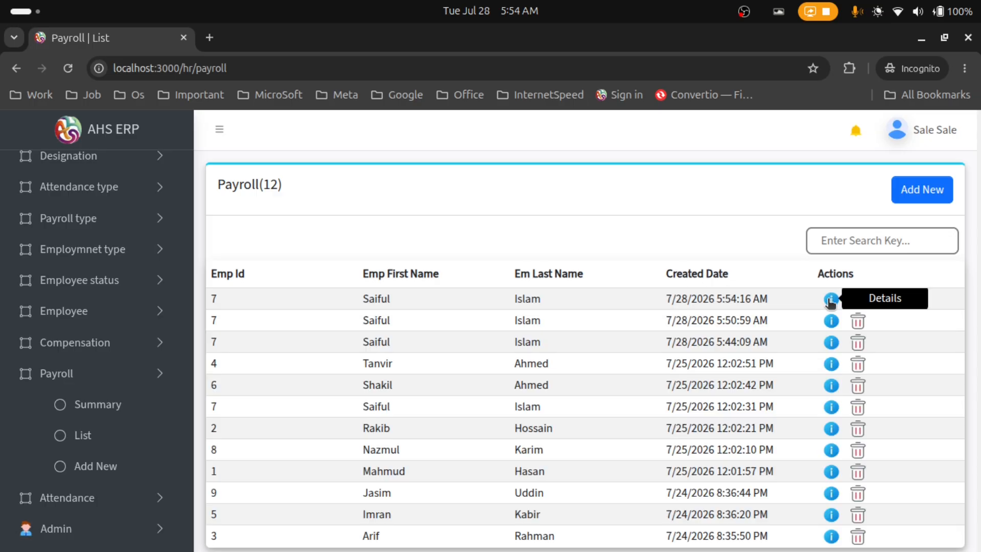
{"action": "left_click", "coordinate": [831, 299]}
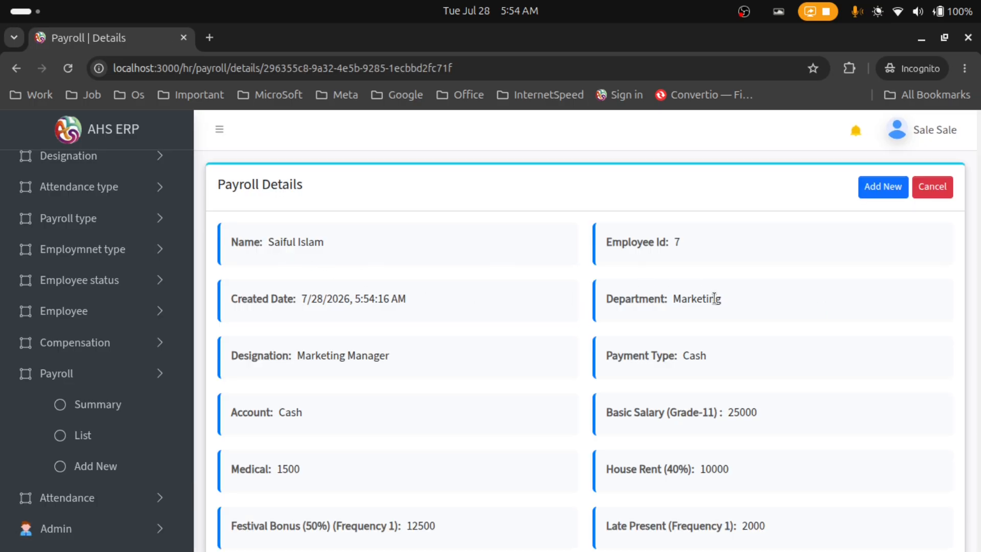
{"action": "scroll", "coordinate": [484, 306], "scroll_direction": "down", "scroll_amount": 2}
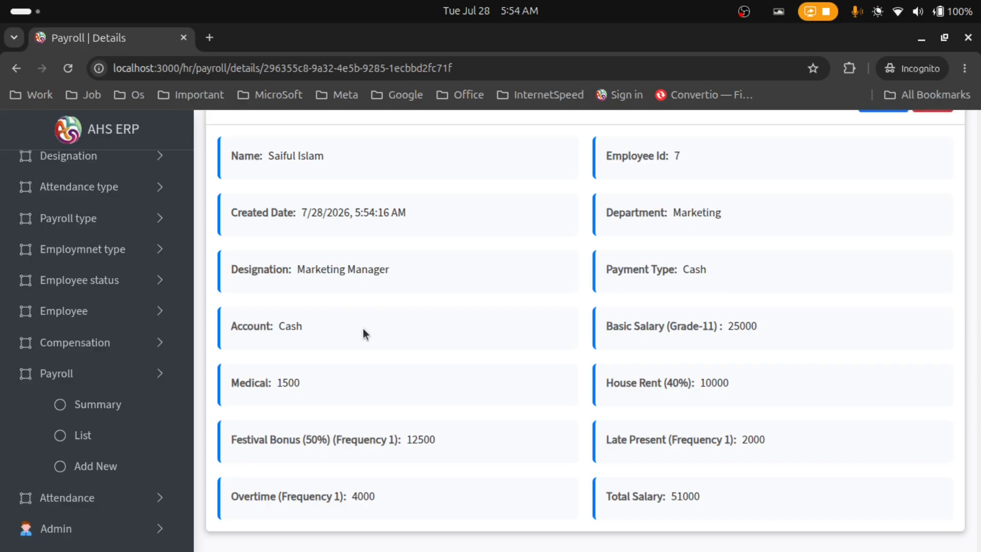
{"action": "left_click_drag", "start_coordinate": [648, 327], "coordinate": [770, 326]}
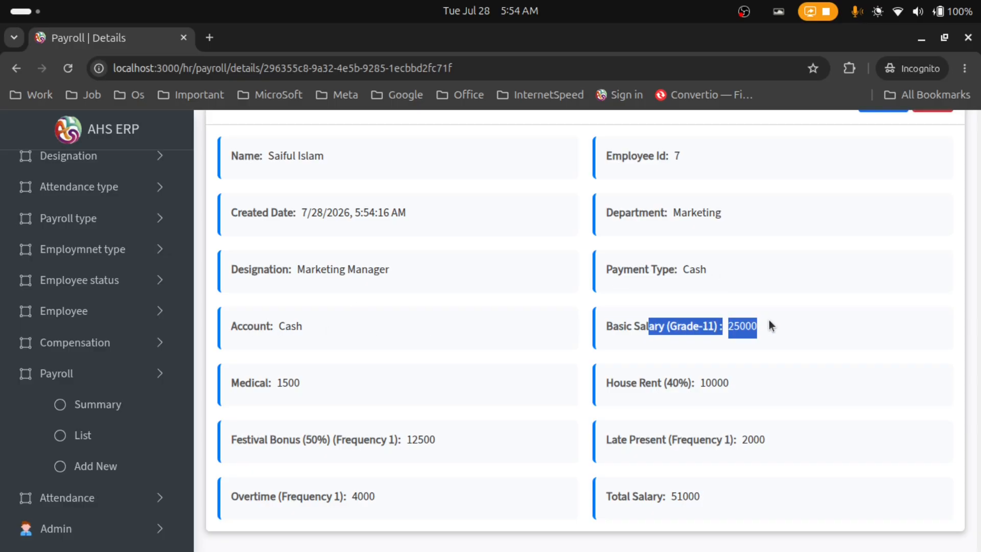
{"action": "left_click_drag", "start_coordinate": [301, 382], "coordinate": [231, 384]}
{"action": "left_click_drag", "start_coordinate": [620, 384], "coordinate": [723, 389]}
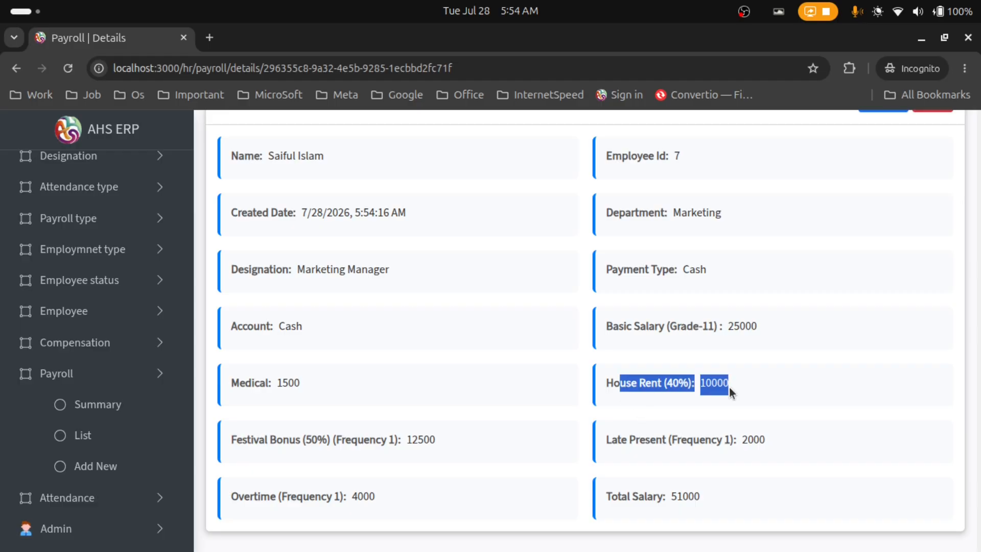
{"action": "scroll", "coordinate": [704, 381], "scroll_direction": "down", "scroll_amount": 1}
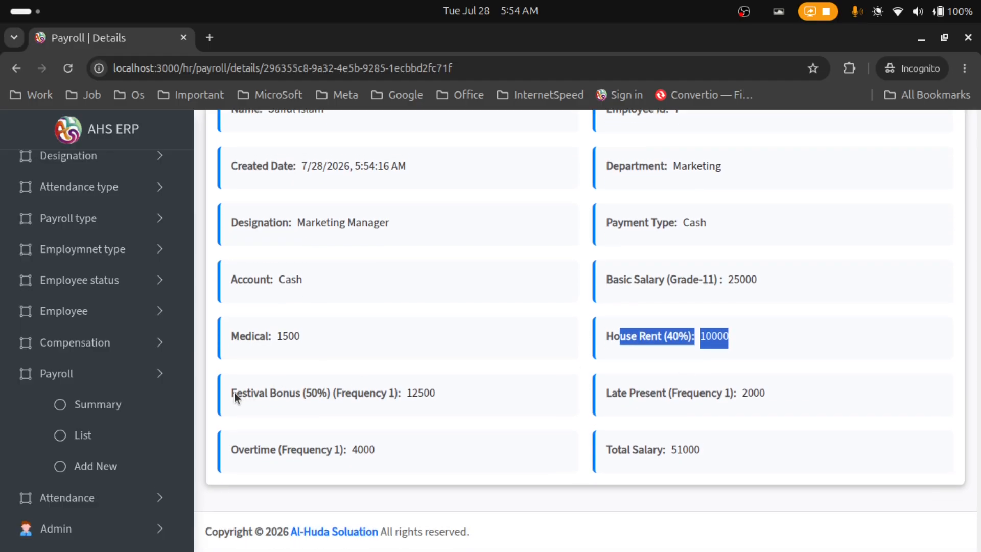
{"action": "left_click_drag", "start_coordinate": [234, 393], "coordinate": [447, 392]}
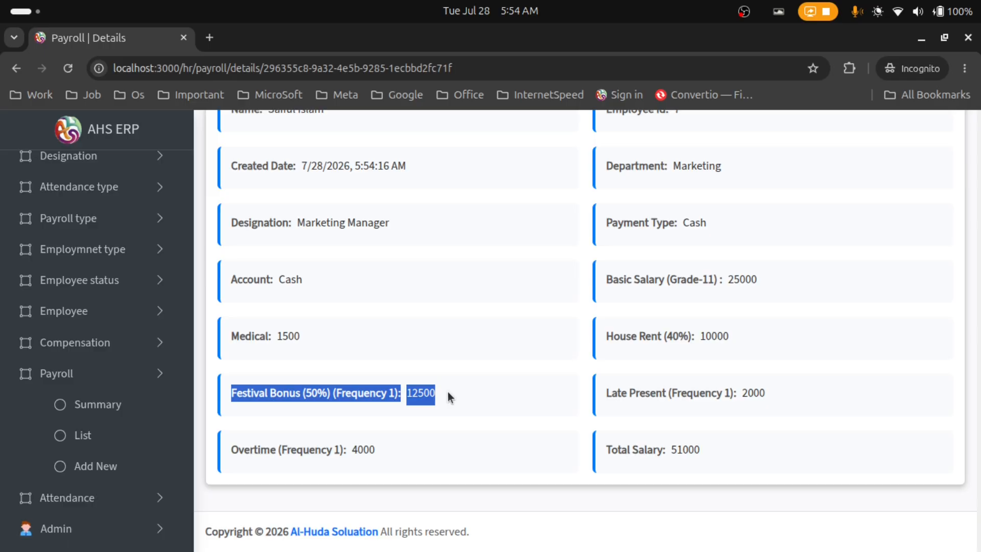
{"action": "left_click", "coordinate": [448, 397]}
{"action": "triple_click", "coordinate": [777, 394]}
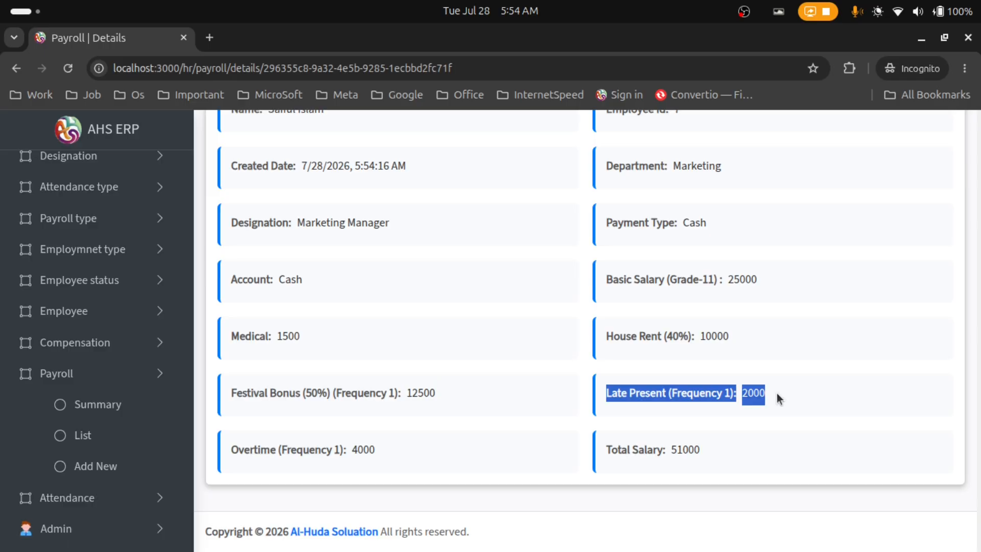
{"action": "triple_click", "coordinate": [387, 444]}
{"action": "left_click_drag", "start_coordinate": [613, 454], "coordinate": [707, 447]}
{"action": "scroll", "coordinate": [527, 225], "scroll_direction": "up", "scroll_amount": 3}
{"action": "scroll", "coordinate": [384, 225], "scroll_direction": "down", "scroll_amount": 3}
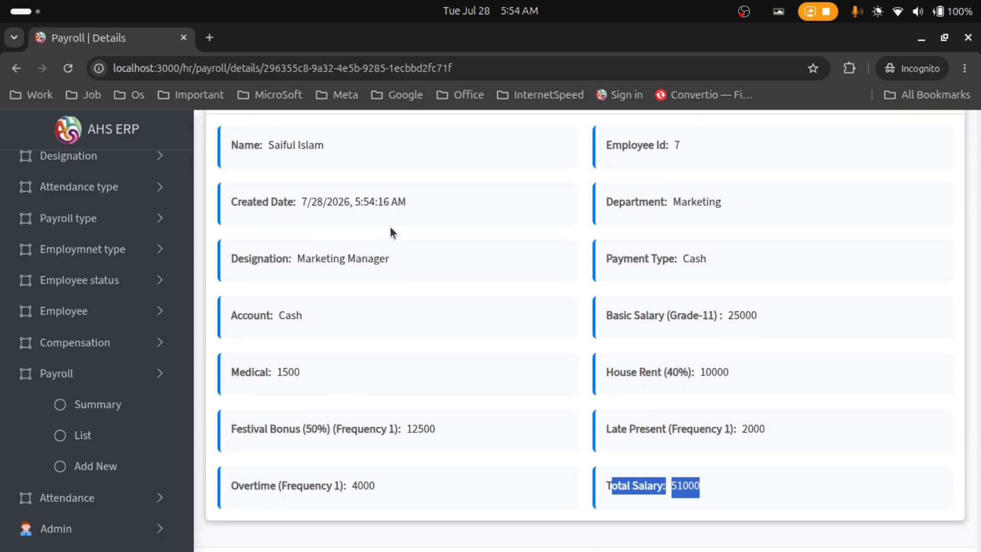
{"action": "left_click", "coordinate": [121, 442]}
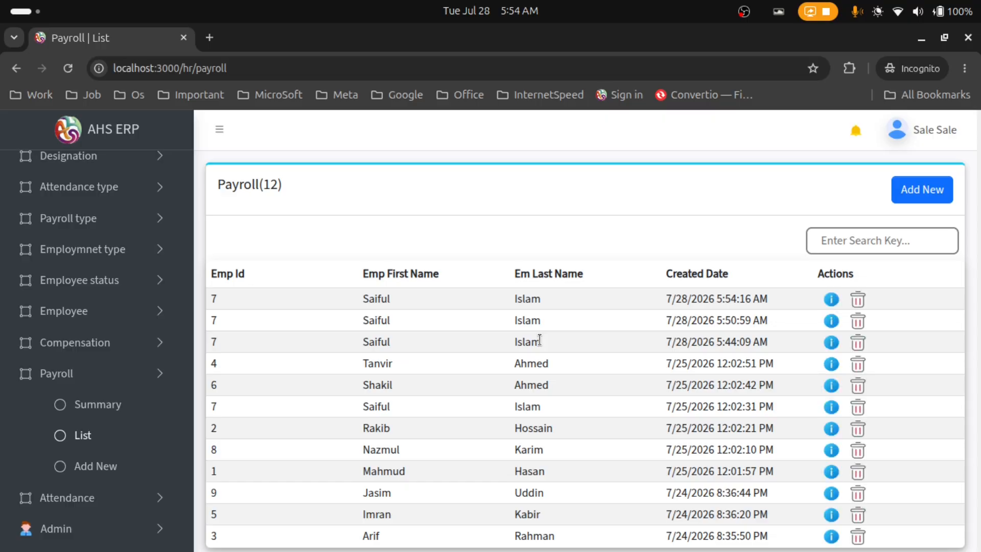
Search payroll for 'saifu' and delete employee 7's 7/25/2026 payroll record
{"action": "scroll", "coordinate": [546, 312], "scroll_direction": "down", "scroll_amount": 2}
{"action": "scroll", "coordinate": [551, 324], "scroll_direction": "up", "scroll_amount": 2}
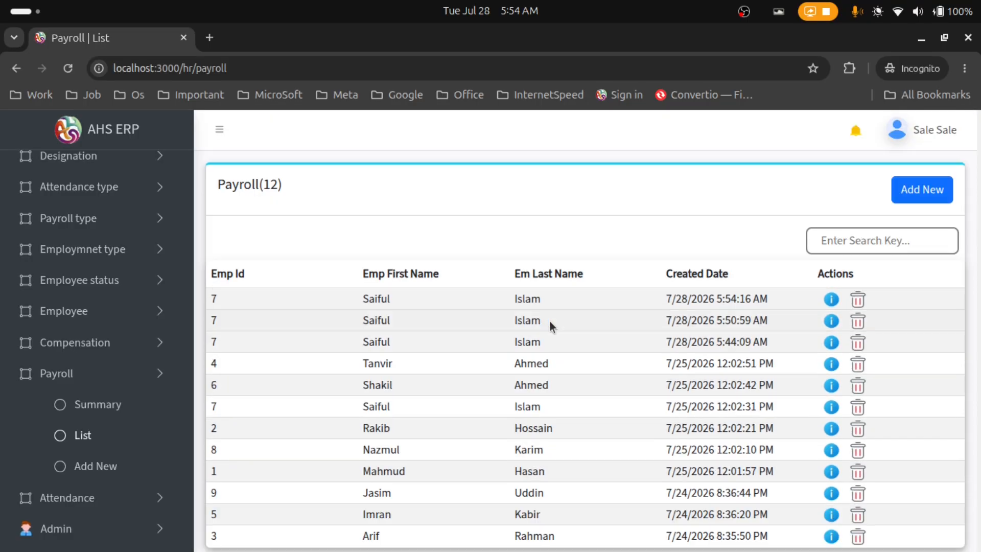
{"action": "left_click", "coordinate": [857, 246]}
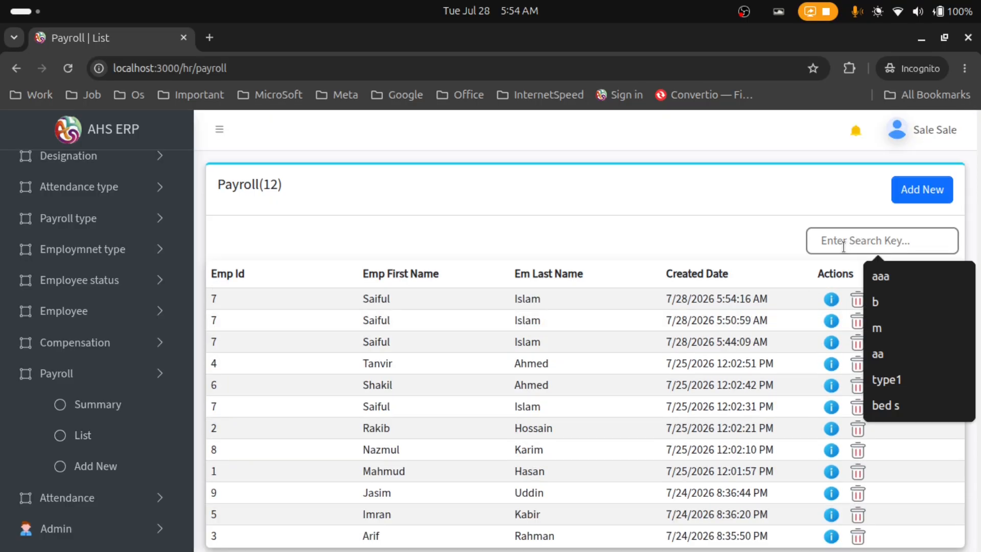
{"action": "type", "text": "saiful"}
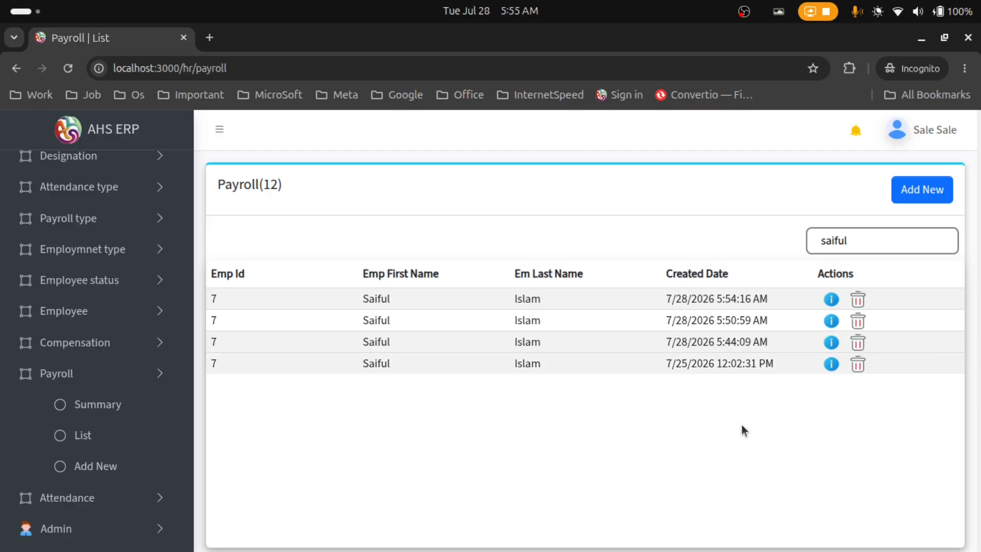
{"action": "left_click", "coordinate": [866, 365]}
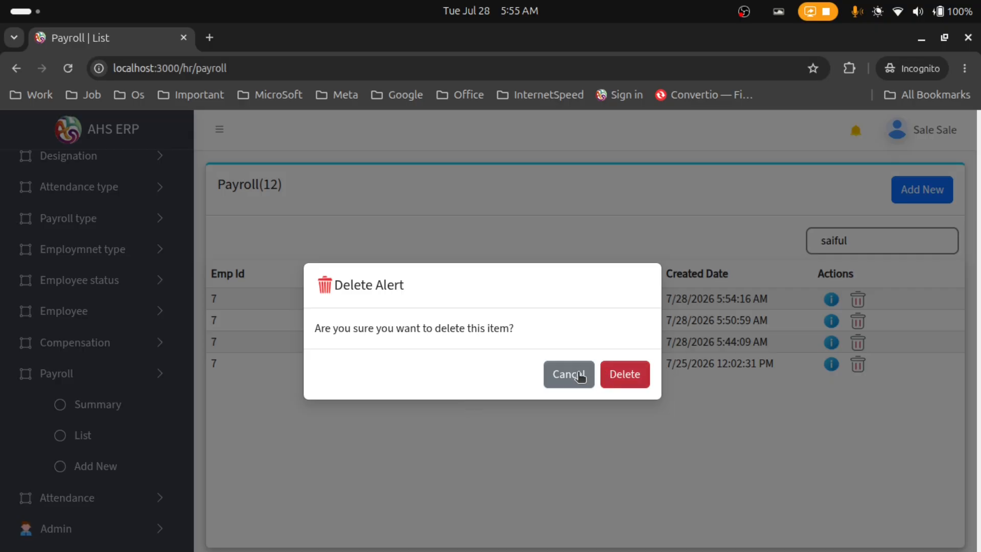
{"action": "left_click", "coordinate": [615, 383]}
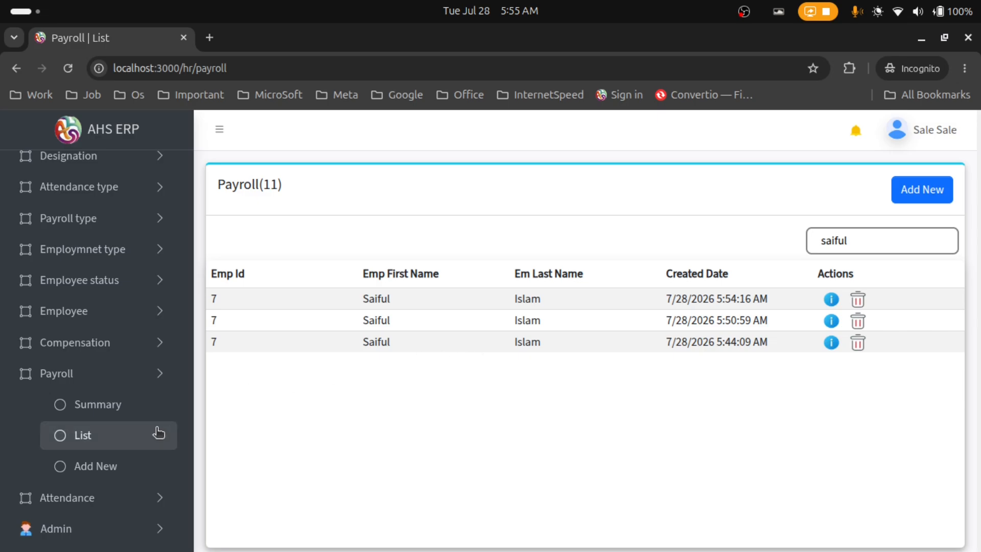
{"action": "left_click", "coordinate": [139, 405]}
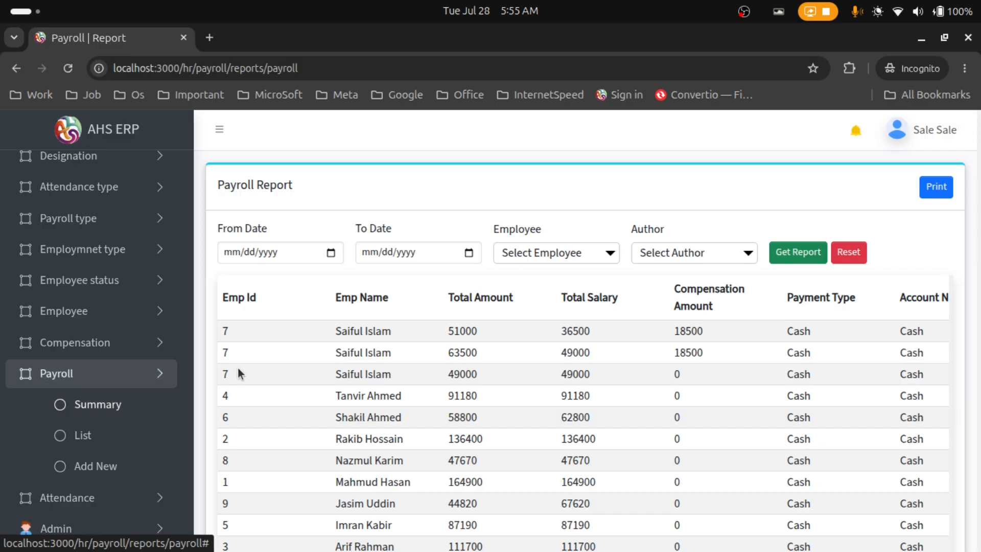
Scroll through the Payroll Report and view the first row's payroll details, then return
{"action": "scroll", "coordinate": [973, 309], "scroll_direction": "down", "scroll_amount": 3}
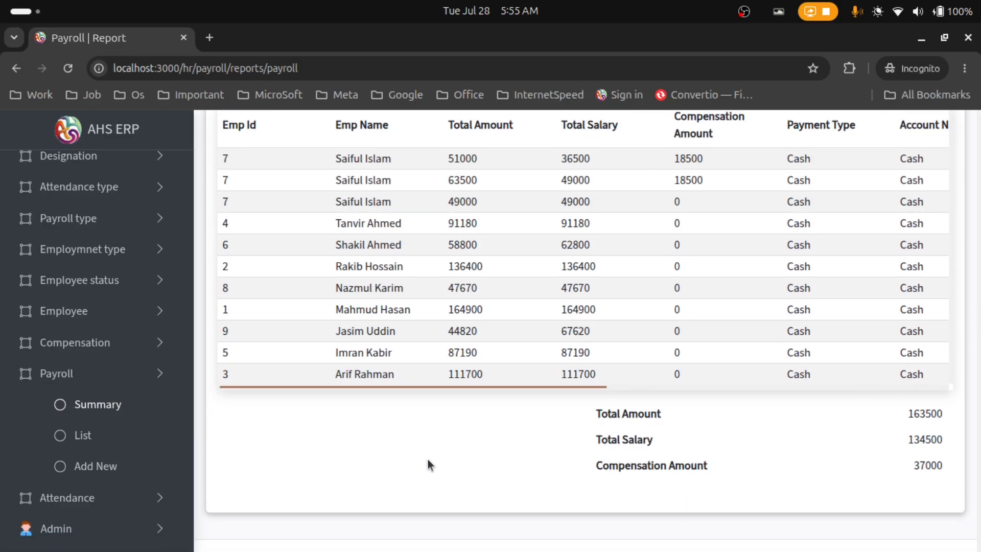
{"action": "scroll", "coordinate": [427, 460], "scroll_direction": "up", "scroll_amount": 3}
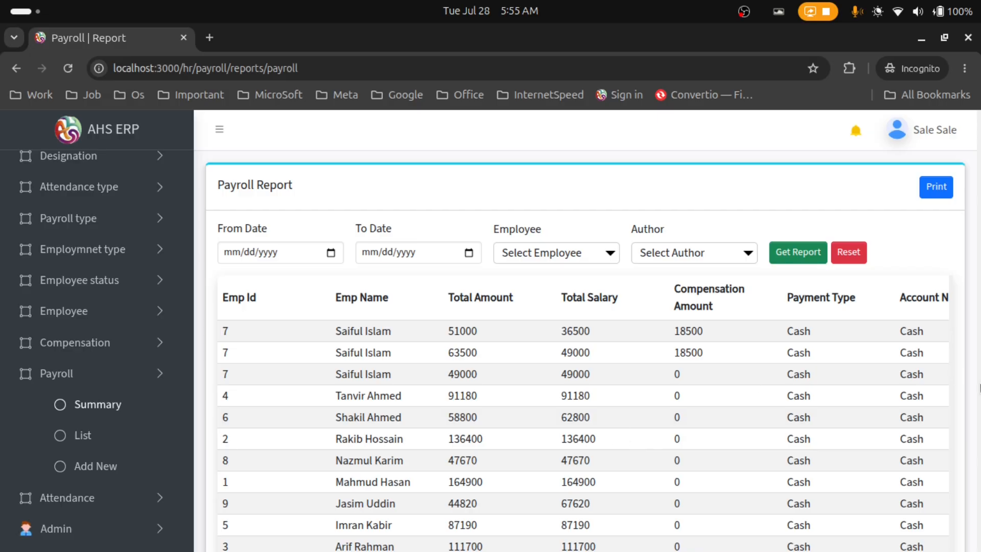
{"action": "scroll", "coordinate": [967, 383], "scroll_direction": "down", "scroll_amount": 3}
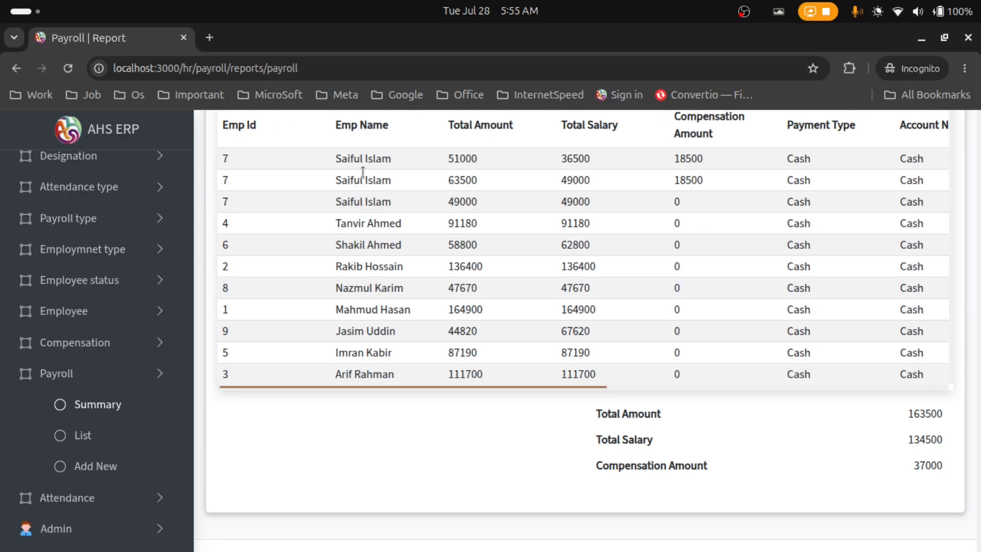
{"action": "scroll", "coordinate": [475, 388], "scroll_direction": "up", "scroll_amount": 2}
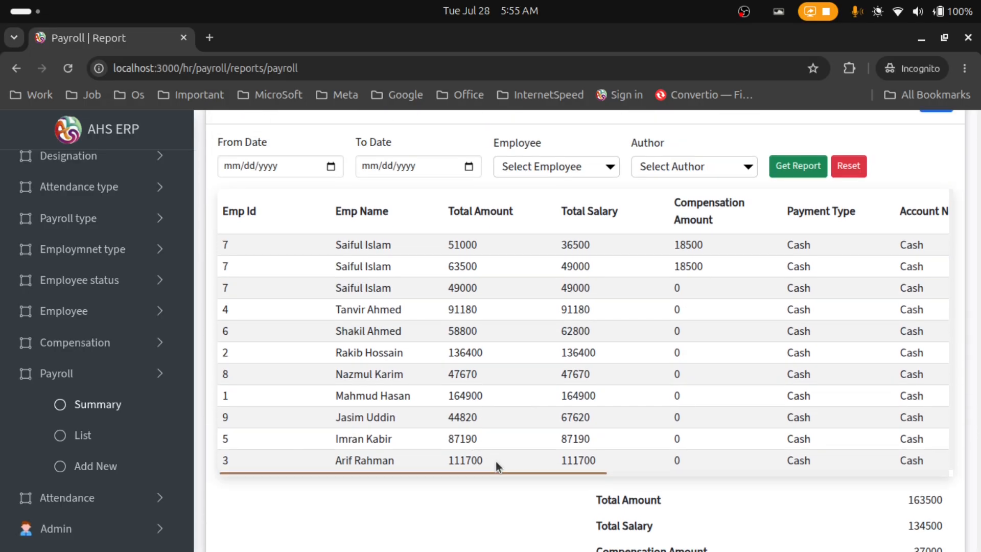
{"action": "left_click_drag", "start_coordinate": [502, 474], "coordinate": [916, 472]}
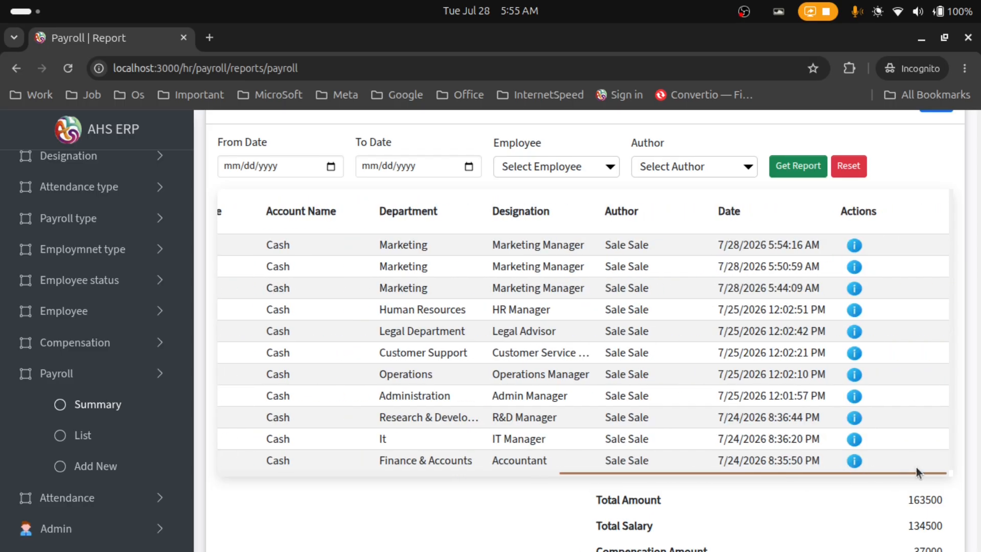
{"action": "left_click", "coordinate": [855, 247]}
{"action": "scroll", "coordinate": [574, 313], "scroll_direction": "down", "scroll_amount": 3}
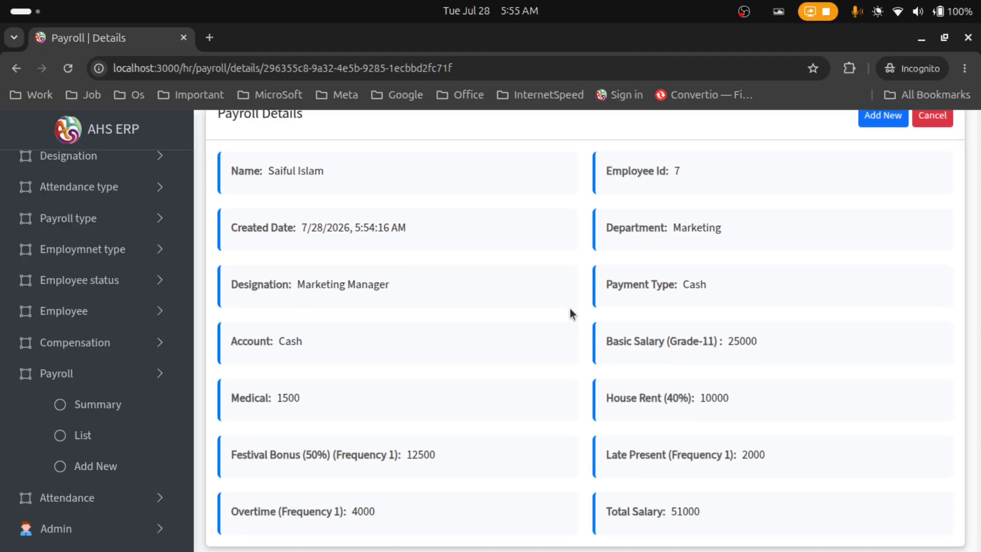
{"action": "left_click", "coordinate": [16, 68]}
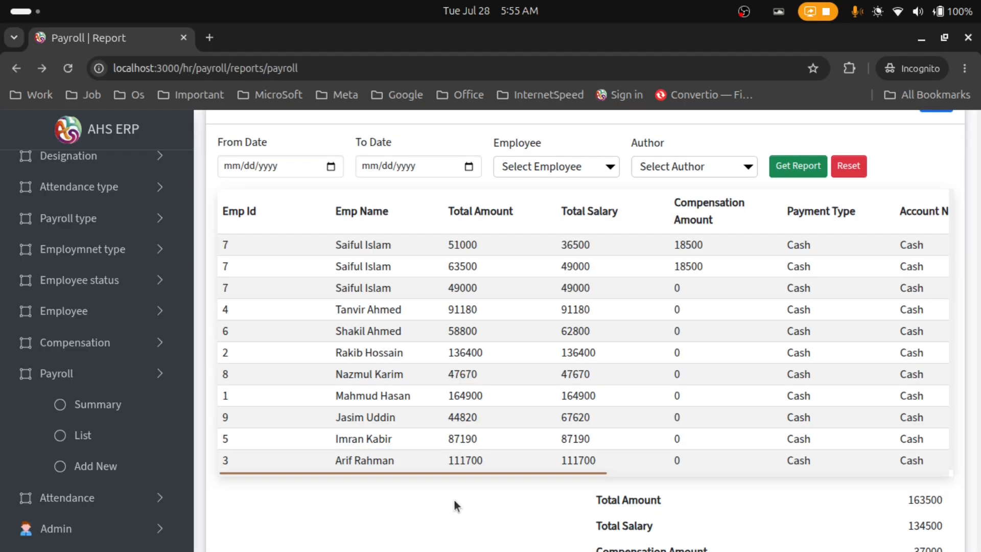
Highlight the report totals: 163500 amount, 134500 salary, 37000 compensation
{"action": "scroll", "coordinate": [453, 513], "scroll_direction": "down", "scroll_amount": 2}
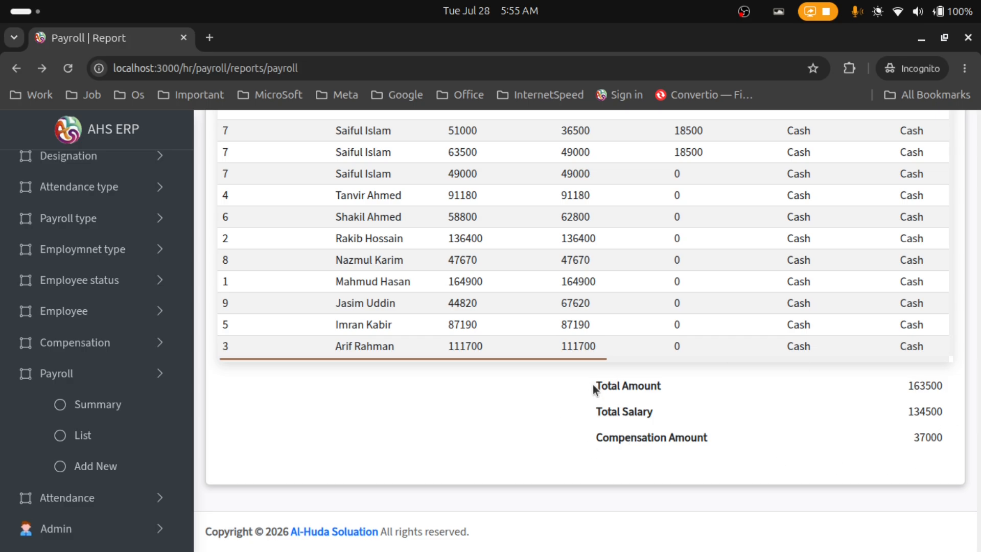
{"action": "left_click_drag", "start_coordinate": [594, 387], "coordinate": [946, 441]}
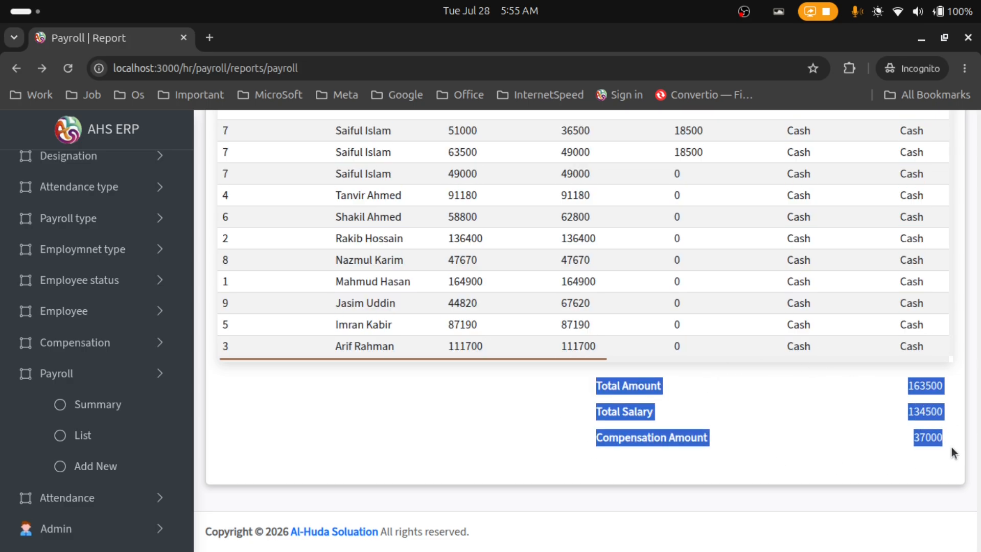
{"action": "left_click", "coordinate": [575, 481]}
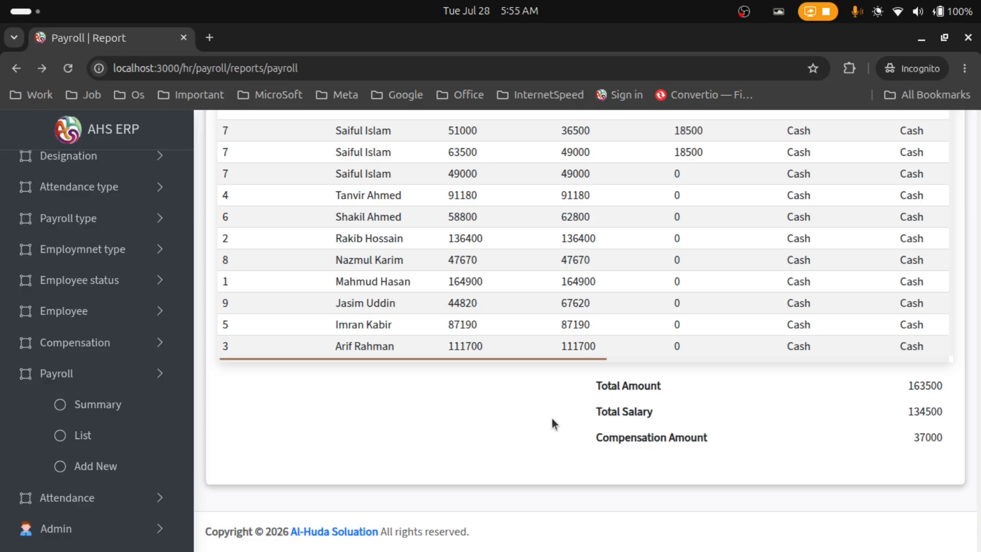
{"action": "scroll", "coordinate": [552, 418], "scroll_direction": "up", "scroll_amount": 4}
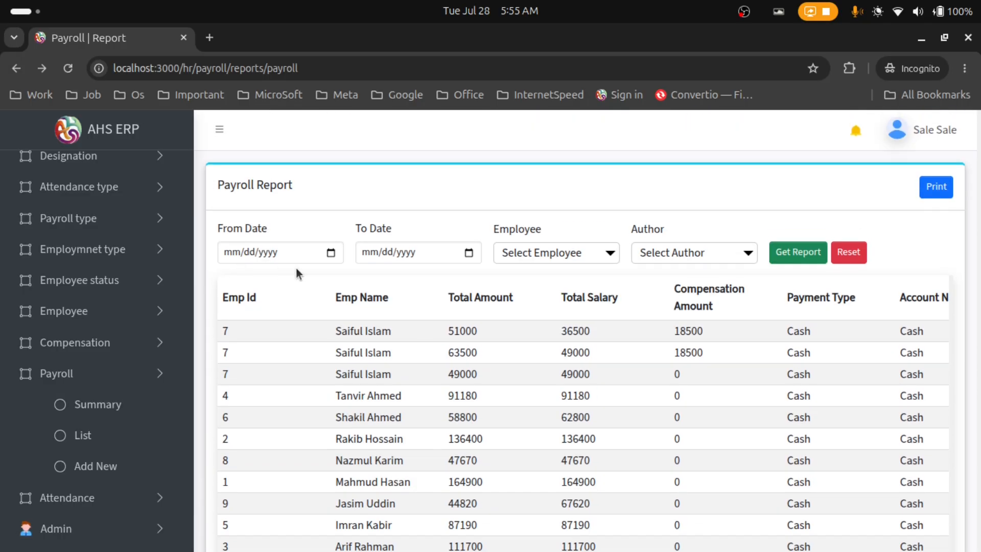
Run the payroll report from today (07/28/2026) to 07/01/2026
{"action": "left_click", "coordinate": [332, 258]}
{"action": "left_click", "coordinate": [331, 256]}
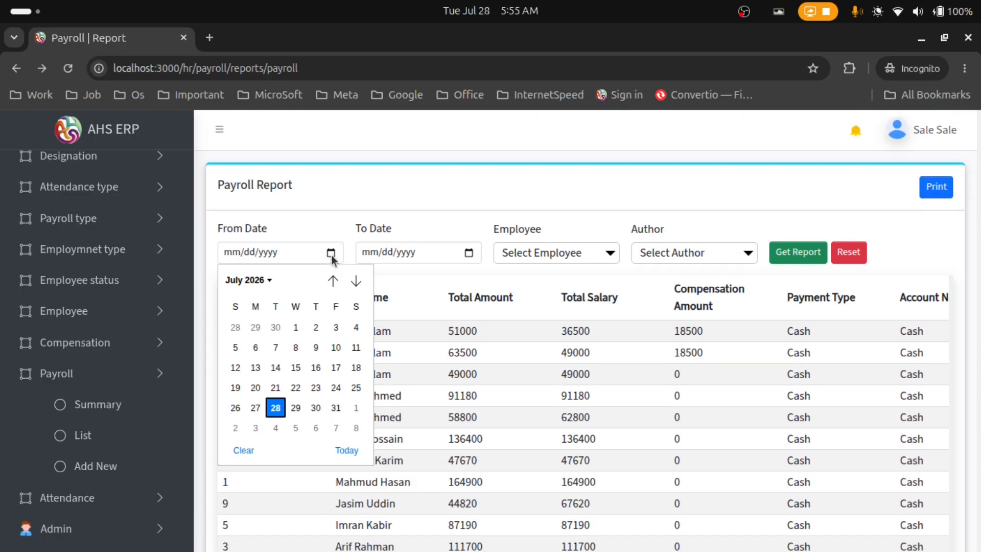
{"action": "left_click", "coordinate": [347, 450]}
{"action": "left_click", "coordinate": [467, 255]}
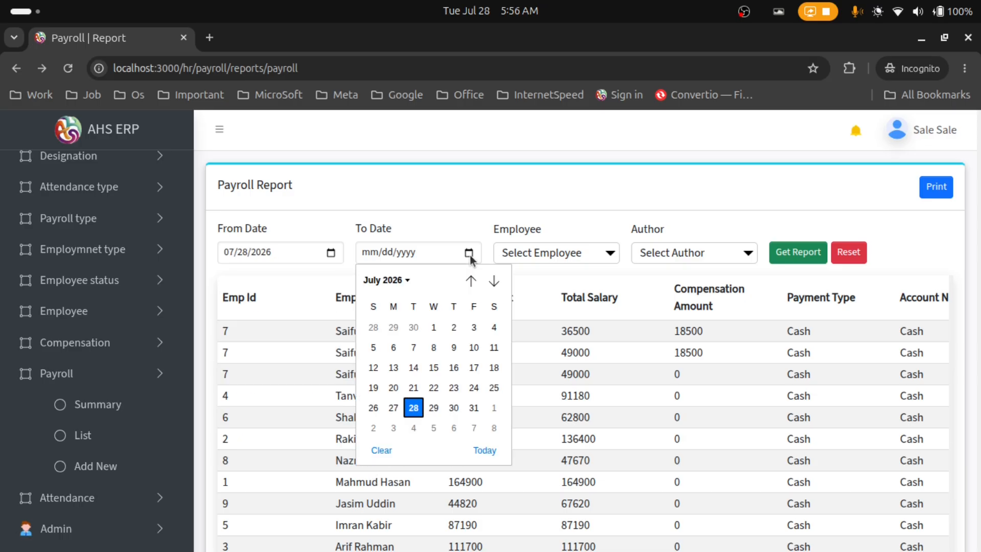
{"action": "left_click", "coordinate": [434, 328]}
{"action": "left_click", "coordinate": [793, 259]}
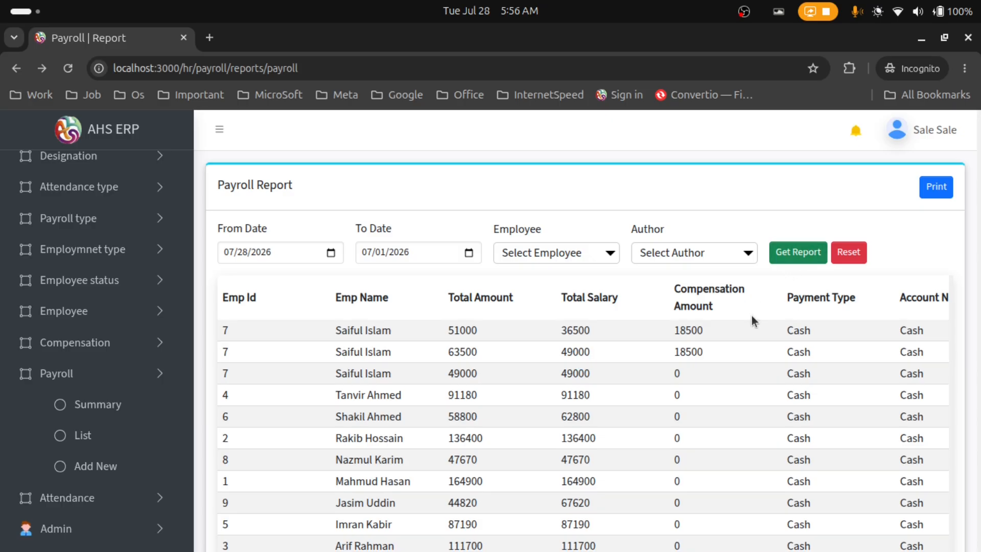
Highlight the report totals: 906160 amount, 903960 salary and 37000 compensation
{"action": "scroll", "coordinate": [966, 340], "scroll_direction": "down", "scroll_amount": 4}
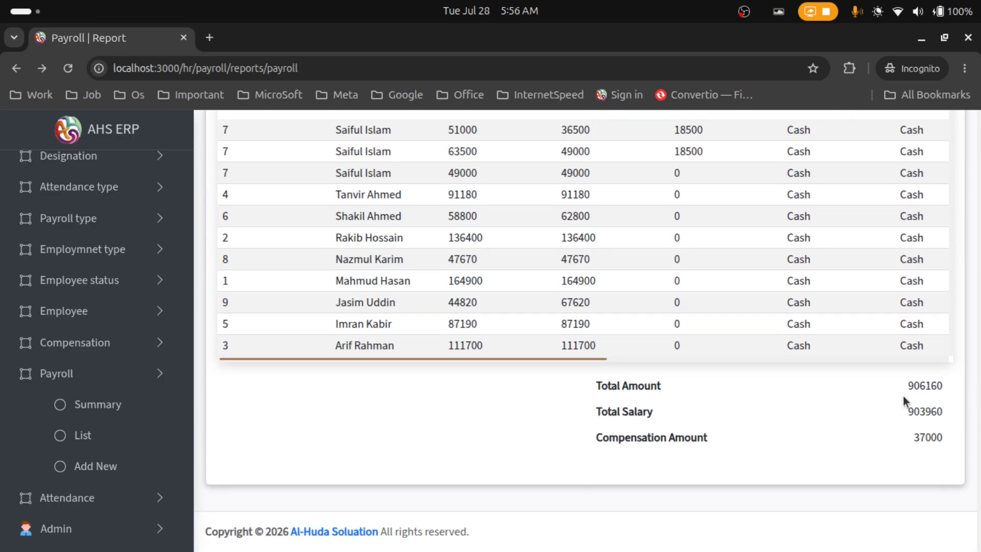
{"action": "mouse_move", "coordinate": [943, 386]}
{"action": "left_mouse_down"}
{"action": "mouse_move", "coordinate": [909, 386]}
{"action": "mouse_move", "coordinate": [938, 386]}
{"action": "left_mouse_up"}
{"action": "left_click_drag", "start_coordinate": [907, 415], "coordinate": [947, 415]}
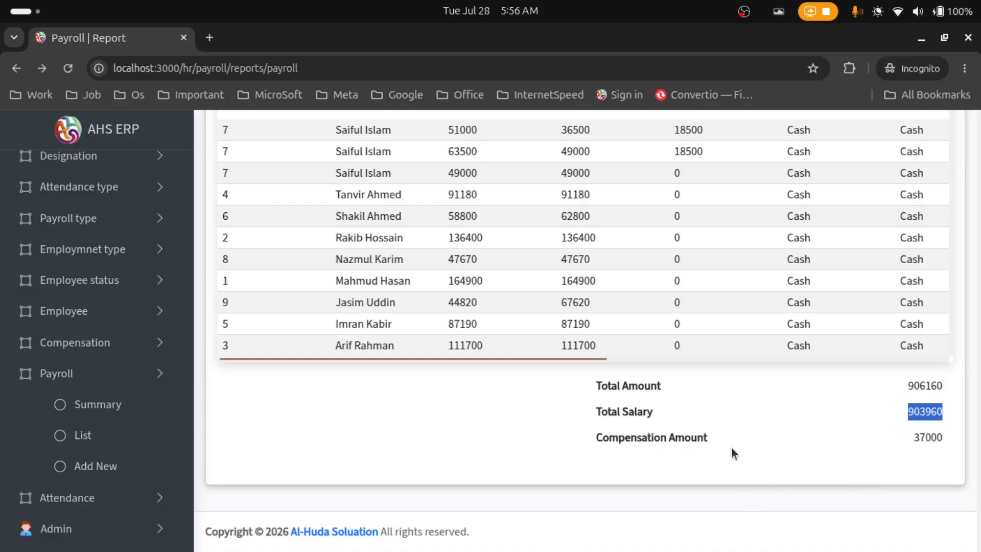
{"action": "left_click_drag", "start_coordinate": [915, 438], "coordinate": [937, 438]}
{"action": "left_click_drag", "start_coordinate": [910, 384], "coordinate": [945, 382]}
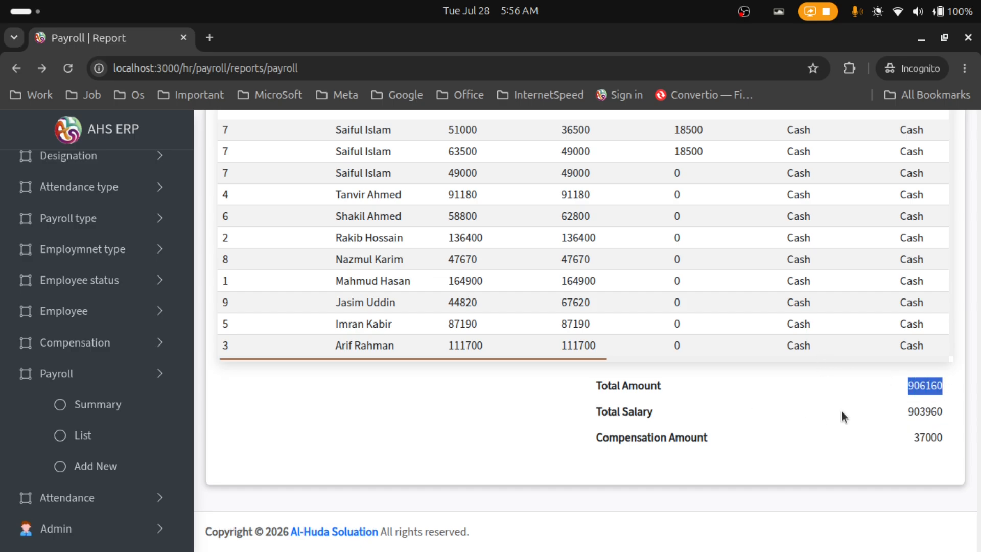
{"action": "left_click", "coordinate": [910, 411]}
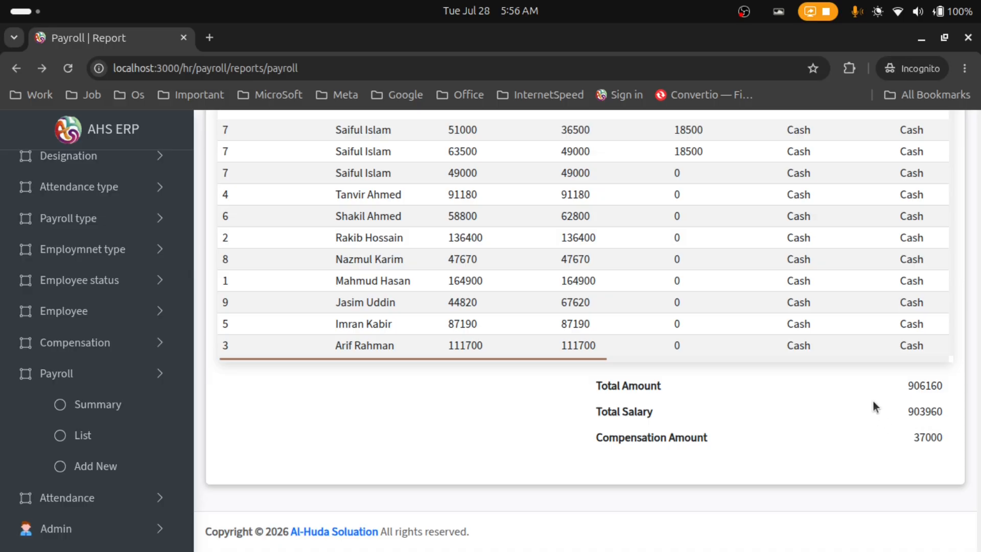
{"action": "double_click", "coordinate": [914, 438]}
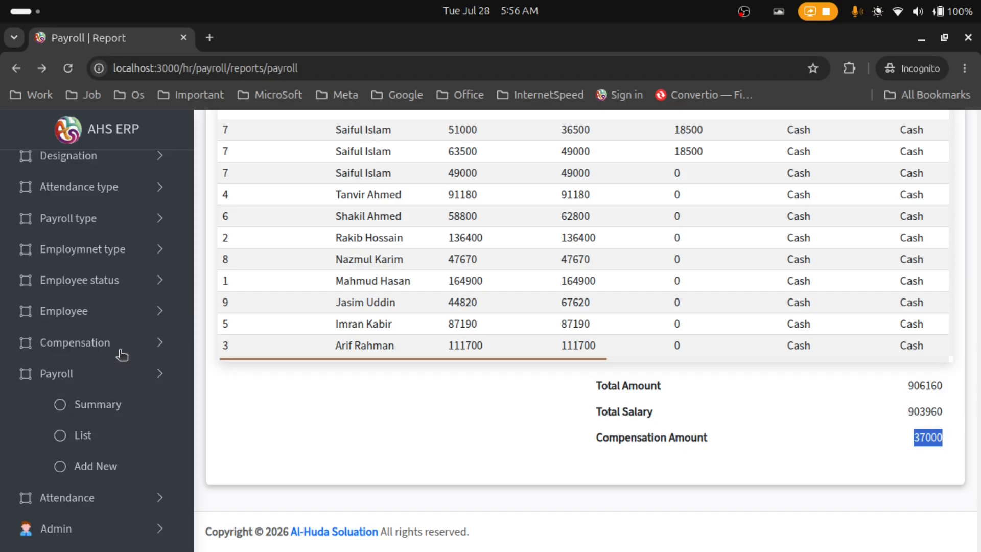
{"action": "left_click", "coordinate": [904, 391]}
{"action": "double_click", "coordinate": [927, 386]}
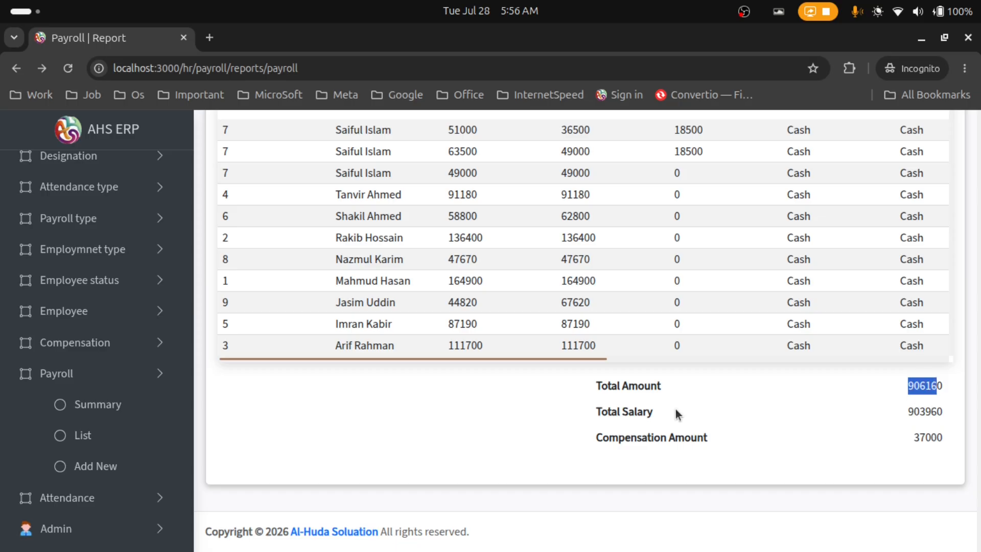
{"action": "scroll", "coordinate": [638, 389], "scroll_direction": "up", "scroll_amount": 3}
{"action": "left_click", "coordinate": [559, 226]}
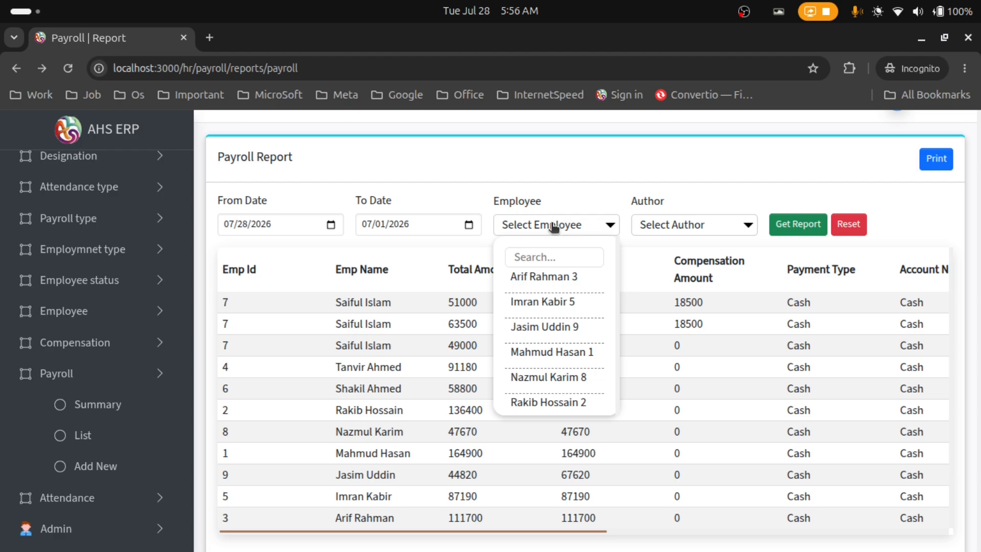
Filter the payroll report to employee ID 7 and scroll through its three payroll rows
{"action": "scroll", "coordinate": [562, 330], "scroll_direction": "down", "scroll_amount": 2}
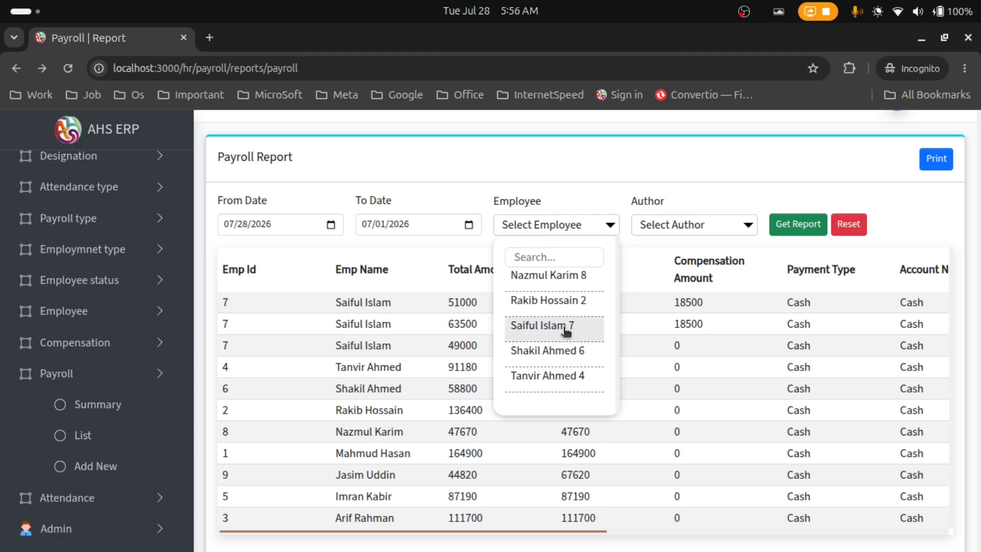
{"action": "left_click", "coordinate": [562, 330]}
{"action": "left_click", "coordinate": [792, 231]}
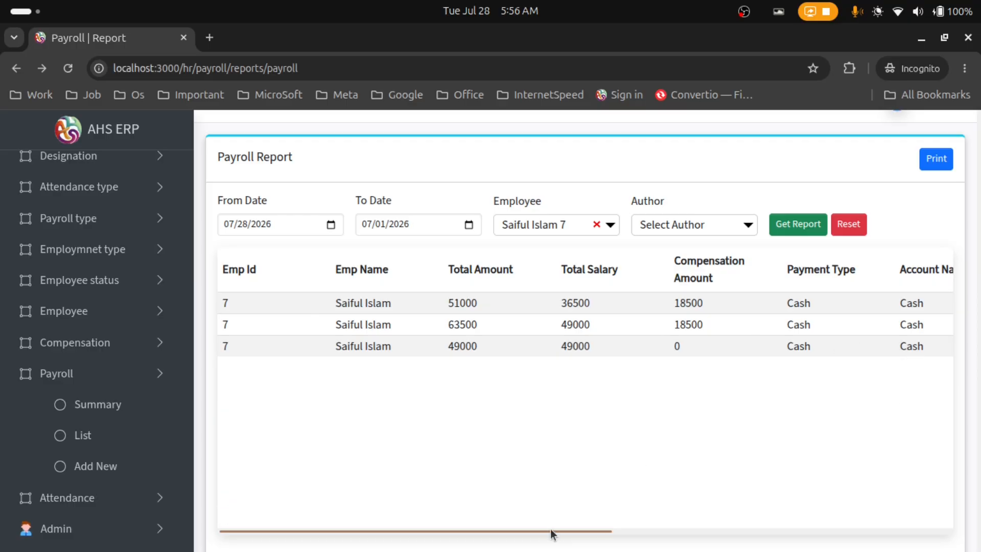
{"action": "left_click_drag", "start_coordinate": [552, 531], "coordinate": [340, 531]}
{"action": "scroll", "coordinate": [795, 443], "scroll_direction": "down", "scroll_amount": 5}
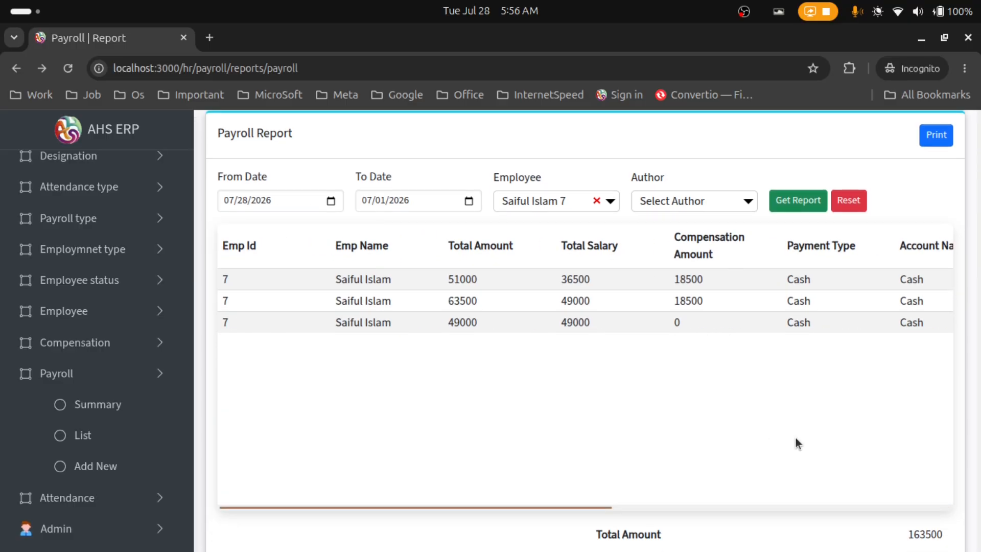
{"action": "scroll", "coordinate": [368, 285], "scroll_direction": "up", "scroll_amount": 5}
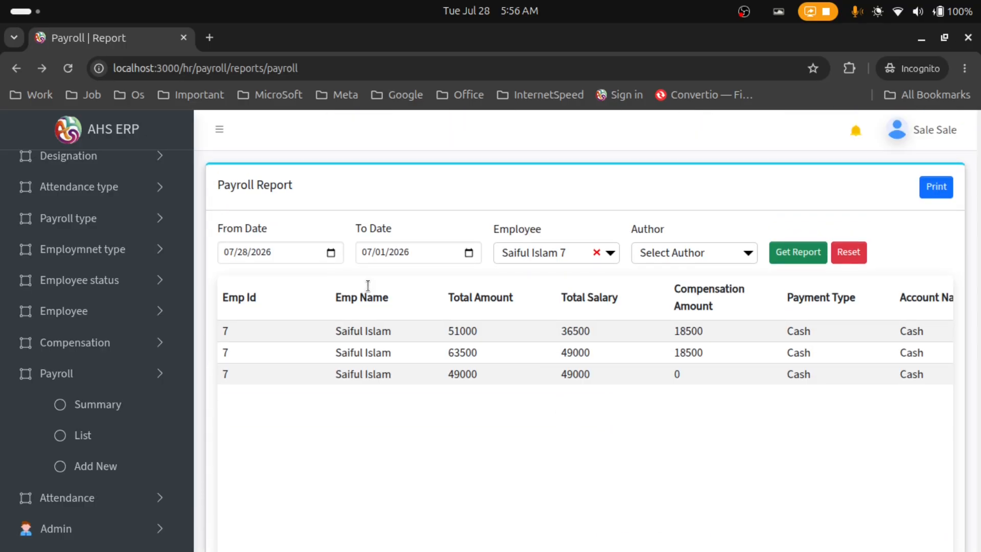
{"action": "scroll", "coordinate": [409, 321], "scroll_direction": "down", "scroll_amount": 2}
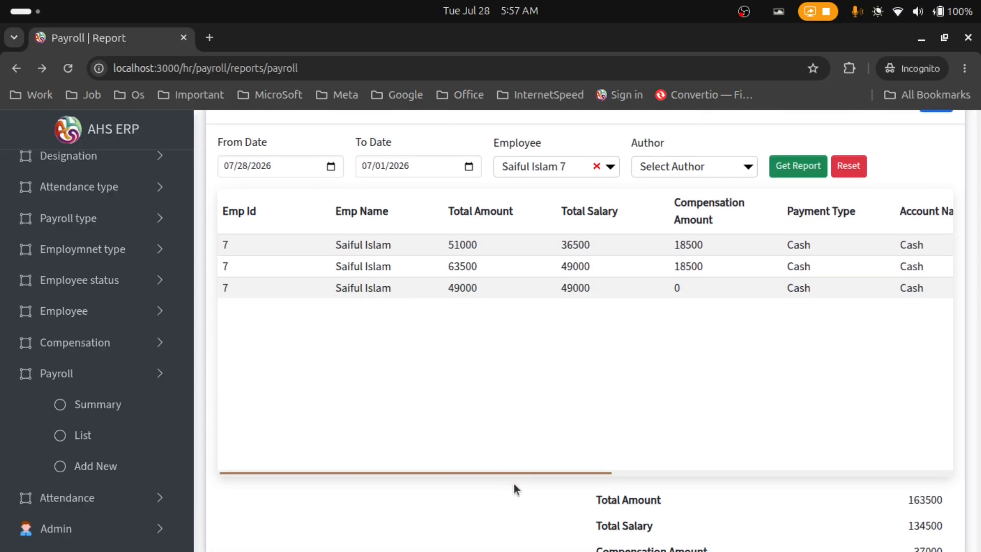
{"action": "left_click_drag", "start_coordinate": [518, 477], "coordinate": [879, 374]}
{"action": "scroll", "coordinate": [546, 228], "scroll_direction": "left", "scroll_amount": 1}
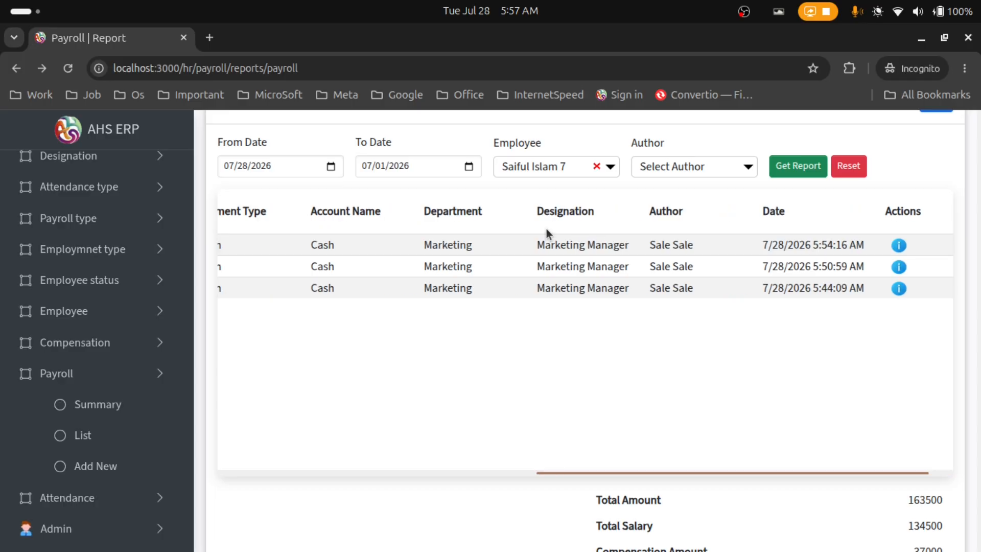
{"action": "left_click", "coordinate": [699, 171]}
{"action": "left_click", "coordinate": [699, 170]}
{"action": "scroll", "coordinate": [905, 373], "scroll_direction": "up", "scroll_amount": 2}
{"action": "left_click", "coordinate": [934, 188]}
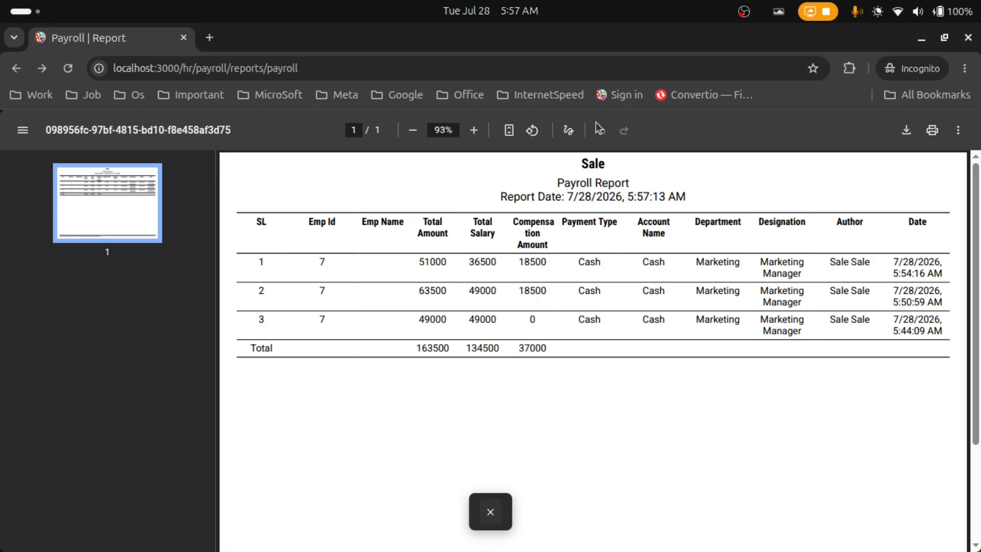
{"action": "left_click_drag", "start_coordinate": [580, 162], "coordinate": [621, 163]}
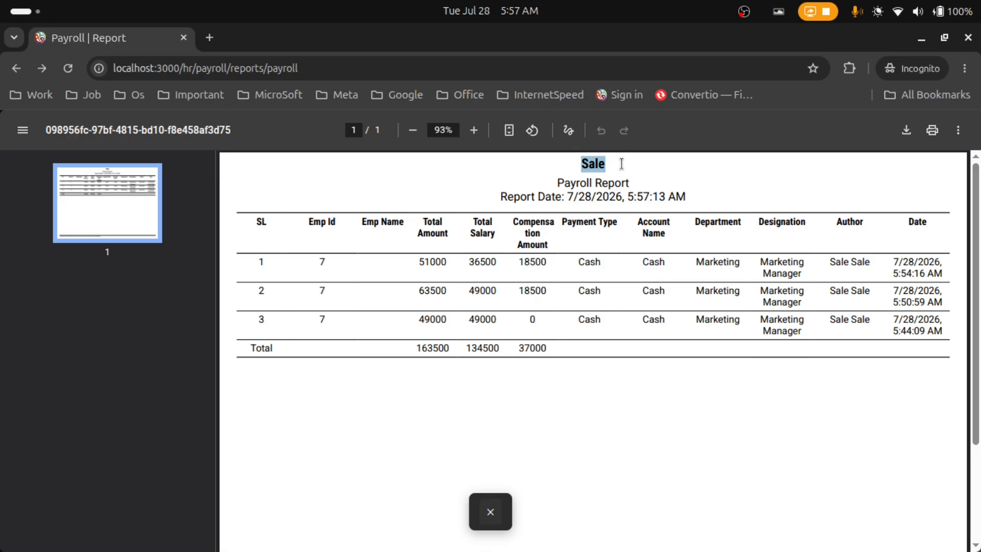
{"action": "left_click", "coordinate": [490, 512]}
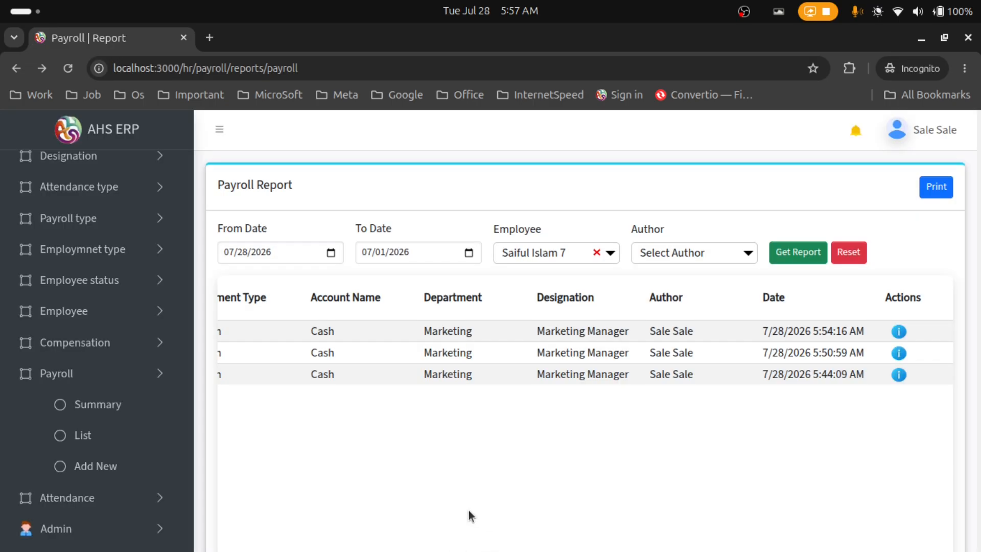
Open the Add New Attendance form from the Attendance menu
{"action": "left_click", "coordinate": [126, 383]}
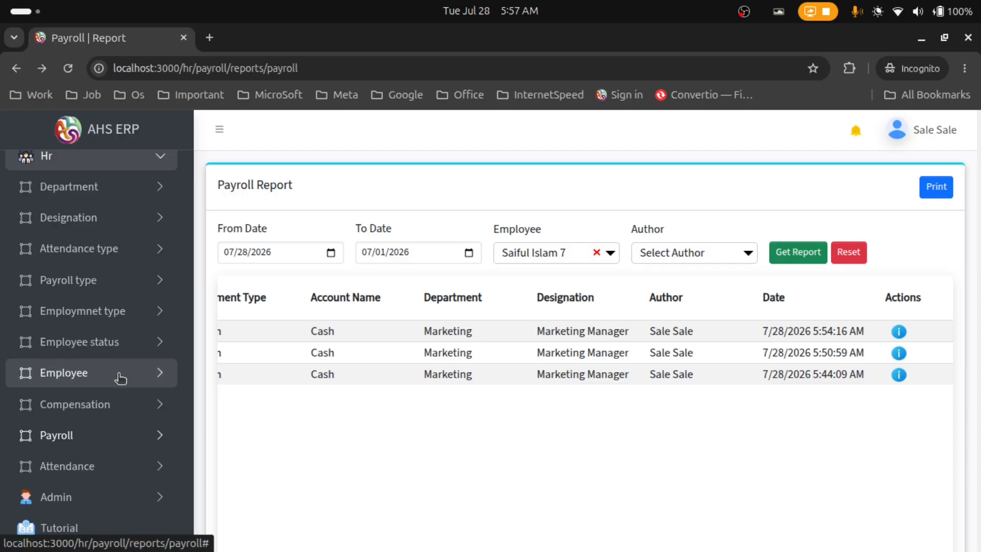
{"action": "left_click", "coordinate": [117, 466]}
{"action": "scroll", "coordinate": [228, 407], "scroll_direction": "down", "scroll_amount": 4}
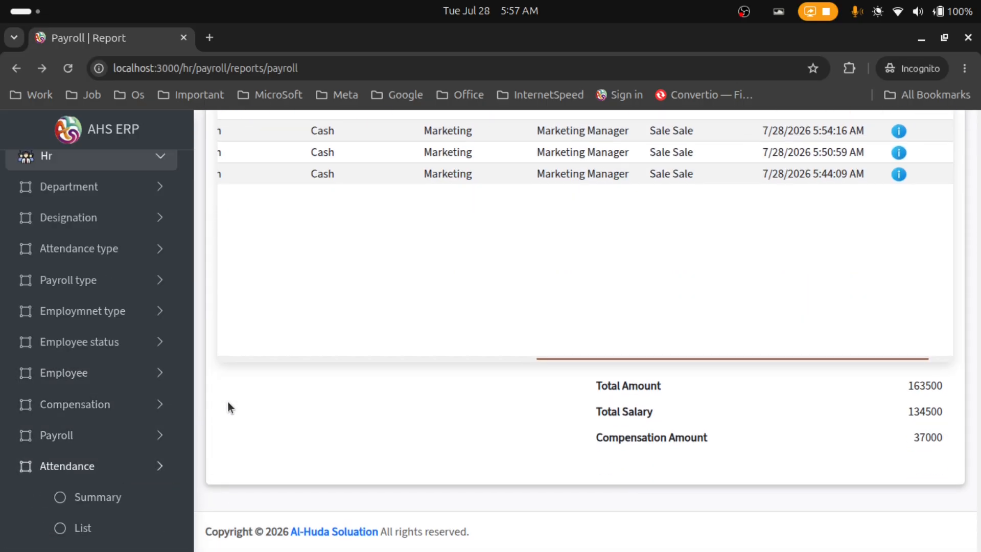
{"action": "scroll", "coordinate": [82, 373], "scroll_direction": "down", "scroll_amount": 3}
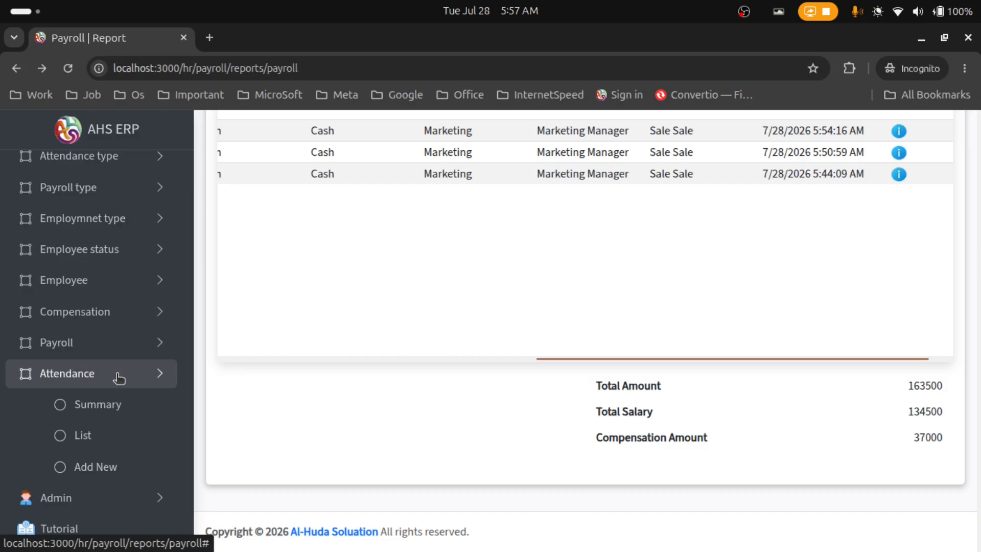
{"action": "left_click", "coordinate": [128, 472]}
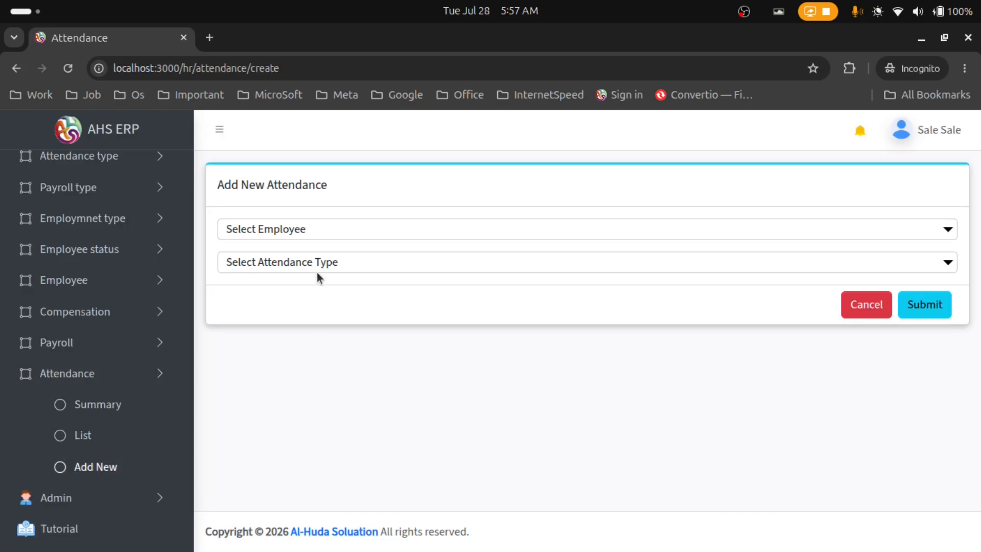
Submit a Present attendance entry, switching the employee from ID 7 to employee 3
{"action": "left_click", "coordinate": [310, 233]}
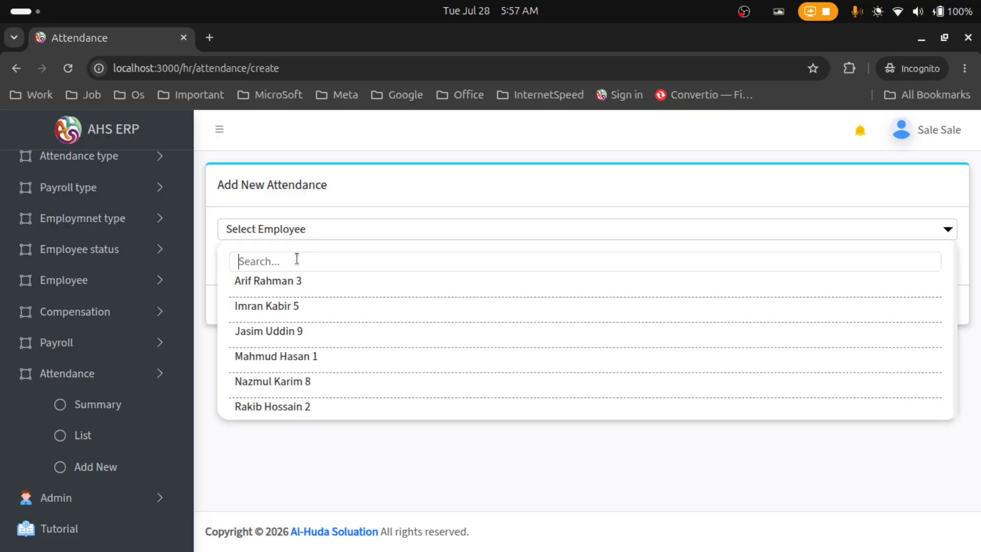
{"action": "type", "text": "sa"}
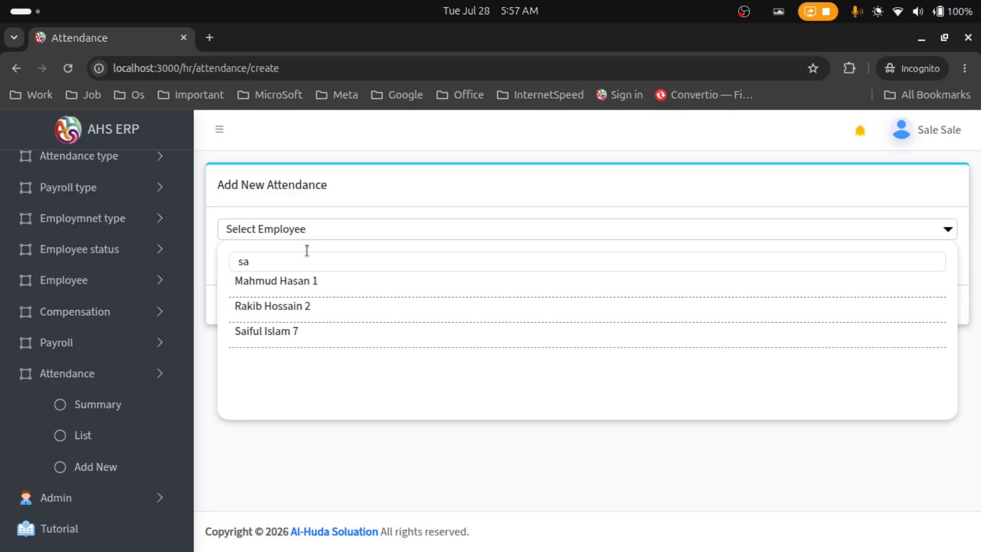
{"action": "left_click", "coordinate": [307, 338]}
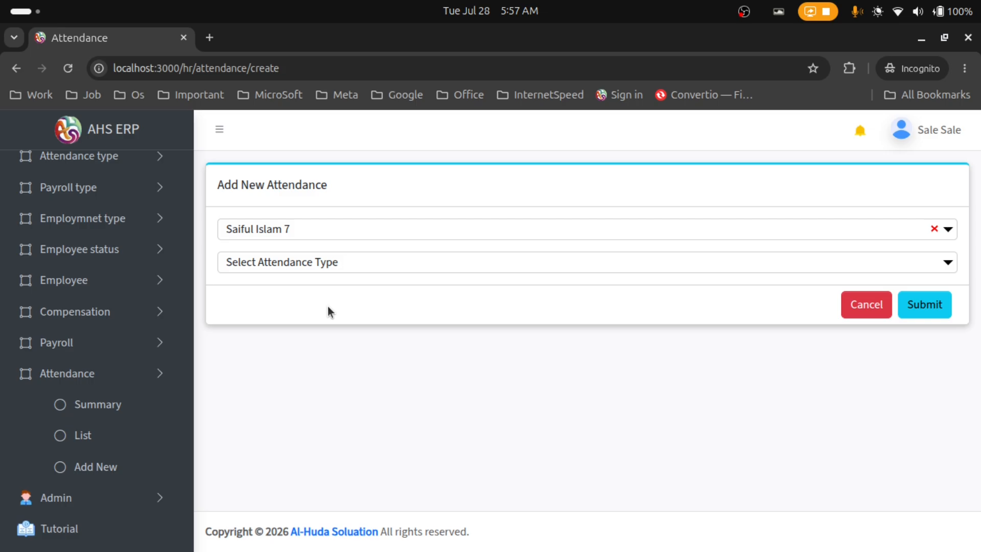
{"action": "left_click", "coordinate": [338, 263]}
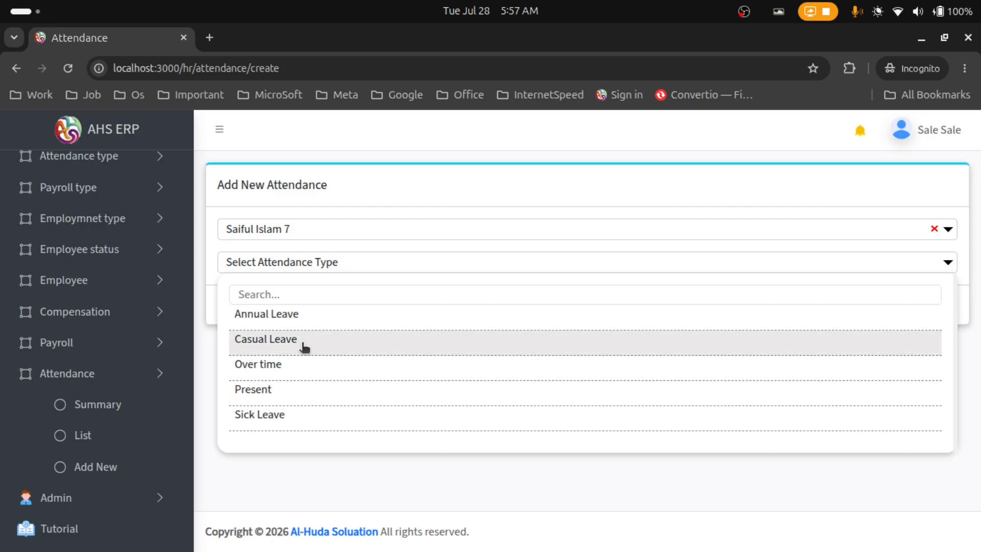
{"action": "left_click", "coordinate": [323, 393]}
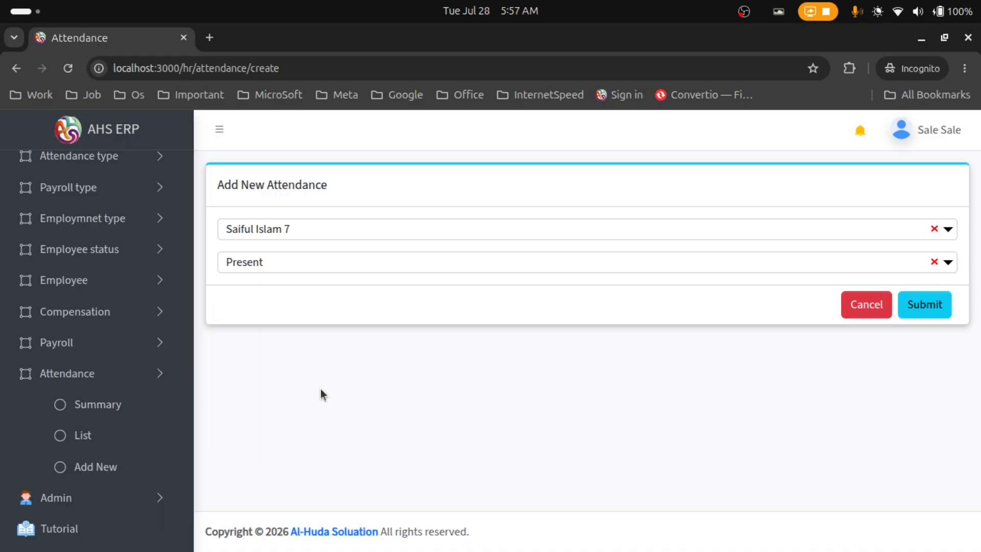
{"action": "left_click", "coordinate": [926, 307]}
{"action": "left_click", "coordinate": [404, 230]}
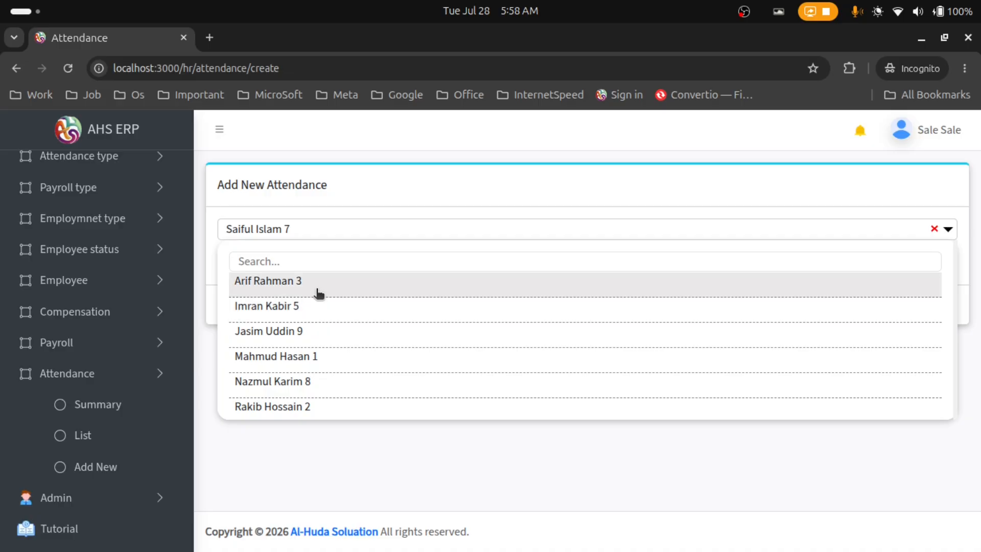
{"action": "left_click", "coordinate": [319, 292]}
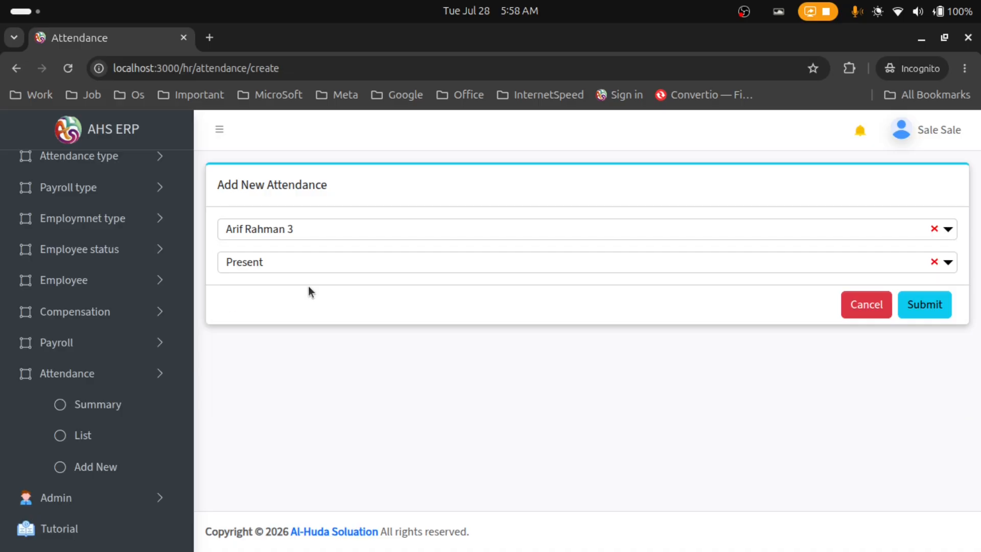
{"action": "left_click", "coordinate": [924, 316]}
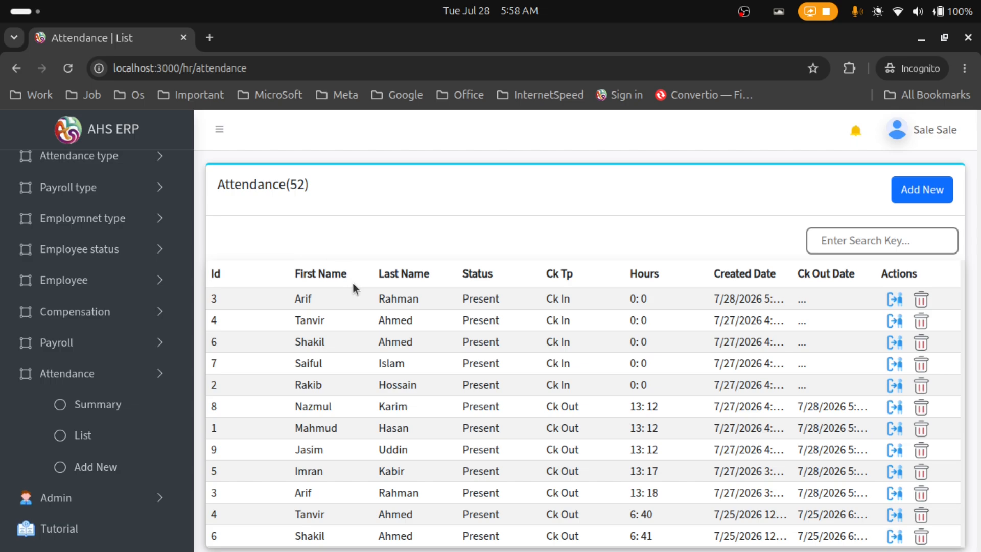
{"action": "scroll", "coordinate": [640, 225], "scroll_direction": "down", "scroll_amount": 5}
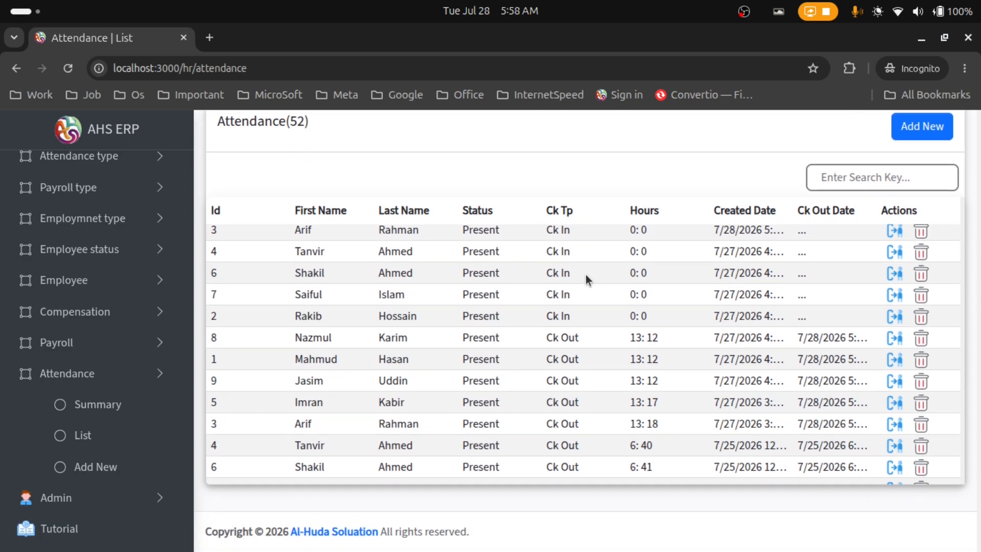
{"action": "scroll", "coordinate": [584, 282], "scroll_direction": "down", "scroll_amount": 5}
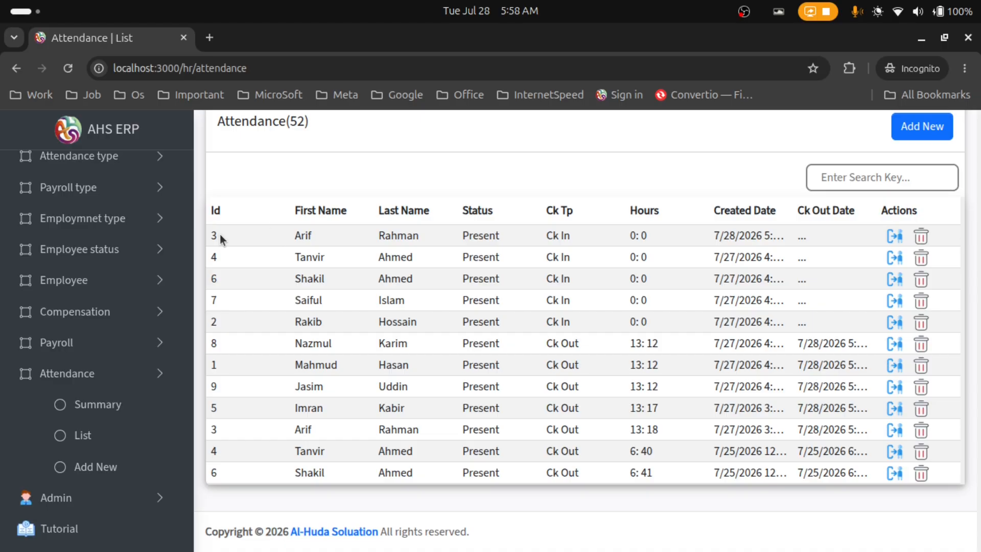
{"action": "left_click_drag", "start_coordinate": [208, 240], "coordinate": [332, 237]}
{"action": "left_click_drag", "start_coordinate": [428, 237], "coordinate": [467, 236]}
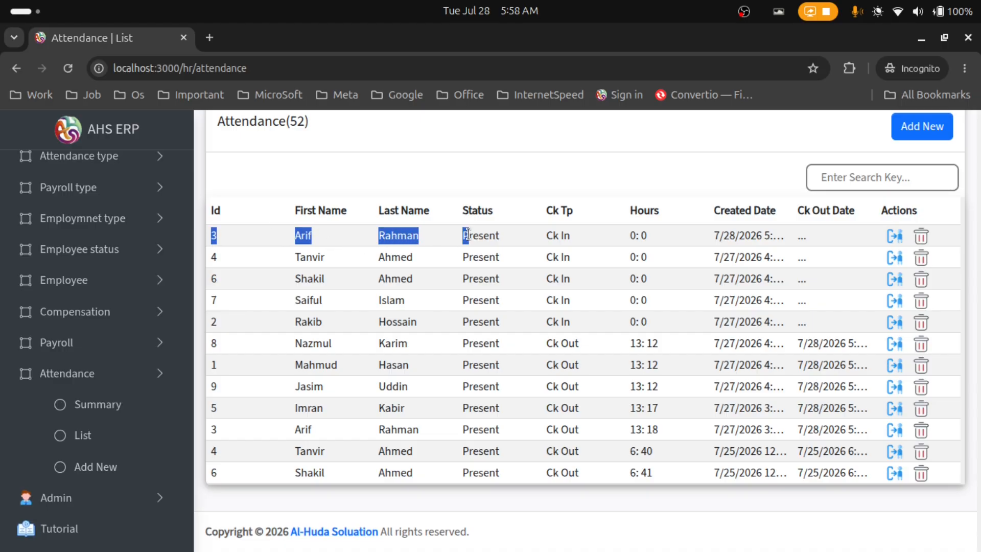
{"action": "left_click", "coordinate": [548, 207]}
{"action": "left_click_drag", "start_coordinate": [548, 207], "coordinate": [571, 206]}
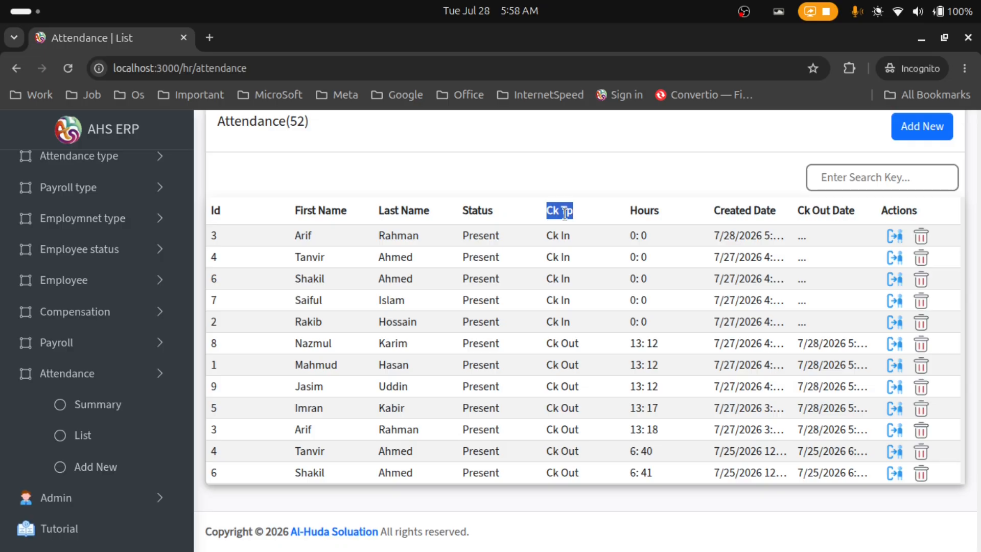
{"action": "left_click_drag", "start_coordinate": [544, 244], "coordinate": [561, 233]}
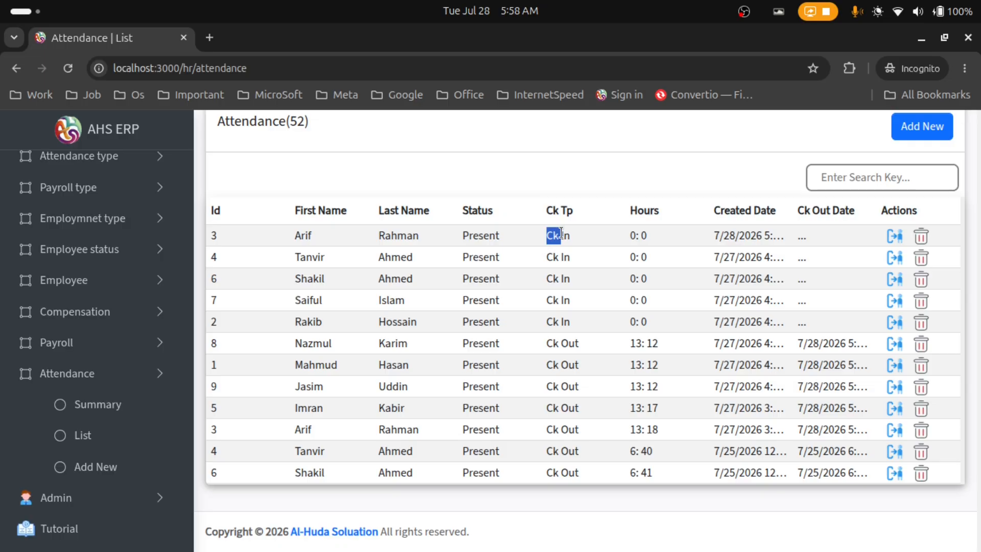
{"action": "left_click", "coordinate": [561, 233]}
{"action": "triple_click", "coordinate": [559, 346]}
{"action": "left_click_drag", "start_coordinate": [714, 240], "coordinate": [764, 241]}
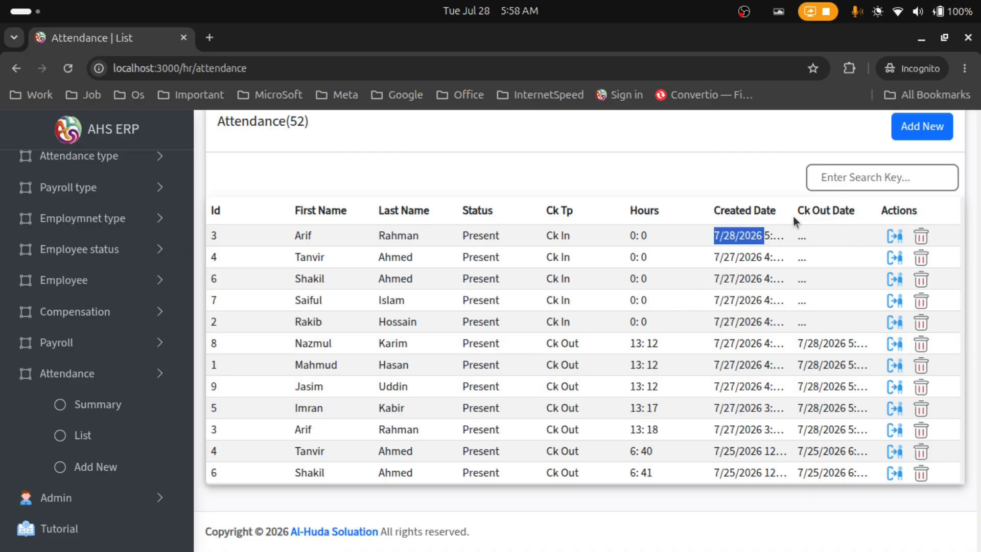
{"action": "left_click_drag", "start_coordinate": [799, 343], "coordinate": [859, 342]}
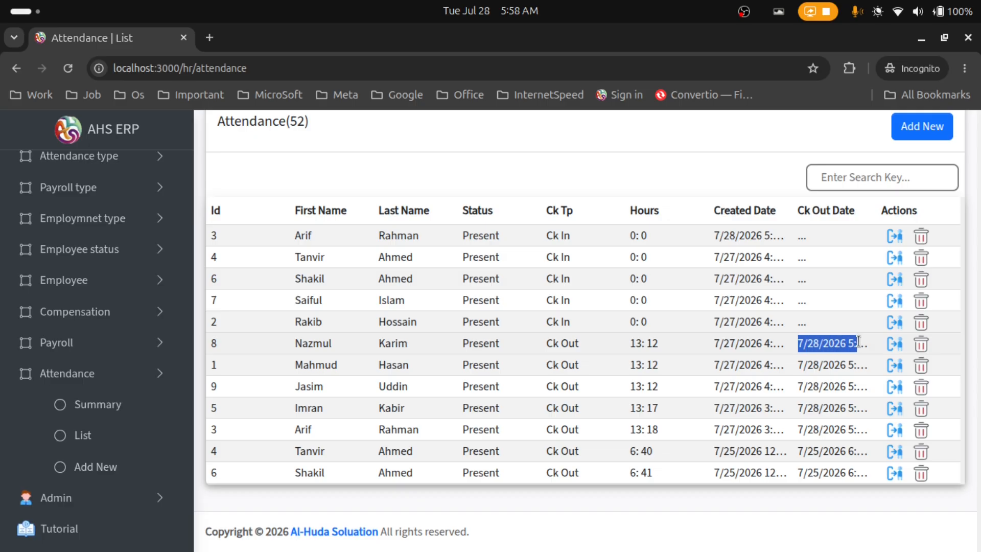
Search attendance for 'ar', delete employee 3's 7/21 record, then clear the search
{"action": "left_click", "coordinate": [839, 179]}
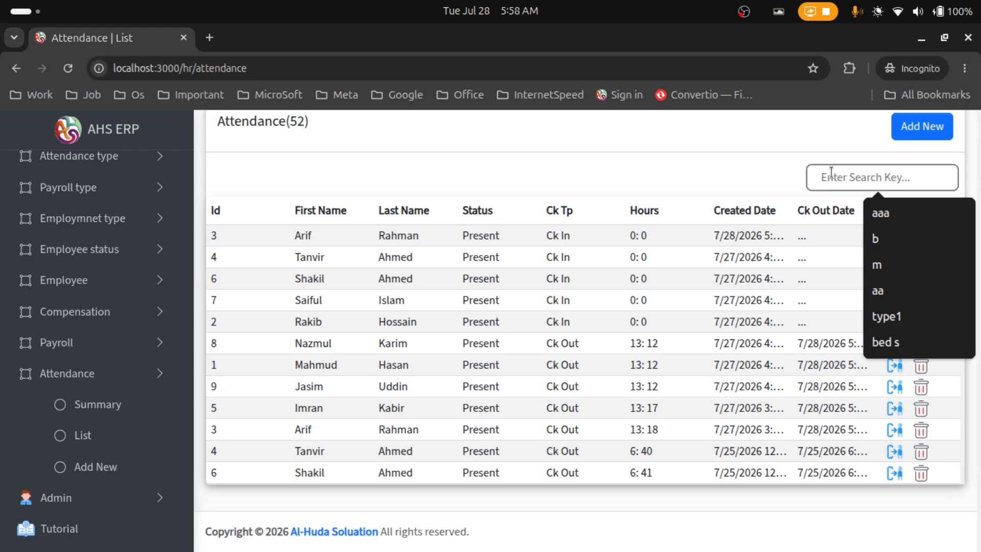
{"action": "type", "text": "arif"}
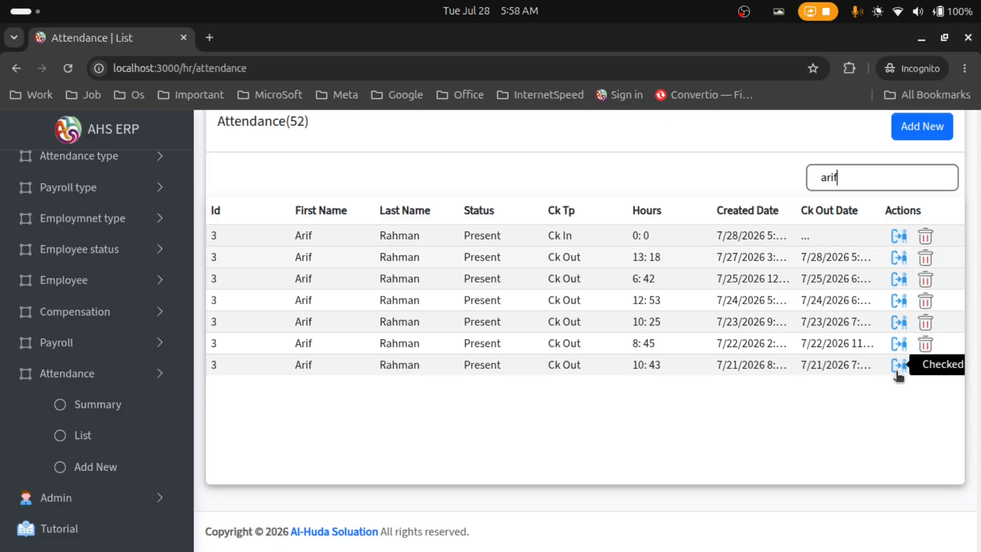
{"action": "left_click", "coordinate": [925, 367]}
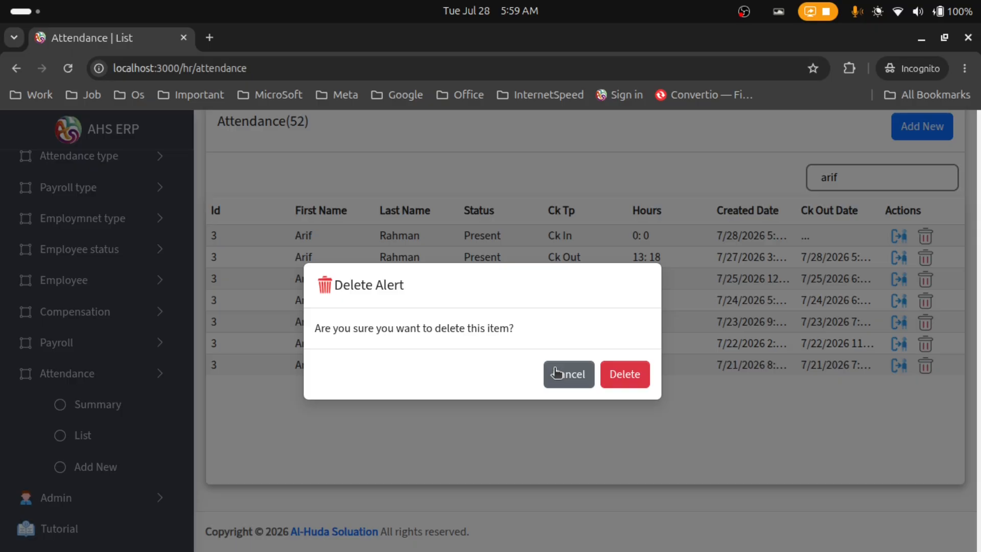
{"action": "left_click", "coordinate": [636, 375]}
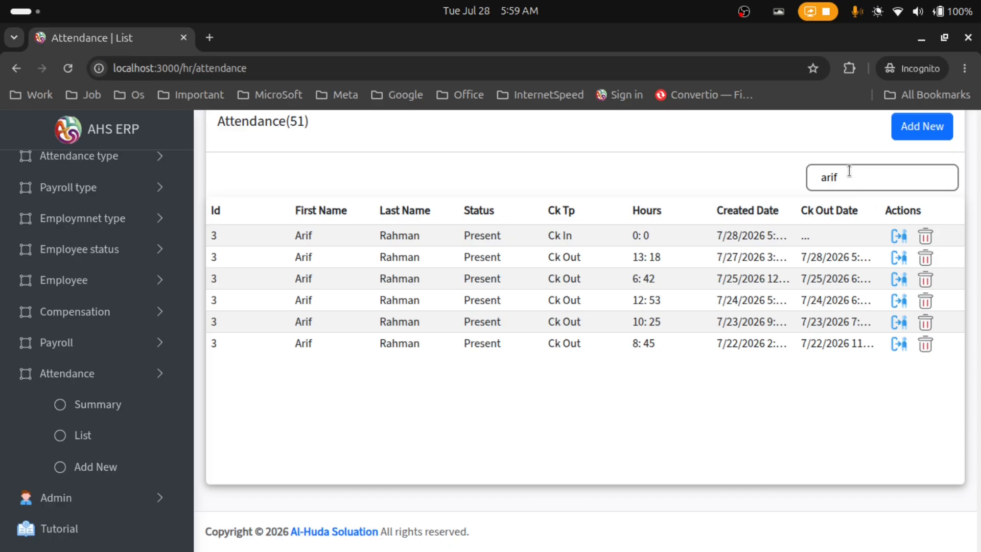
{"action": "left_click_drag", "start_coordinate": [848, 171], "coordinate": [800, 177]}
{"action": "key", "text": "BackSpace"}
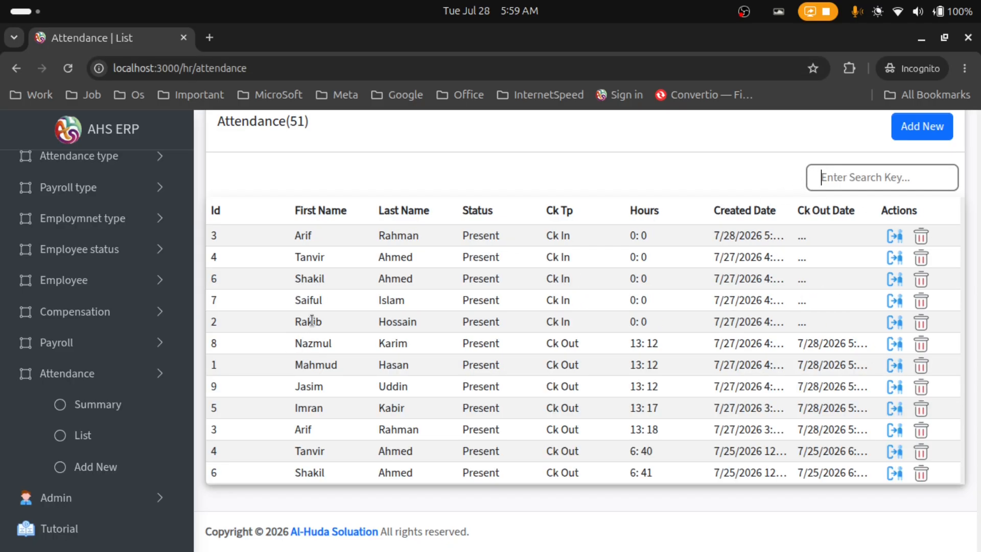
{"action": "scroll", "coordinate": [352, 328], "scroll_direction": "down", "scroll_amount": 5}
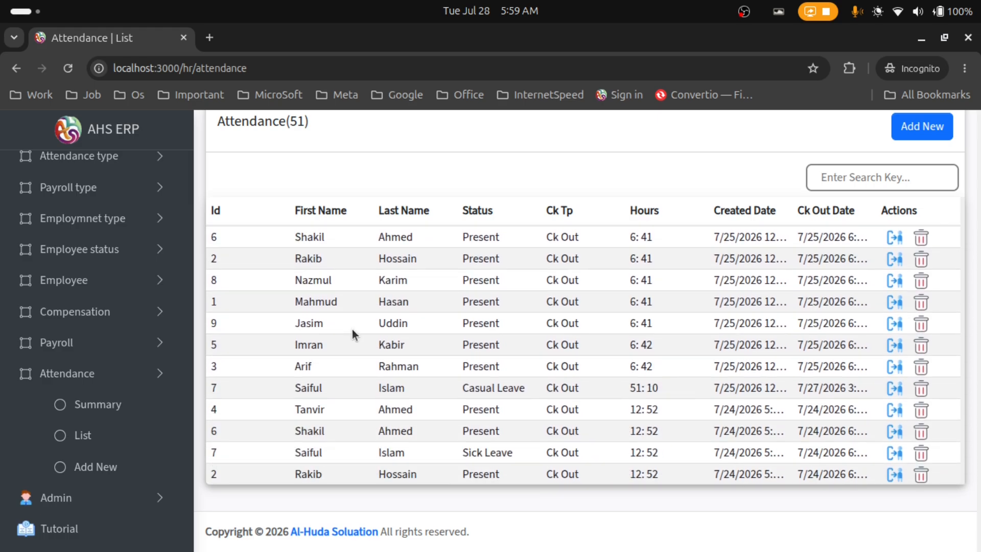
{"action": "scroll", "coordinate": [352, 331], "scroll_direction": "down", "scroll_amount": 10}
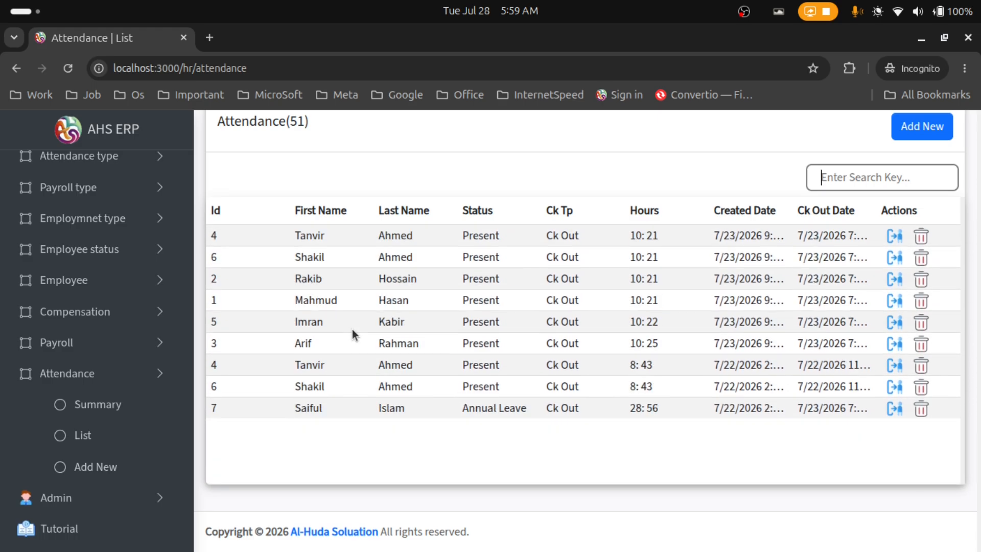
{"action": "scroll", "coordinate": [747, 382], "scroll_direction": "up", "scroll_amount": 6}
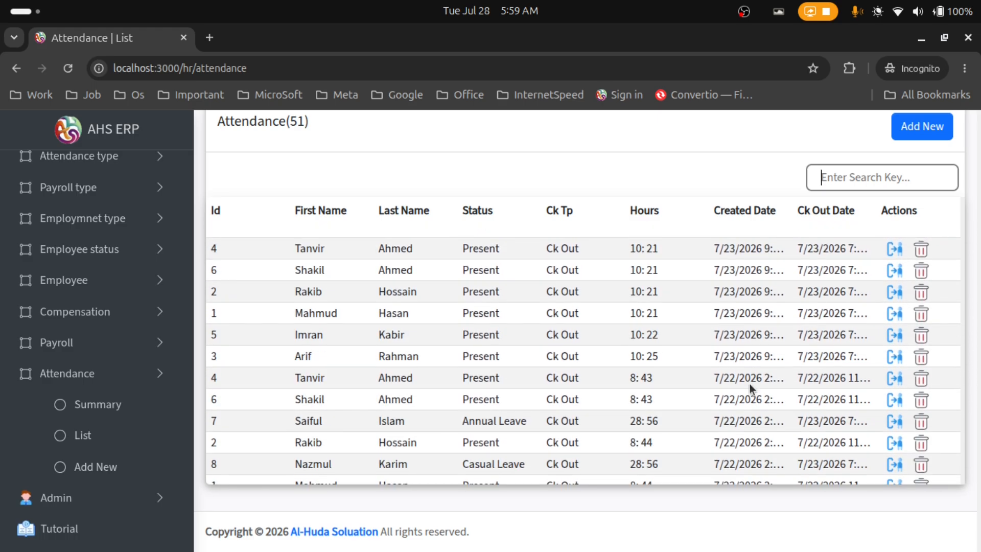
{"action": "scroll", "coordinate": [747, 382], "scroll_direction": "up", "scroll_amount": 10}
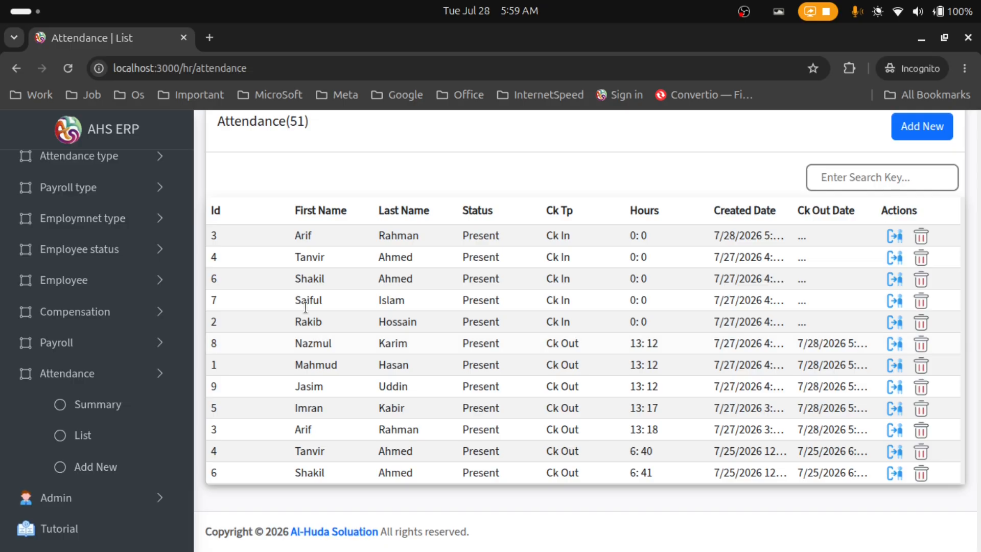
Check out employee 7's open 7/27 check-in, giving 13:55 hours
{"action": "left_click_drag", "start_coordinate": [305, 307], "coordinate": [836, 305]}
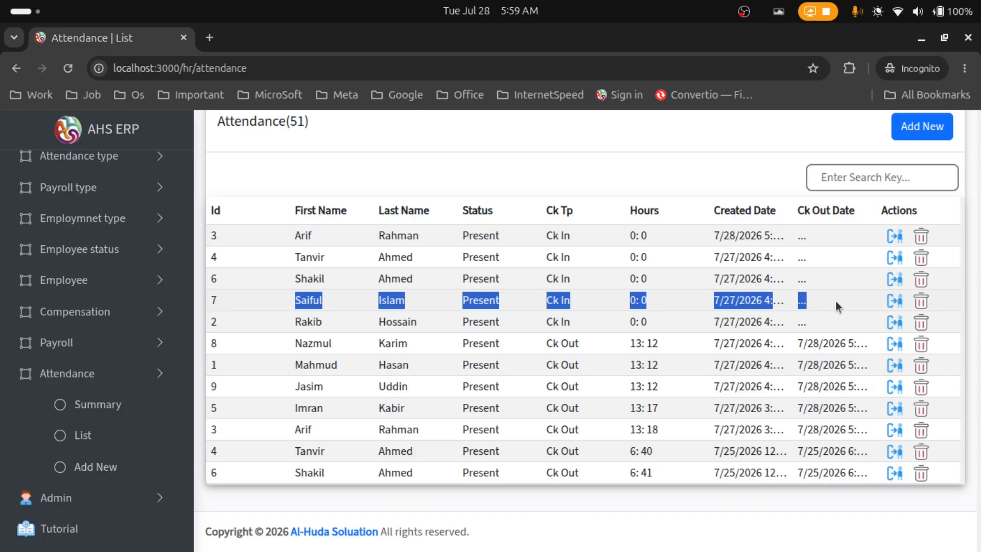
{"action": "left_click", "coordinate": [830, 263]}
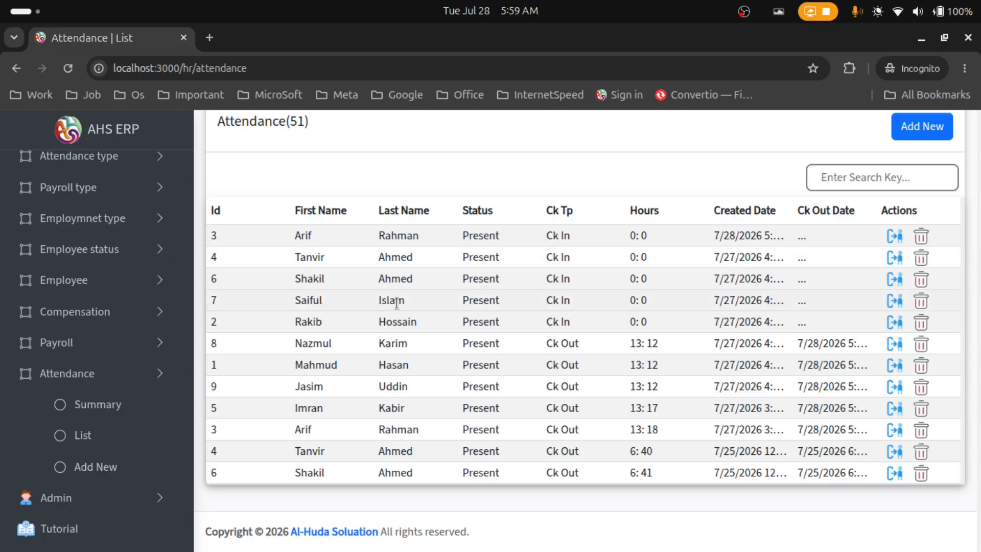
{"action": "left_click_drag", "start_coordinate": [300, 301], "coordinate": [815, 300]}
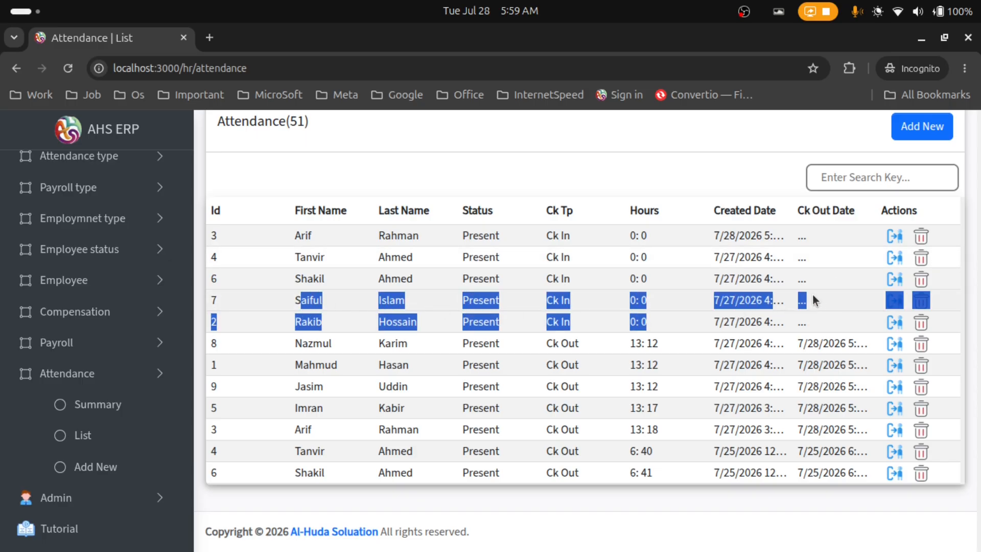
{"action": "left_click", "coordinate": [852, 280]}
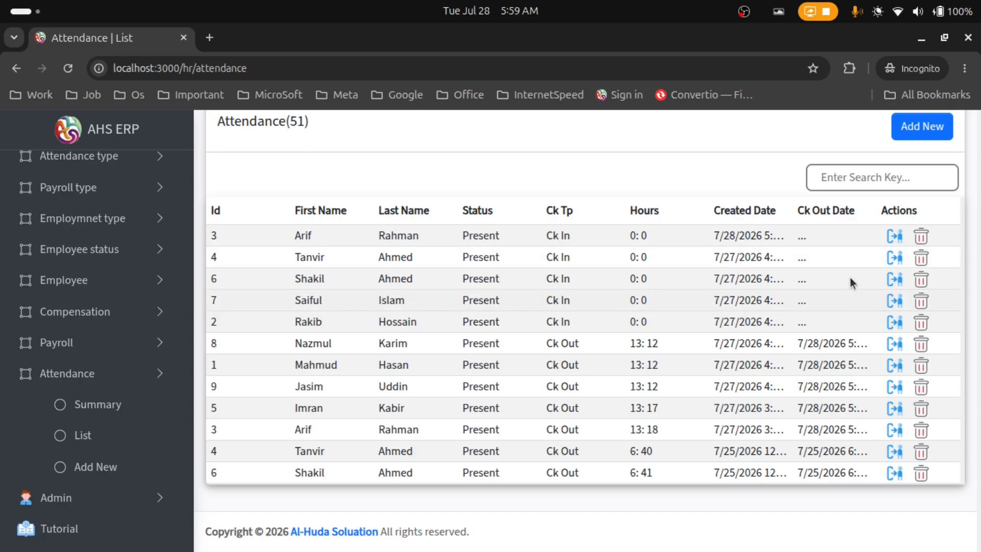
{"action": "left_click", "coordinate": [894, 303]}
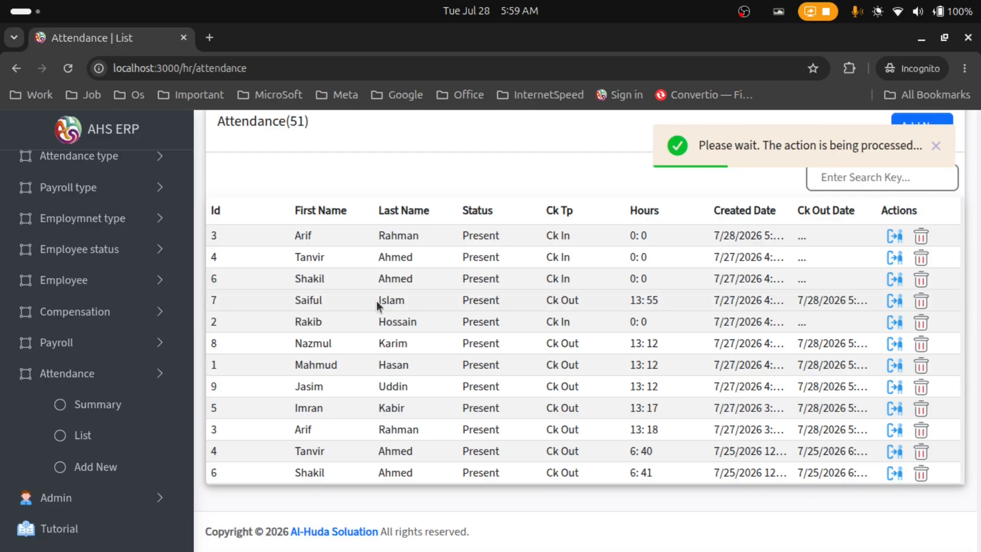
{"action": "left_click_drag", "start_coordinate": [629, 300], "coordinate": [665, 304]}
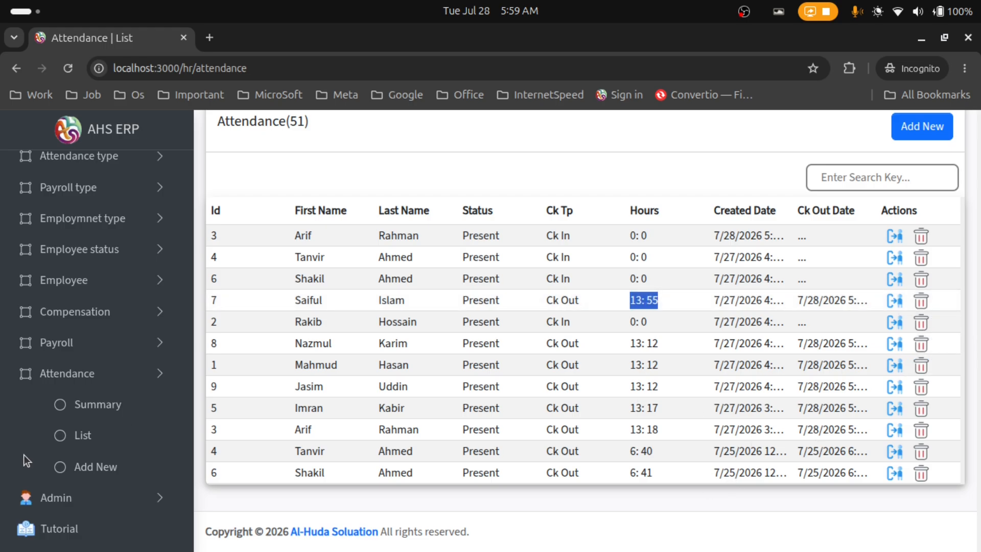
Go from Attendance Add New to List, then Summary, to reach the Attendance Report page
{"action": "left_click", "coordinate": [114, 463]}
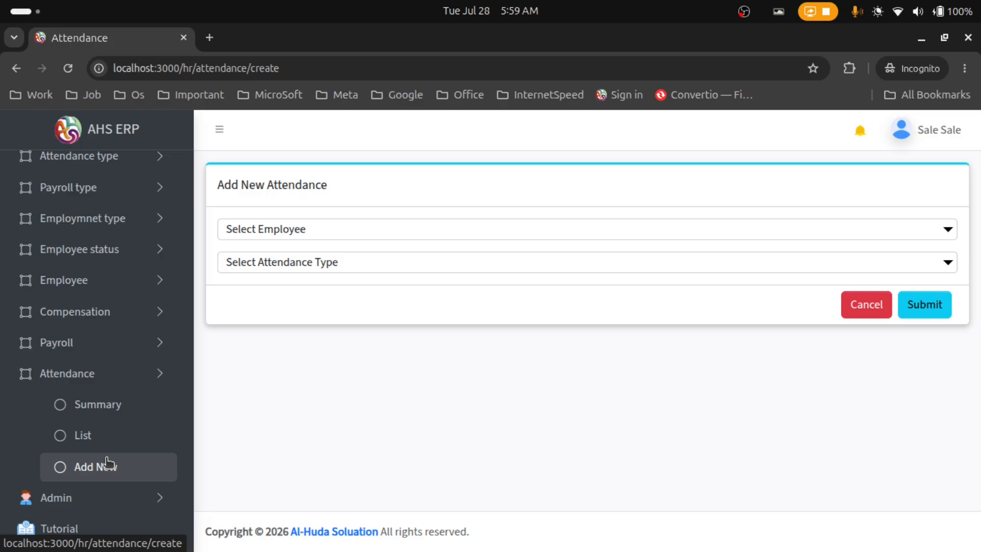
{"action": "left_click", "coordinate": [108, 435]}
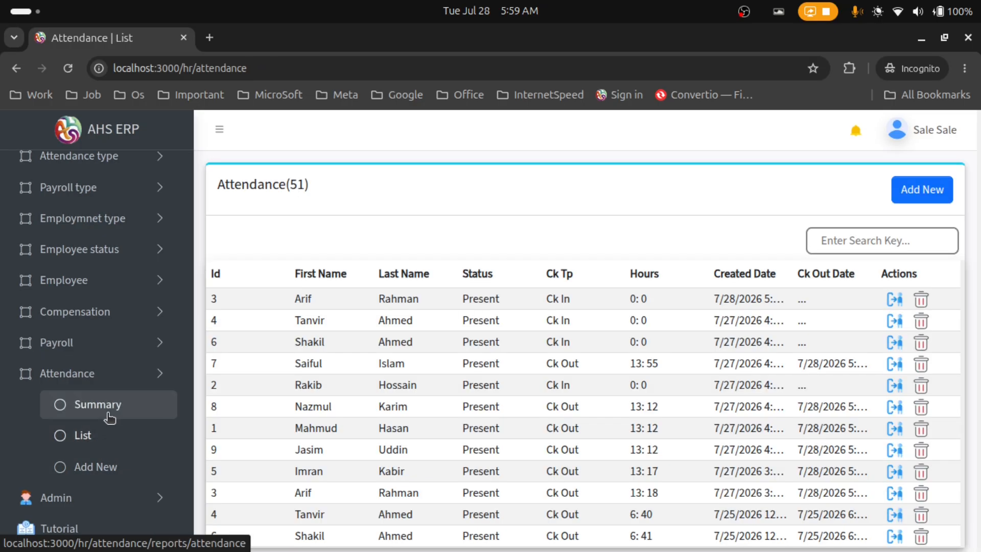
{"action": "left_click", "coordinate": [106, 409]}
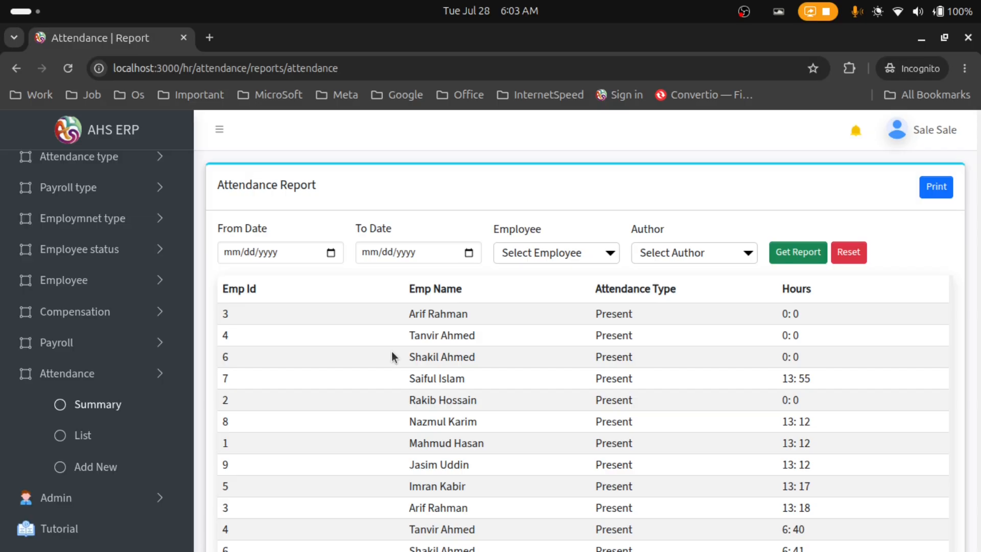
{"action": "scroll", "coordinate": [908, 274], "scroll_direction": "down", "scroll_amount": 3}
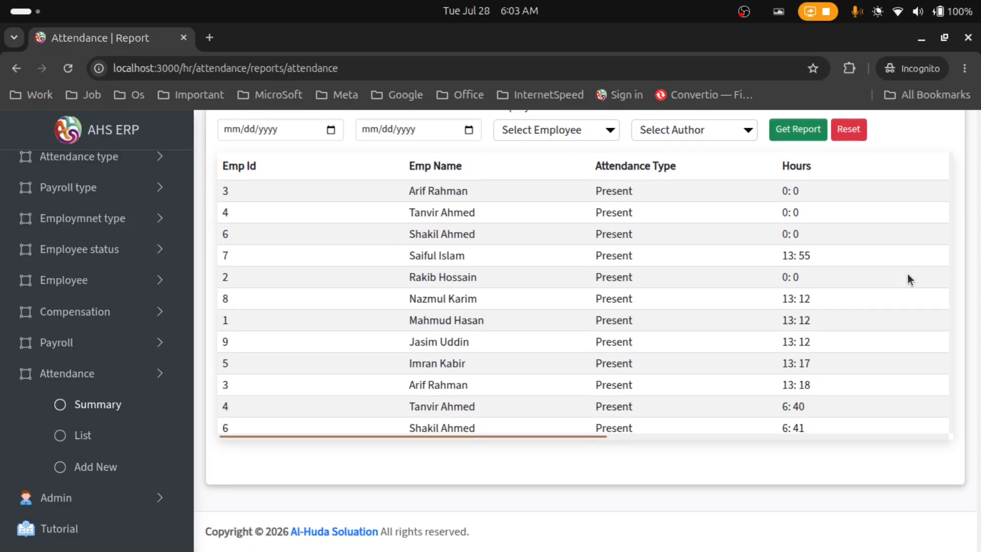
{"action": "scroll", "coordinate": [581, 299], "scroll_direction": "down", "scroll_amount": 8}
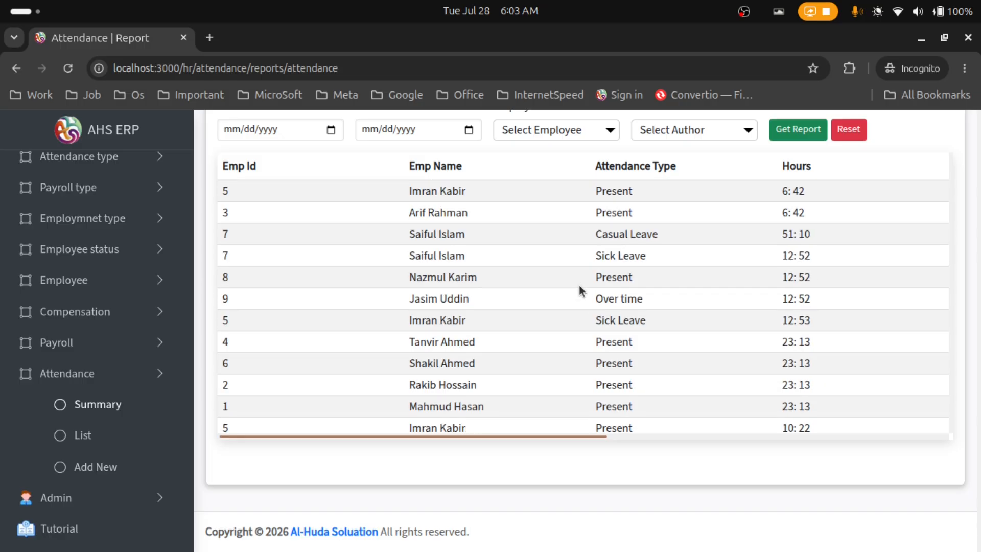
{"action": "scroll", "coordinate": [581, 291], "scroll_direction": "down", "scroll_amount": 6}
{"action": "scroll", "coordinate": [581, 286], "scroll_direction": "up", "scroll_amount": 5}
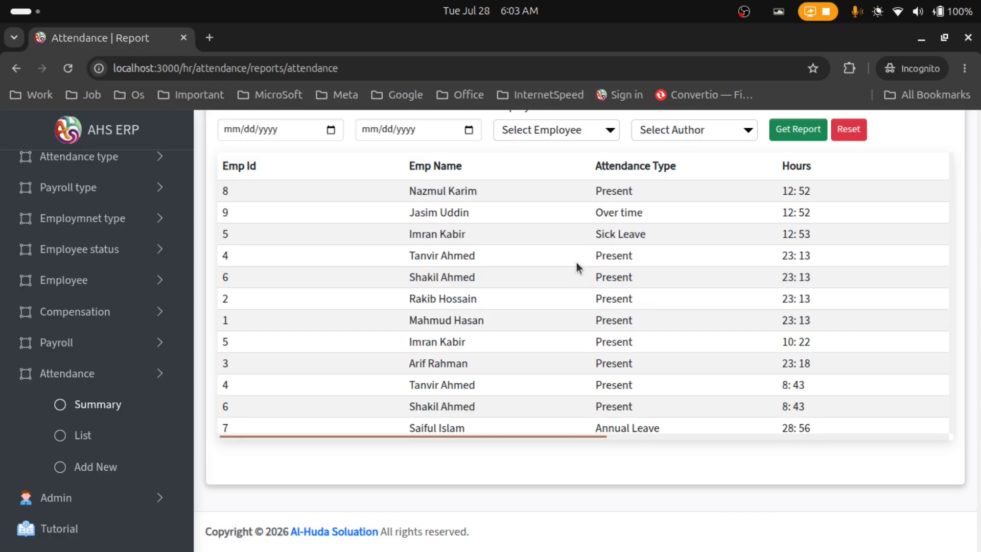
{"action": "scroll", "coordinate": [409, 194], "scroll_direction": "up", "scroll_amount": 5}
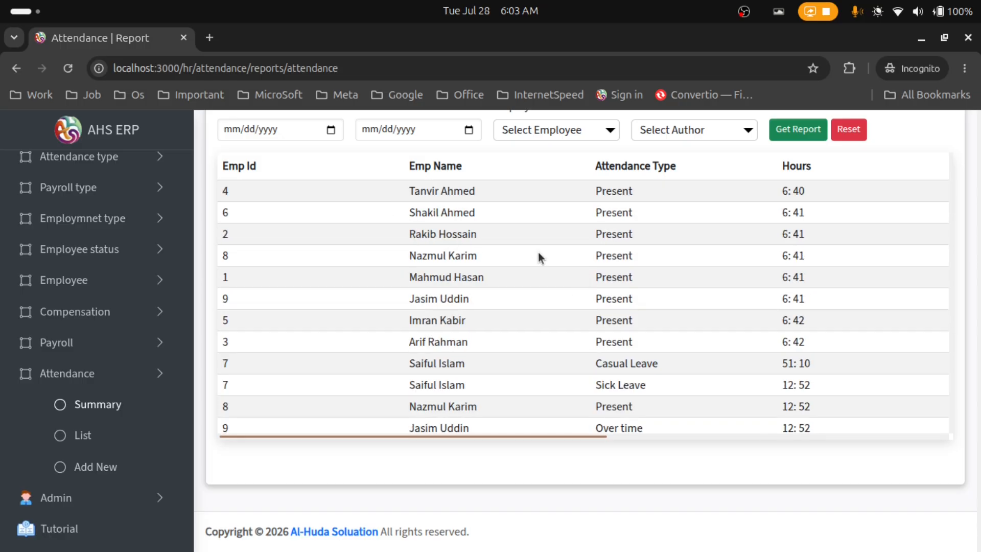
{"action": "scroll", "coordinate": [540, 257], "scroll_direction": "down", "scroll_amount": 4}
{"action": "scroll", "coordinate": [540, 257], "scroll_direction": "up", "scroll_amount": 1}
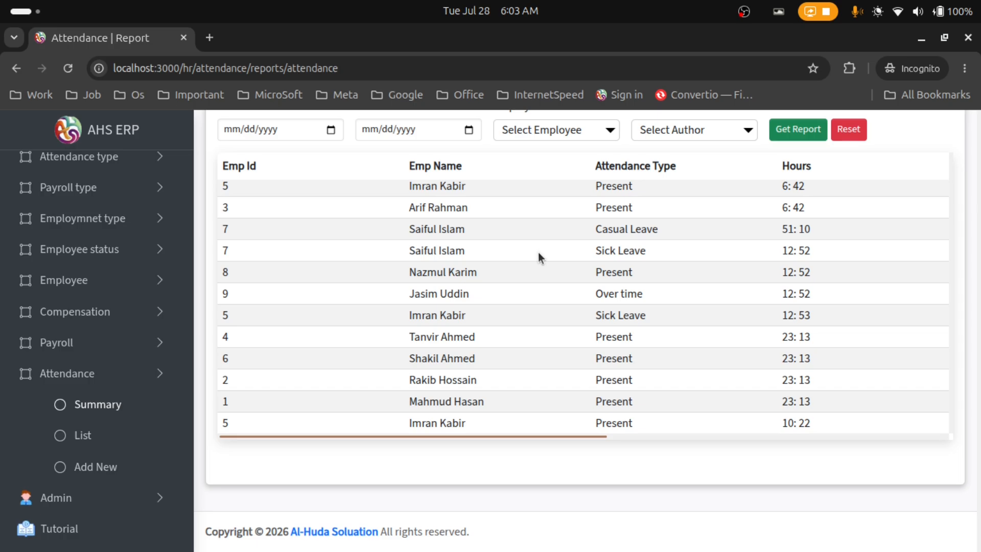
{"action": "scroll", "coordinate": [539, 257], "scroll_direction": "up", "scroll_amount": 3}
{"action": "left_click_drag", "start_coordinate": [589, 353], "coordinate": [619, 351]}
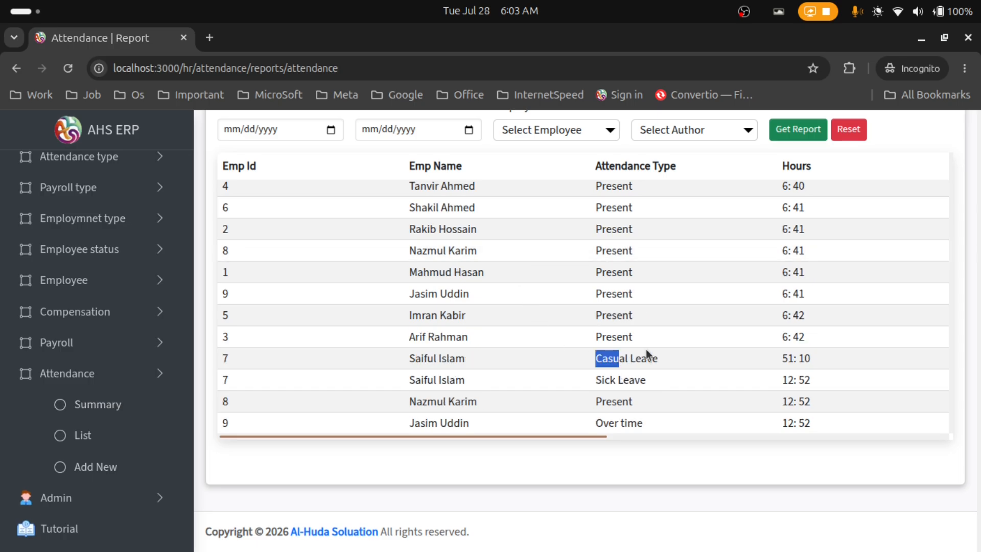
{"action": "left_click", "coordinate": [670, 351]}
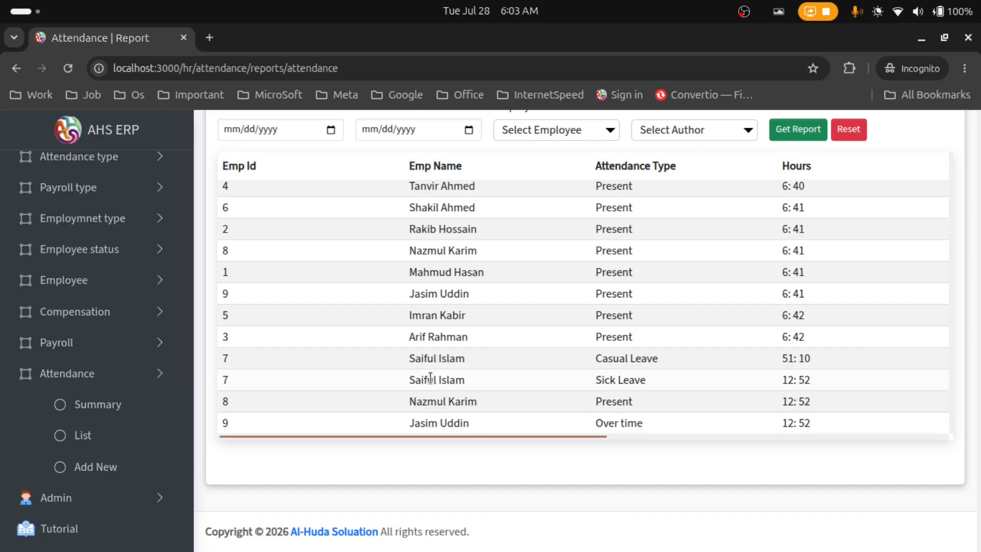
{"action": "left_click_drag", "start_coordinate": [407, 380], "coordinate": [817, 382]}
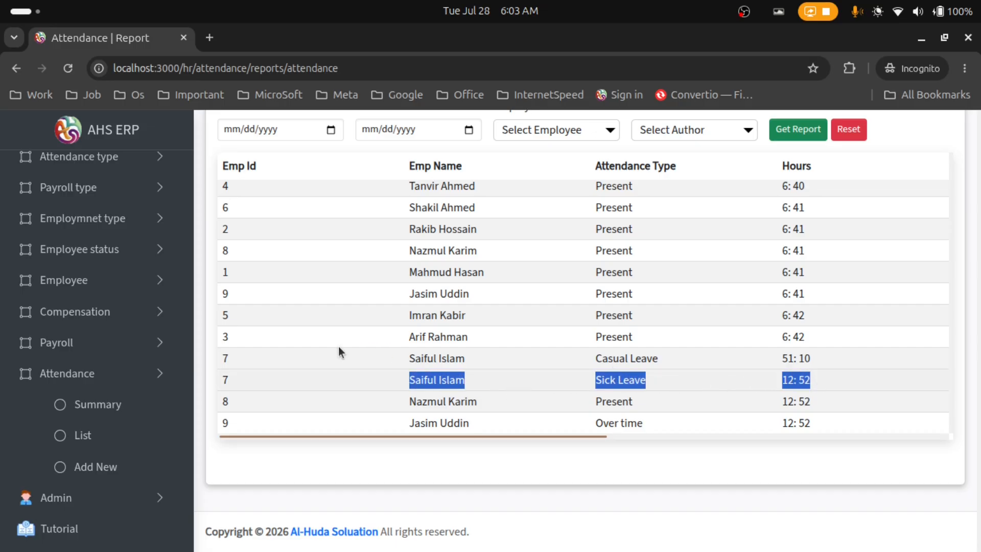
{"action": "left_click", "coordinate": [412, 360]}
{"action": "left_click_drag", "start_coordinate": [412, 360], "coordinate": [822, 358]}
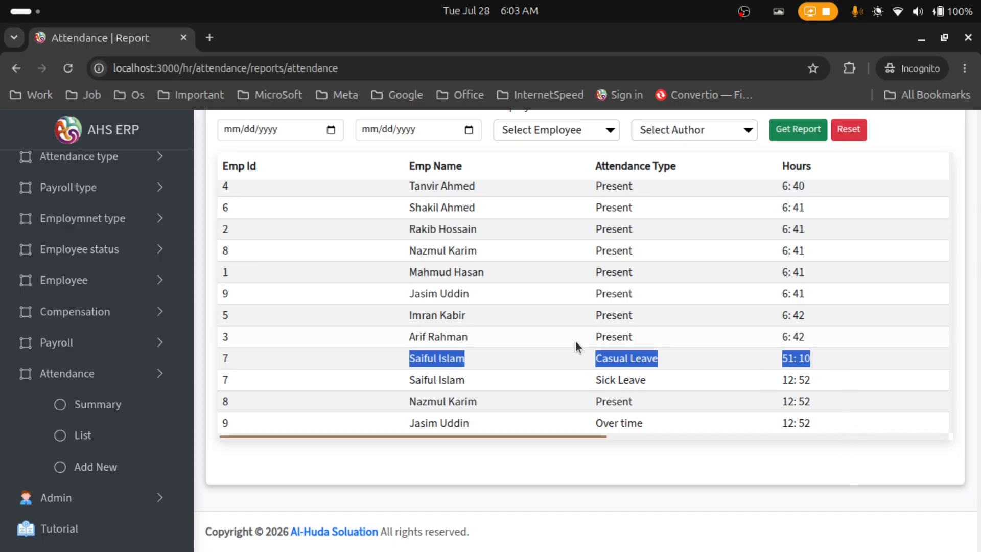
{"action": "scroll", "coordinate": [577, 348], "scroll_direction": "up", "scroll_amount": 2}
{"action": "scroll", "coordinate": [576, 342], "scroll_direction": "down", "scroll_amount": 2}
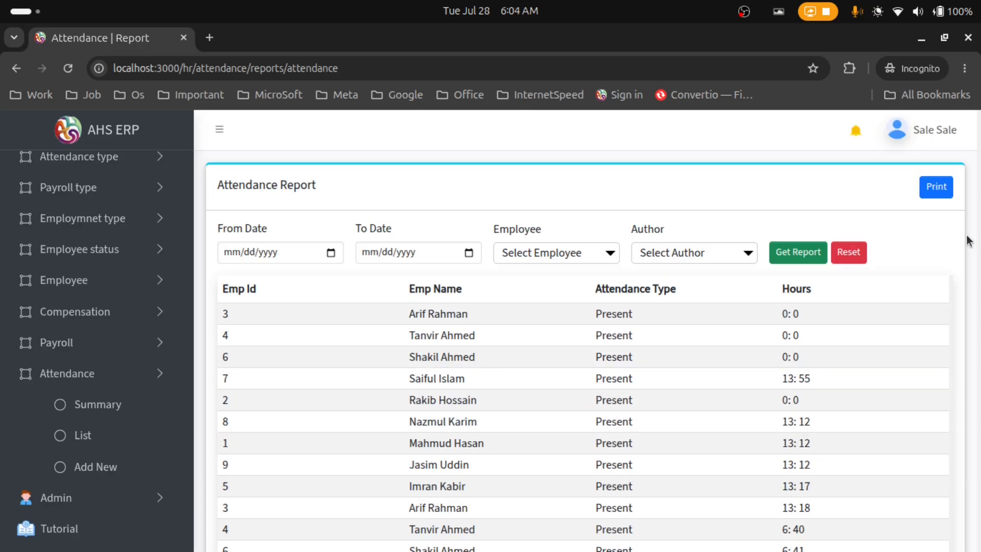
{"action": "scroll", "coordinate": [962, 240], "scroll_direction": "down", "scroll_amount": 3}
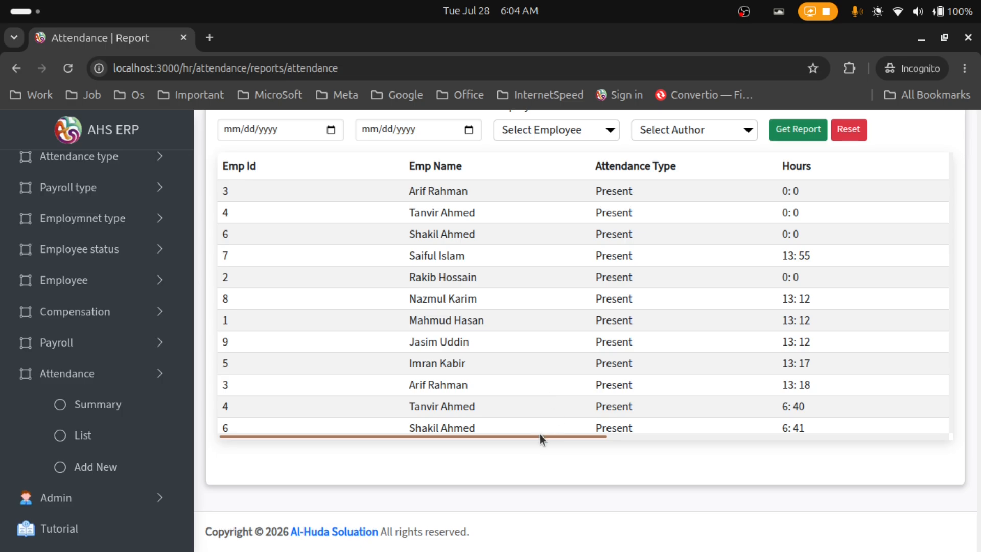
Scroll the report table right to check the Author, Date, Checked By and check-date columns, then back
{"action": "left_click_drag", "start_coordinate": [539, 434], "coordinate": [455, 418]}
{"action": "left_click_drag", "start_coordinate": [587, 435], "coordinate": [830, 445]}
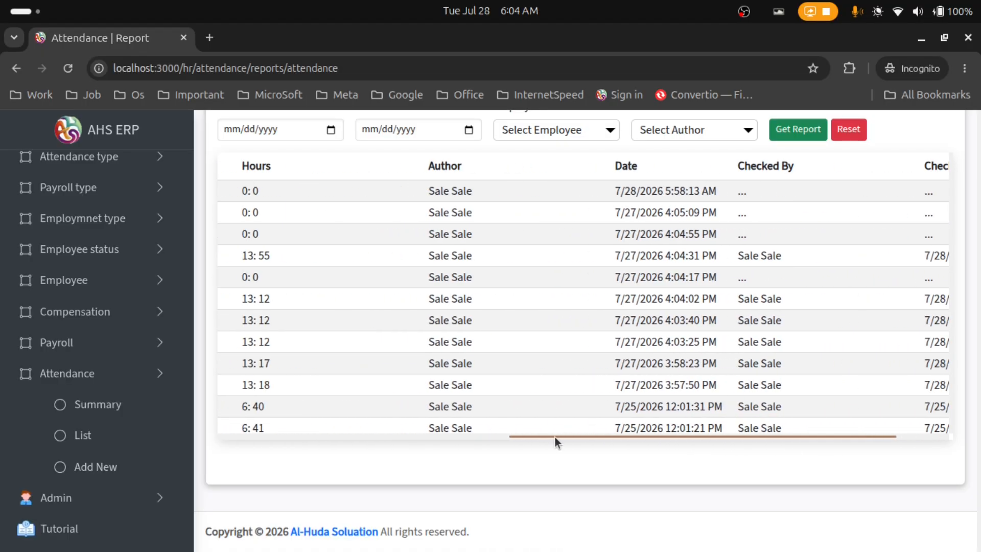
{"action": "left_click_drag", "start_coordinate": [555, 438], "coordinate": [484, 438]}
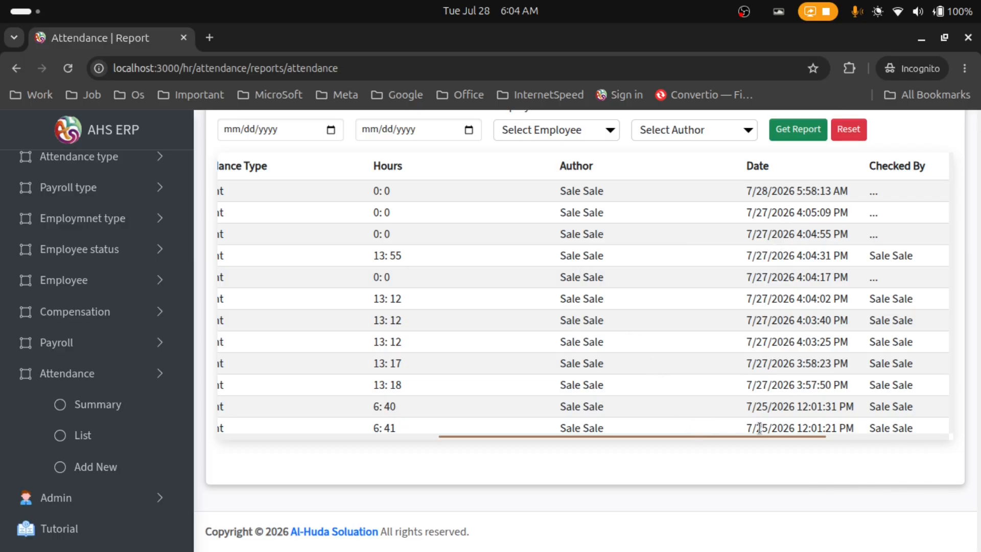
{"action": "left_click_drag", "start_coordinate": [751, 436], "coordinate": [828, 435]}
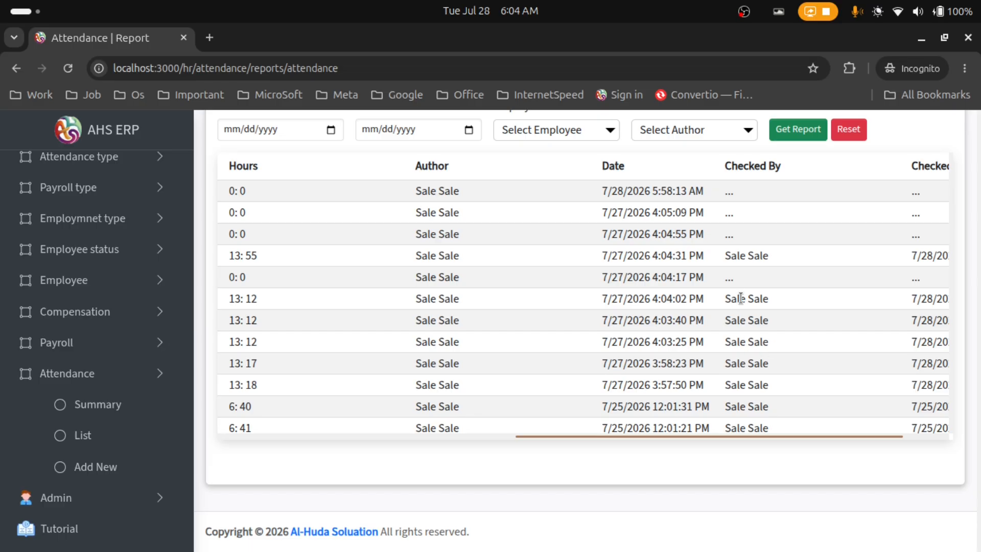
{"action": "left_click_drag", "start_coordinate": [912, 434], "coordinate": [955, 443]}
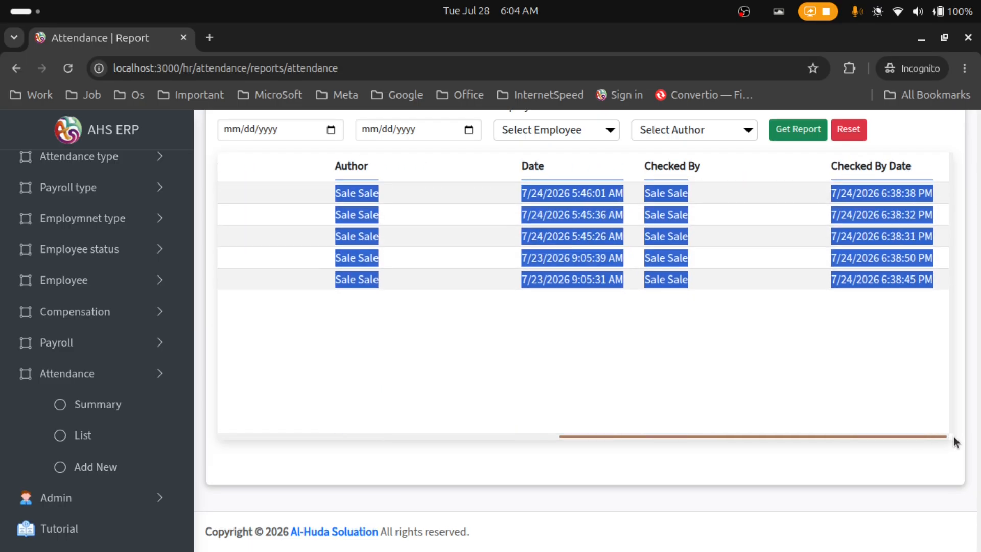
{"action": "scroll", "coordinate": [843, 370], "scroll_direction": "up", "scroll_amount": 4}
{"action": "left_click", "coordinate": [868, 301]}
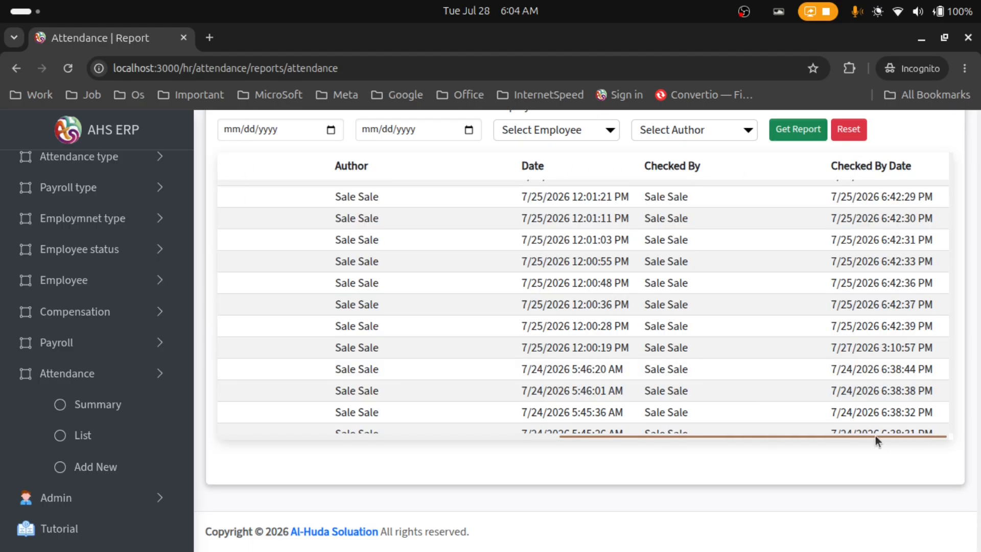
{"action": "left_click_drag", "start_coordinate": [913, 435], "coordinate": [355, 472]}
{"action": "scroll", "coordinate": [546, 357], "scroll_direction": "up", "scroll_amount": 7}
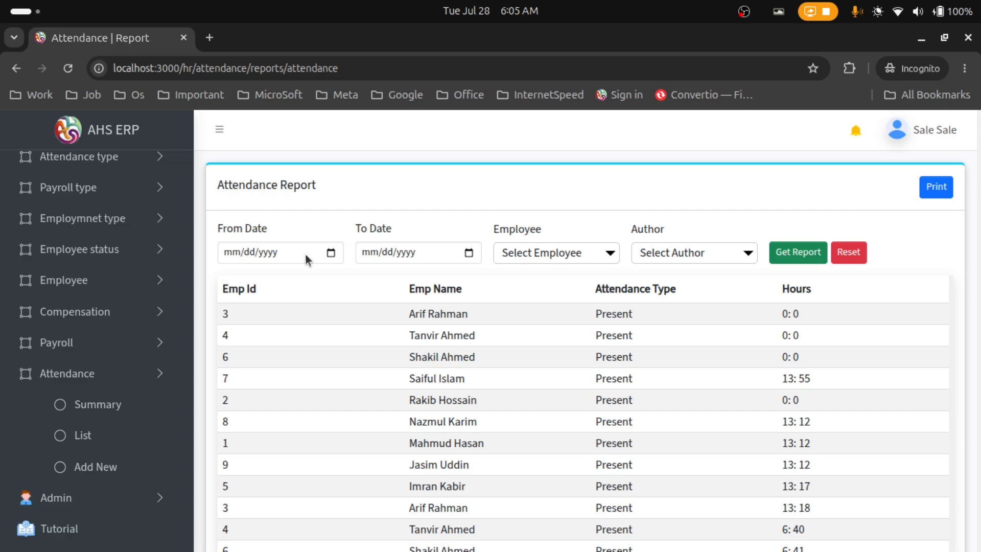
Set From Date to today (07/28/2026) and To Date to 07/01/2026, then regenerate the report
{"action": "left_click", "coordinate": [330, 254]}
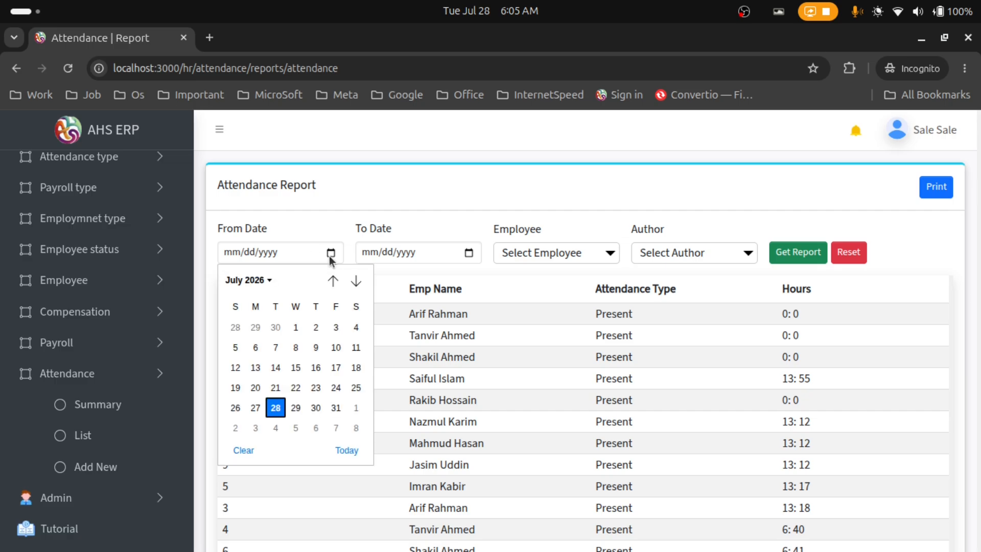
{"action": "left_click", "coordinate": [345, 450]}
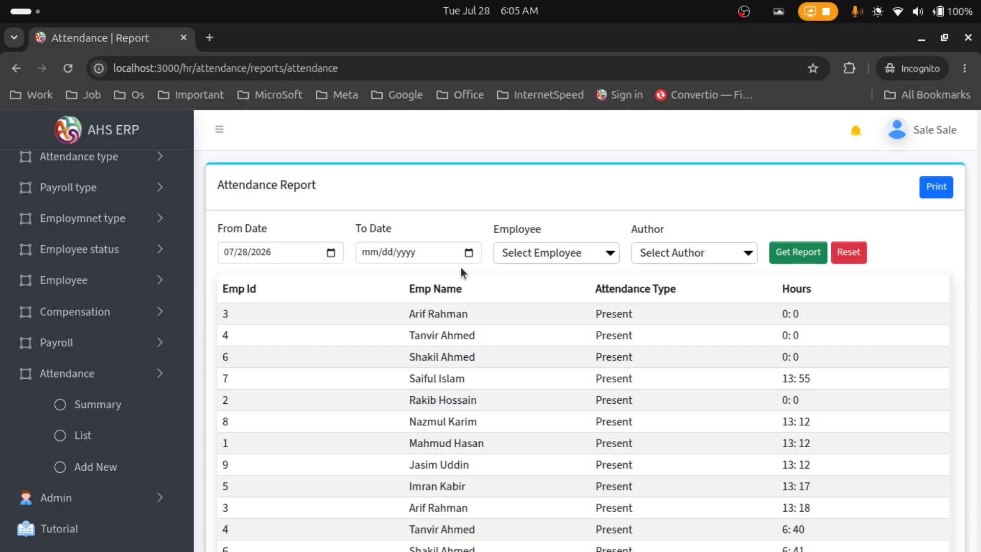
{"action": "left_click", "coordinate": [469, 254]}
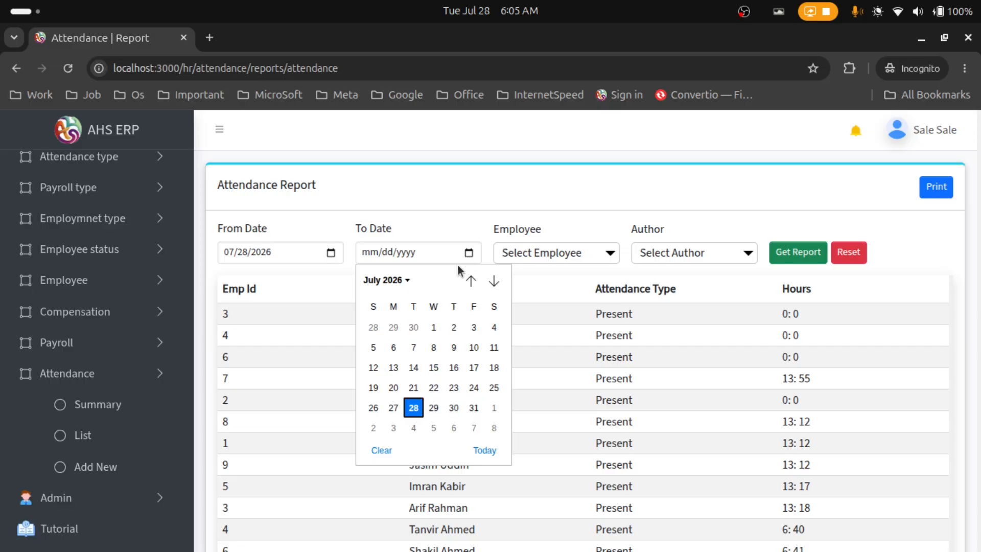
{"action": "left_click", "coordinate": [436, 324]}
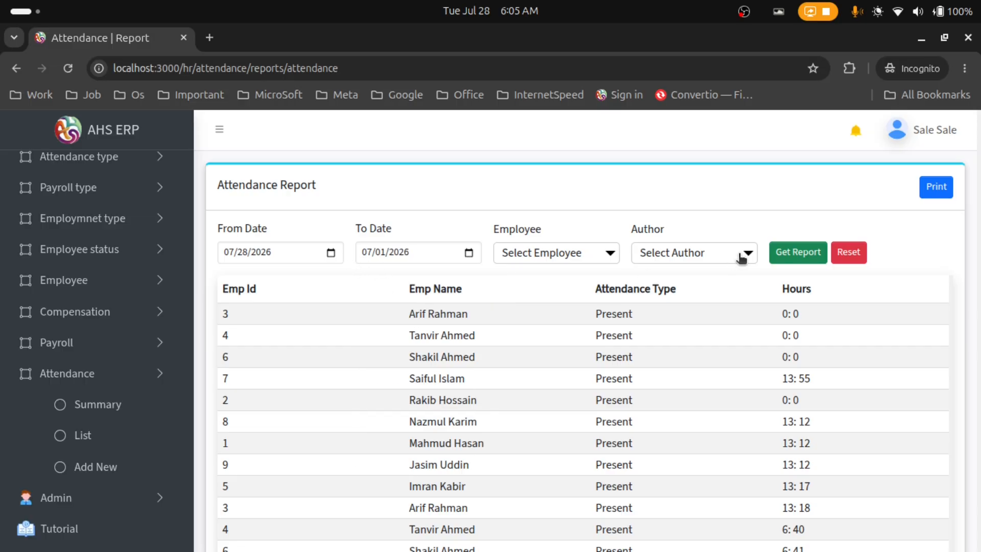
{"action": "left_click", "coordinate": [779, 258]}
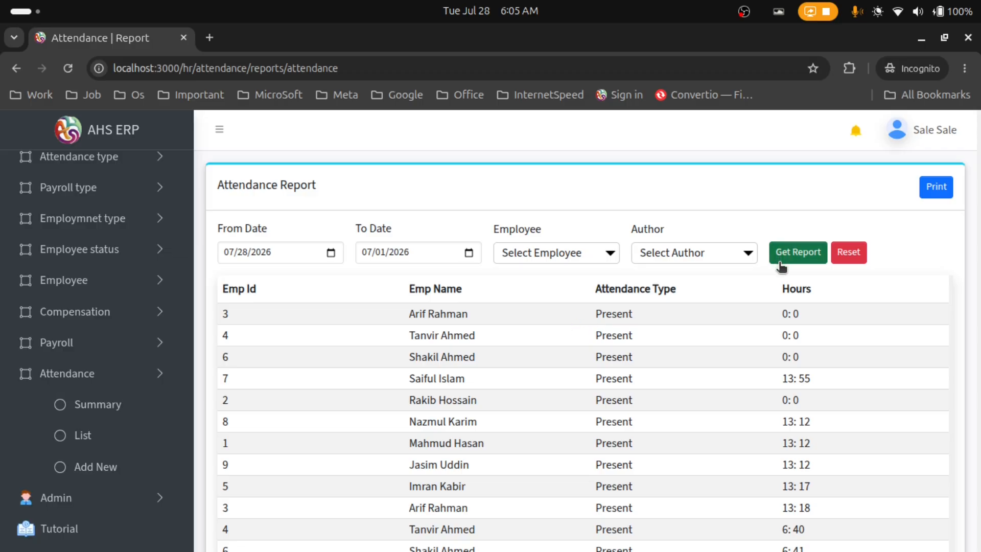
{"action": "scroll", "coordinate": [951, 287], "scroll_direction": "down", "scroll_amount": 3}
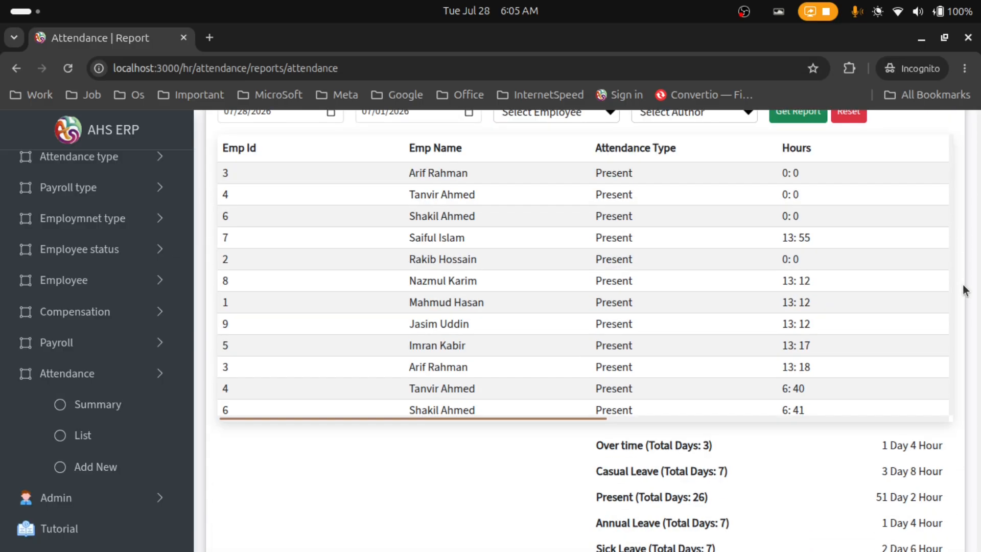
{"action": "scroll", "coordinate": [473, 289], "scroll_direction": "up", "scroll_amount": 3}
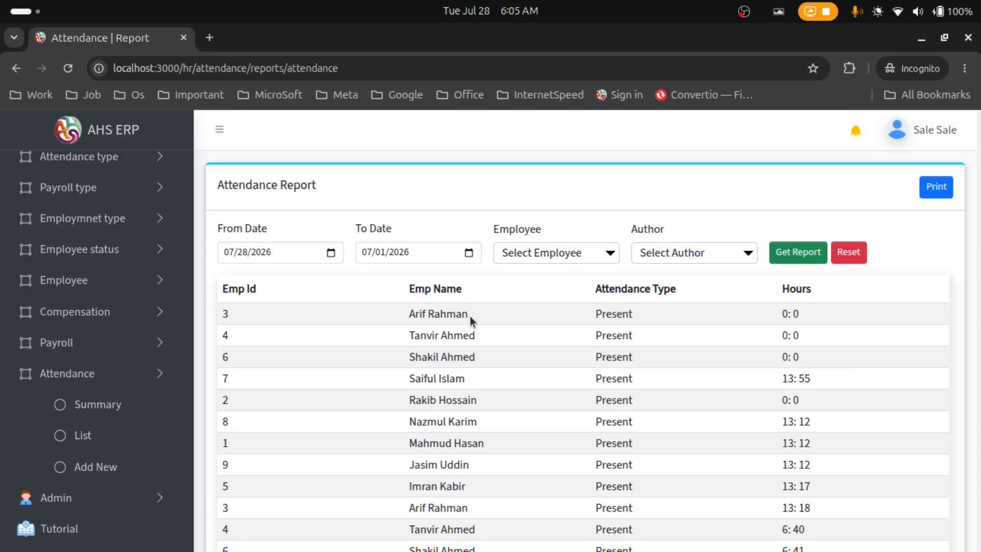
{"action": "left_click_drag", "start_coordinate": [415, 314], "coordinate": [667, 320]}
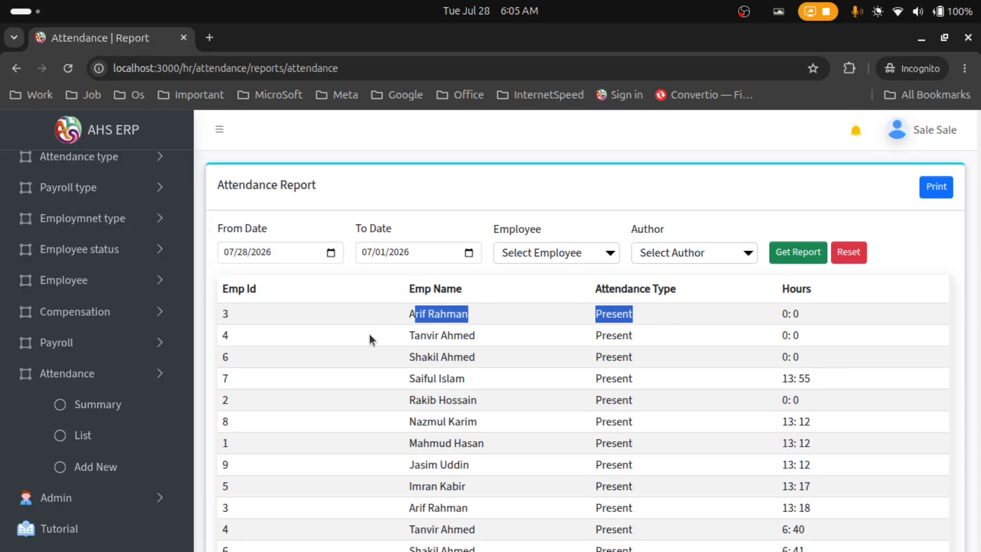
{"action": "scroll", "coordinate": [633, 324], "scroll_direction": "down", "scroll_amount": 10}
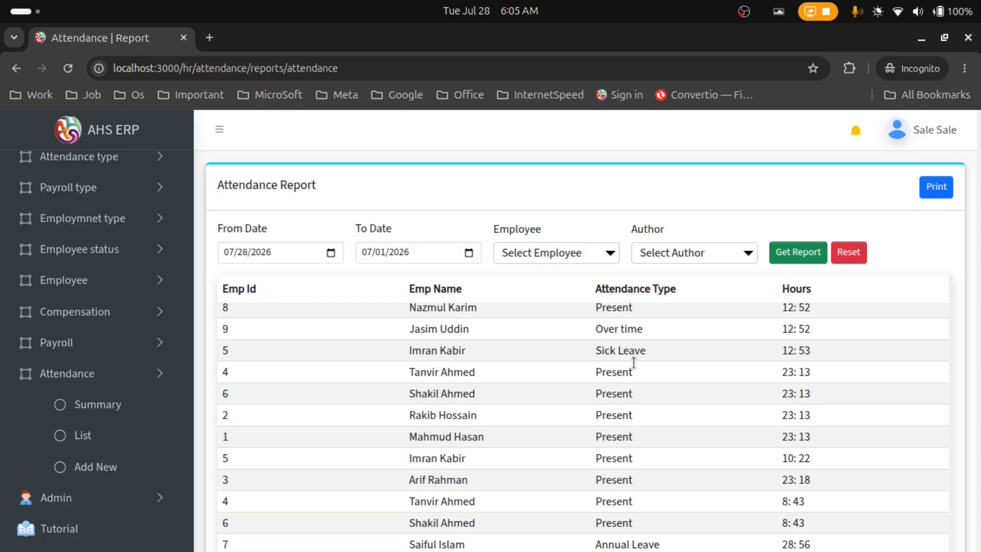
{"action": "scroll", "coordinate": [775, 372], "scroll_direction": "down", "scroll_amount": 5}
{"action": "scroll", "coordinate": [776, 373], "scroll_direction": "up", "scroll_amount": 1}
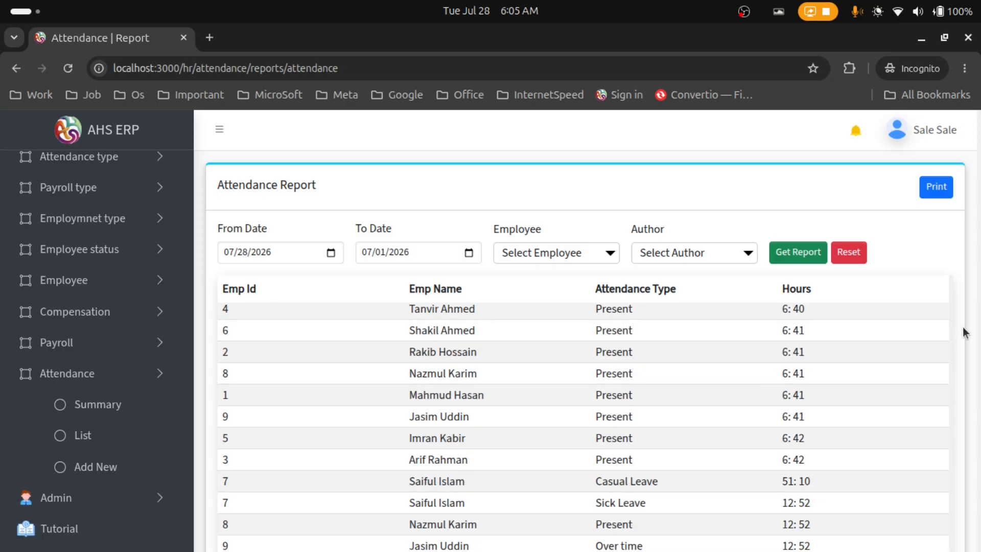
{"action": "scroll", "coordinate": [965, 327], "scroll_direction": "down", "scroll_amount": 1}
{"action": "scroll", "coordinate": [965, 327], "scroll_direction": "down", "scroll_amount": 3}
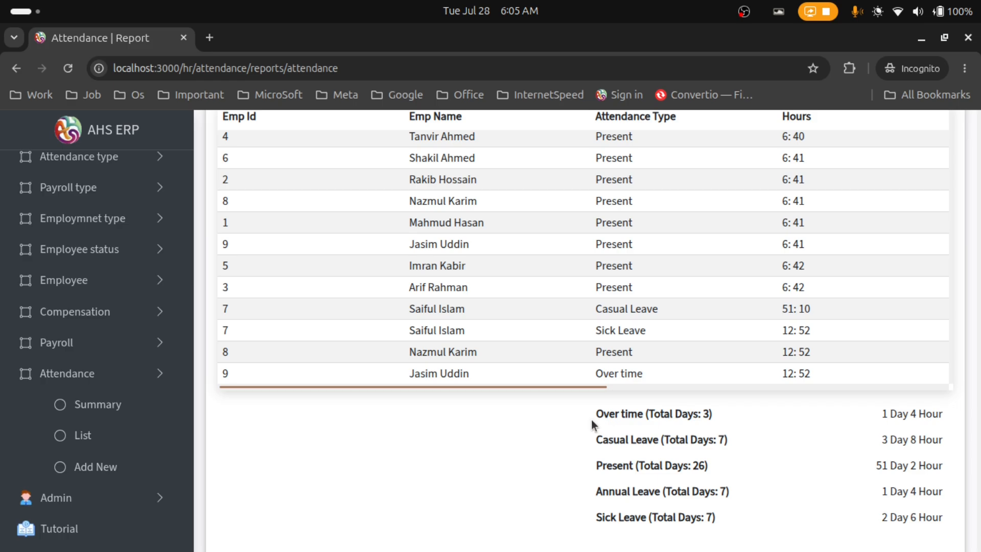
{"action": "left_click_drag", "start_coordinate": [596, 414], "coordinate": [925, 415]}
{"action": "left_click_drag", "start_coordinate": [593, 443], "coordinate": [819, 450]}
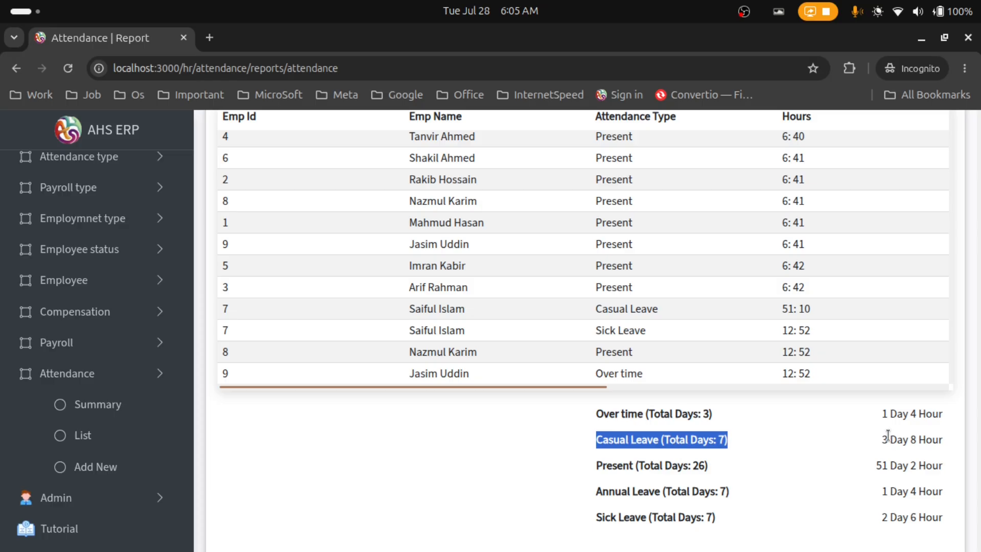
{"action": "left_click_drag", "start_coordinate": [883, 437], "coordinate": [915, 439]}
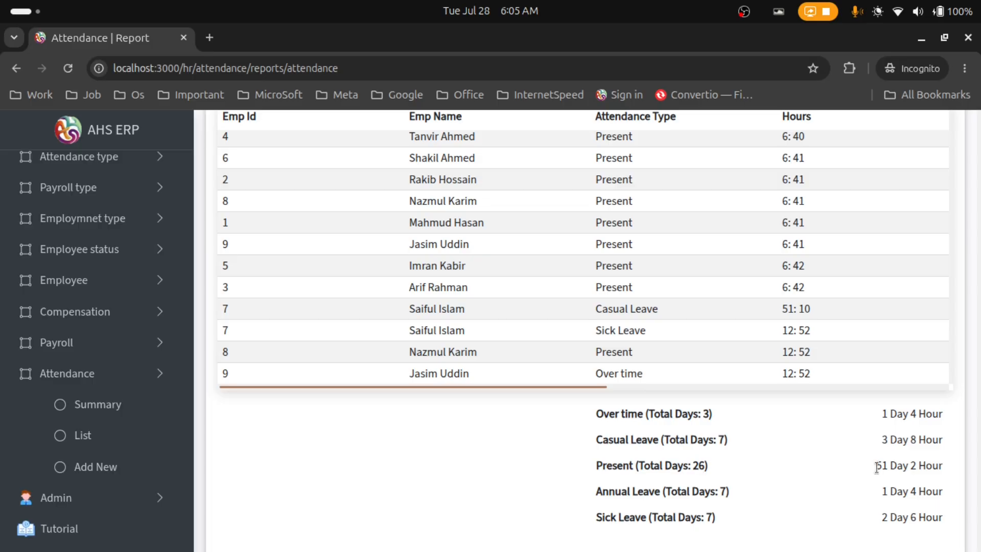
{"action": "left_click_drag", "start_coordinate": [877, 466], "coordinate": [939, 467]}
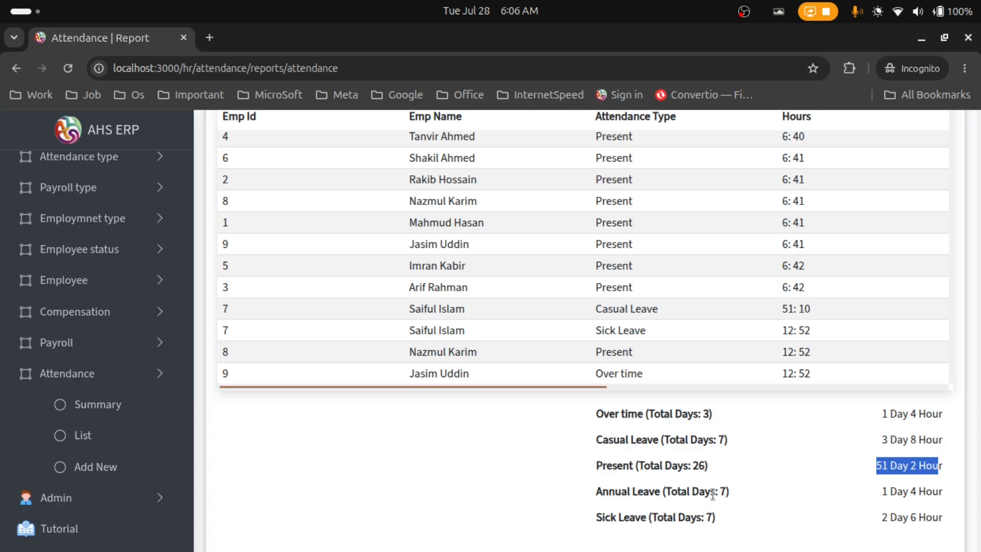
{"action": "left_click", "coordinate": [793, 501]}
{"action": "left_click_drag", "start_coordinate": [879, 492], "coordinate": [960, 502]}
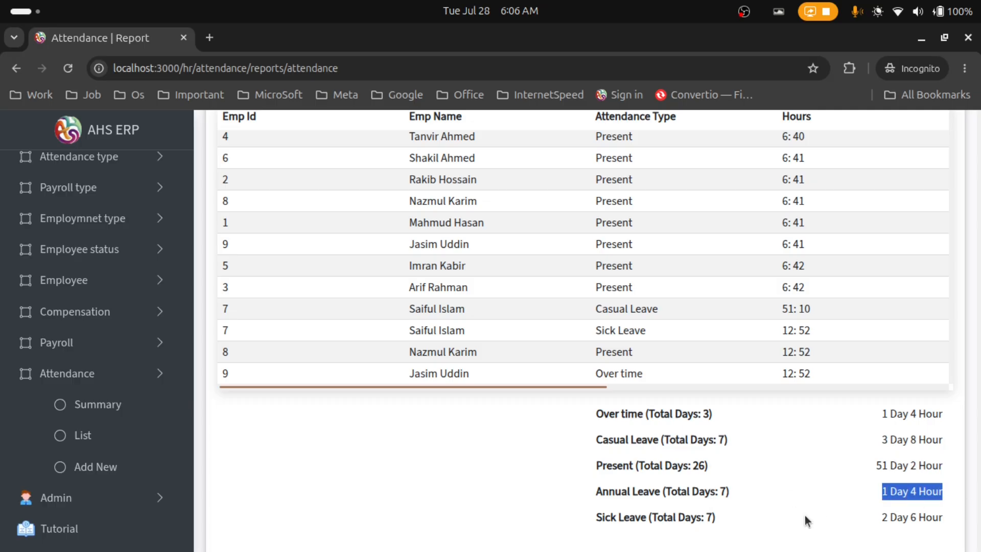
{"action": "left_click", "coordinate": [709, 516]}
{"action": "left_click_drag", "start_coordinate": [877, 517], "coordinate": [952, 518]}
{"action": "left_click", "coordinate": [416, 500]}
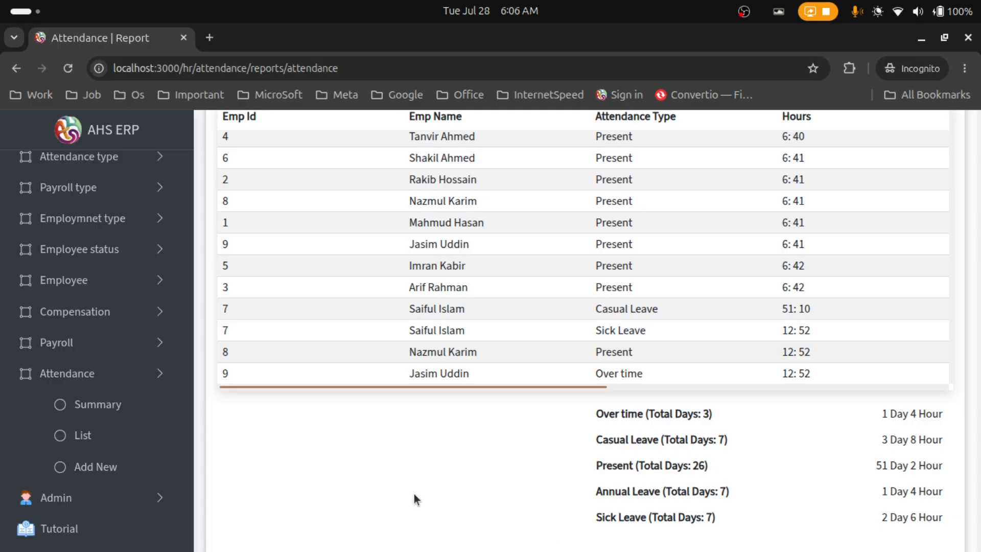
{"action": "scroll", "coordinate": [424, 491], "scroll_direction": "up", "scroll_amount": 3}
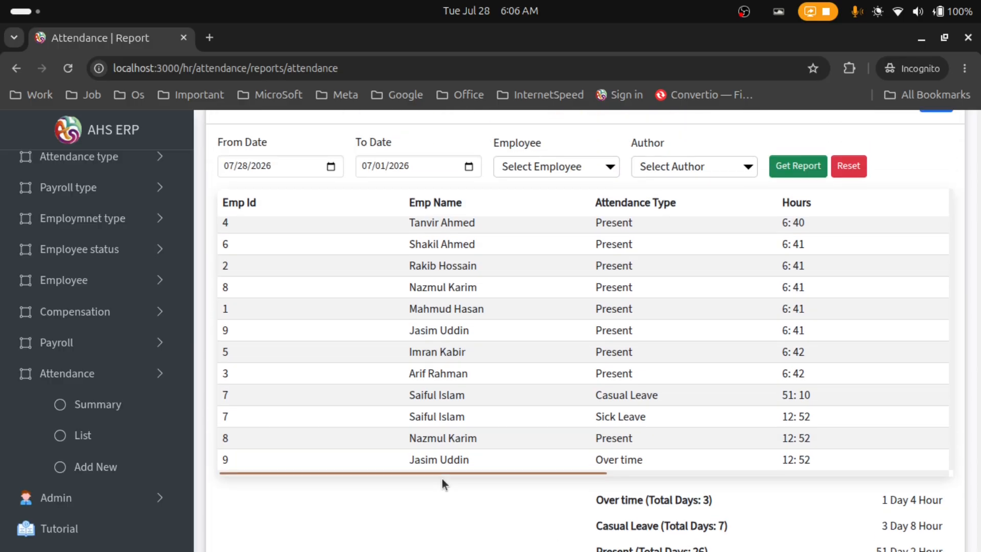
Pick employee 7 in the Employee filter and regenerate the report, leaving five rows
{"action": "left_click", "coordinate": [541, 176]}
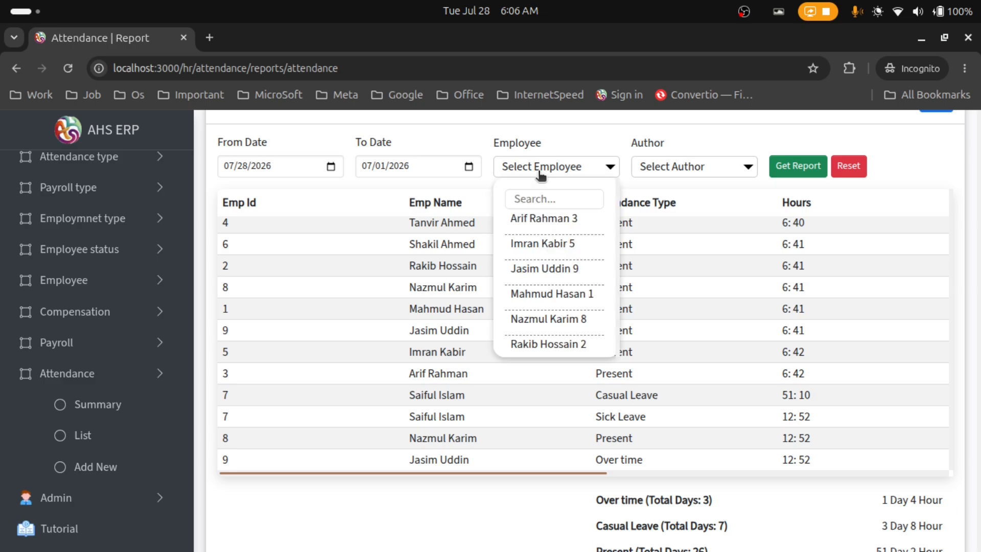
{"action": "scroll", "coordinate": [559, 281], "scroll_direction": "down", "scroll_amount": 2}
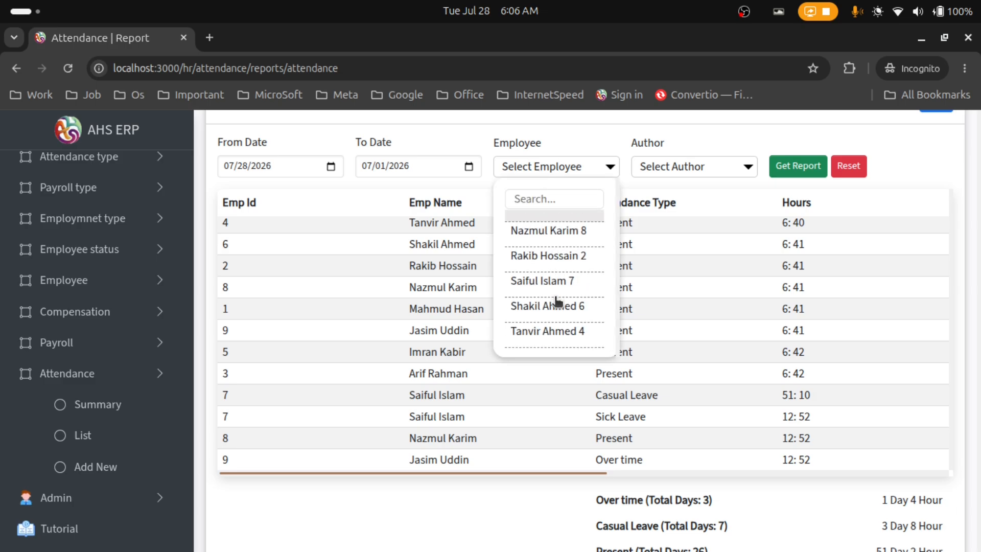
{"action": "left_click", "coordinate": [563, 278]}
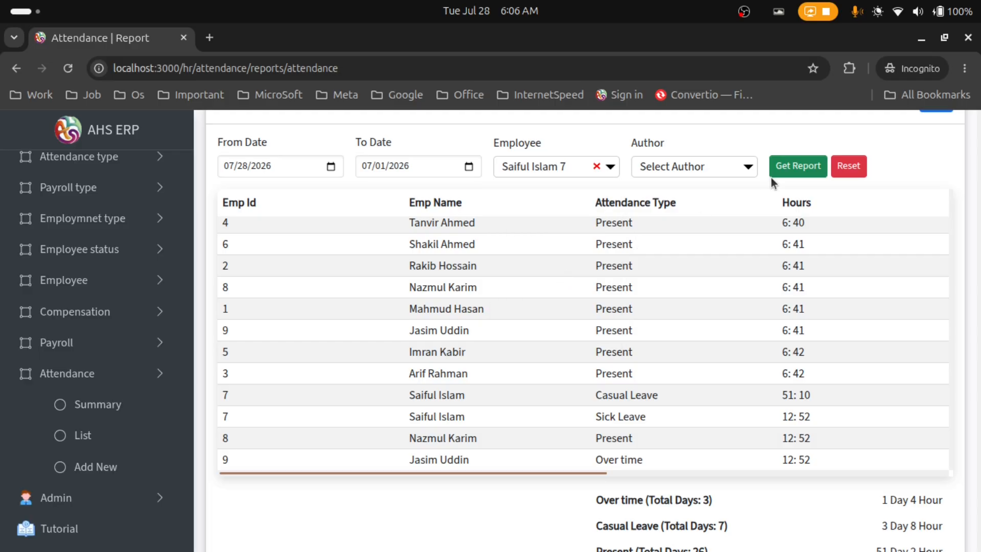
{"action": "left_click", "coordinate": [779, 172]}
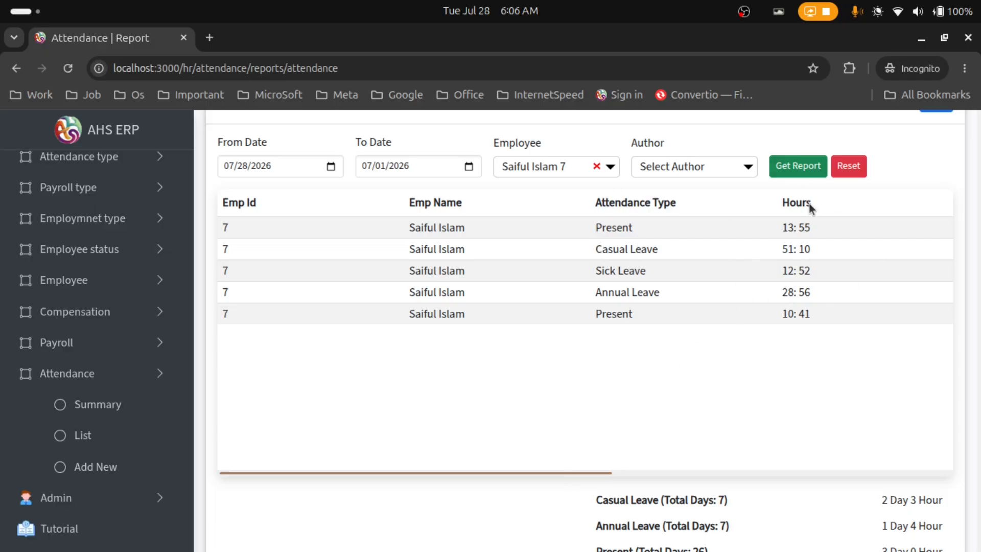
{"action": "left_click_drag", "start_coordinate": [562, 470], "coordinate": [732, 473]}
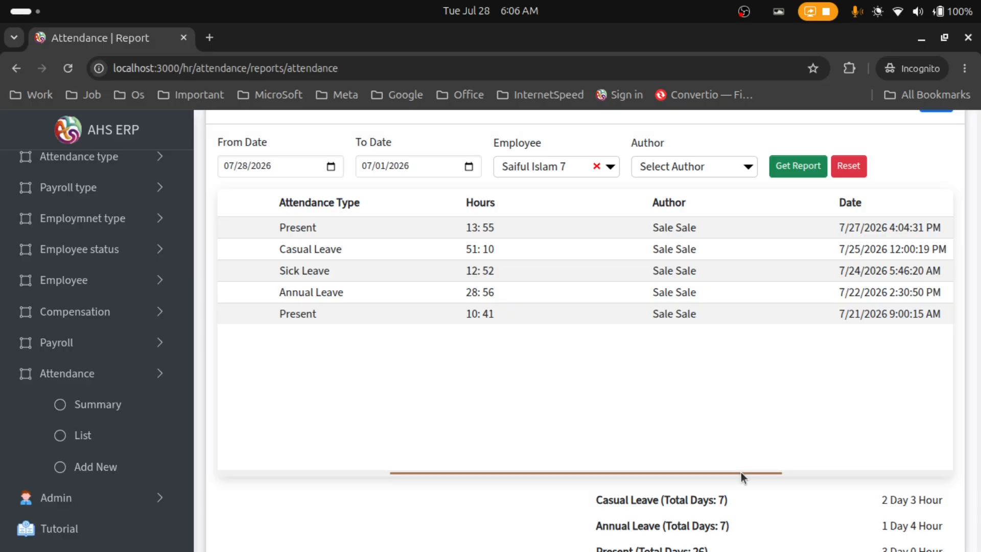
{"action": "left_click_drag", "start_coordinate": [741, 472], "coordinate": [905, 443]}
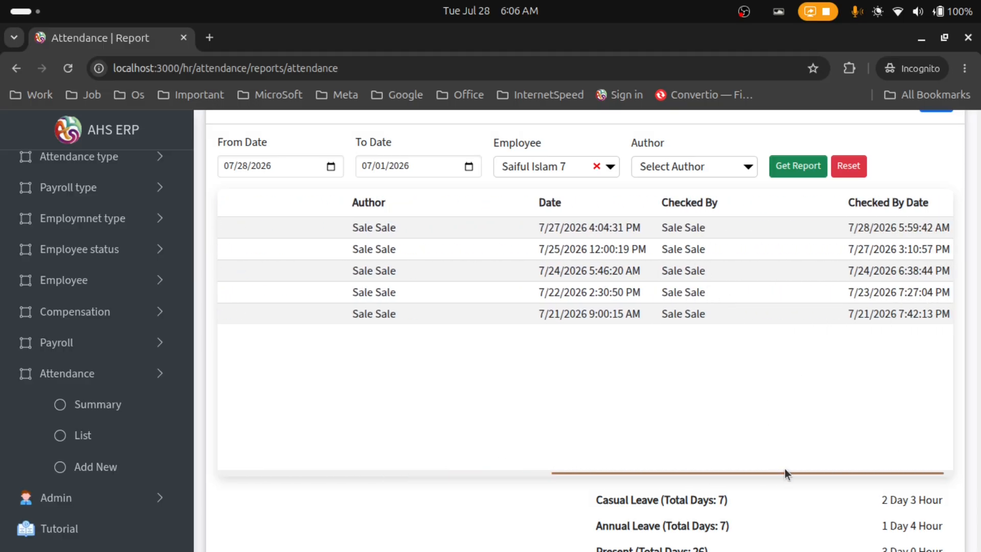
{"action": "left_click_drag", "start_coordinate": [842, 470], "coordinate": [462, 529]}
{"action": "scroll", "coordinate": [521, 416], "scroll_direction": "down", "scroll_amount": 3}
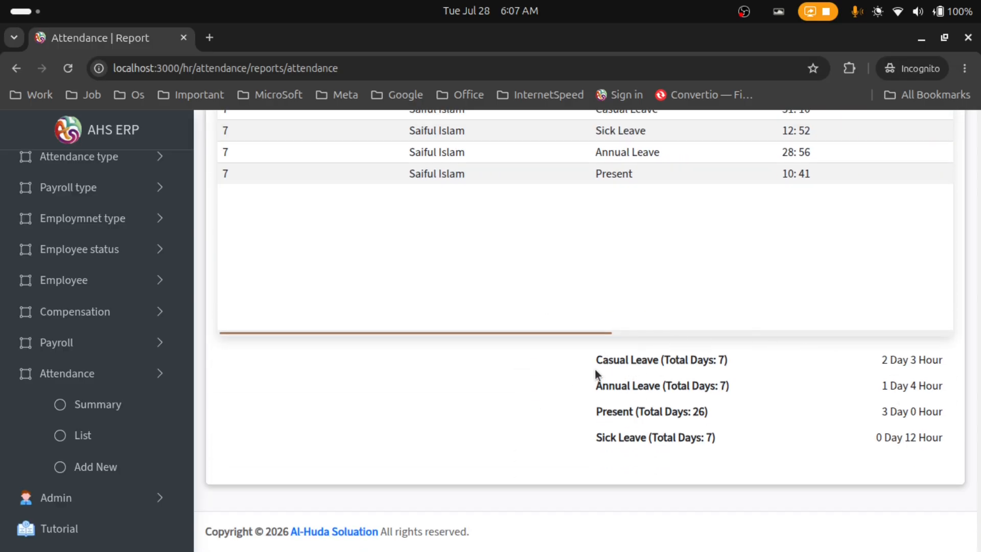
{"action": "left_click_drag", "start_coordinate": [728, 359], "coordinate": [678, 360]}
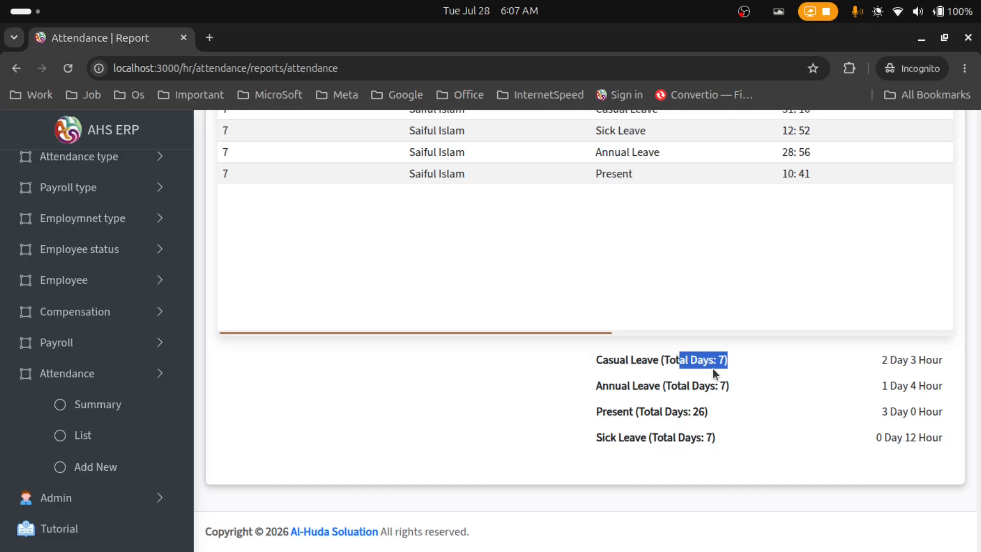
{"action": "left_click_drag", "start_coordinate": [879, 360], "coordinate": [957, 363]}
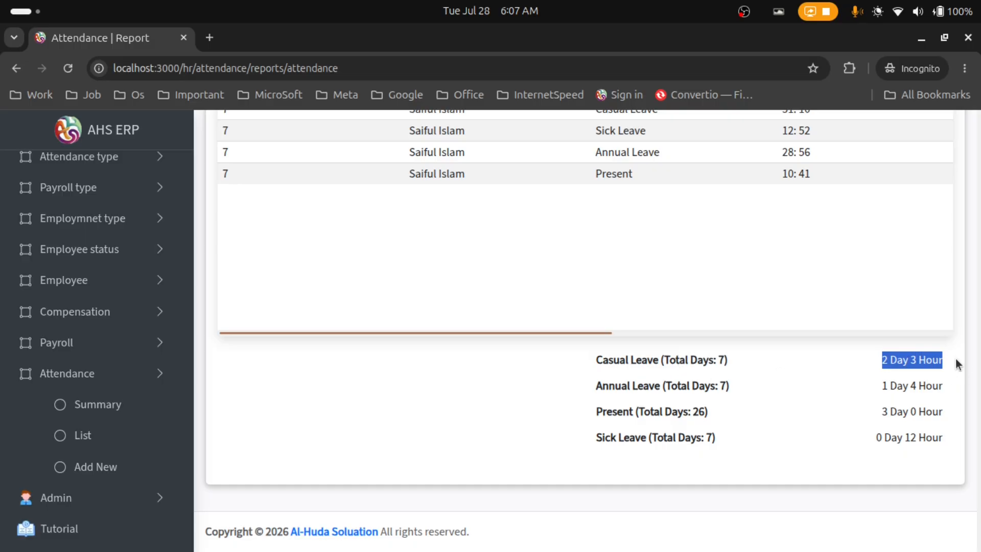
{"action": "left_click", "coordinate": [601, 381]}
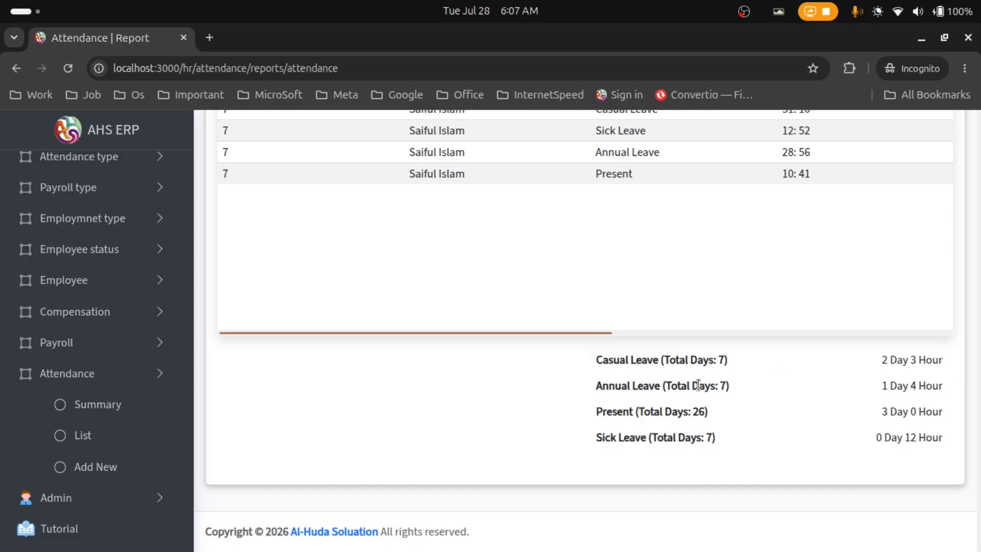
{"action": "left_click_drag", "start_coordinate": [880, 392], "coordinate": [948, 386]}
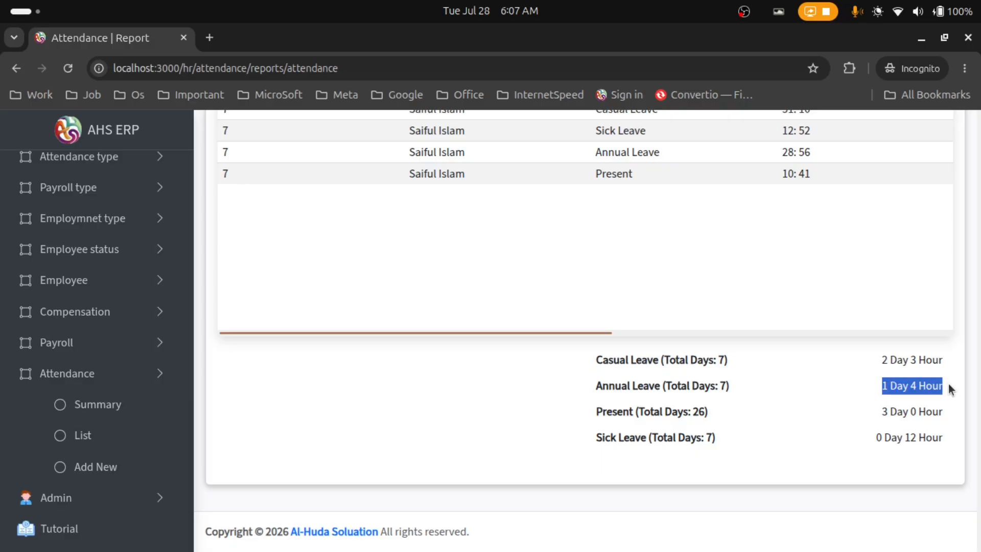
{"action": "left_click", "coordinate": [602, 409]}
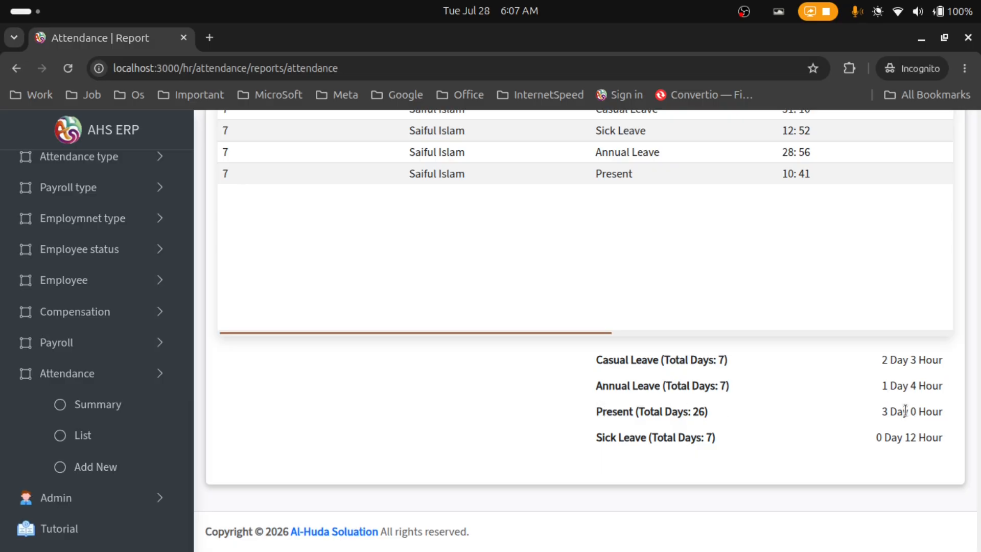
{"action": "left_click_drag", "start_coordinate": [882, 411], "coordinate": [944, 409]}
{"action": "left_click_drag", "start_coordinate": [594, 437], "coordinate": [678, 437]}
{"action": "left_click_drag", "start_coordinate": [876, 437], "coordinate": [963, 441]}
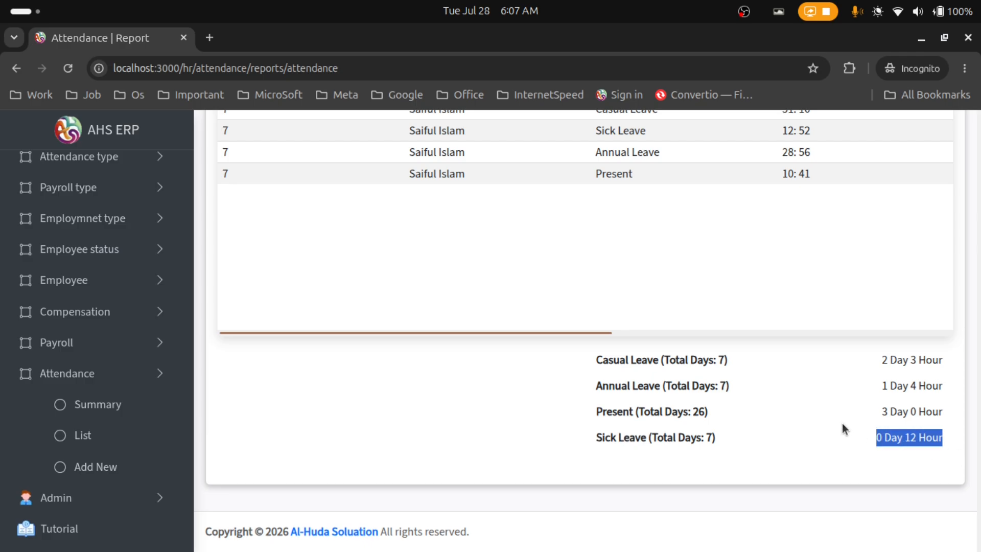
{"action": "scroll", "coordinate": [817, 423], "scroll_direction": "up", "scroll_amount": 5}
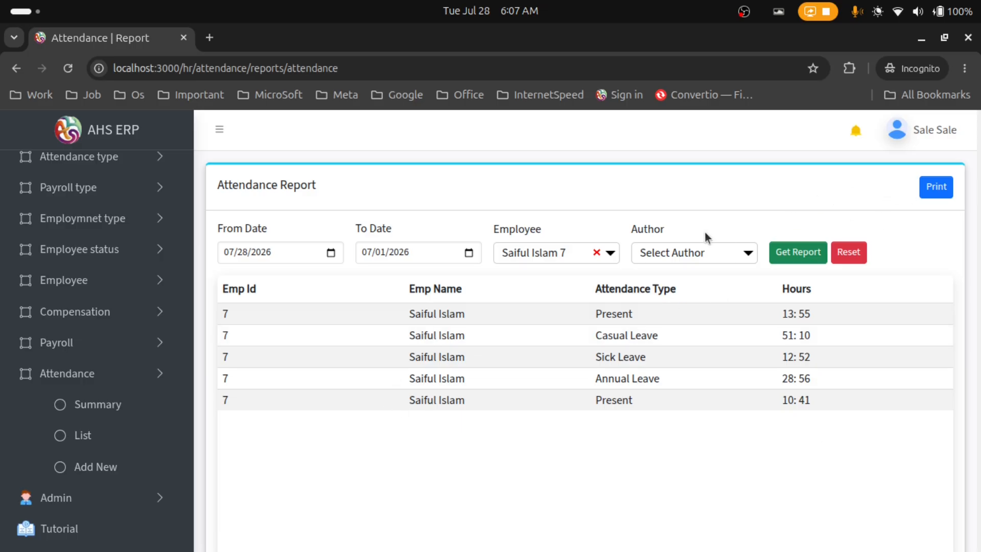
Filter the report by the other author, which returns no rows
{"action": "left_click", "coordinate": [676, 252]}
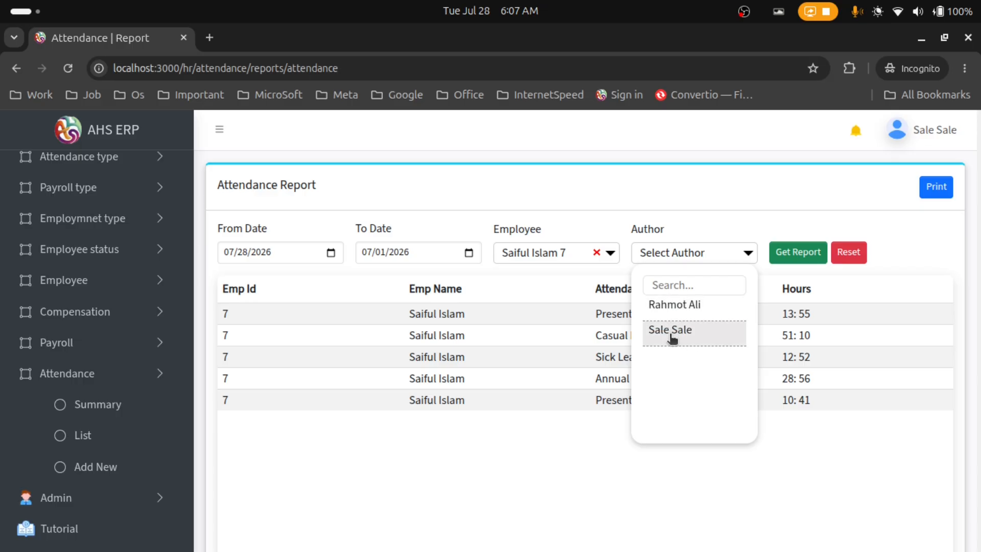
{"action": "left_click", "coordinate": [557, 492]}
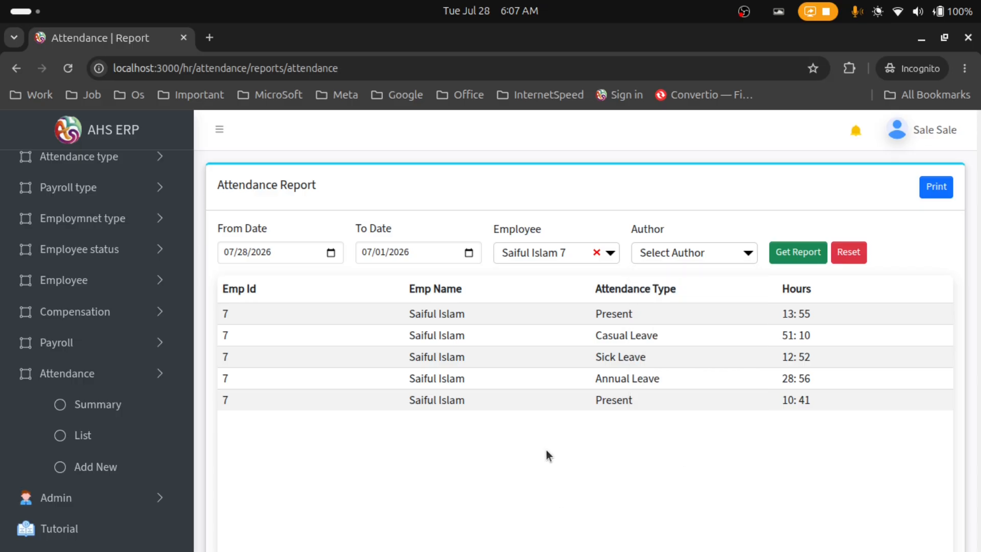
{"action": "scroll", "coordinate": [440, 484], "scroll_direction": "down", "scroll_amount": 4}
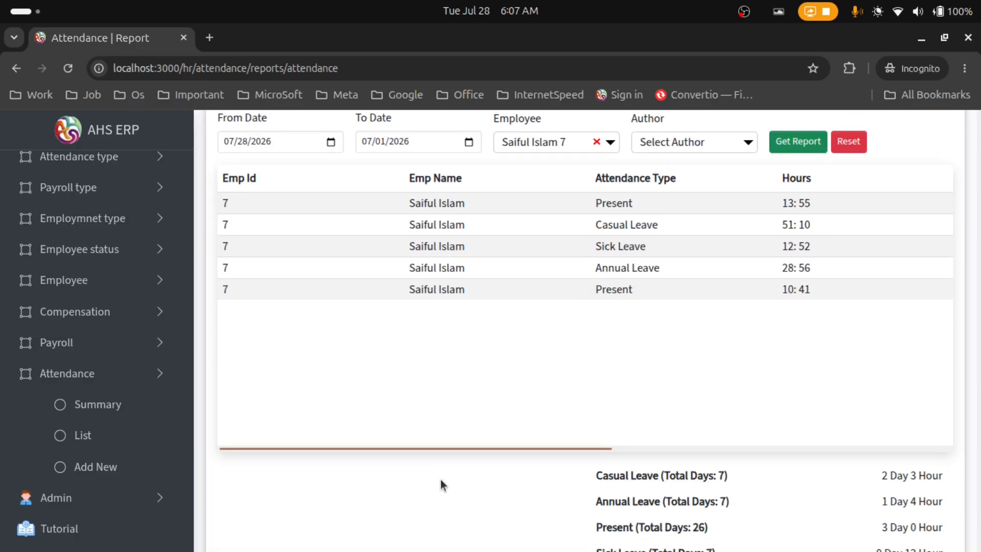
{"action": "left_click_drag", "start_coordinate": [484, 387], "coordinate": [719, 397]}
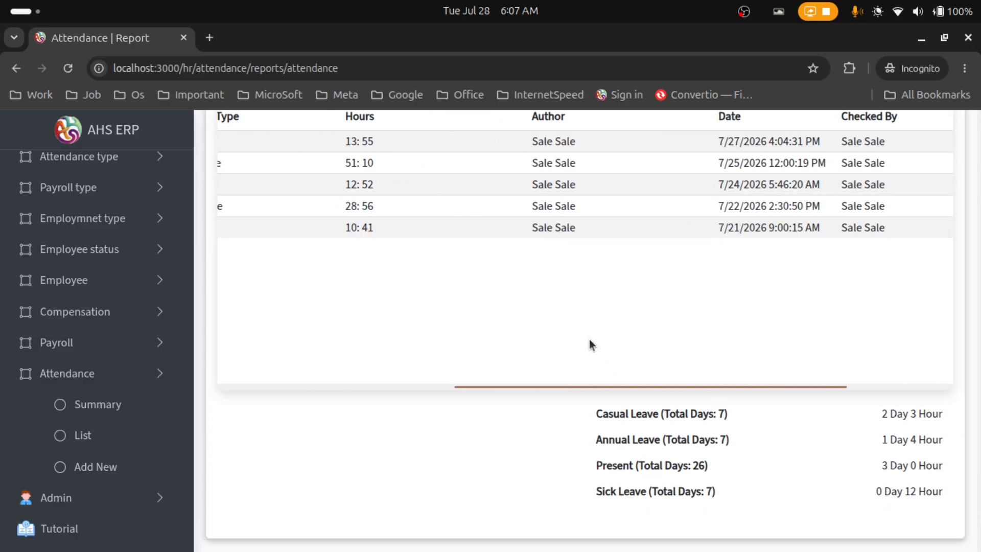
{"action": "scroll", "coordinate": [590, 339], "scroll_direction": "up", "scroll_amount": 4}
{"action": "left_click", "coordinate": [665, 252]}
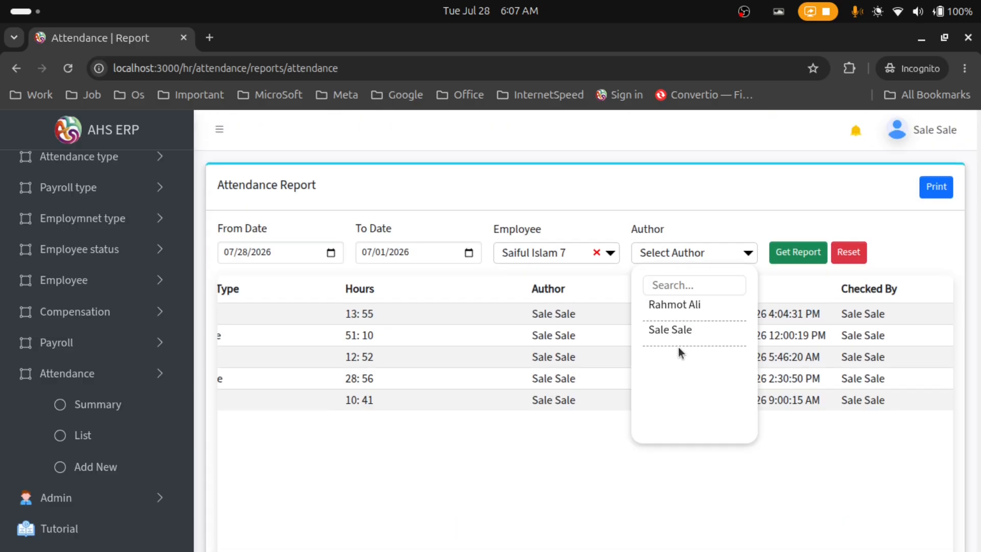
{"action": "left_click", "coordinate": [678, 304]}
{"action": "left_click", "coordinate": [798, 258]}
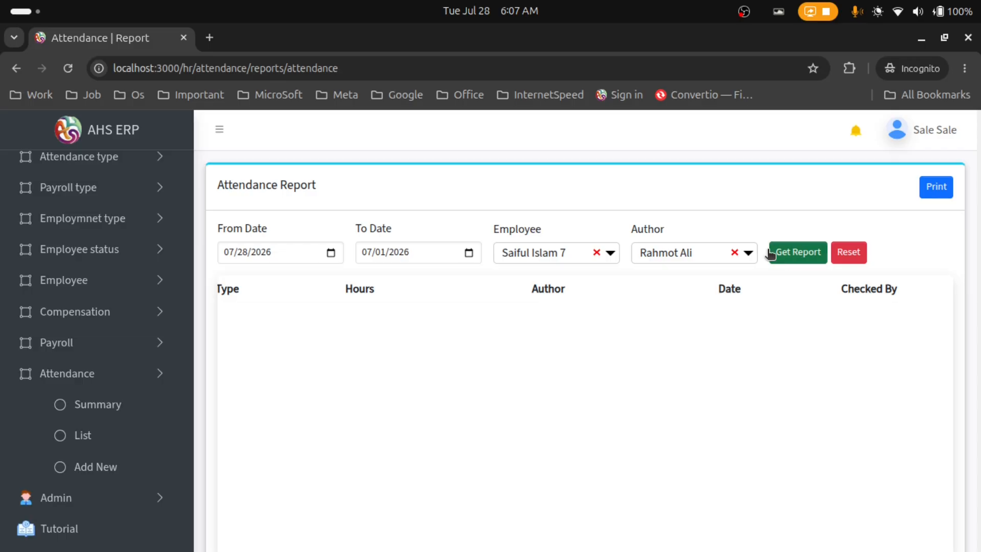
Clear the author filter, rerun employee 7's report, and generate it as a printable PDF
{"action": "left_click", "coordinate": [735, 252]}
{"action": "left_click", "coordinate": [780, 261]}
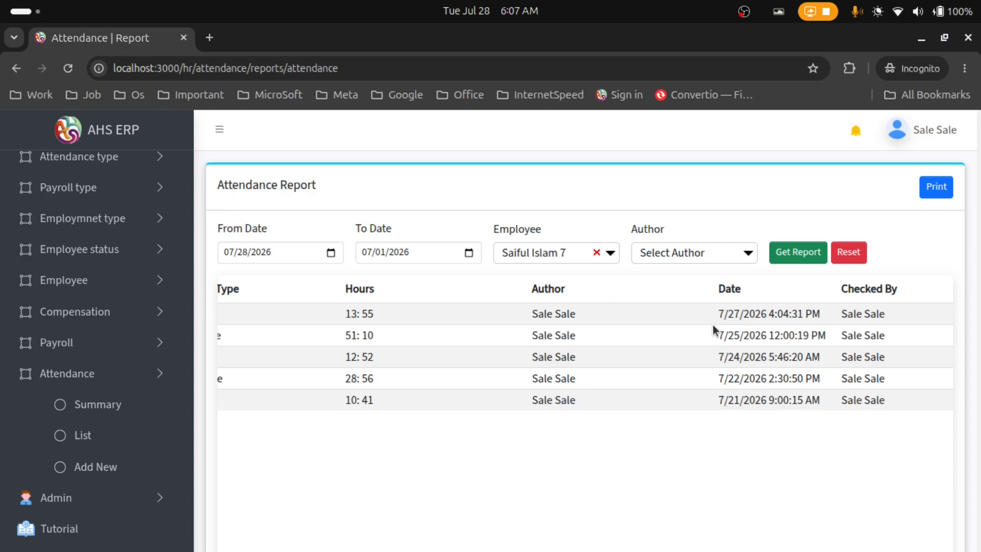
{"action": "left_click", "coordinate": [937, 187]}
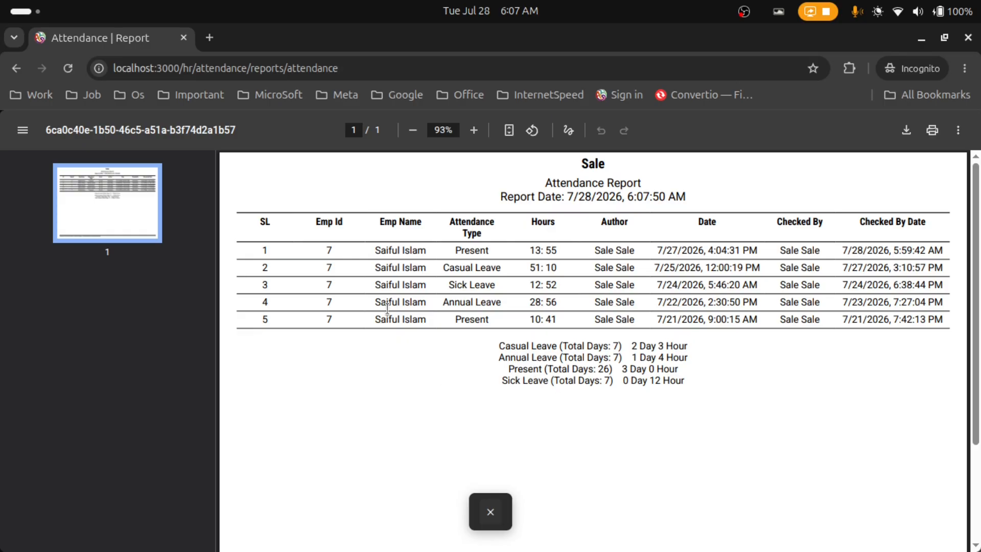
Close the attendance report PDF and reset the dates, employee and author filters to blank
{"action": "left_click_drag", "start_coordinate": [504, 347], "coordinate": [709, 405]}
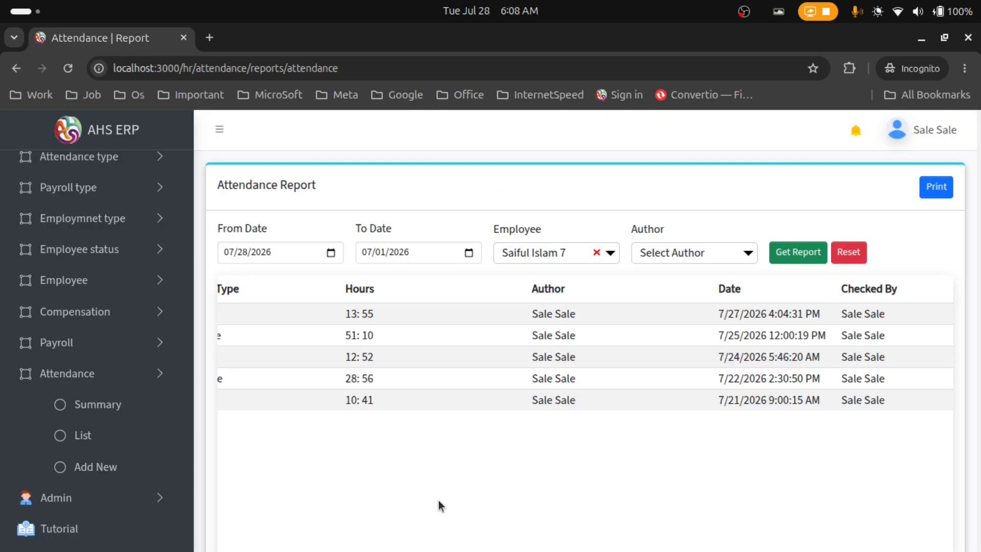
{"action": "left_click", "coordinate": [489, 512]}
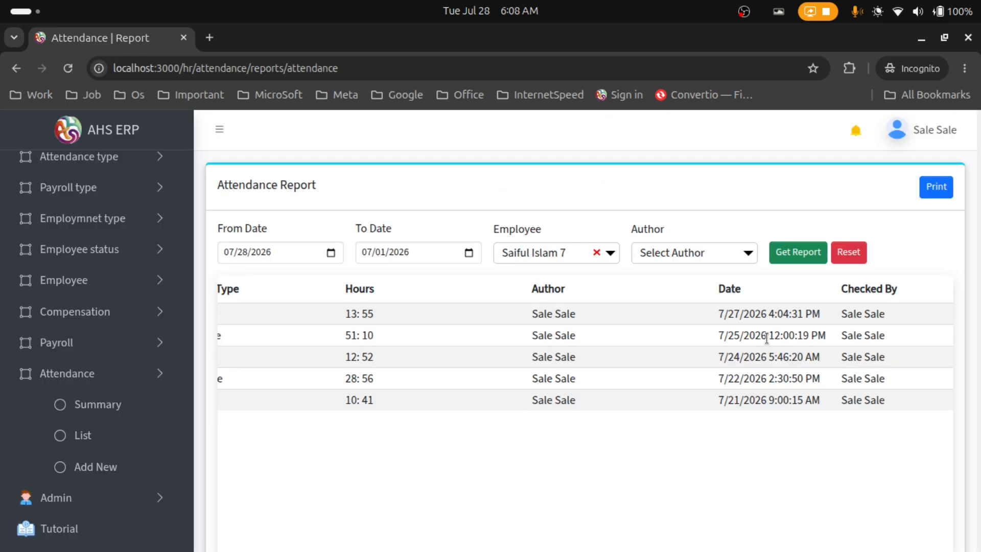
{"action": "left_click", "coordinate": [847, 257]}
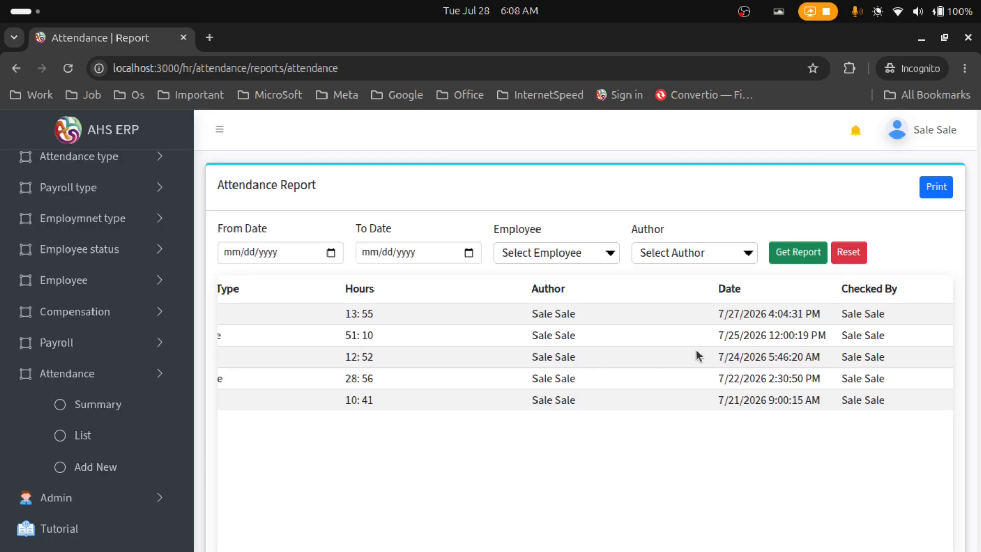